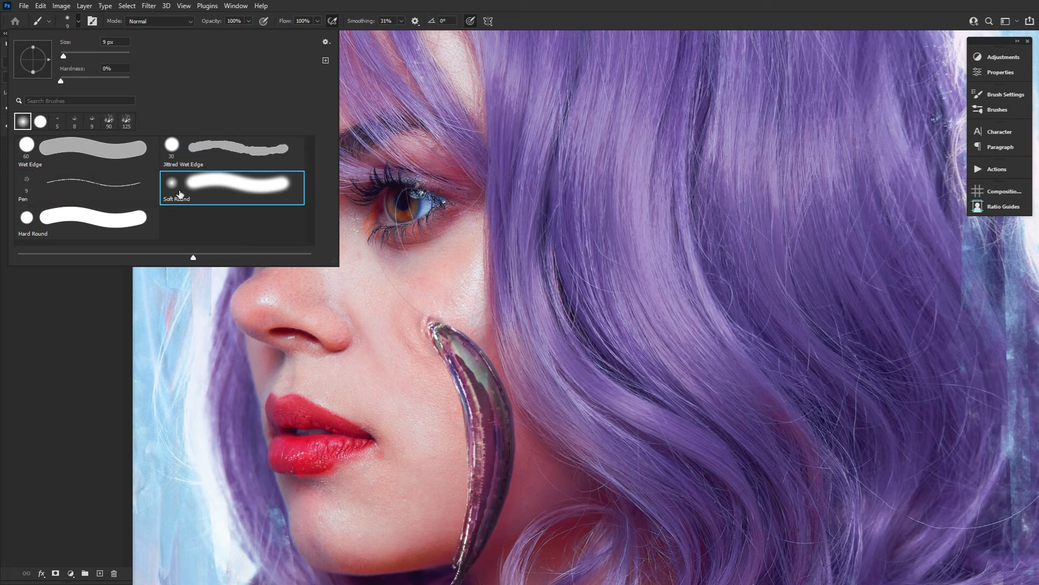
Choose the 60 px Wet Edge brush preset for painting.
left_click(128, 225)
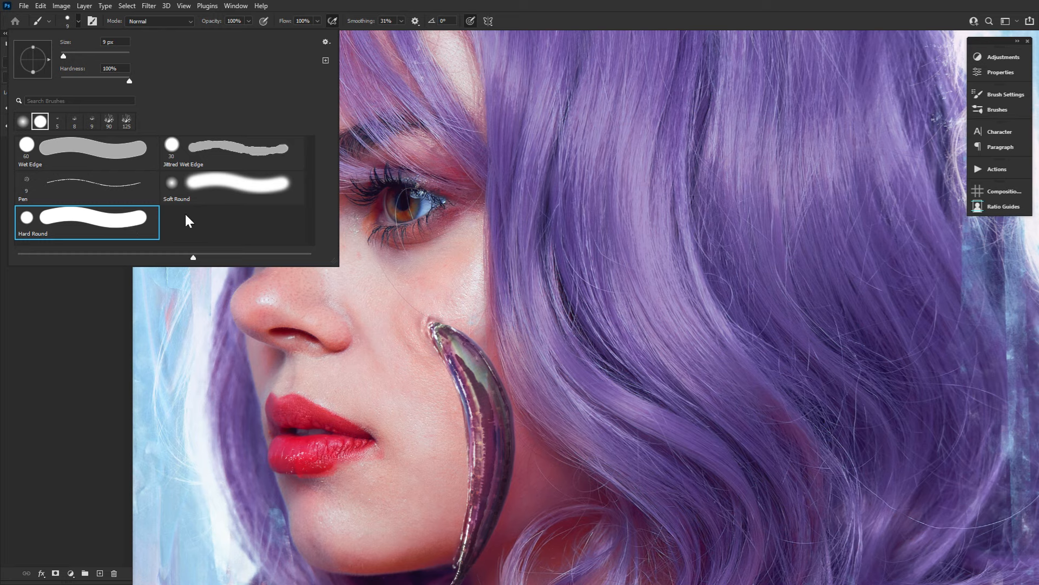
left_click(118, 160)
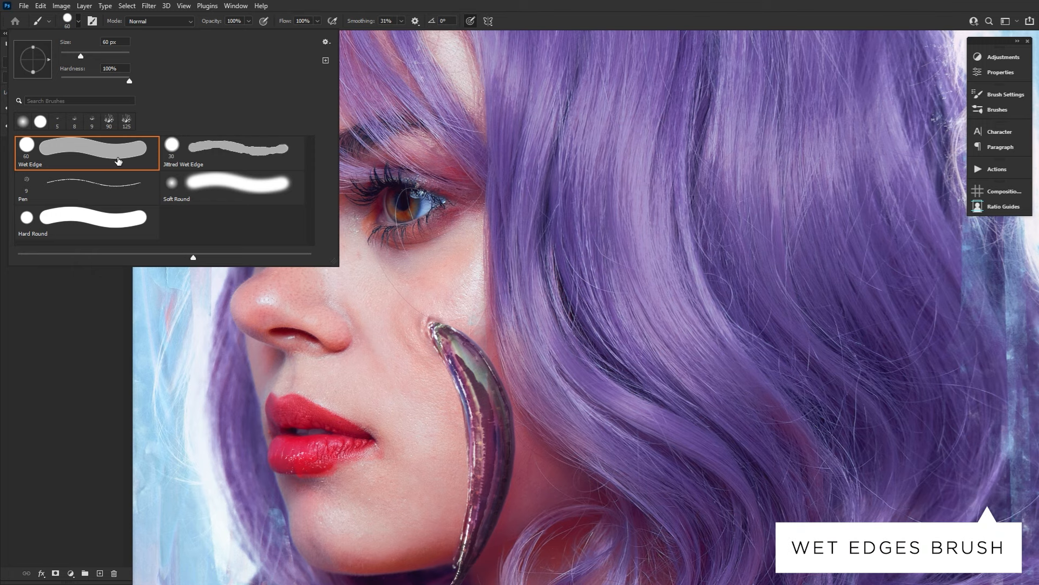
left_click(68, 19)
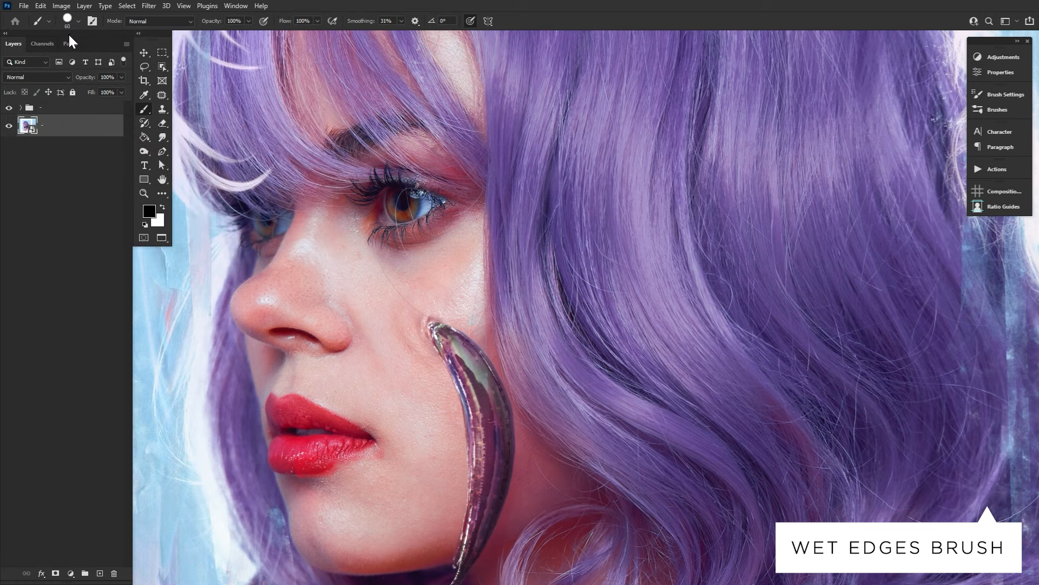
Add a new layer above the portrait with Soft Light blending and 20% opacity.
left_click(100, 573)
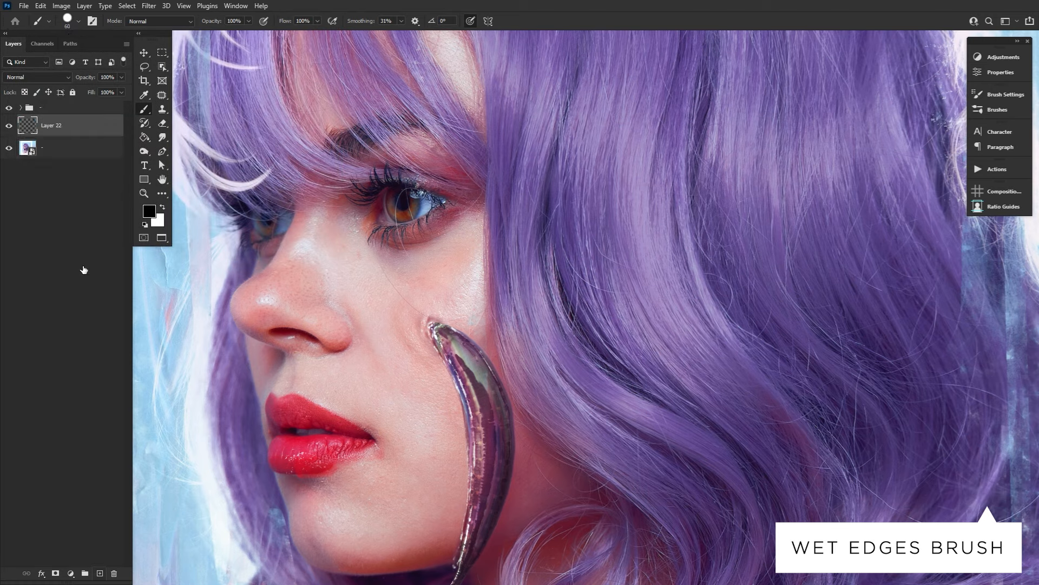
left_click(69, 77)
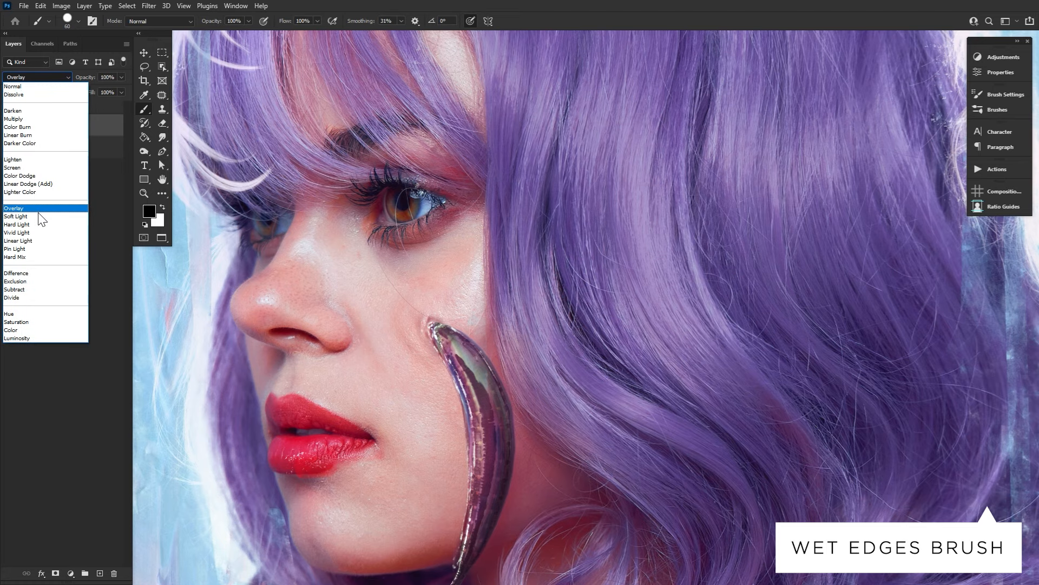
left_click(58, 203)
left_click_drag(89, 78, 46, 81)
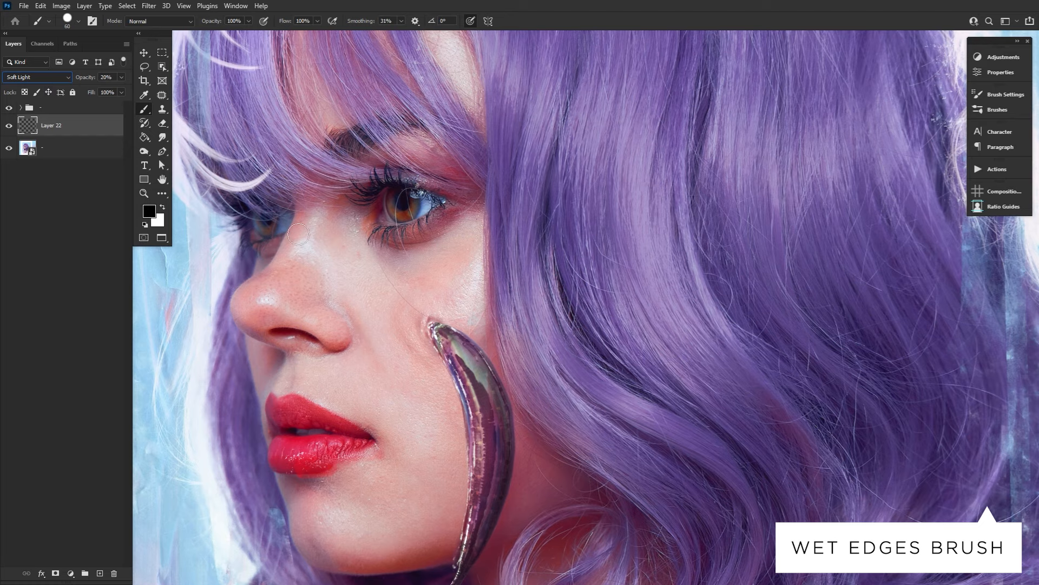
Reduce the Wet Edge brush to 15 px and paint thin black tear streaks down the cheek.
left_click(67, 21)
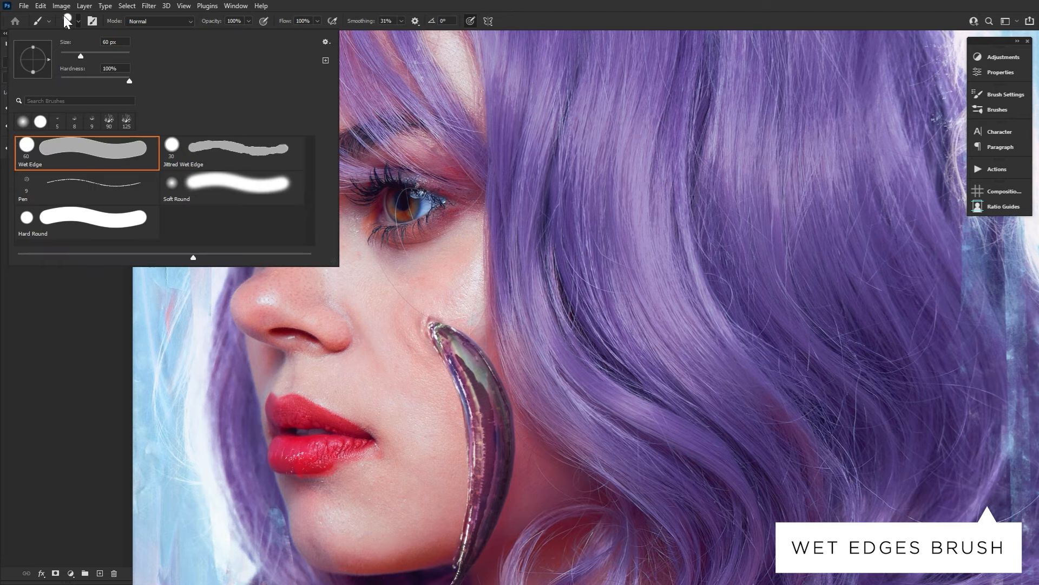
left_click(66, 21)
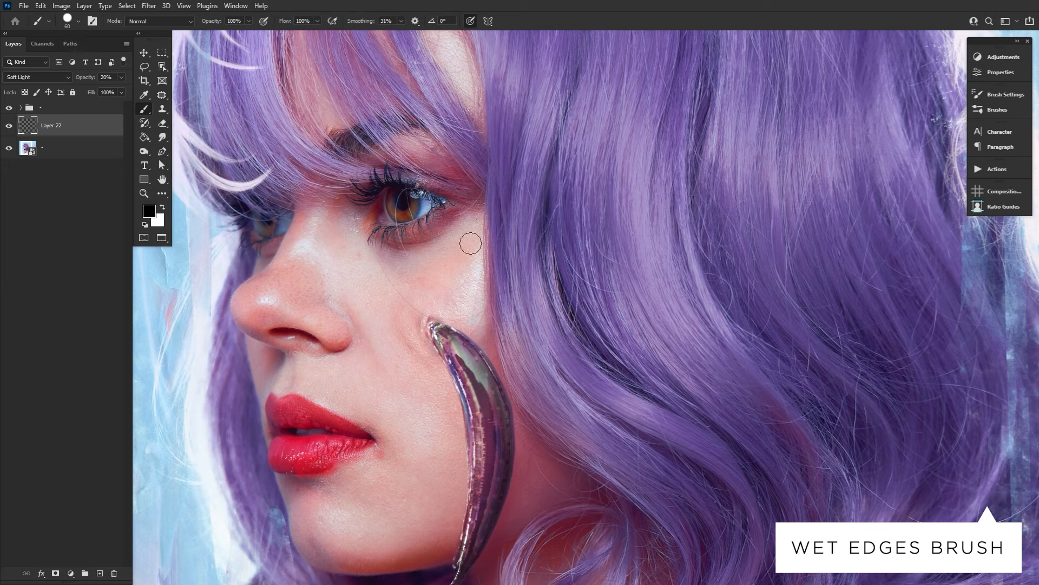
key("bracketleft")
key("bracketleft")
key("bracketleft")
key("bracketleft")
key("bracketleft")
key("bracketleft")
key("bracketleft")
key("bracketleft")
left_click_drag(406, 353, 419, 427)
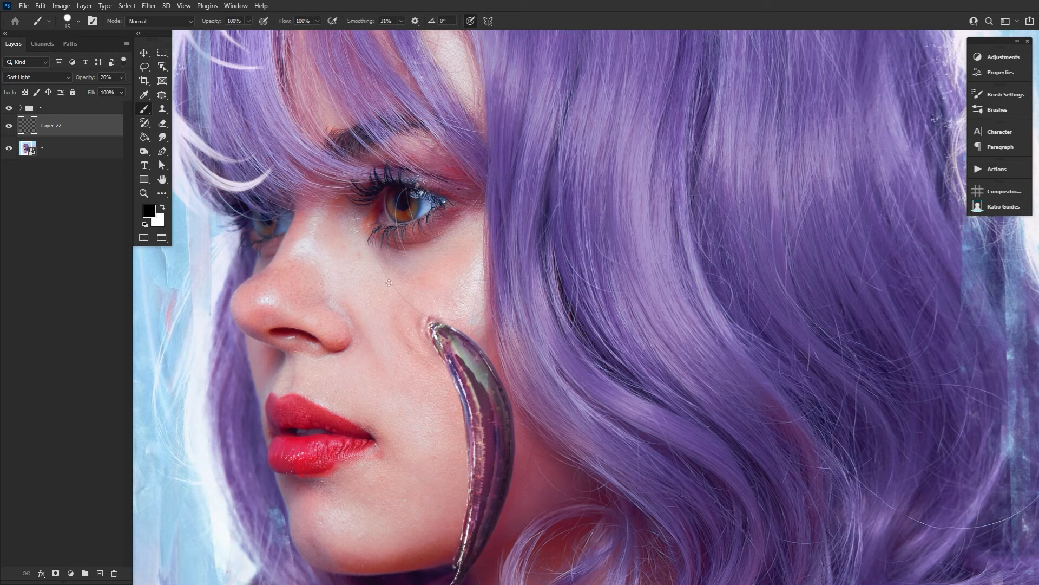
left_click_drag(393, 339, 414, 512)
Paint black wet shading around the near eye with the brush enlarged to 45 px, and reduce the brush to 20 px.
key("bracketright")
key("bracketright")
key("bracketright")
key("bracketright")
key("bracketright")
key("bracketright")
mouse_move(439, 212)
left_mouse_down()
mouse_move(456, 271)
mouse_move(460, 357)
mouse_move(476, 265)
mouse_move(464, 208)
mouse_move(449, 228)
mouse_move(427, 227)
left_mouse_up()
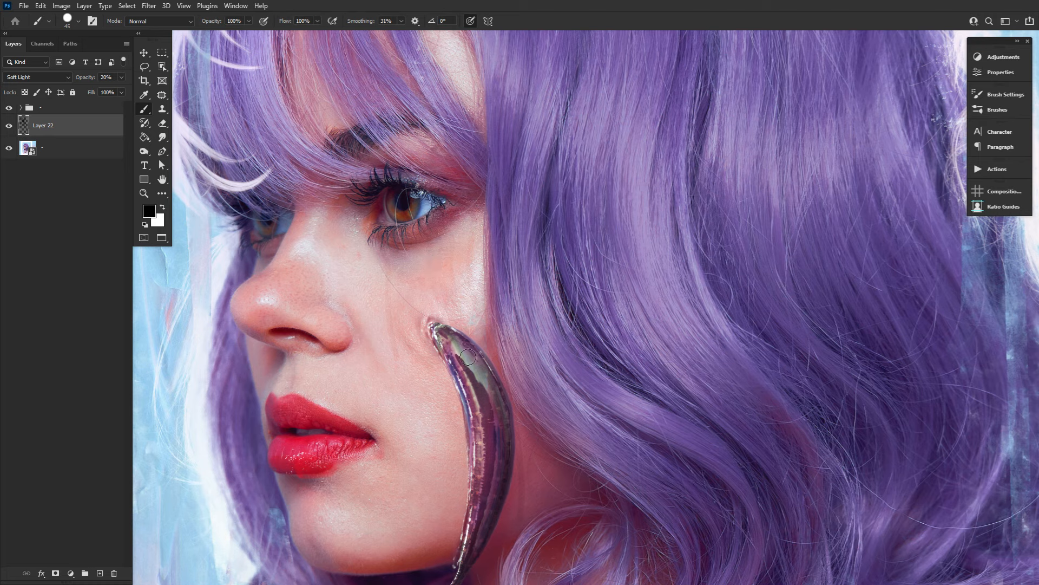
key("bracketleft")
key("bracketleft")
key("bracketleft")
Add another new layer, make white the foreground color, and choose the Jittred Wet Edge brush.
left_click(100, 573)
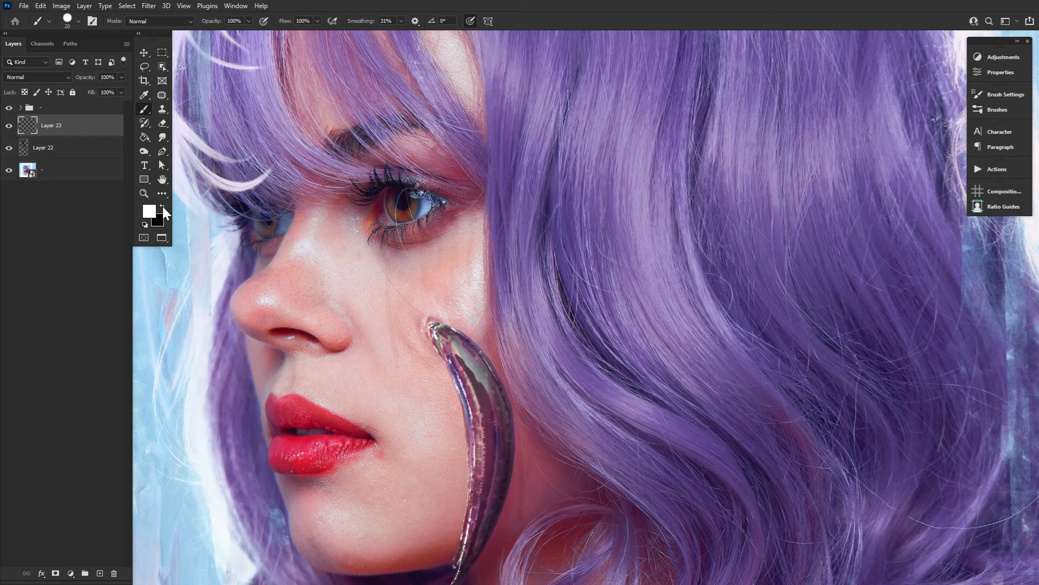
left_click(67, 20)
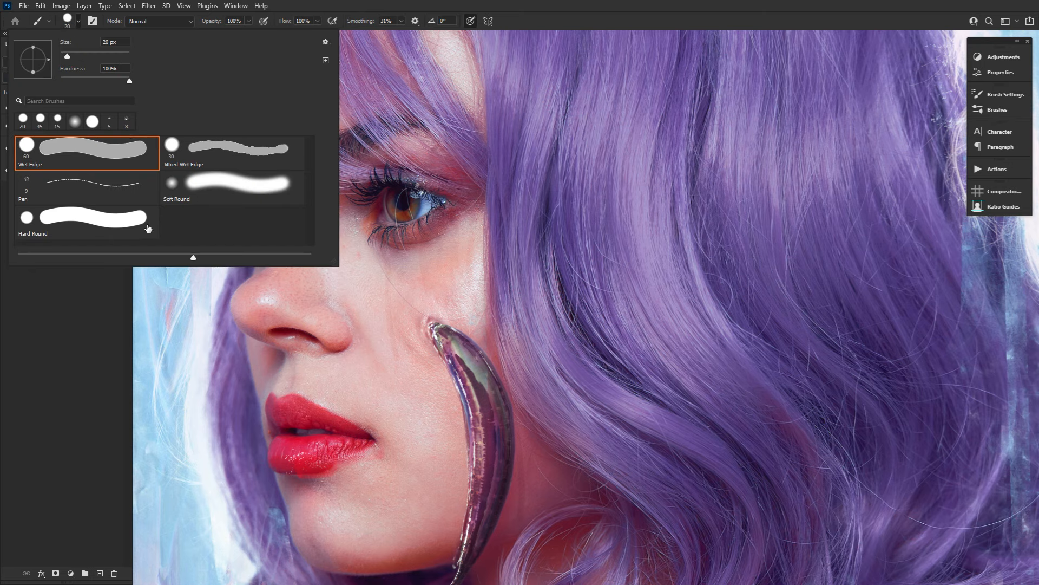
left_click(269, 162)
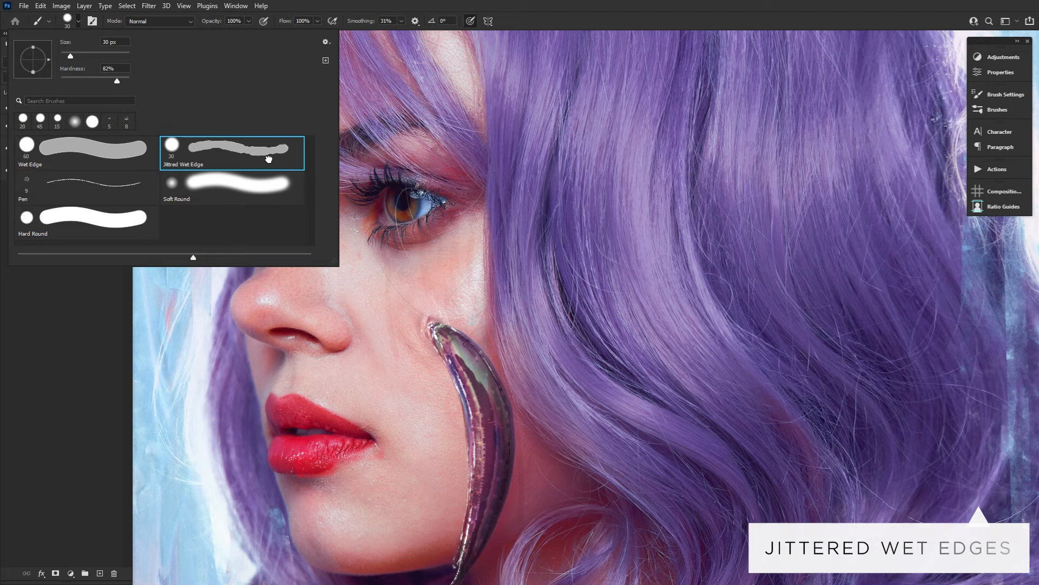
mouse_move(288, 25)
left_mouse_down()
mouse_move(265, 25)
mouse_move(299, 28)
left_mouse_up()
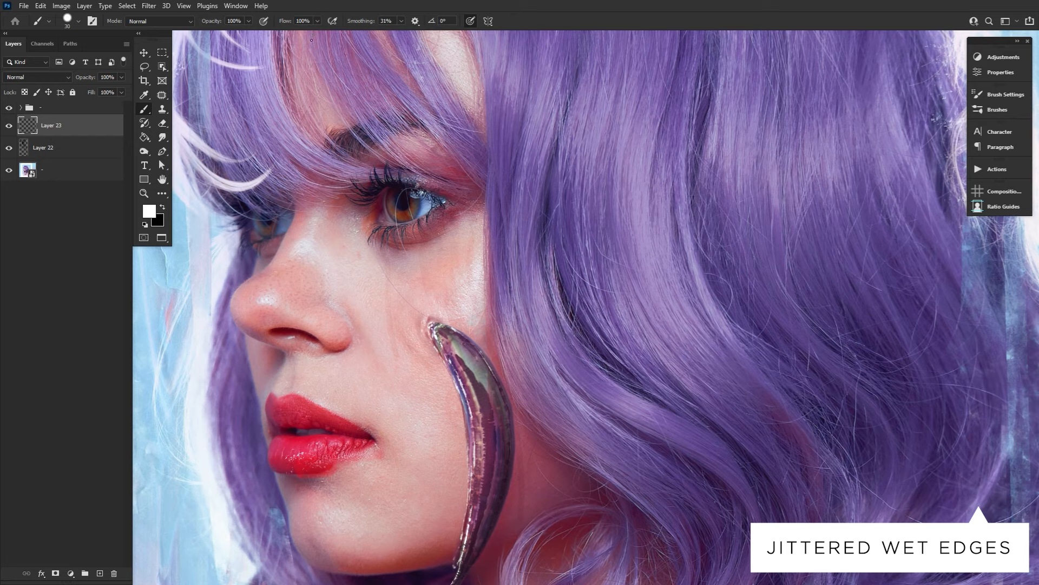
left_click(67, 20)
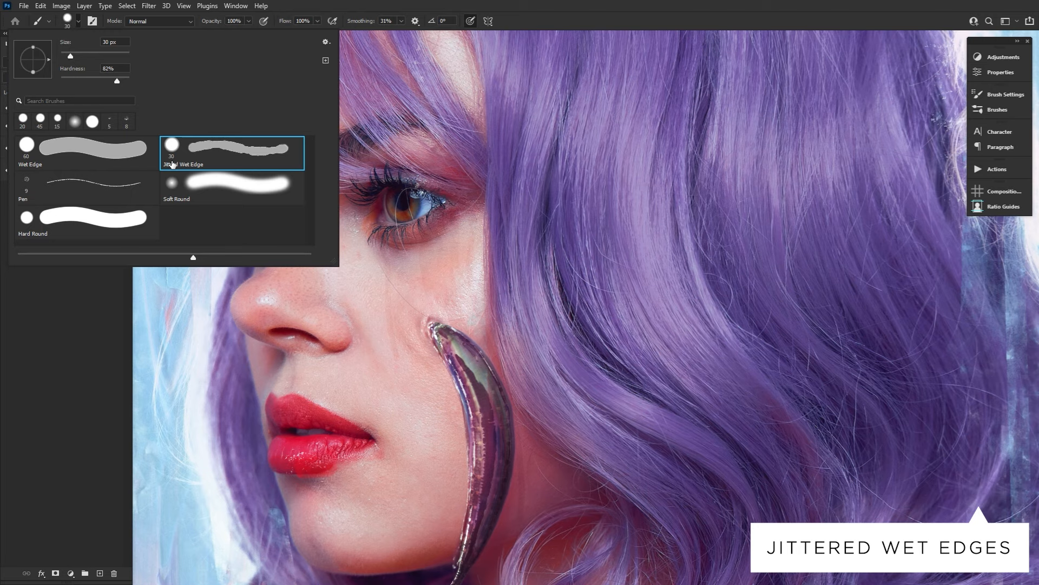
double_click(211, 158)
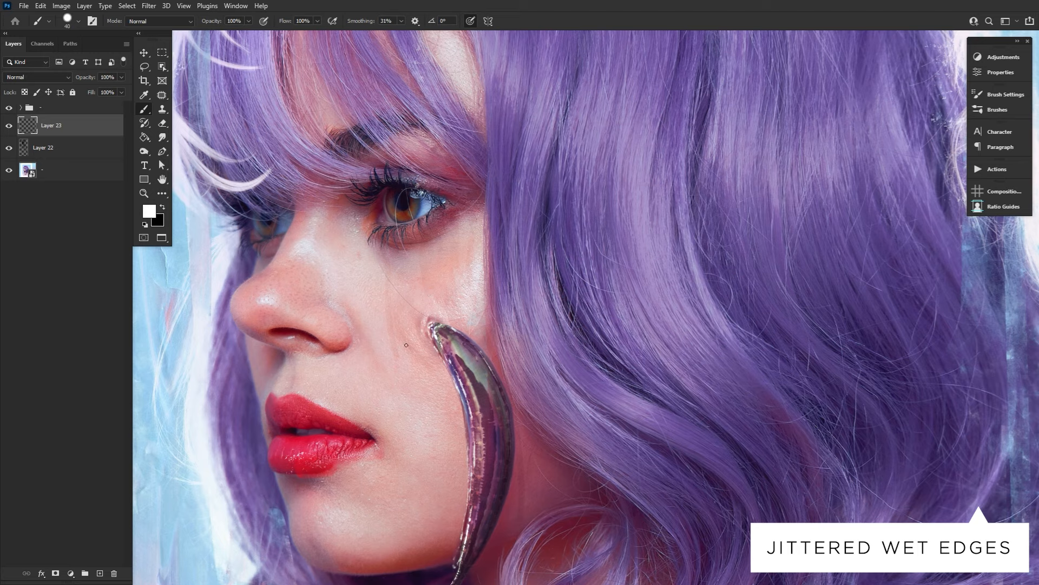
Try painting white highlight dabs on the cheek below the eye with progressively smaller brush sizes.
left_click(428, 290)
key("ctrl+z")
key("bracketleft")
key("bracketleft")
key("bracketleft")
key("bracketleft")
key("bracketleft")
left_click(427, 288)
left_click(428, 290)
key("ctrl+z")
key("ctrl+z")
Paint thin white highlights along the tear streaks on the cheek, reducing the brush to 5 px.
key("bracketleft")
left_click_drag(387, 305, 389, 319)
key("bracketright")
key("bracketleft")
key("bracketleft")
key("bracketleft")
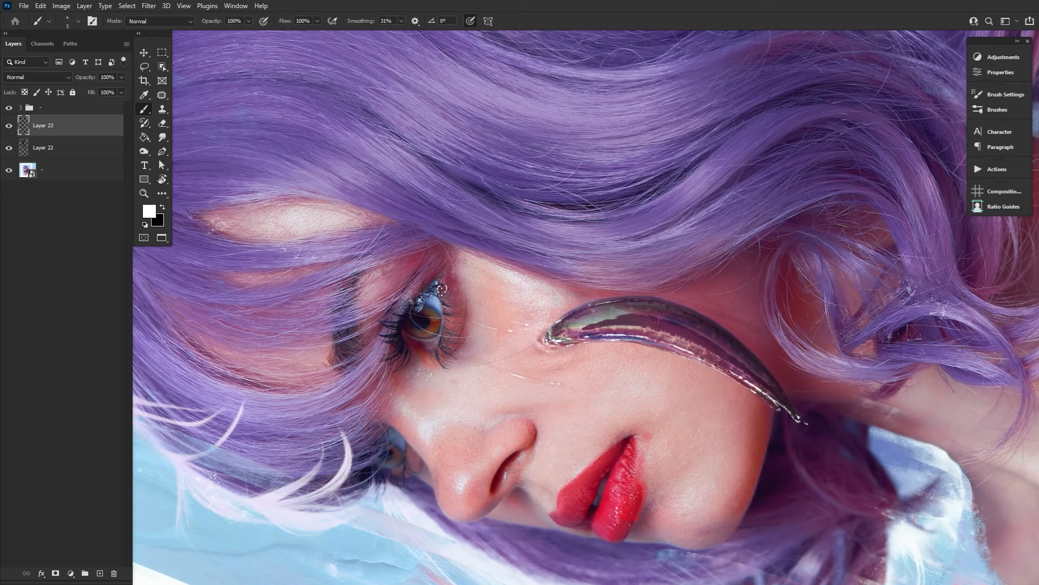
Set the brush flow to 38% and paint fine white highlights at the eye's inner corner, on the cheek and on the neck.
key("bracketleft")
key("bracketleft")
key("bracketleft")
key("shift+3")
key("shift+8")
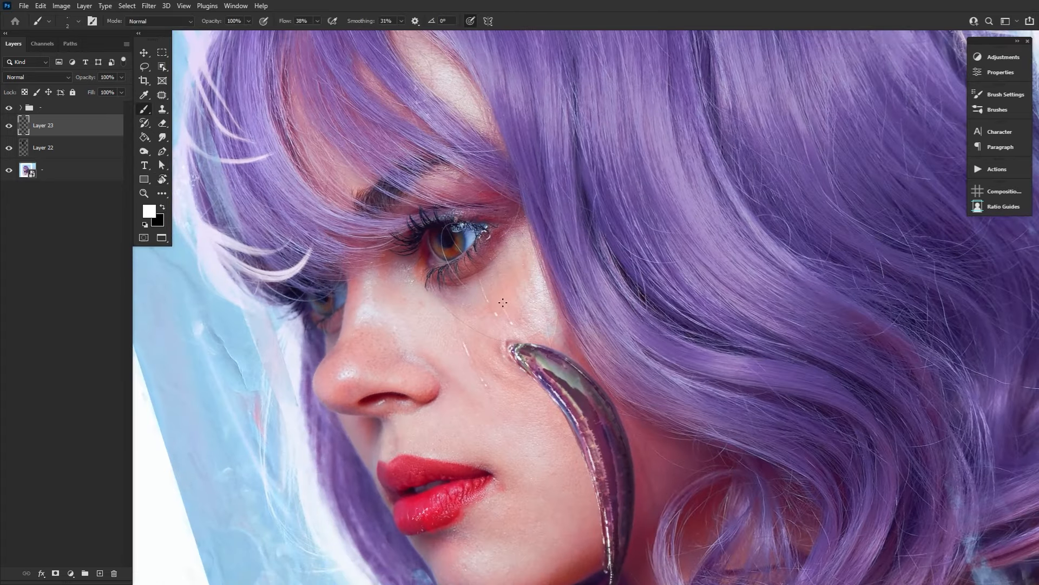
left_click_drag(655, 505, 629, 427)
left_click_drag(427, 259, 437, 263)
left_click_drag(511, 259, 516, 270)
Paint white glints around the near eye's corners with the 9 px Pen brush at 100% flow.
left_click(77, 21)
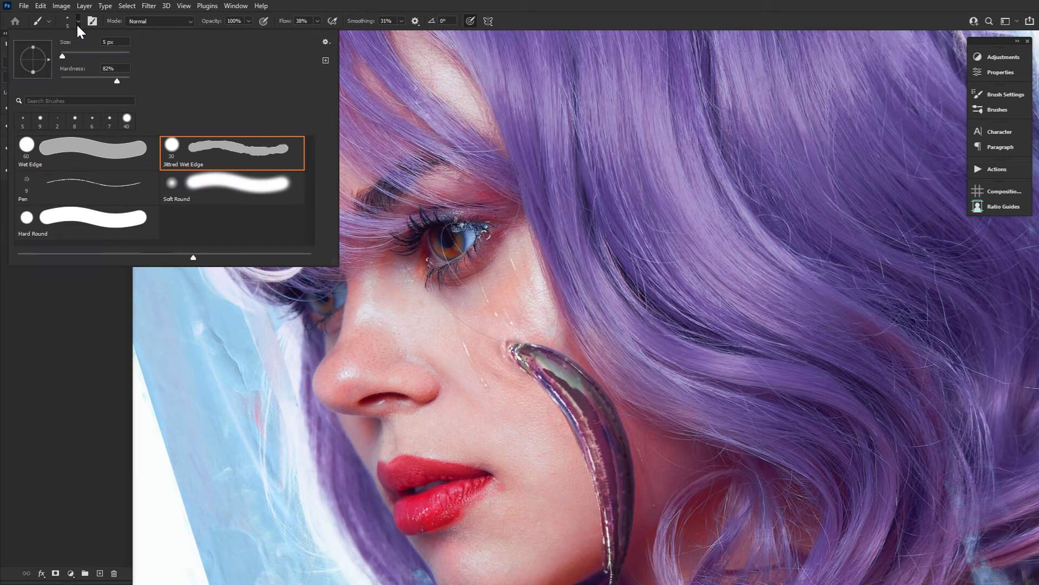
left_click(146, 176)
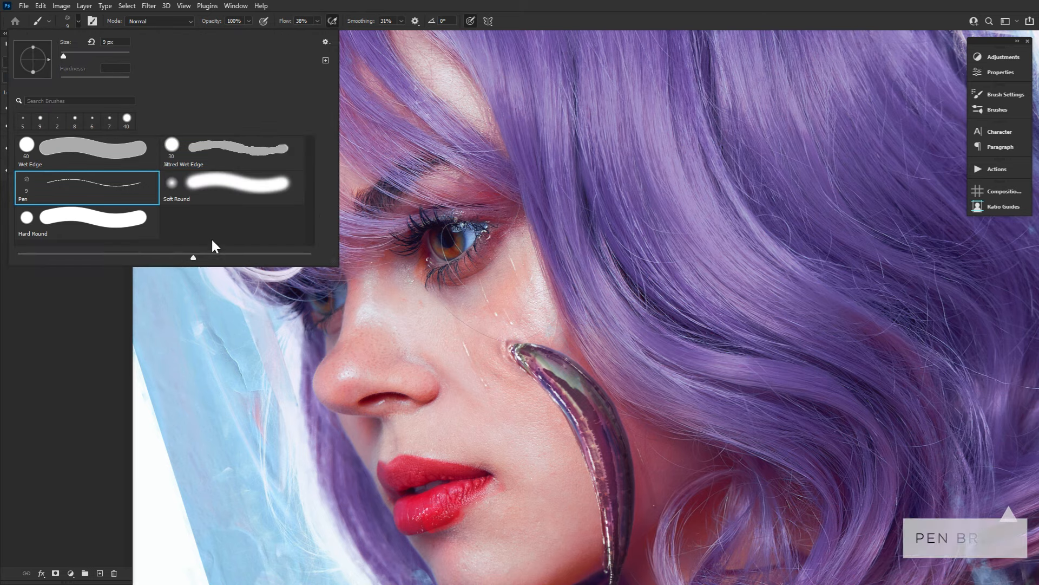
left_click(496, 263)
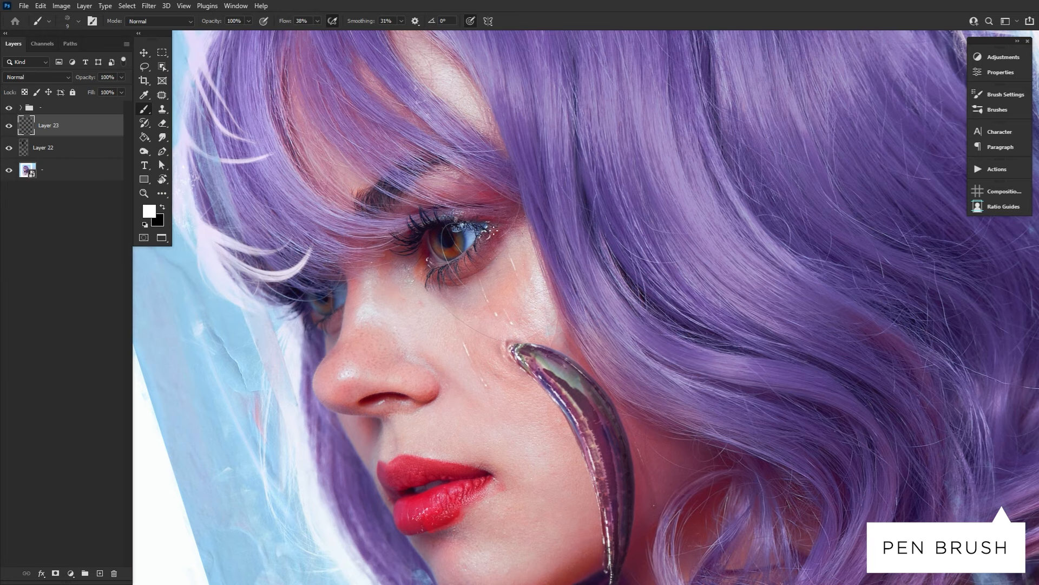
key("shift+0")
left_click_drag(485, 234, 484, 236)
left_click_drag(432, 264, 435, 264)
key("r")
left_click_drag(582, 159, 671, 347)
key("b")
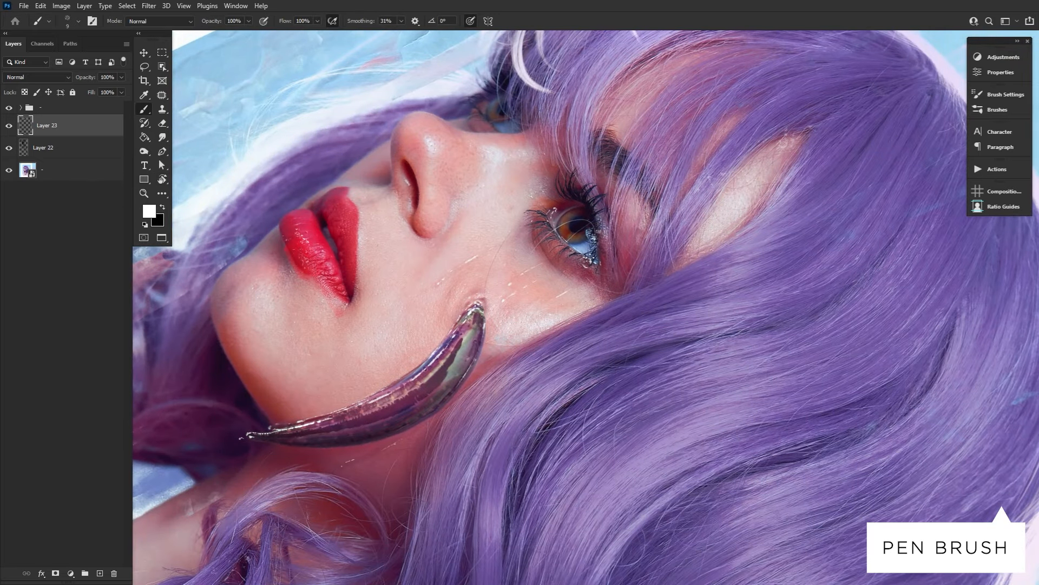
key("r")
mouse_move(556, 168)
left_mouse_down()
mouse_move(514, 163)
mouse_move(398, 233)
left_mouse_up()
key("b")
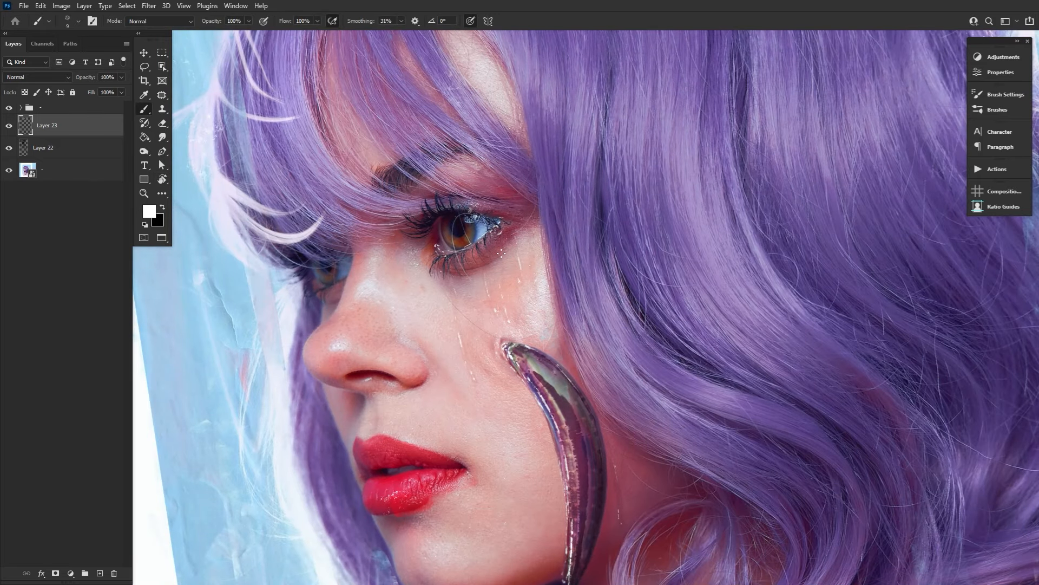
Try painting translucent white tears on the cheek and under the eye with the Wet Edge brush at 15 px.
left_click(70, 20)
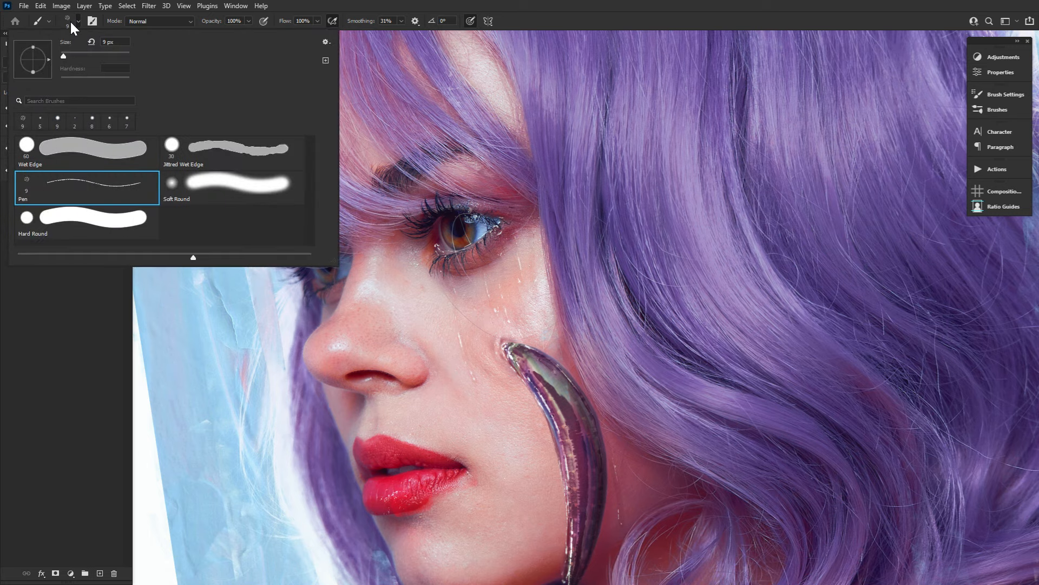
left_click(150, 151)
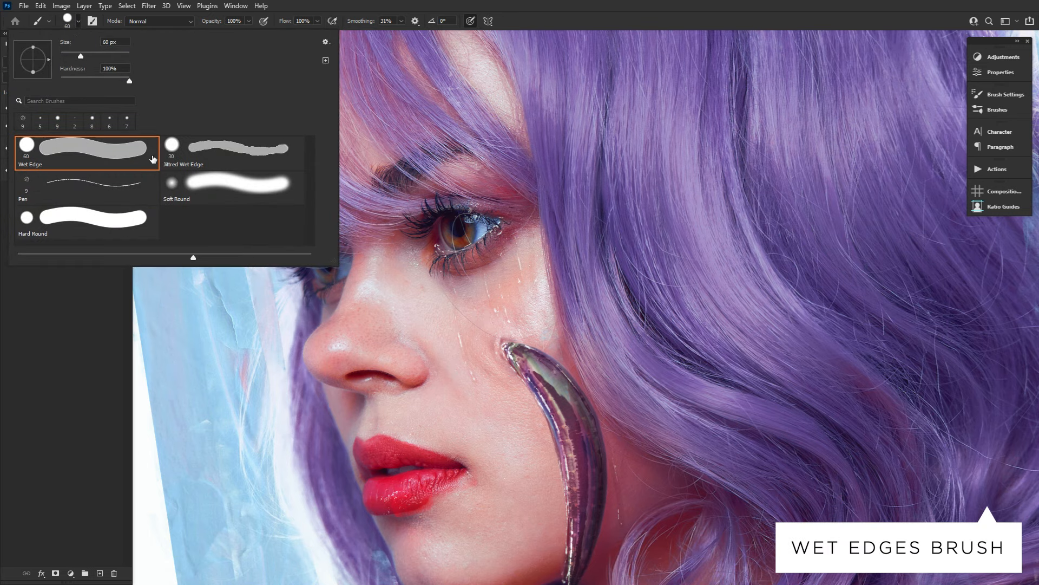
left_click(67, 18)
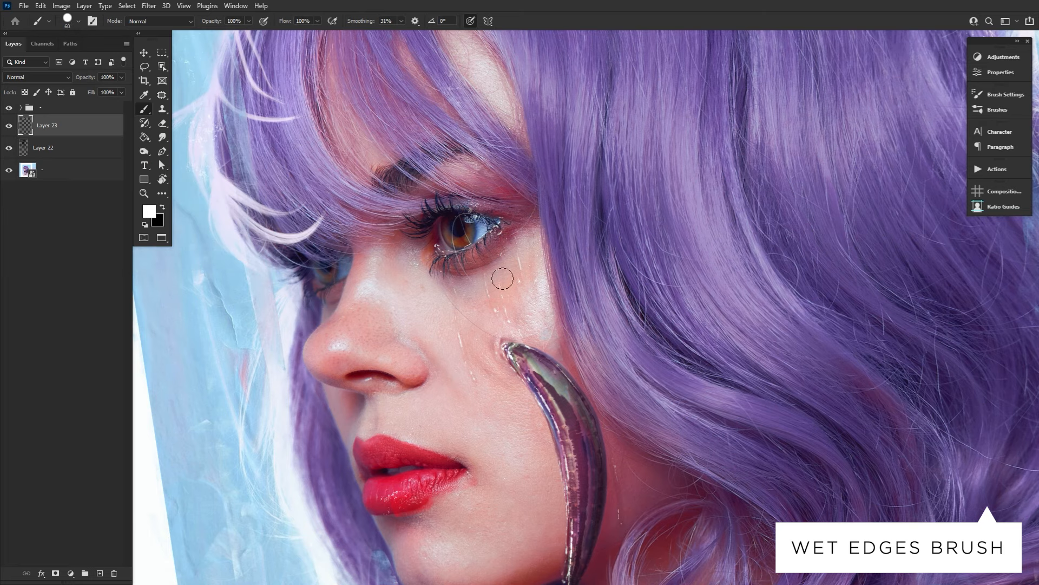
key("bracketleft")
key("bracketleft")
key("bracketleft")
key("bracketleft")
key("bracketleft")
key("bracketleft")
key("bracketleft")
key("bracketleft")
left_click_drag(508, 282, 523, 322)
key("ctrl+z")
key("ctrl+z")
left_click_drag(492, 250, 470, 263)
key("ctrl+z")
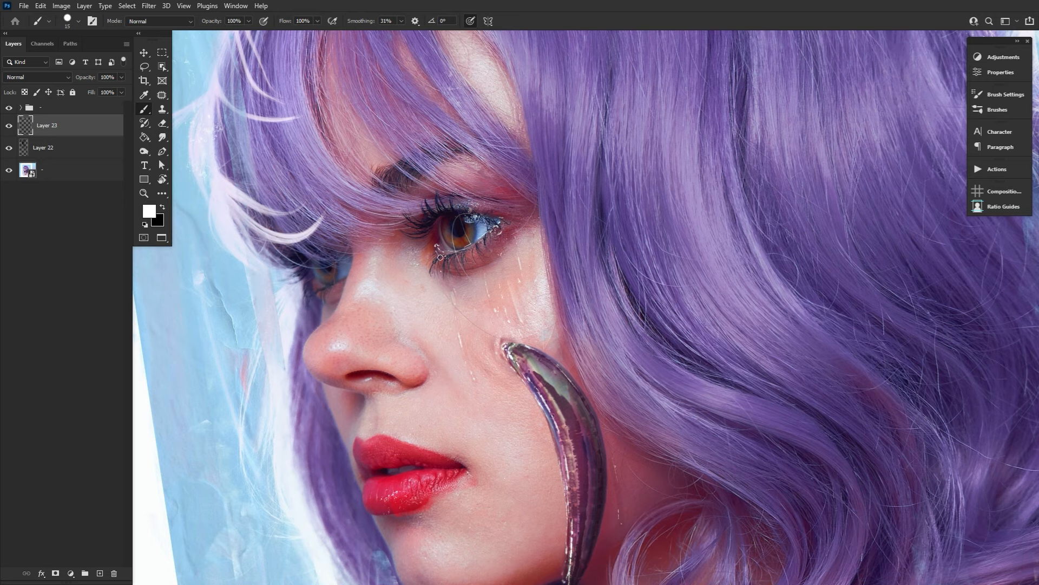
key("bracketleft")
key("bracketleft")
Choose the Soft Round brush and set its flow to 7% and its size to 20 px.
left_click(69, 18)
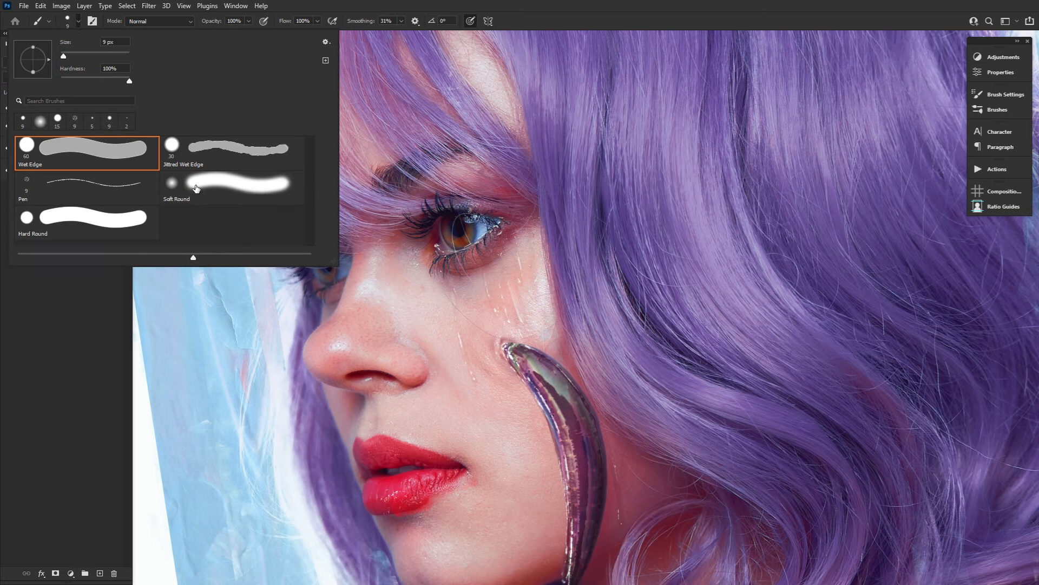
left_click(212, 191)
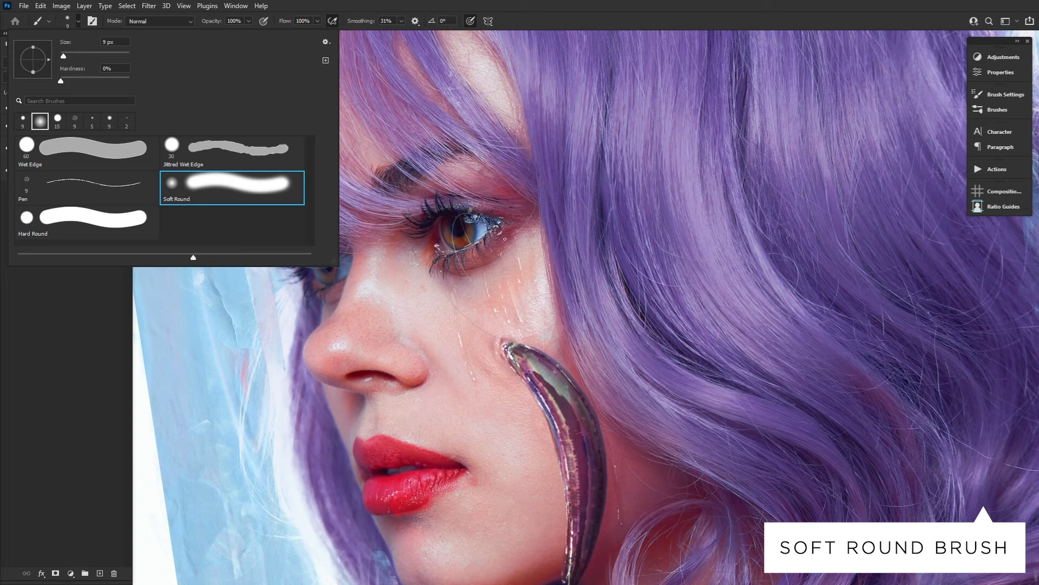
left_click(502, 230)
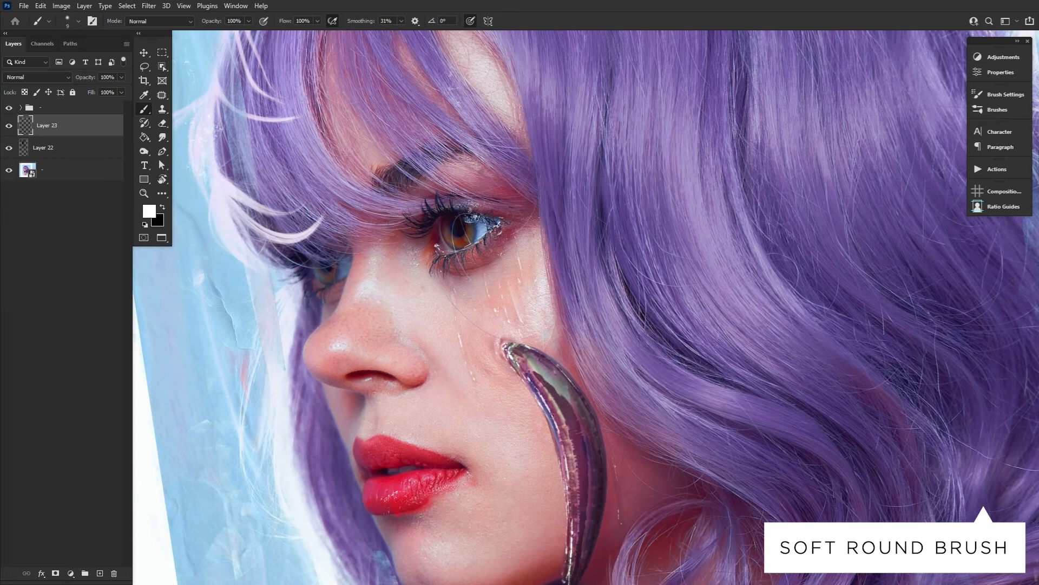
mouse_move(288, 22)
left_mouse_down()
mouse_move(272, 26)
mouse_move(283, 26)
left_mouse_up()
key("bracketright")
key("bracketright")
key("bracketright")
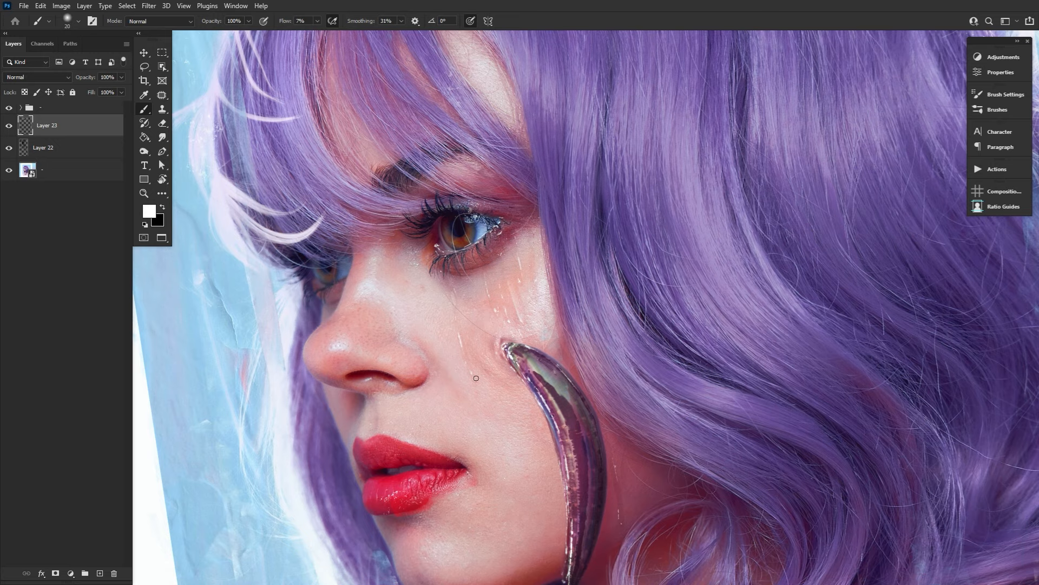
key("bracketleft")
key("bracketright")
Switch to the Hard Round brush, reduce its size to 2 px and set its flow to 100% for fine highlights.
left_click(72, 19)
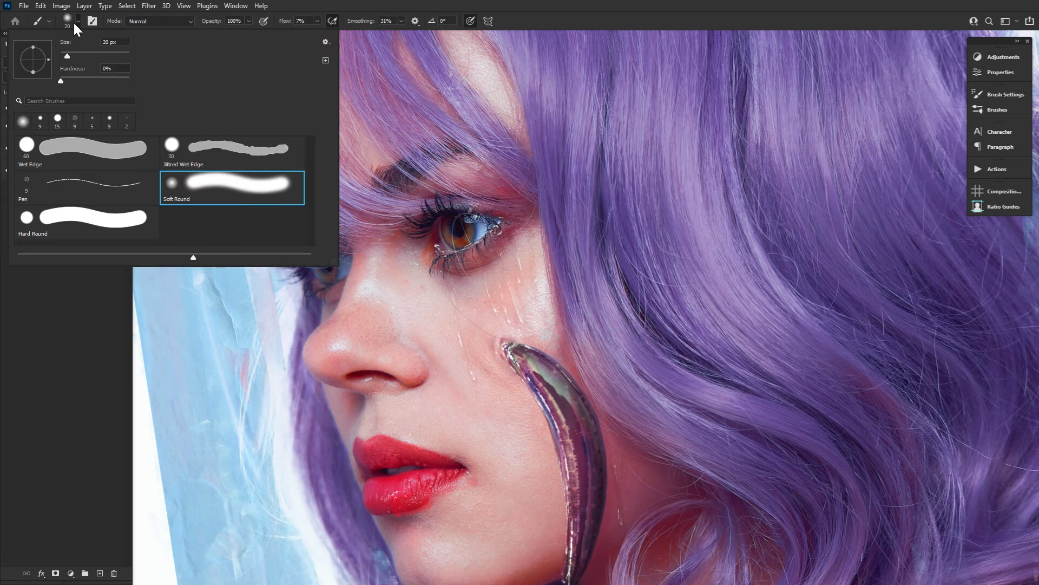
left_click(150, 232)
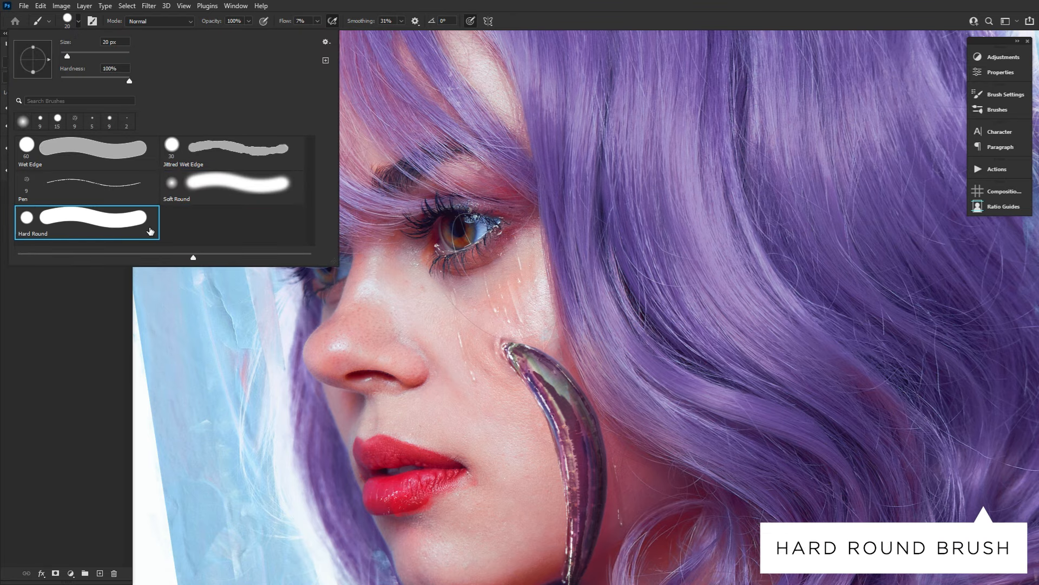
left_click(67, 21)
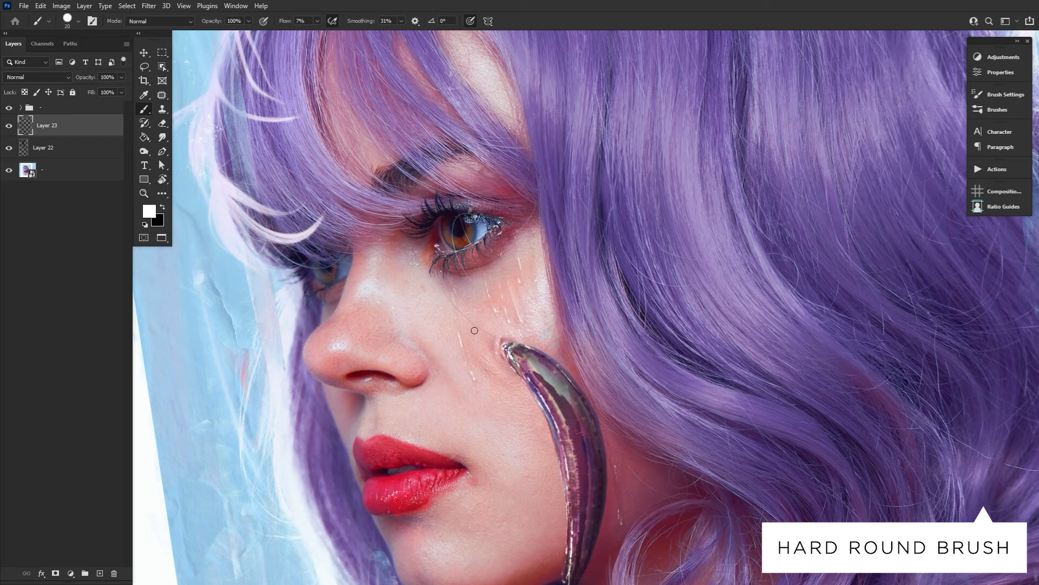
key("bracketleft")
key("bracketleft")
key("bracketleft")
key("bracketleft")
key("bracketleft")
left_click_drag(285, 22, 344, 31)
key("r")
left_click_drag(588, 79, 758, 314)
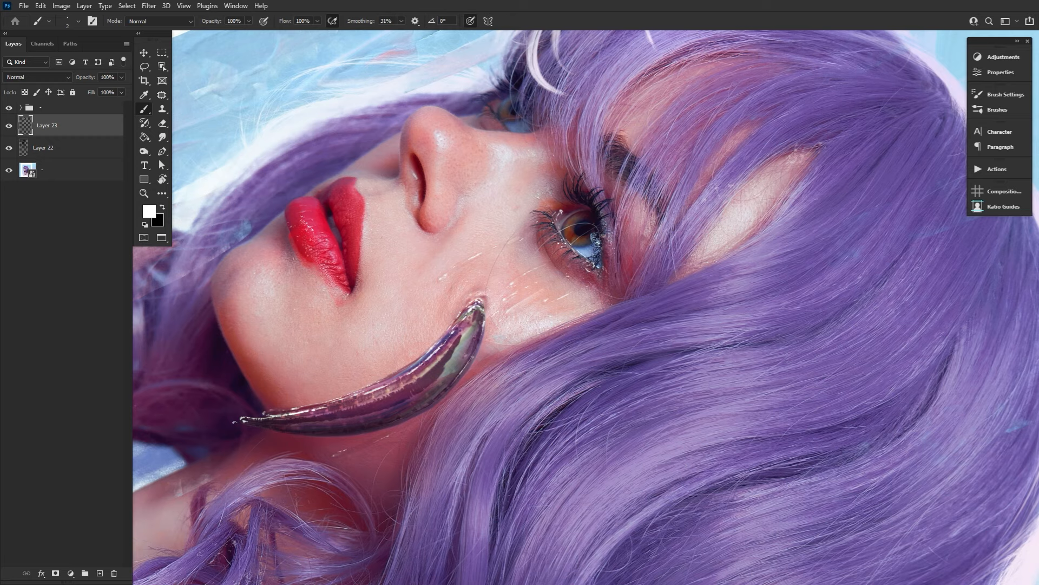
Reset the canvas rotation and soften the tear streak on the neck with the soft Eraser enlarged to 60 px.
double_click(162, 180)
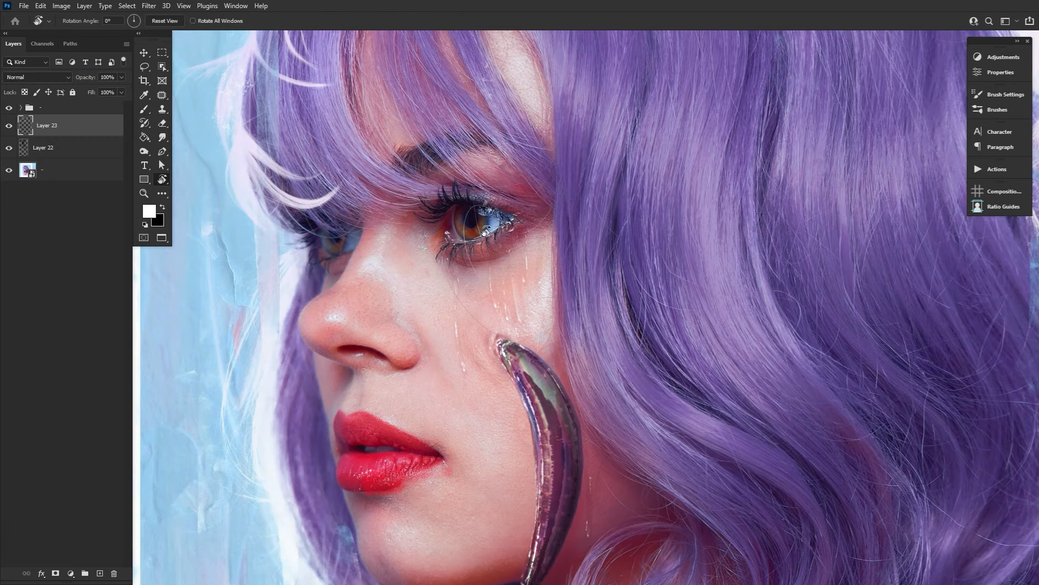
left_click_drag(589, 235, 523, 265)
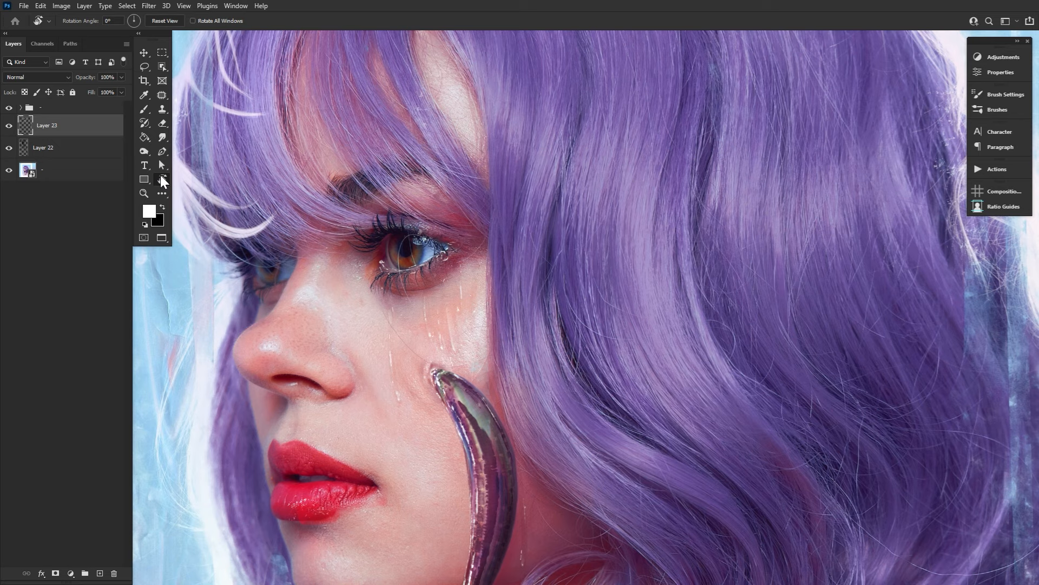
key("b")
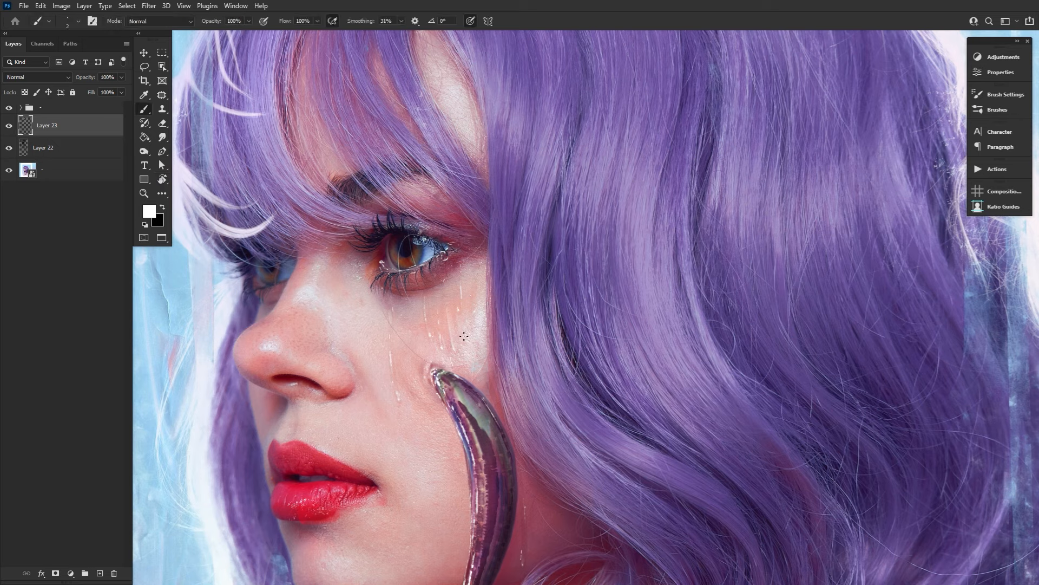
key("e")
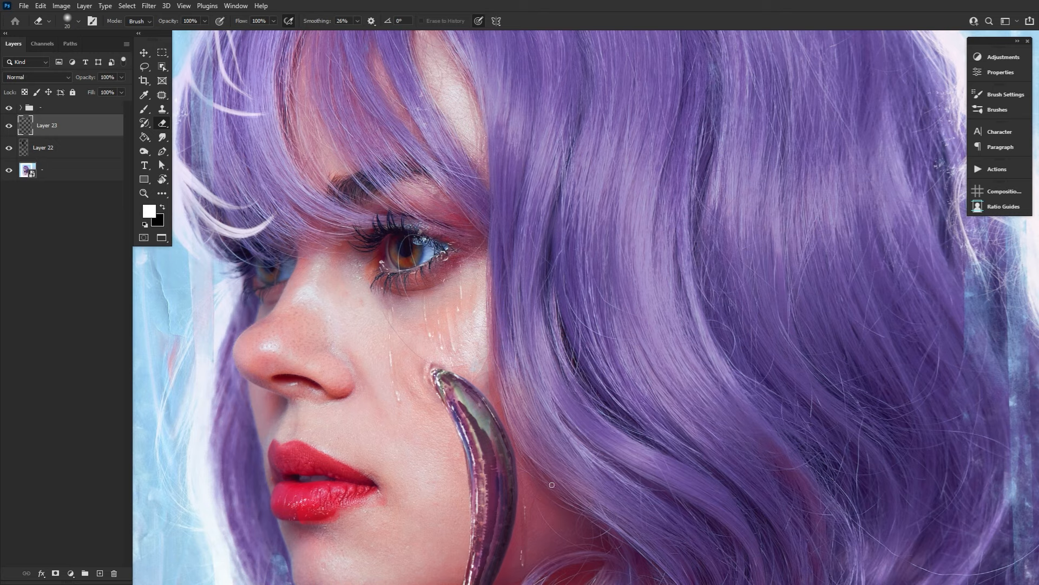
left_click_drag(556, 491, 506, 368)
key("bracketright")
key("bracketright")
key("bracketright")
key("bracketright")
key("bracketright")
key("bracketright")
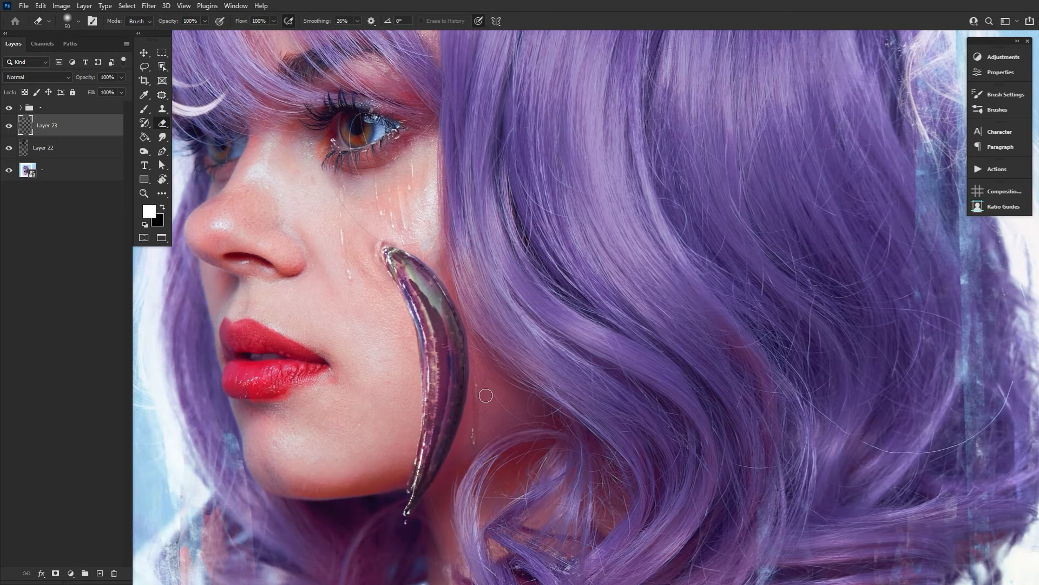
left_click_drag(520, 328, 534, 393)
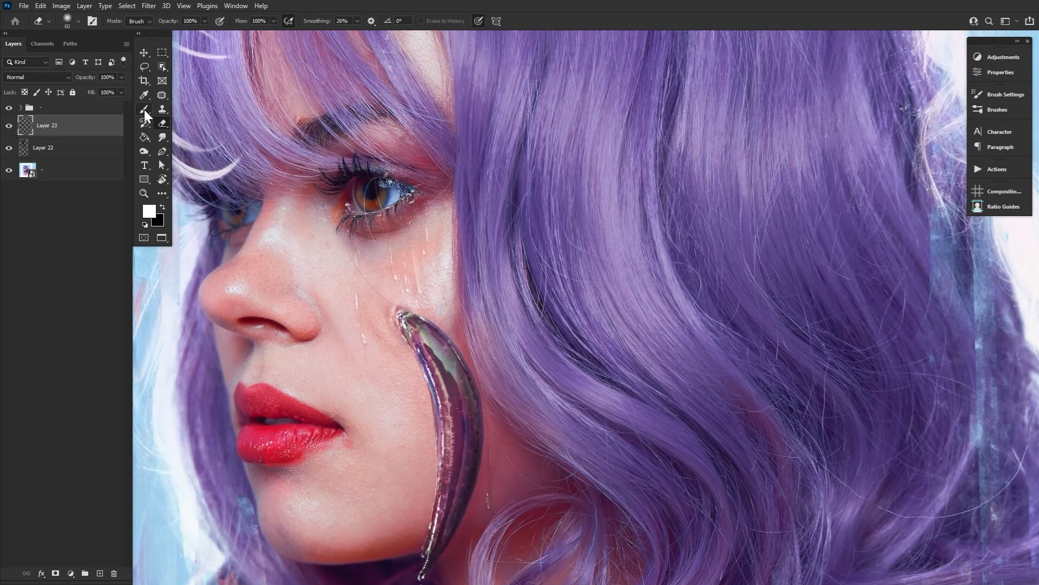
Choose another brush preset and paint fine white tear highlights below the near eye and down the cheek at 3 px.
left_click(143, 109)
left_click(78, 21)
left_click(192, 159)
key("Return")
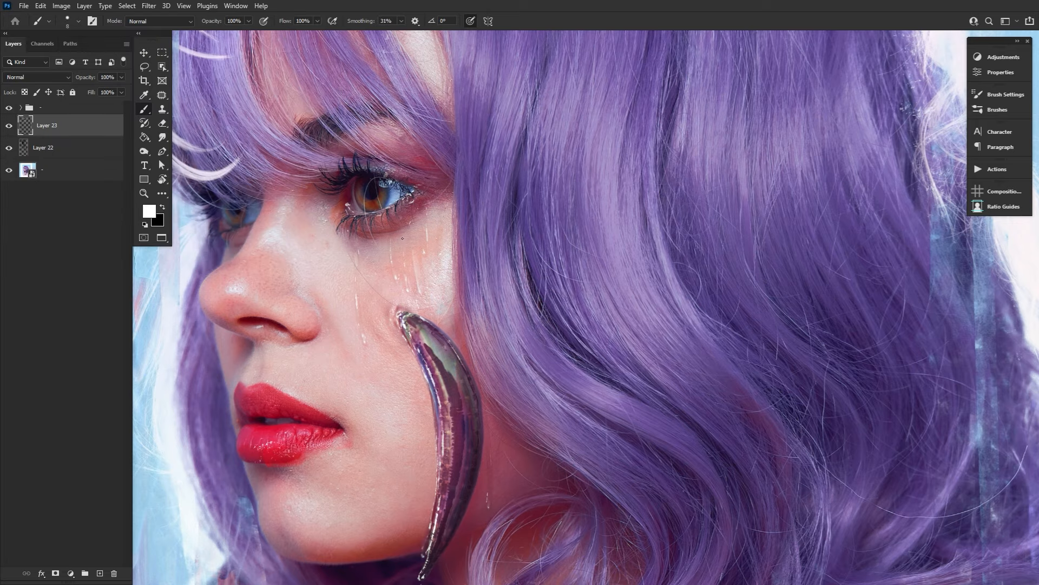
key("r")
left_click_drag(416, 181, 464, 408)
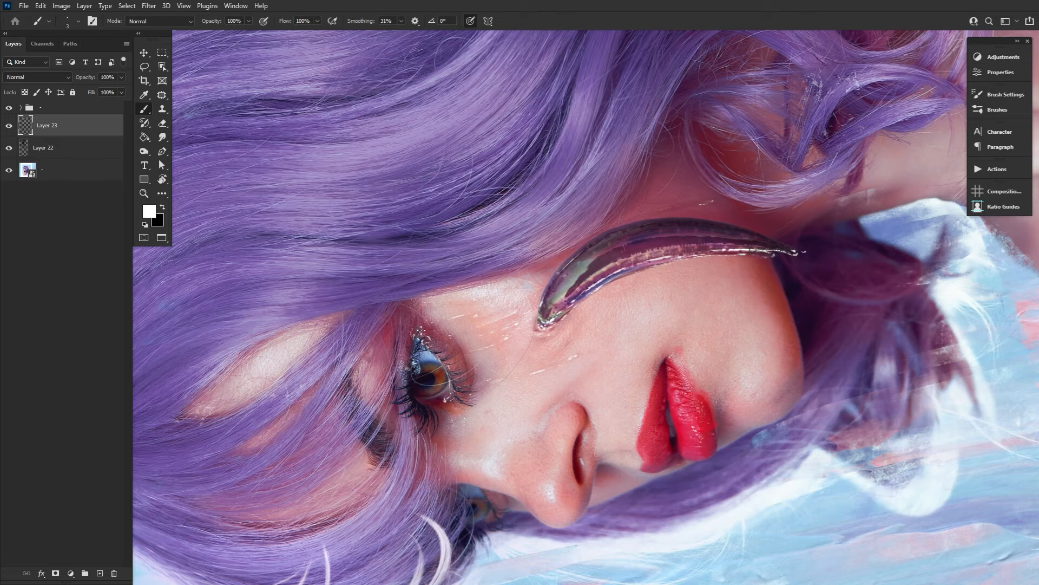
key("r")
left_click_drag(453, 312, 465, 198)
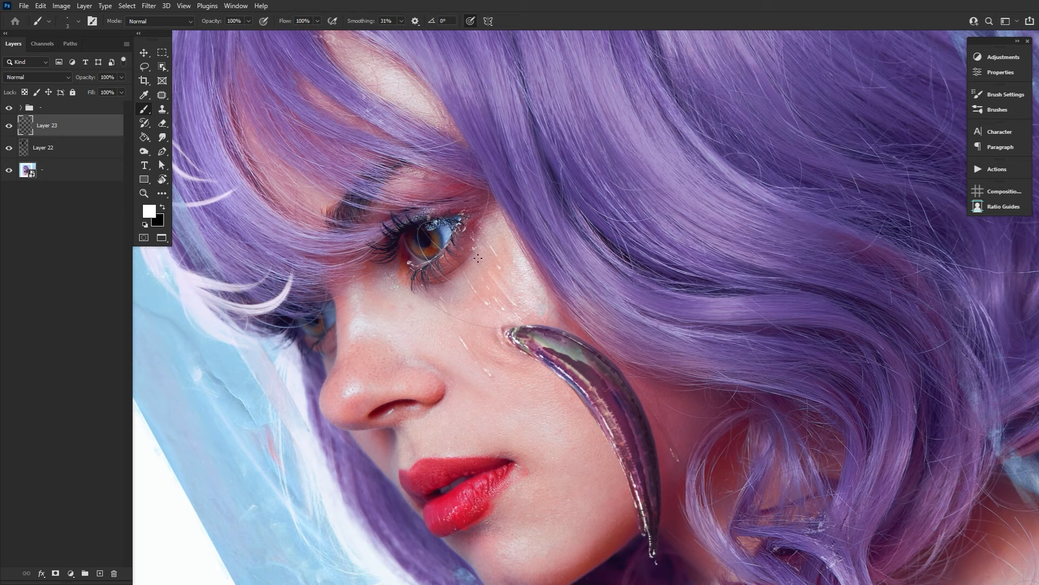
Enlarge the brush to 15 px and set the new layer beneath Layer 23 to Soft Light.
key("bracketright")
key("bracketright")
key("bracketright")
key("bracketright")
key("bracketright")
key("bracketright")
key("bracketright")
key("bracketright")
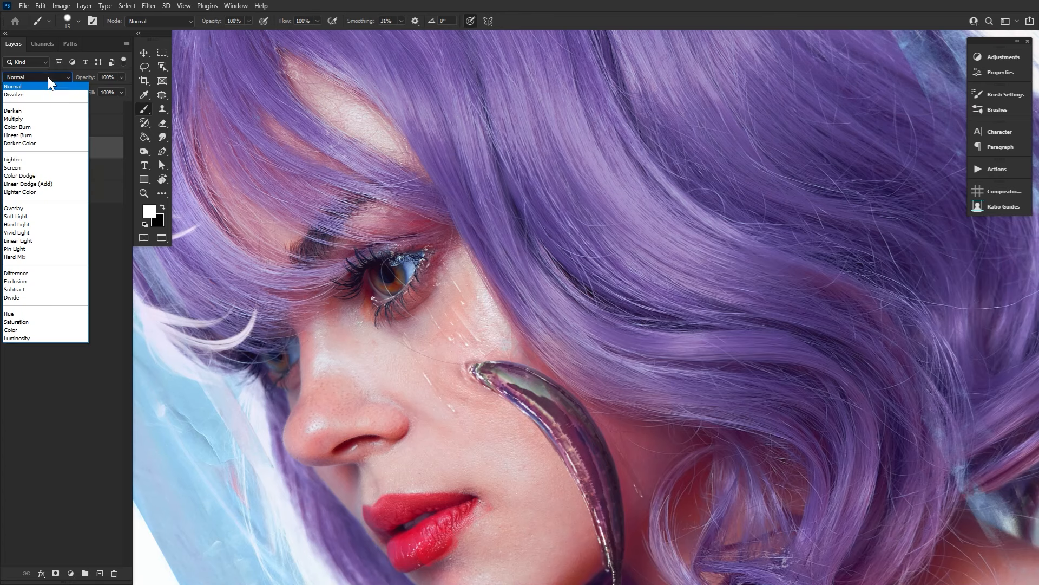
left_click(32, 213)
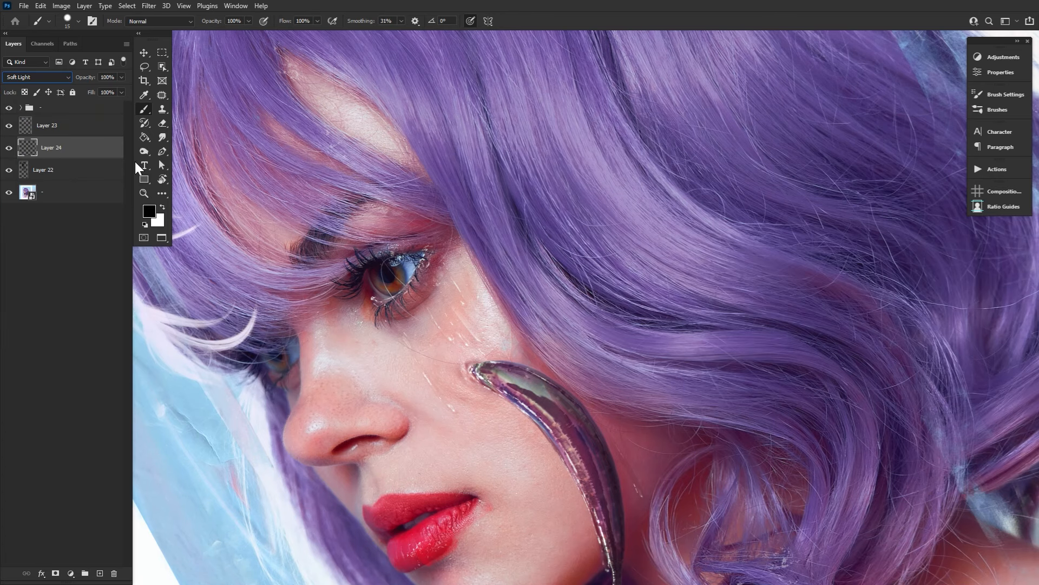
Paint soft black shading beside the cheek tears with the Soft Round brush at 14% flow and 20 px.
left_click(72, 23)
double_click(79, 146)
left_click_drag(284, 21, 262, 25)
key("bracketleft")
key("bracketleft")
key("bracketright")
key("bracketright")
key("bracketright")
key("bracketleft")
left_click_drag(464, 342, 467, 346)
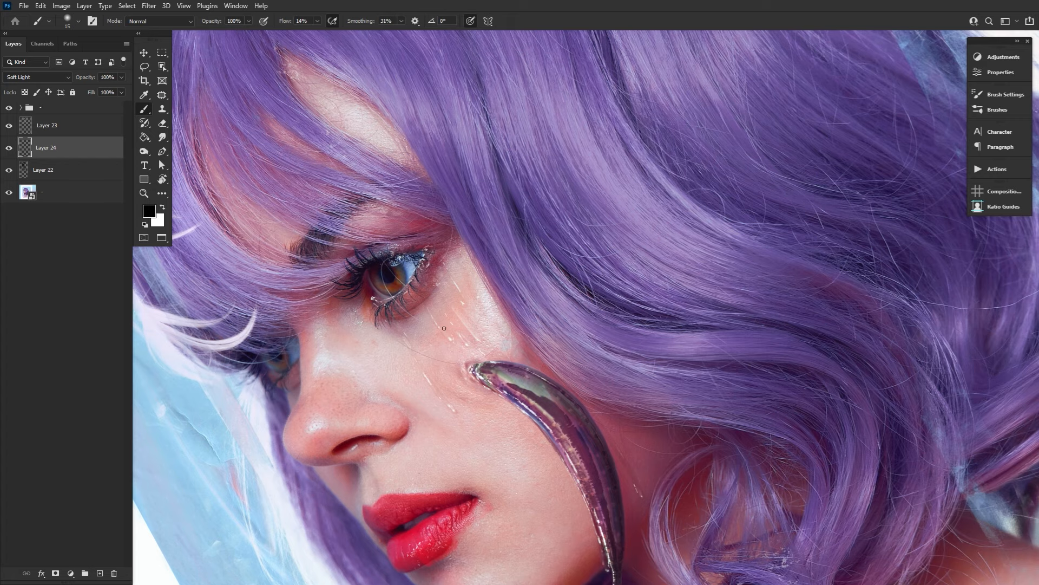
key("bracketright")
left_click_drag(663, 456, 596, 392)
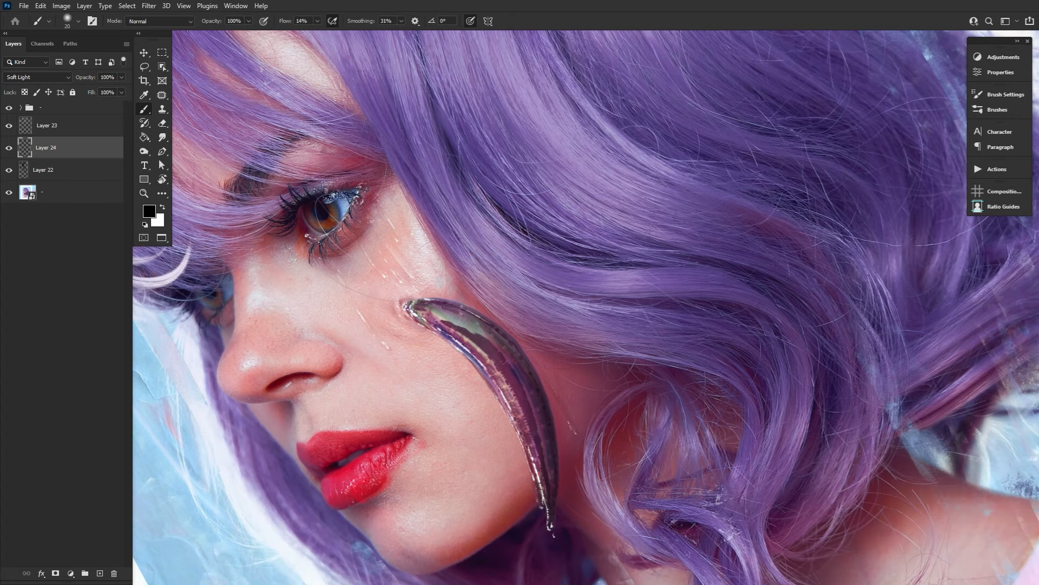
left_click_drag(417, 244, 477, 322)
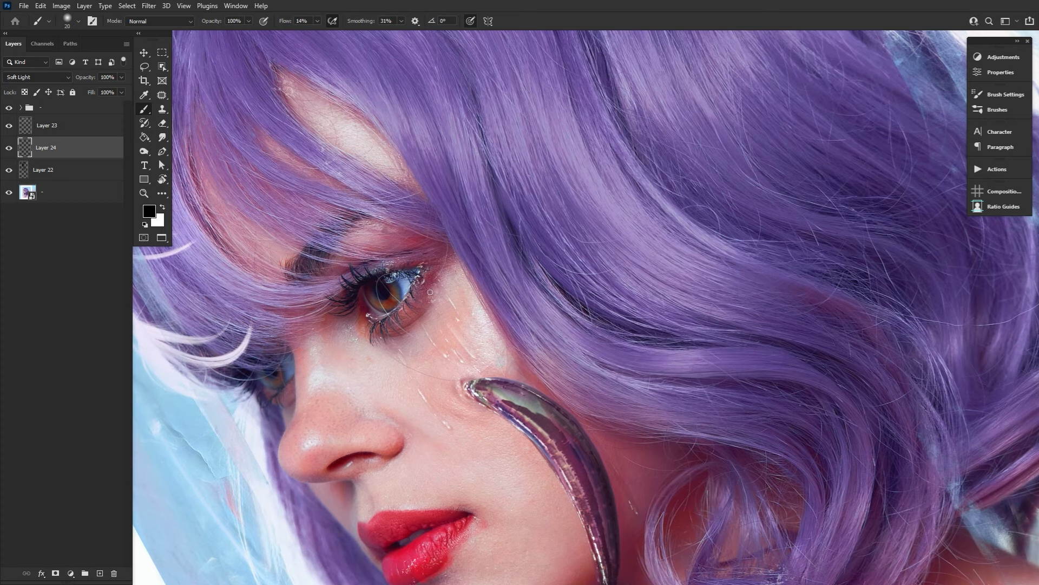
Add a new layer directly above Layer 22 and choose the Soft Round brush at 20 px.
left_click(84, 129)
left_click(81, 172)
left_click(101, 573)
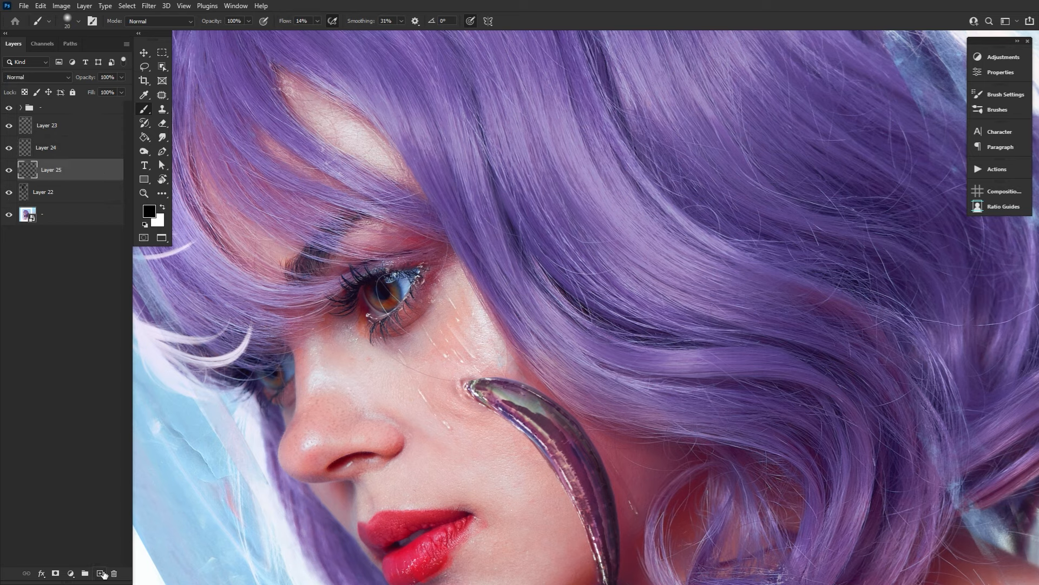
left_click(70, 18)
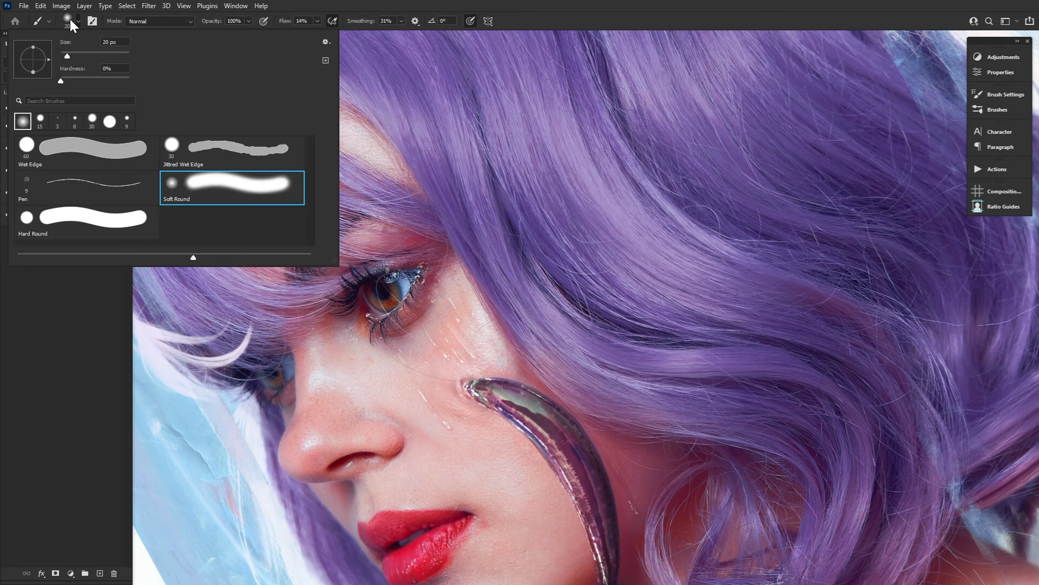
double_click(248, 193)
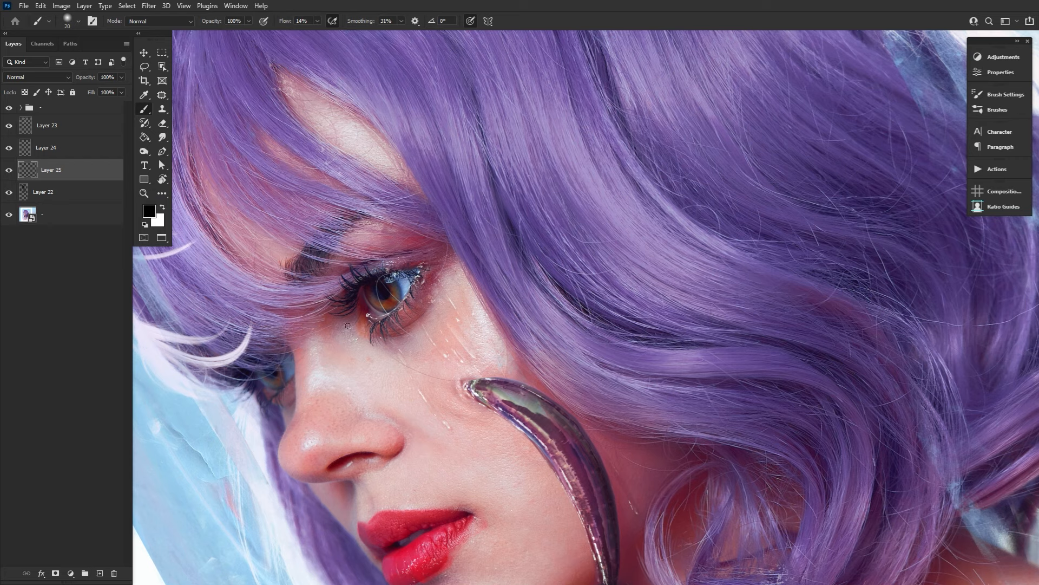
Select Layer 23, make white the foreground color and choose the Pen brush for the cheek tears.
left_click(93, 130)
left_click(162, 207)
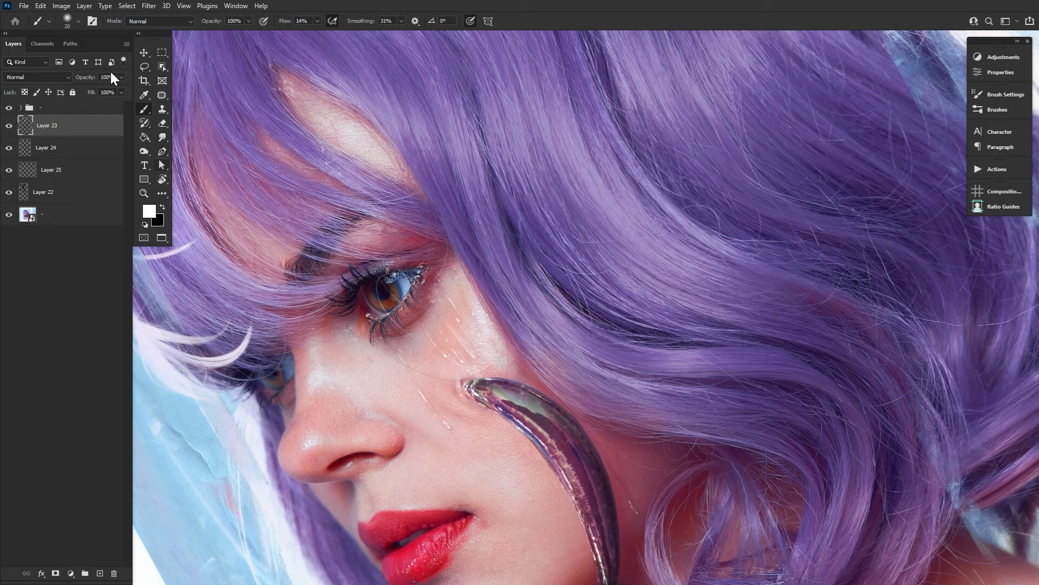
left_click(78, 21)
left_click(119, 185)
left_click(434, 343)
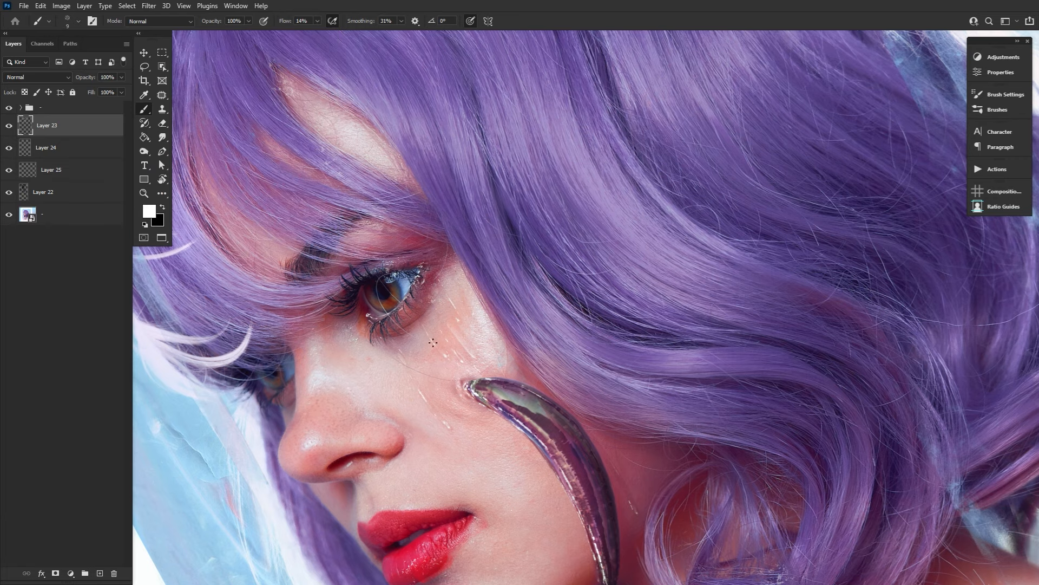
Erase parts of the cheek tears on Layer 22 with the Wet Edge eraser reduced to 20 px.
left_click(101, 177)
left_click(109, 195)
left_click(162, 123)
left_click(78, 21)
left_click(82, 155)
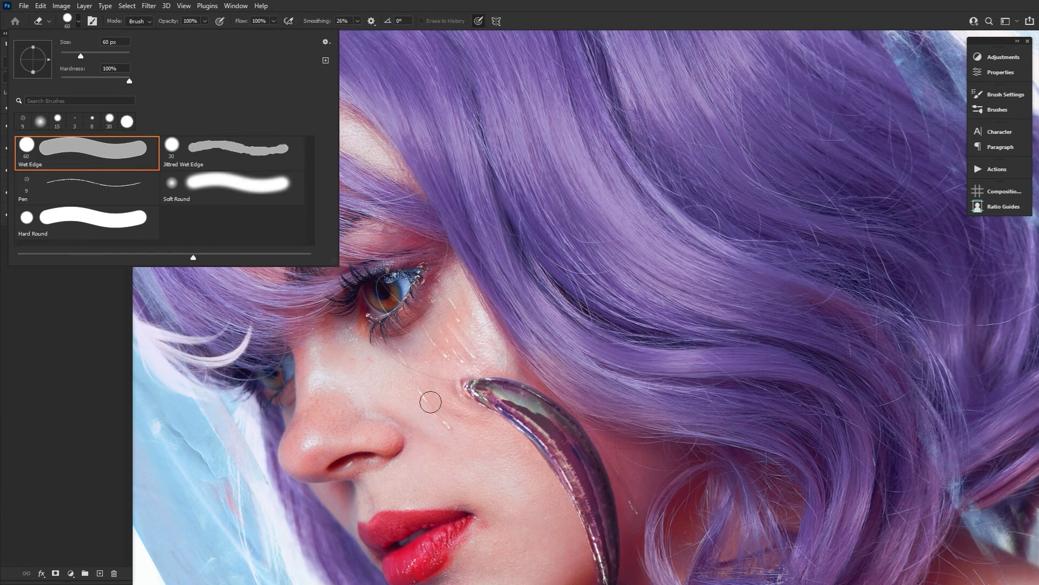
left_click(430, 401)
key("bracketleft")
key("bracketleft")
key("bracketleft")
key("bracketleft")
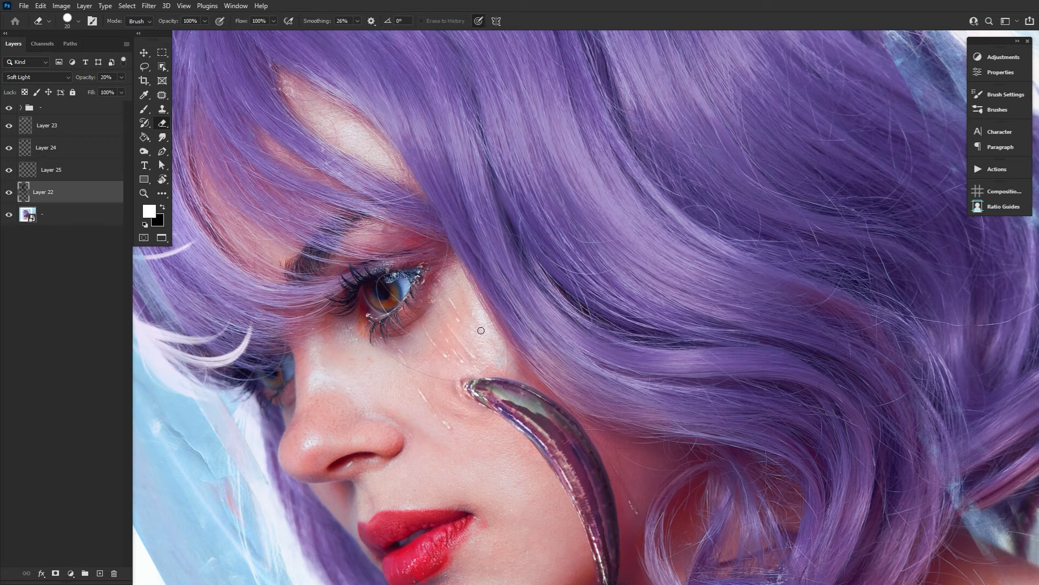
Reset the canvas rotation and add white glints at the near eye's outer corner on Layer 23 with the 9 px Pen brush.
left_click(163, 181)
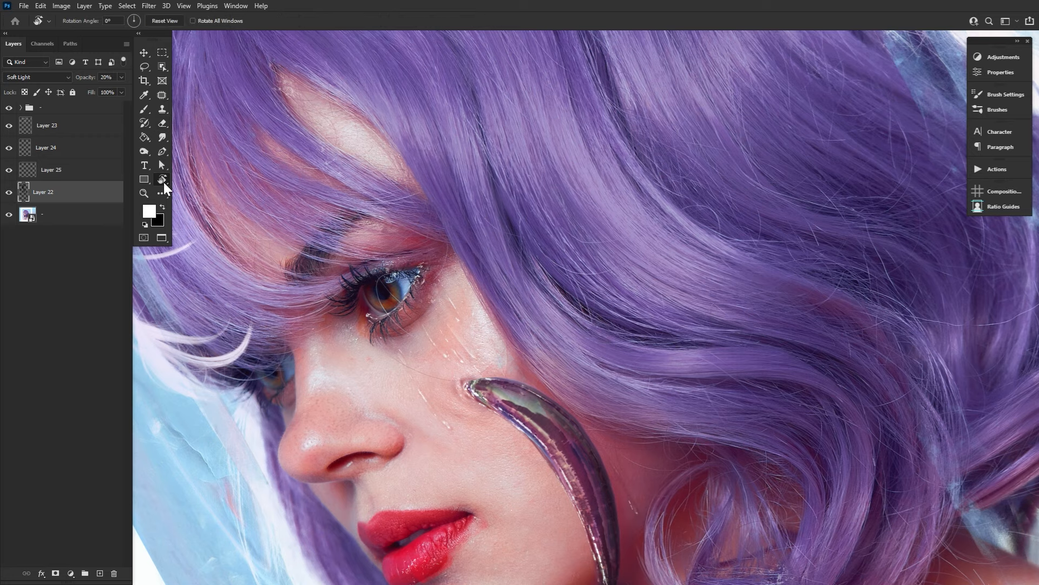
double_click(164, 182)
left_click(162, 123)
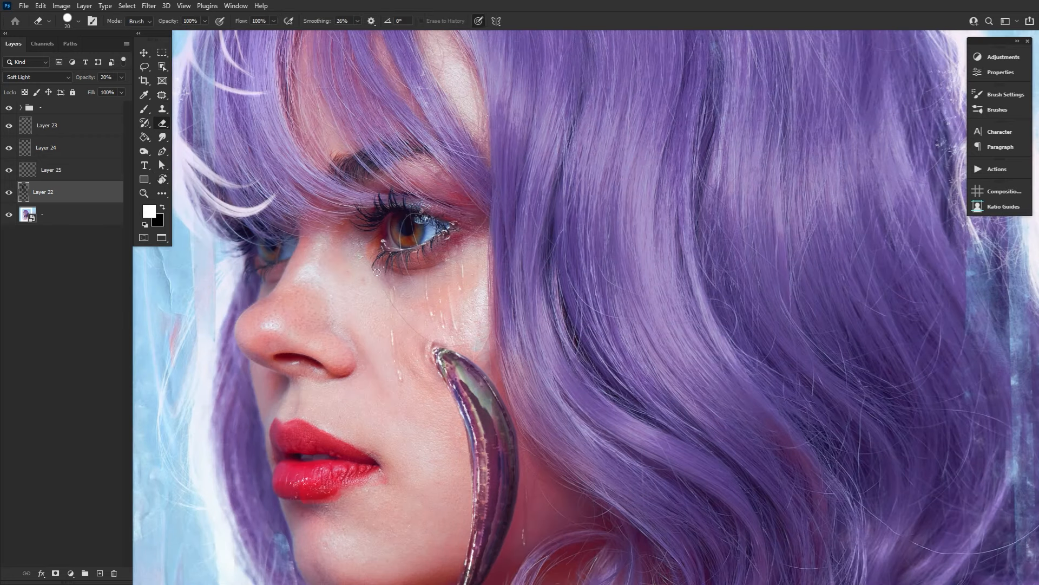
key("b")
left_click(49, 125)
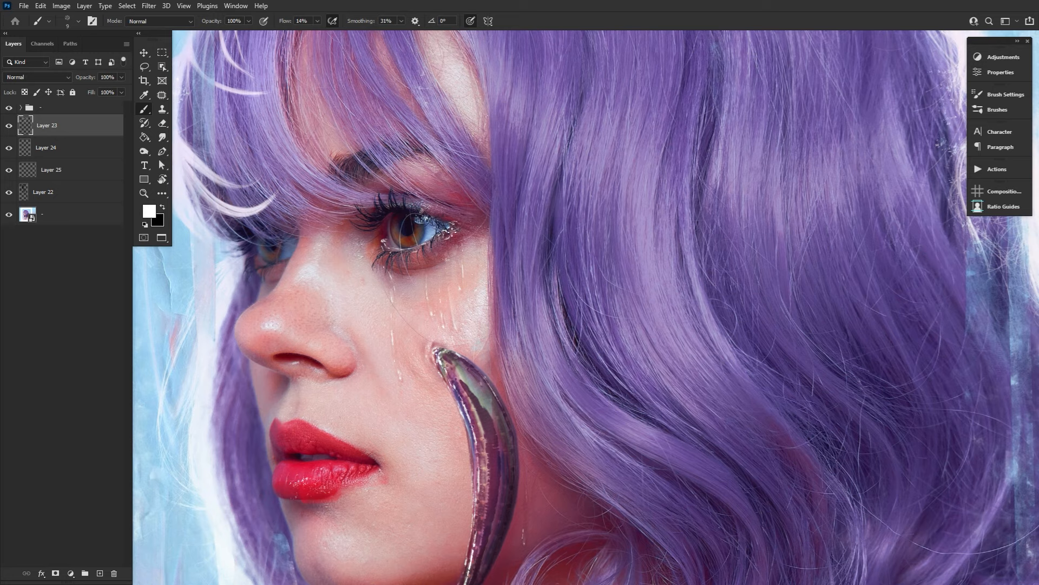
left_click(456, 230)
left_click_drag(582, 464, 596, 367)
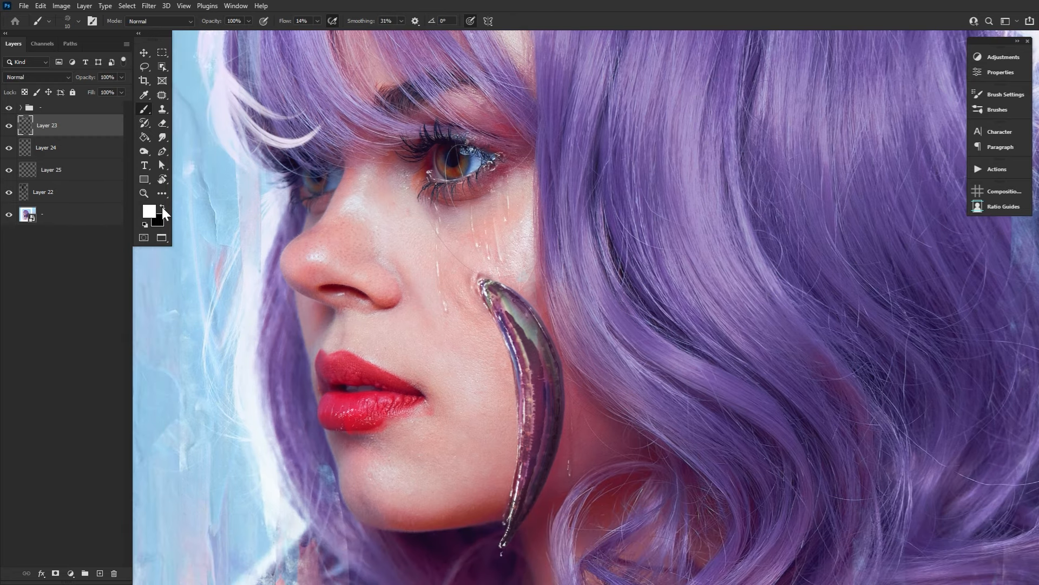
View the image at 100% and zoom out to examine the painted tears across the whole face.
double_click(144, 194)
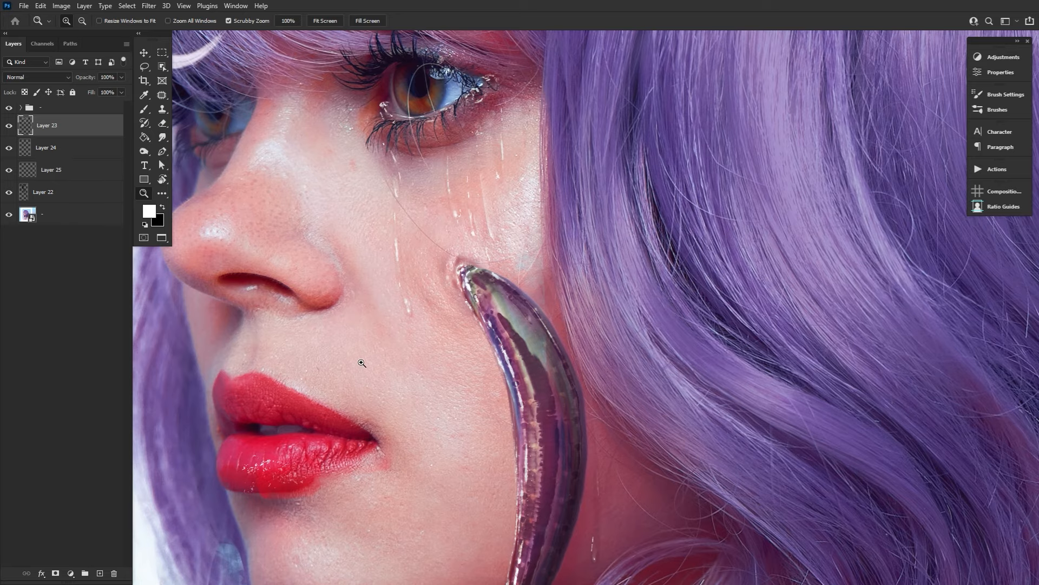
left_click_drag(372, 357, 313, 410)
left_click(311, 419)
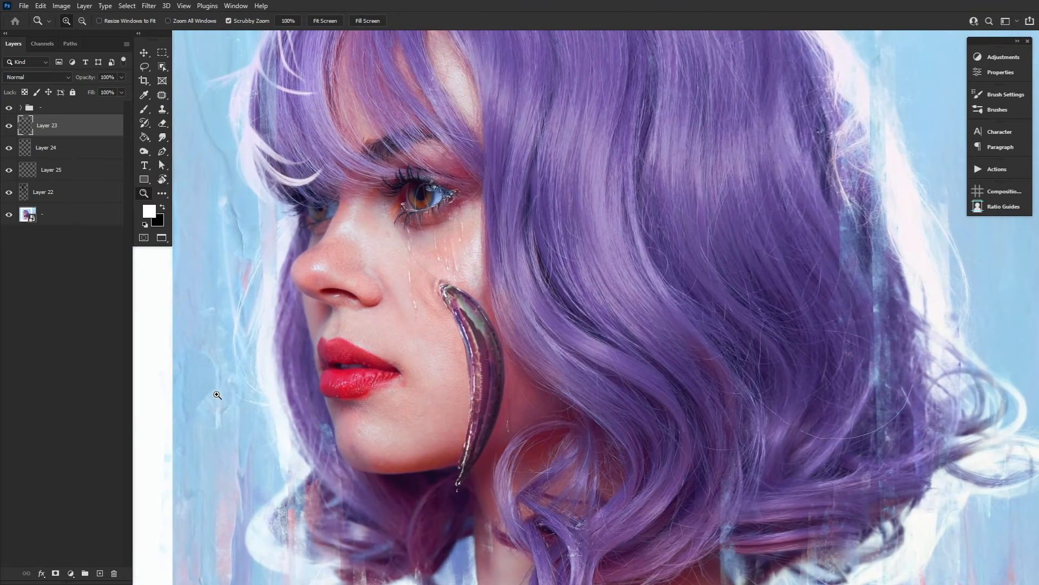
scroll(217, 395, "up", 2)
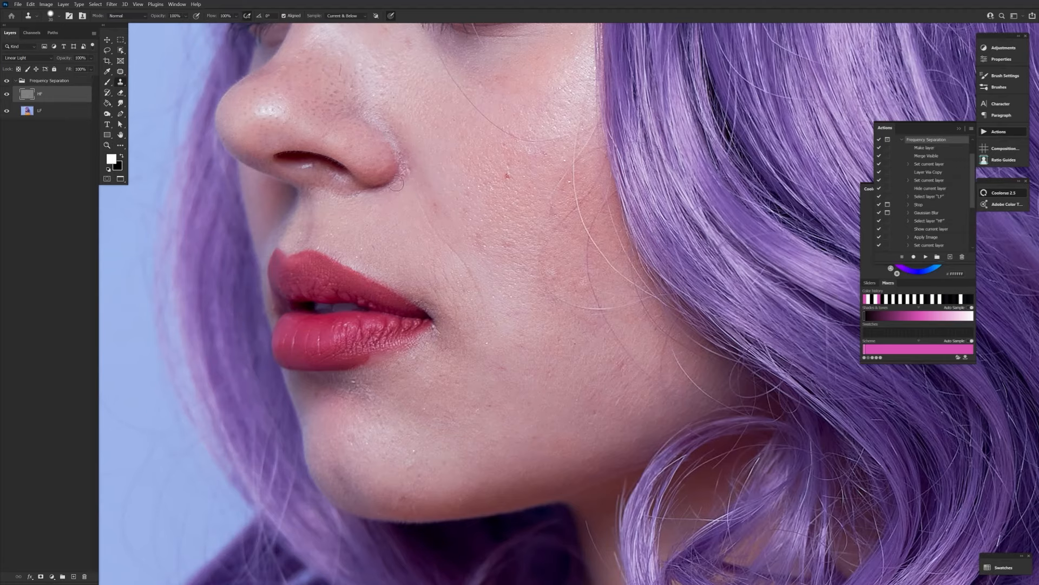
Retouch the cheek blemishes on the HF layer with the Clone Stamp sampling the current layer.
left_click_drag(396, 182, 368, 253)
left_click_drag(387, 264, 445, 338)
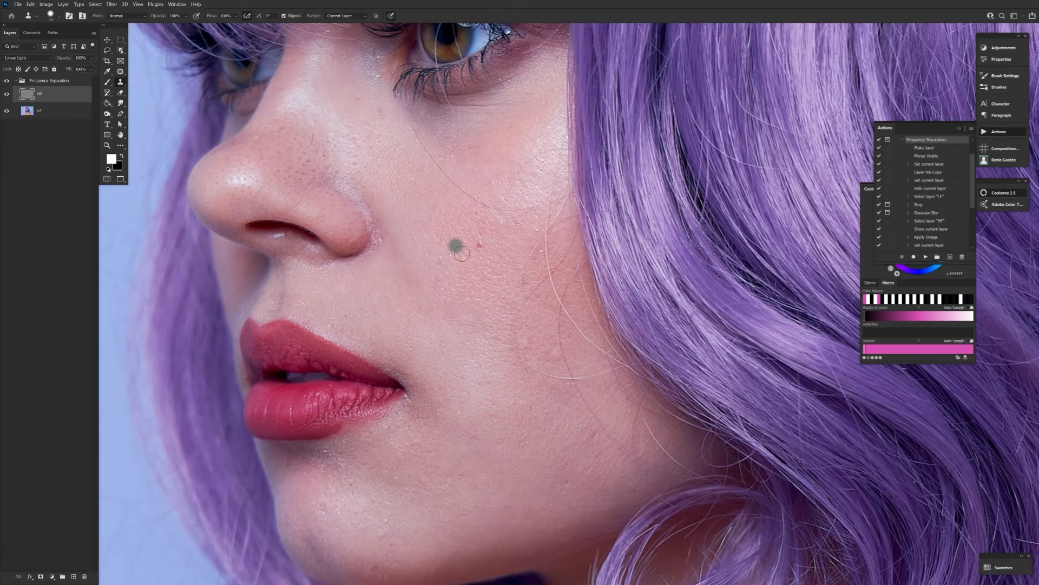
left_click_drag(462, 253, 479, 246)
left_click_drag(332, 127, 373, 293)
left_click_drag(447, 491, 412, 242)
left_click(394, 468)
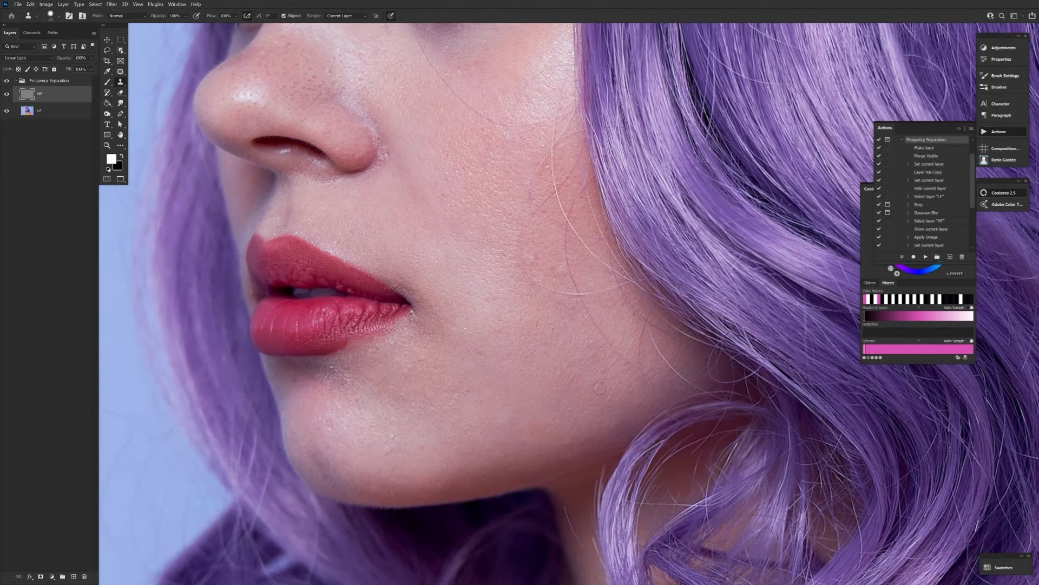
Enlarge the Clone Stamp and retouch the red spot on the upper chest.
left_click_drag(471, 487, 435, 44)
key("]")
key("]")
key("]")
left_click(435, 364)
key("alt+[")
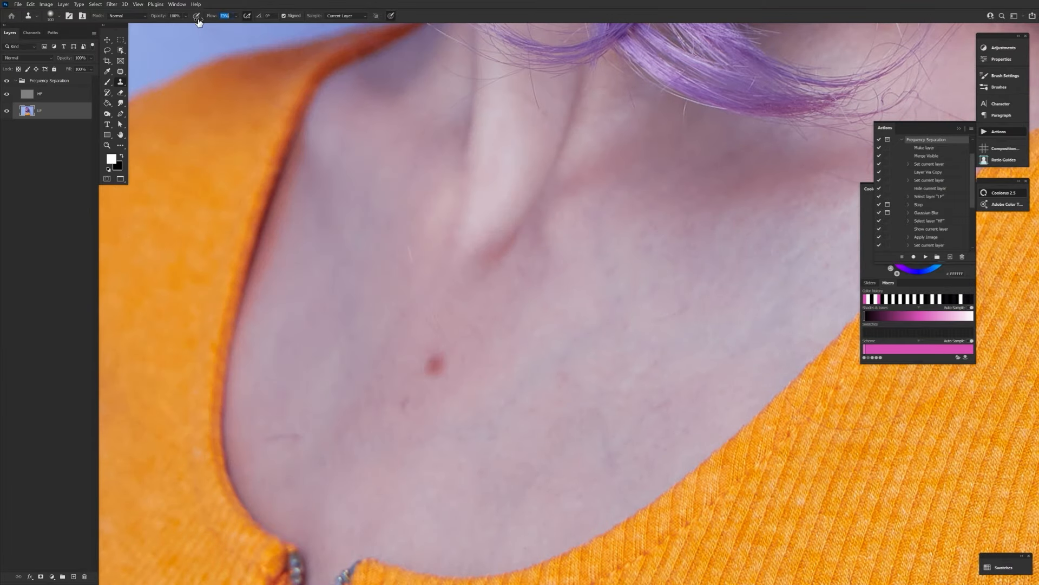
Raise the Clone Stamp's hardness, select the HF layer and reduce the brush size for retouching the face.
left_click(50, 16)
left_click_drag(47, 60, 89, 61)
left_click(452, 17)
left_click(46, 94)
key("[")
key("[")
key("[")
key("[")
key("[")
key("[")
key("[")
key("[")
key("[")
key("[")
key("[")
key("[")
left_click_drag(379, 81, 399, 378)
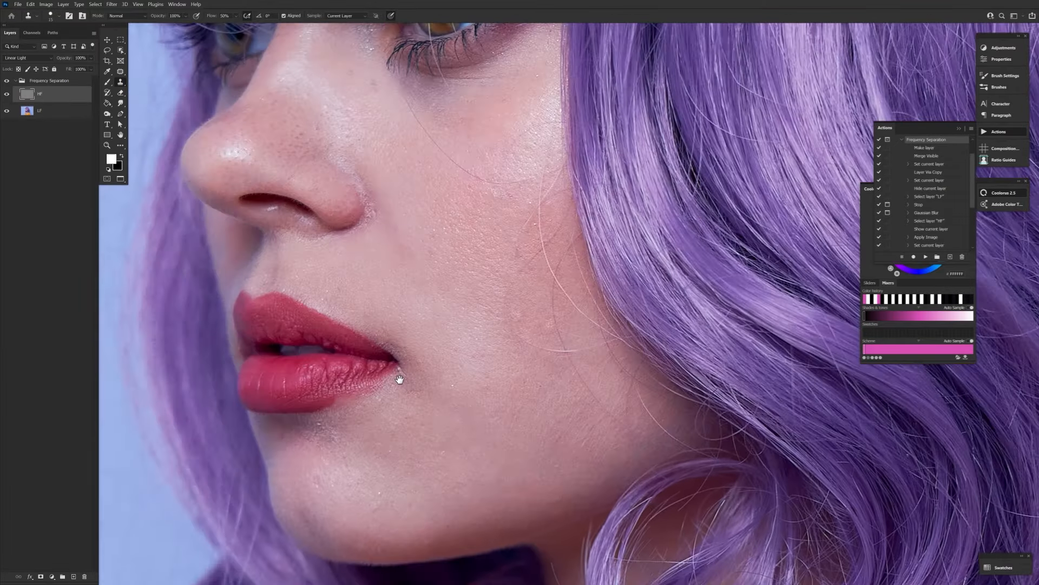
Smooth the skin around the mouth, cheek and nose on the HF layer, switching to an enlarged Mixer Brush.
left_click_drag(436, 96, 418, 361)
left_click_drag(427, 439, 495, 329)
key("]")
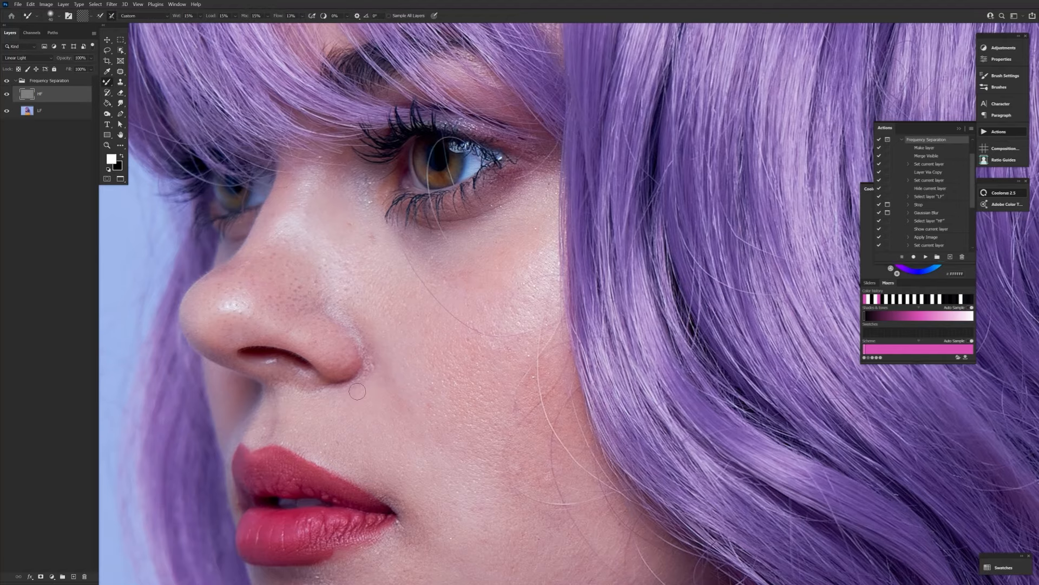
key("]")
left_click_drag(391, 481, 407, 266)
left_click_drag(346, 108, 350, 392)
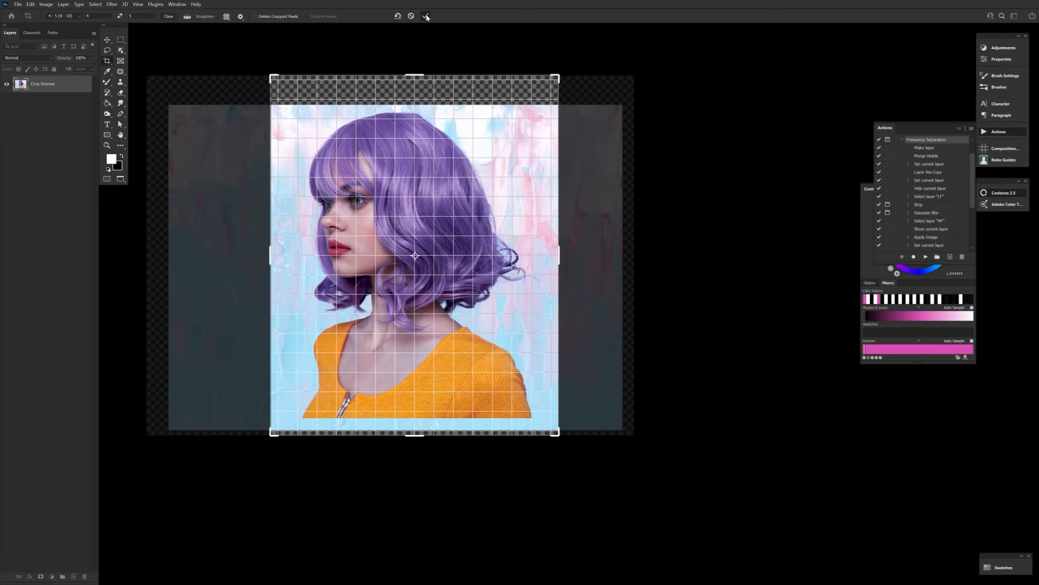
Crop the canvas to a 4:5 (8:10) portrait frame around the woman.
left_click(426, 16)
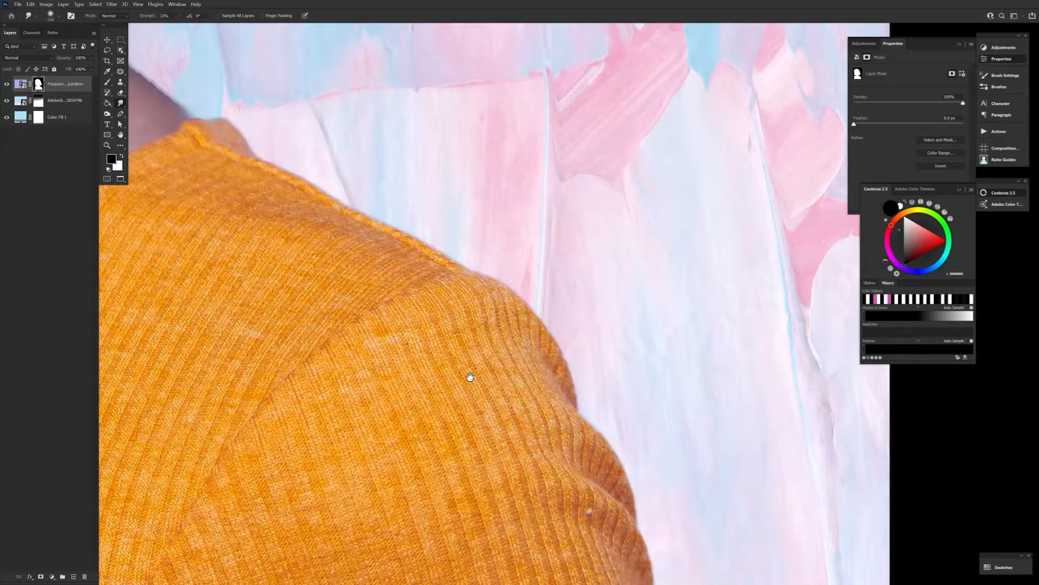
Refine the woman's layer mask between the hair, neck and shoulder with a soft black brush at 18% flow.
scroll(440, 401, "up", 10)
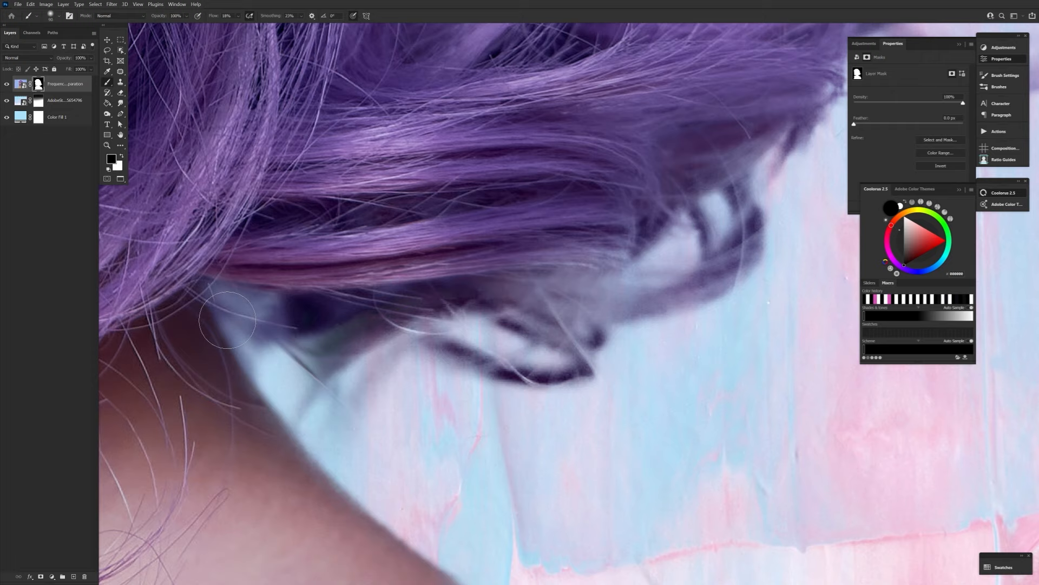
left_click_drag(228, 320, 420, 399)
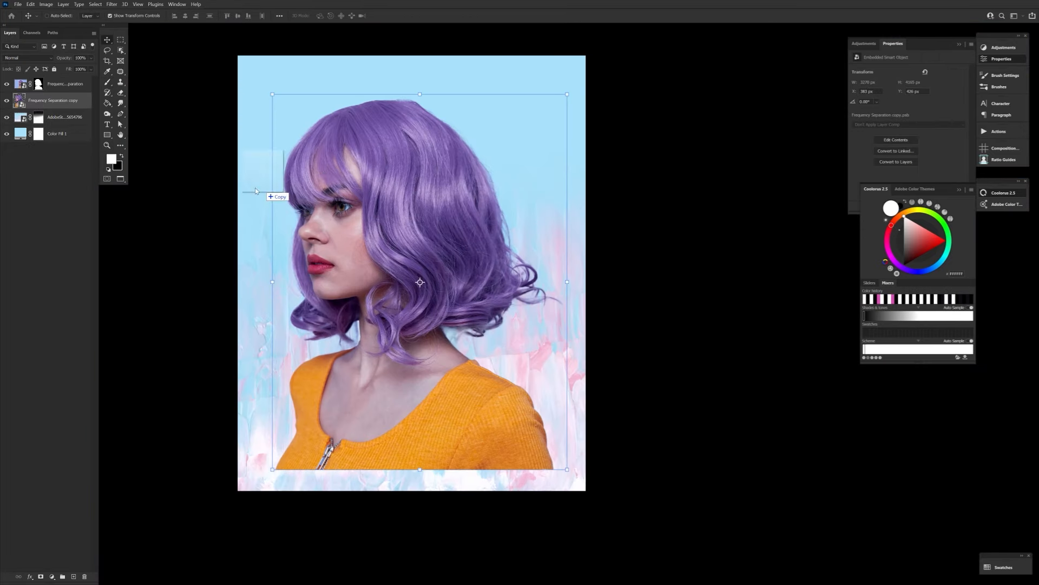
Position the AdobeStock texture clipped over the Frequency Separation copy and warp that copy slightly outward behind the woman.
left_click_drag(412, 157, 412, 73)
key("Return")
left_click(60, 117)
key("ctrl+t")
left_click_drag(496, 337, 503, 339)
left_click_drag(303, 324, 295, 326)
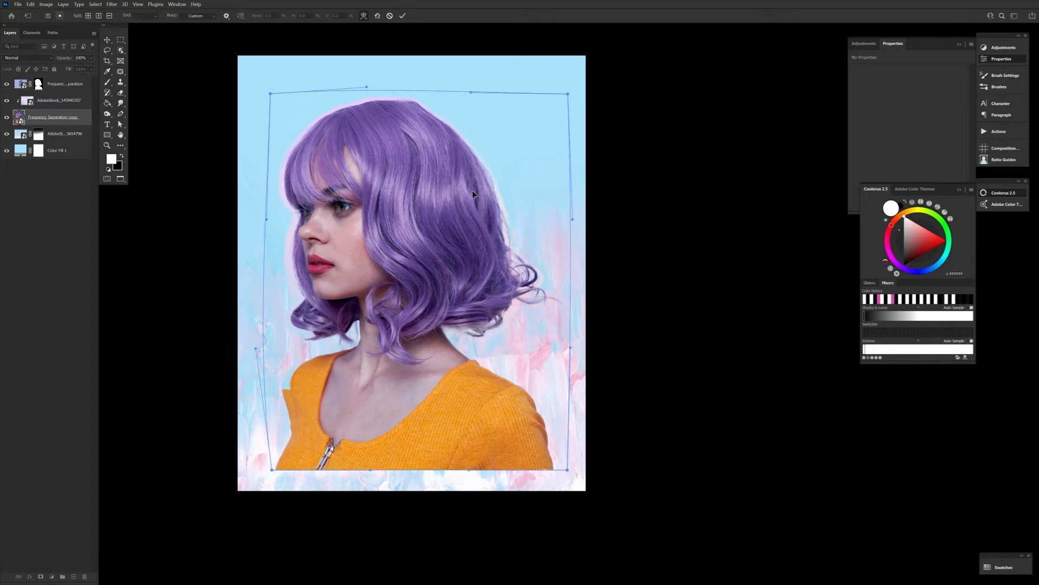
key("Return")
Add the second AdobeStock texture above the first, clip it to the Frequency Separation copy and fit it around the woman.
left_click(81, 102)
left_click_drag(412, 387, 412, 462)
left_click_drag(441, 424, 530, 355)
key("Return")
key("ctrl+alt+g")
left_click_drag(586, 387, 639, 424)
left_click_drag(488, 373, 487, 322)
key("Return")
Apply a Brightness/Contrast filter to the second AdobeStock texture.
left_click(46, 4)
left_click(117, 22)
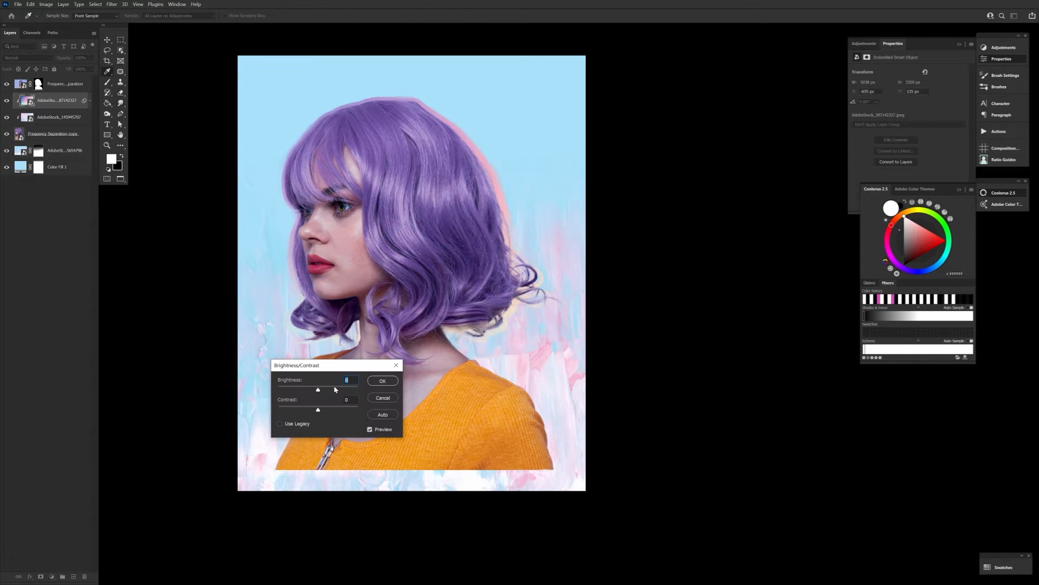
left_click(379, 381)
left_click(7, 101)
Erase the stray edges of the Frequency Separation copy around the woman's shoulders.
left_click(53, 157)
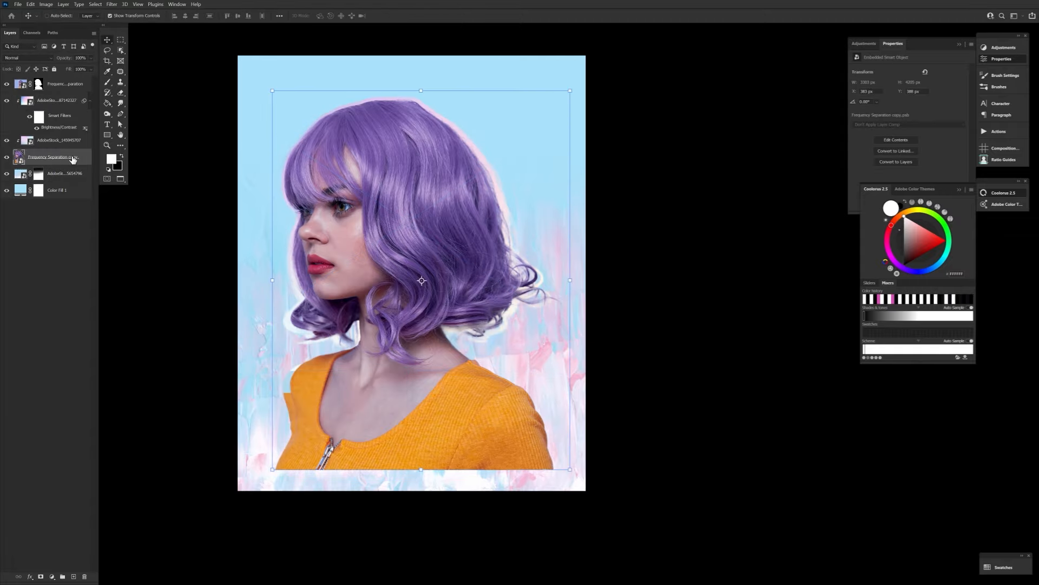
left_click_drag(253, 156, 162, 149)
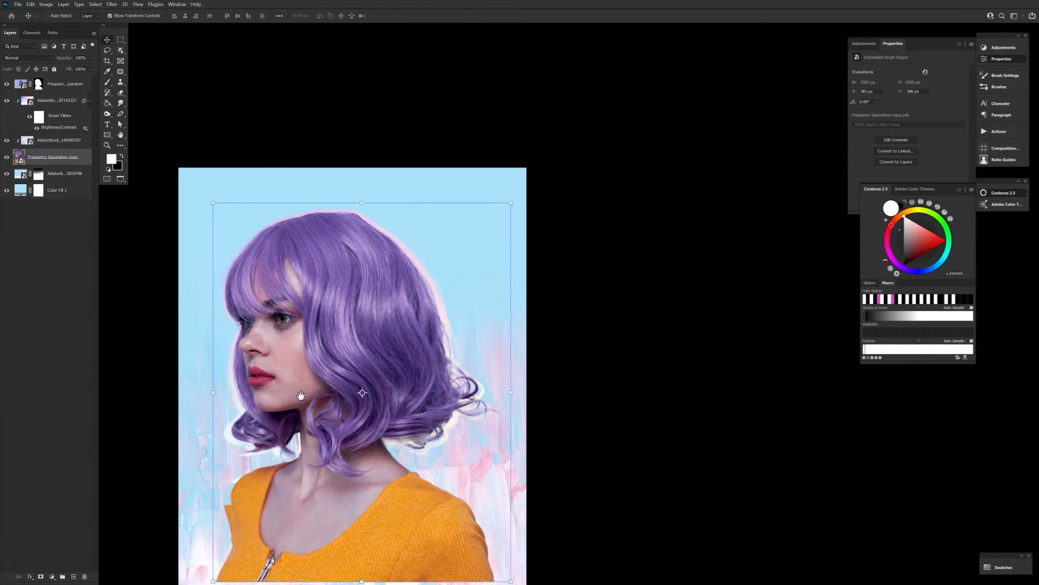
key("e")
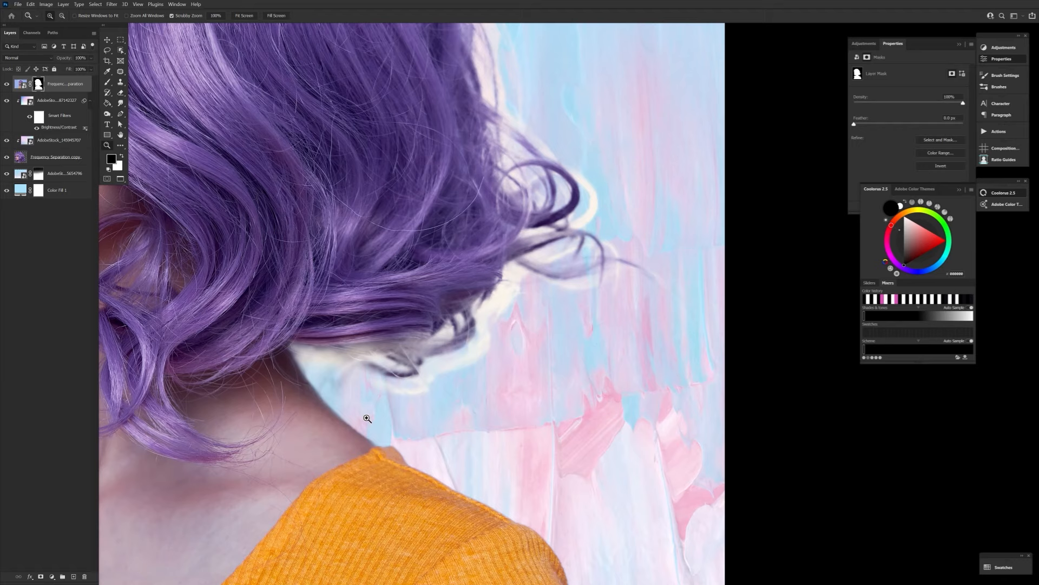
mouse_move(282, 325)
left_mouse_down()
mouse_move(379, 347)
mouse_move(463, 282)
left_mouse_up()
Refine the woman's layer mask under the hair behind her neck, alternating small black and white brushes.
key("bracketleft")
key("bracketleft")
key("bracketleft")
key("bracketleft")
key("bracketleft")
key("bracketleft")
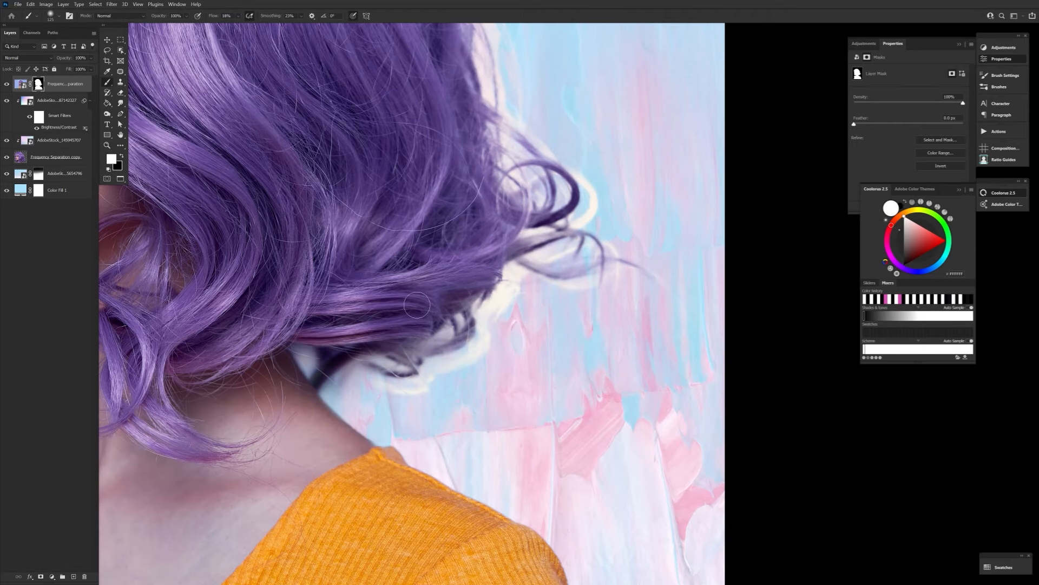
mouse_move(334, 387)
left_mouse_down()
mouse_move(303, 387)
mouse_move(335, 387)
left_mouse_up()
key("x")
key("bracketright")
key("bracketright")
mouse_move(310, 354)
left_mouse_down()
mouse_move(320, 371)
mouse_move(406, 357)
left_mouse_up()
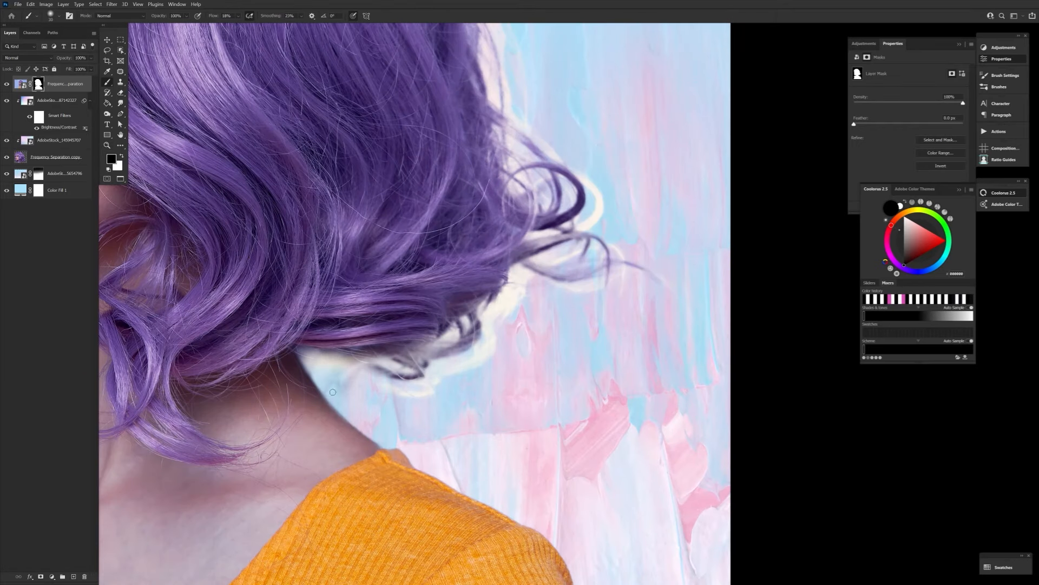
key("x")
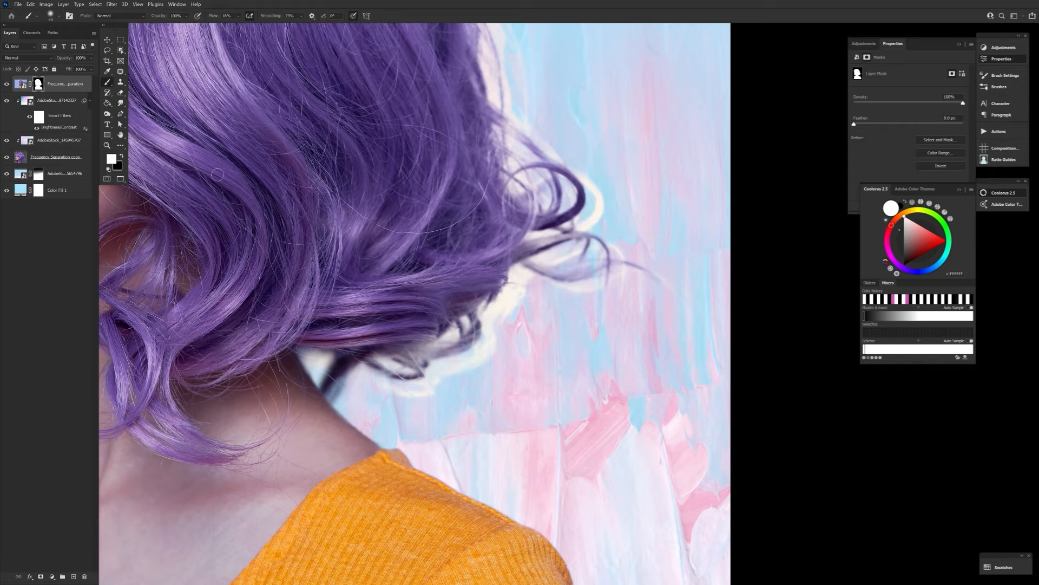
left_click_drag(448, 511, 400, 511)
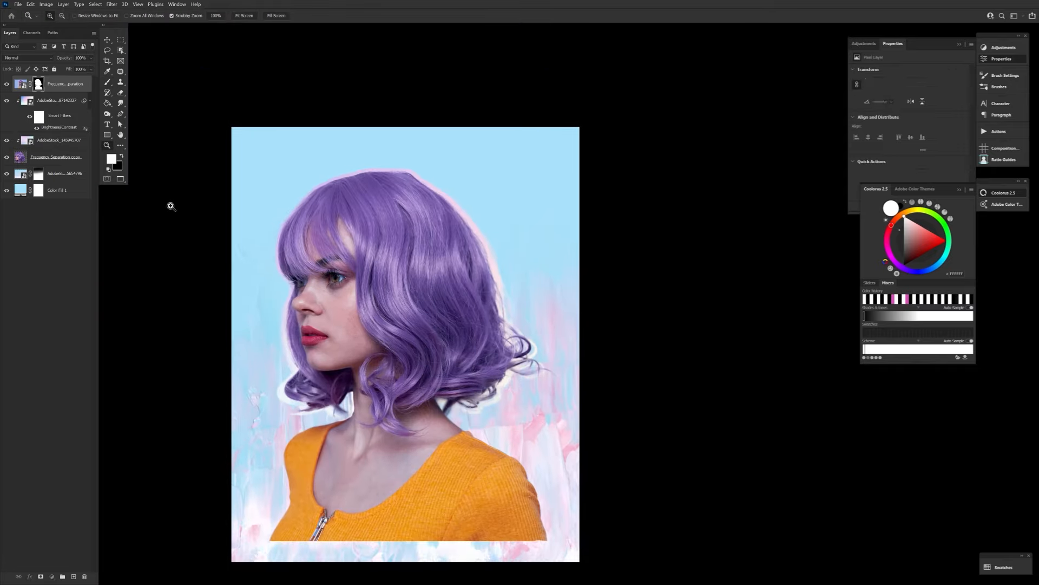
Load a wispy strand brush tip for the Frequency Separation copy, rotate it to 20° and mirror it horizontally.
left_click(51, 15)
left_click(69, 15)
left_click_drag(956, 165, 951, 172)
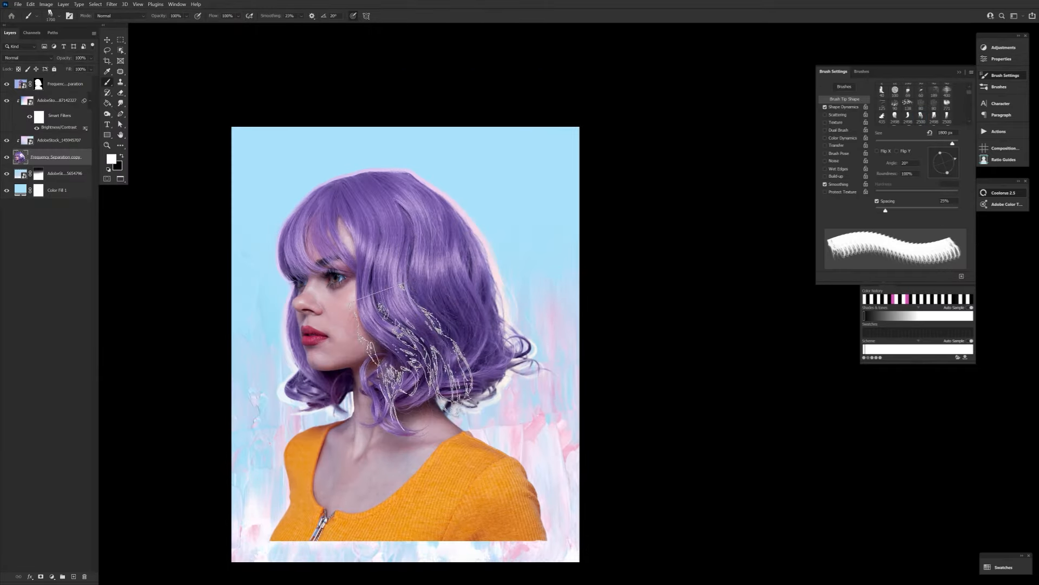
left_click(877, 151)
Choose another strand brush tip at 1600 px, mirror and rotate it, and stamp it on the outline copy by the fringe.
left_click(50, 15)
left_click(187, 353)
key("Return")
key("bracketleft")
key("bracketleft")
key("bracketleft")
key("bracketleft")
key("bracketleft")
key("bracketleft")
key("bracketleft")
key("bracketleft")
key("bracketleft")
key("bracketleft")
key("bracketleft")
key("bracketleft")
key("bracketleft")
key("bracketleft")
key("bracketleft")
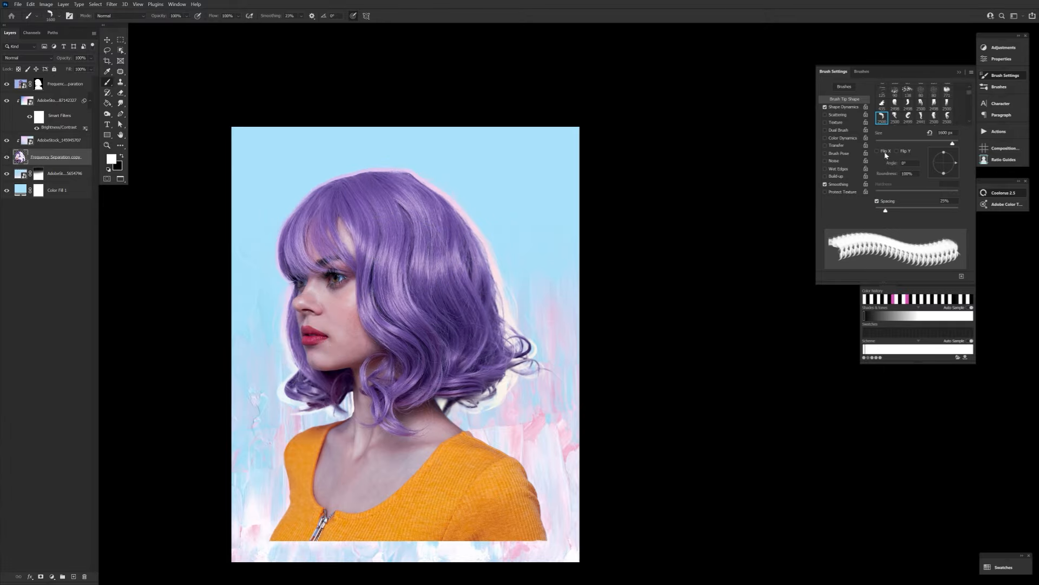
left_click(878, 151)
left_click_drag(956, 162, 951, 172)
left_click(314, 240)
Pick a different strand brush tip, reduce its size and stamp it on the outline copy by the lower back hair.
left_click(51, 15)
left_click(187, 378)
key("Return")
key("bracketleft")
key("bracketleft")
key("bracketleft")
key("bracketleft")
key("bracketleft")
key("bracketleft")
key("bracketleft")
left_click(477, 344)
Switch to another strand brush tip at 1300 px and stamp it on the outline copy behind the crown.
left_click(50, 15)
left_click(217, 378)
key("Return")
key("bracketleft")
key("bracketleft")
key("bracketleft")
key("bracketleft")
key("bracketleft")
key("bracketleft")
key("bracketleft")
key("bracketleft")
key("bracketleft")
key("bracketleft")
key("bracketleft")
key("bracketleft")
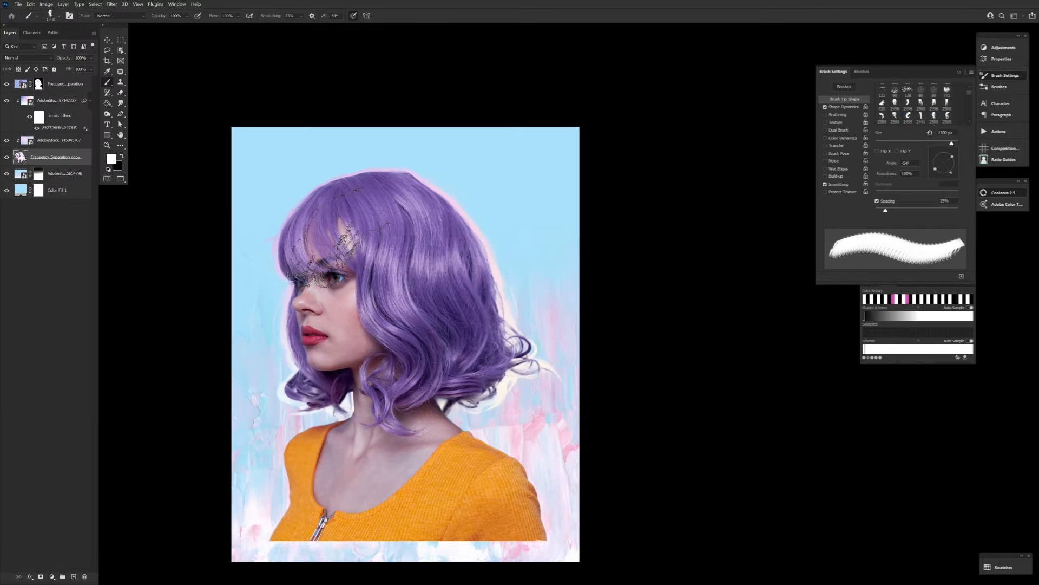
left_click(418, 201)
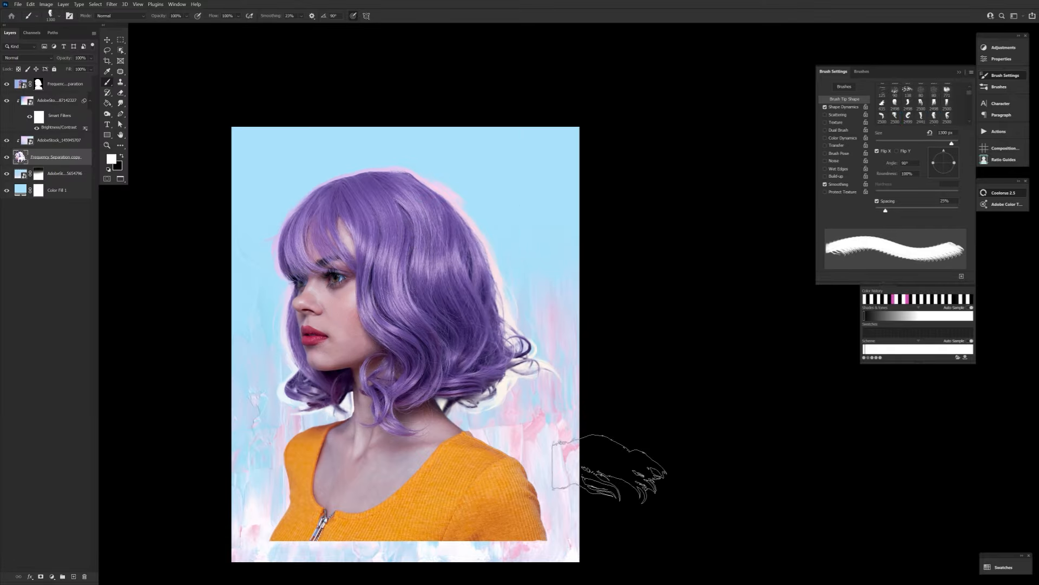
Choose one more strand brush tip, adjust its angle and reduce its size for the outline copy.
left_click(50, 15)
left_click(246, 377)
key("Return")
left_click_drag(956, 163, 956, 161)
key("bracketleft")
key("bracketleft")
key("bracketleft")
key("bracketleft")
key("bracketleft")
key("bracketleft")
key("bracketleft")
key("bracketleft")
key("bracketleft")
key("bracketleft")
Increase the brightness in the upper AdobeStock texture's Brightness/Contrast filter.
double_click(59, 127)
left_click_drag(325, 390, 332, 389)
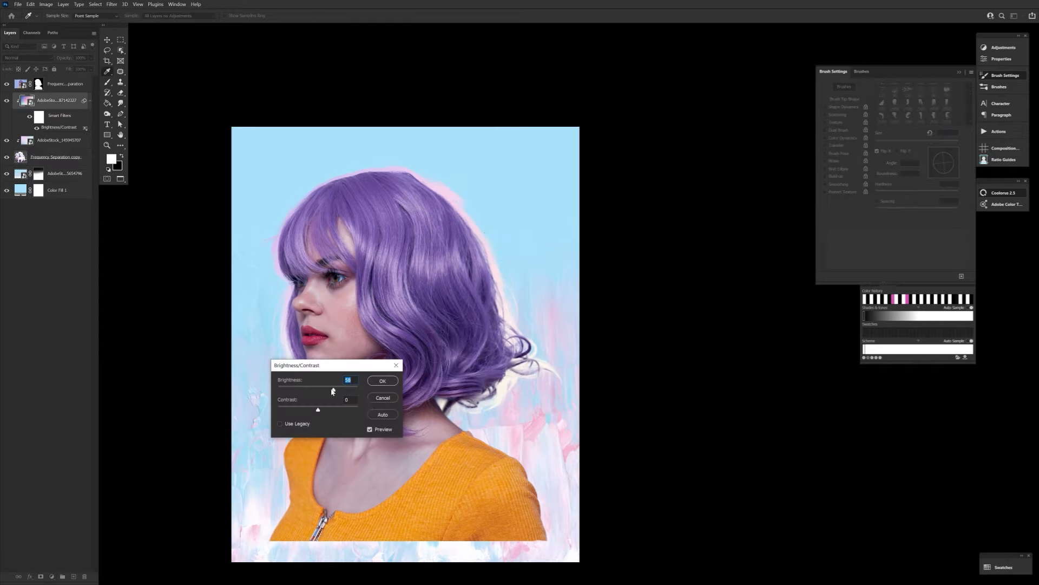
left_click(382, 381)
Scale and reposition the upper AdobeStock texture over the outline around the hair.
key("v")
left_click_drag(519, 227, 550, 219)
left_click_drag(663, 128, 764, 61)
left_click_drag(533, 193, 499, 227)
key("Return")
Choose a 2500 px strand brush tip, select the Frequency Separation copy and rotate the mirrored tip to 64°.
key("b")
left_click(50, 16)
left_click(275, 377)
key("Return")
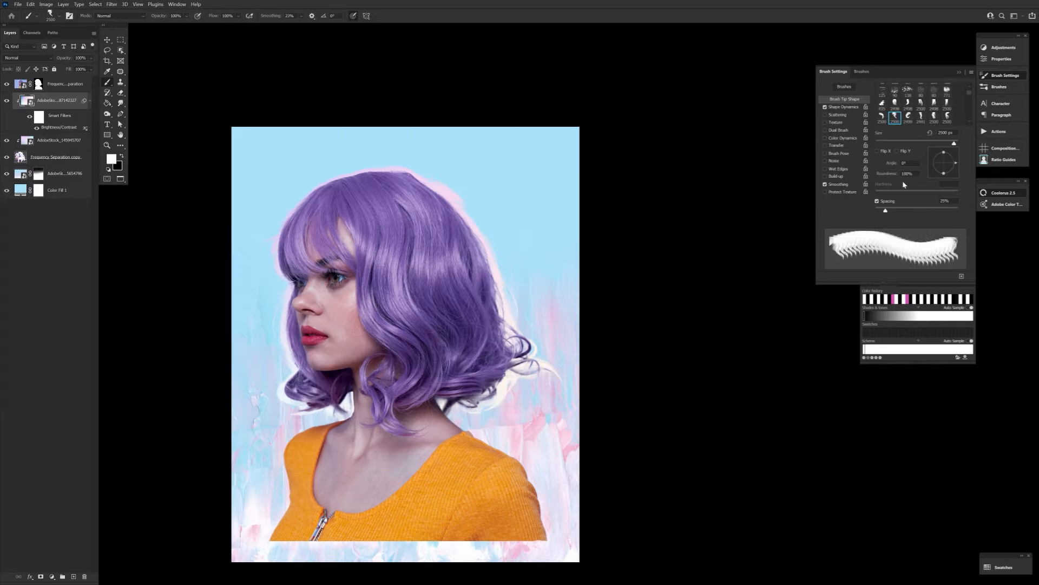
left_click(56, 157)
left_click_drag(956, 163, 949, 173)
Put the Frequency Separation copy in a group with a new empty layer and clip both AdobeStock textures to the group.
left_click(63, 577)
left_click(16, 98)
left_click_drag(59, 153, 57, 92)
left_click(74, 576)
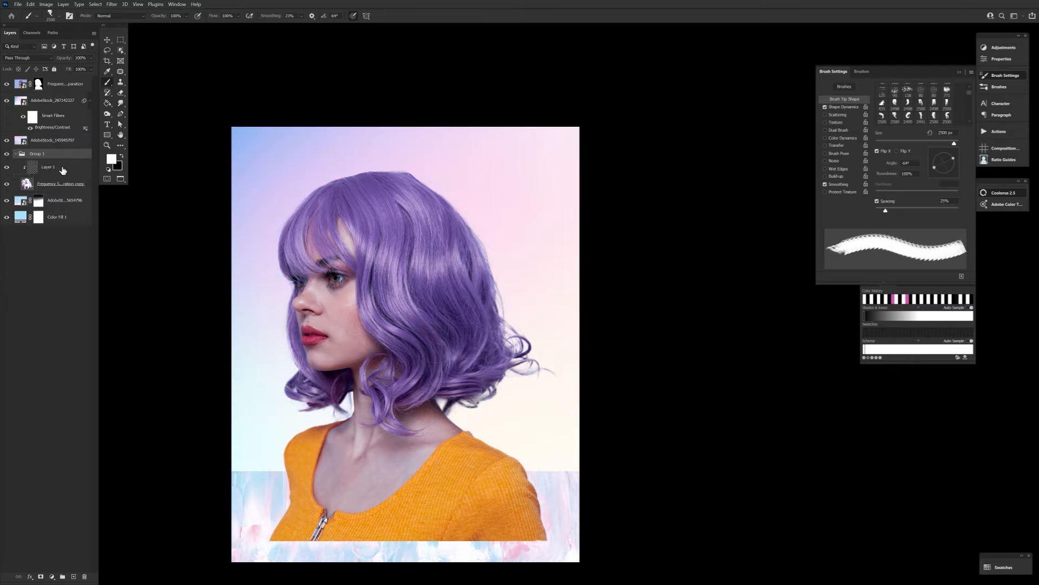
left_click(90, 100)
left_click(45, 144)
Stamp strand shapes on Layer 1 behind the upper back of the hair, repositioning the first one.
left_click(450, 235)
key("v")
left_click_drag(515, 148, 417, 131)
key("Return")
key("b")
left_click(499, 214)
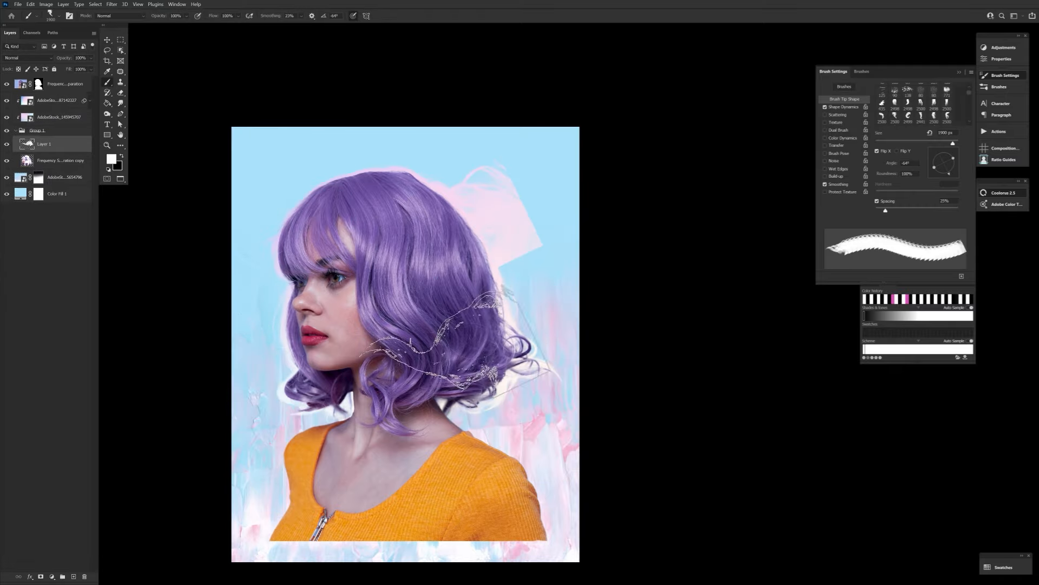
Move the stamped strand to the face side of the woman, warp it to fit and erase its excess.
key("v")
left_click_drag(465, 217, 338, 258)
left_click(364, 16)
left_click_drag(228, 243, 205, 180)
left_click(402, 16)
key("e")
left_click_drag(259, 303, 277, 321)
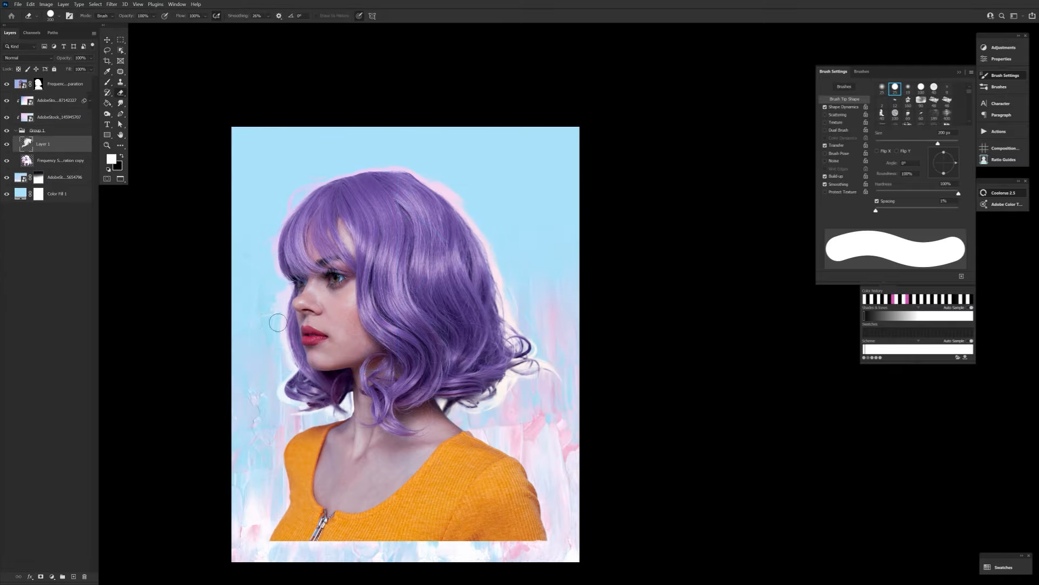
Stamp a 1000 px strand brush tip rotated to -28° behind the lower back hair on Layer 1 and erase its hard edge.
key("b")
left_click(50, 16)
left_click(284, 328)
key("Return")
key("[")
key("[")
key("[")
key("[")
key("[")
key("[")
key("[")
key("[")
key("[")
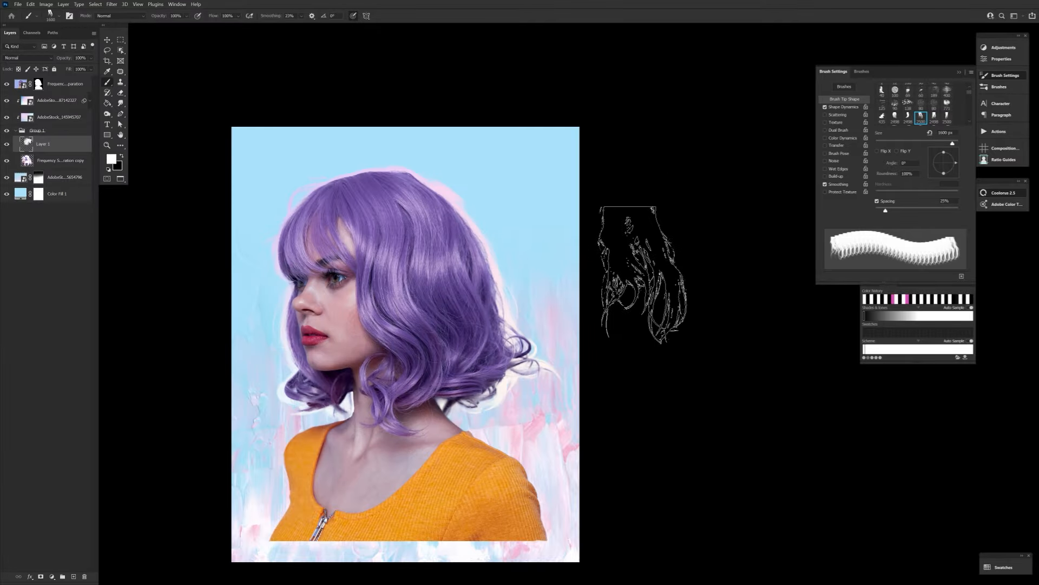
mouse_move(955, 163)
left_mouse_down()
mouse_move(949, 153)
mouse_move(955, 169)
left_mouse_up()
left_click(566, 301)
left_click(479, 346)
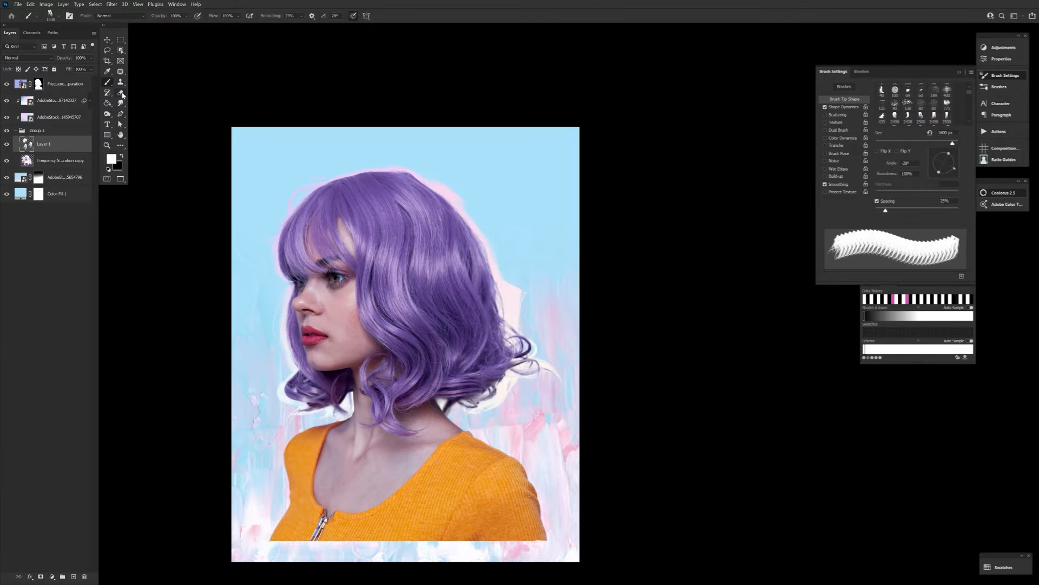
left_click(121, 92)
left_click_drag(515, 285, 517, 328)
Draw a white-stroked rectangle above the painted background, fit it to the canvas edges and thicken its stroke into a border.
left_click(62, 179)
key("u")
left_click_drag(236, 131, 573, 551)
key("ctrl+t")
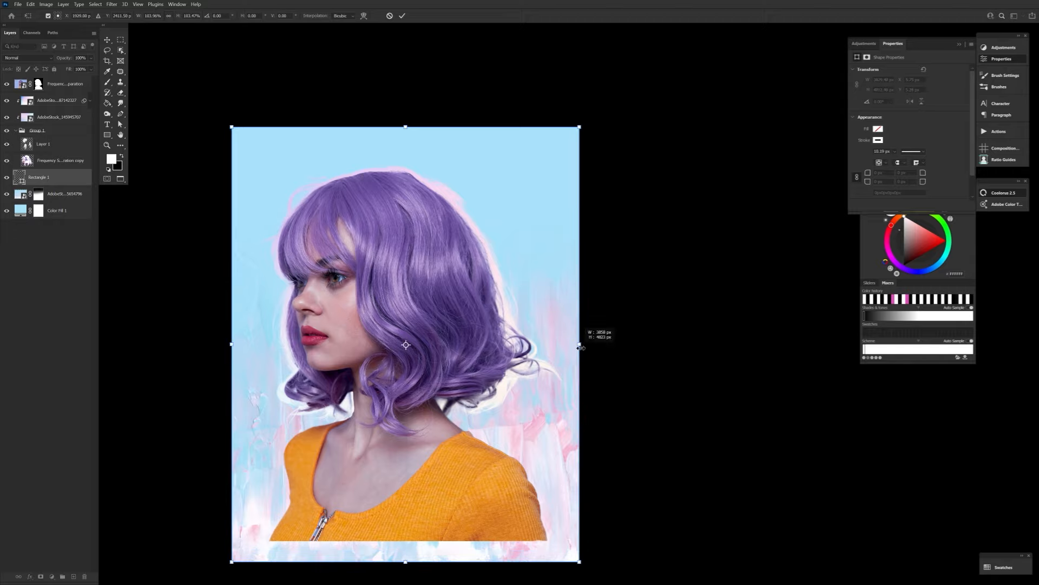
left_click(402, 16)
left_click(151, 16)
left_click_drag(162, 25, 180, 31)
Scale down the painted background texture and reposition it inside the white border.
left_click(64, 193)
key("ctrl+t")
left_click_drag(379, 563, 381, 557)
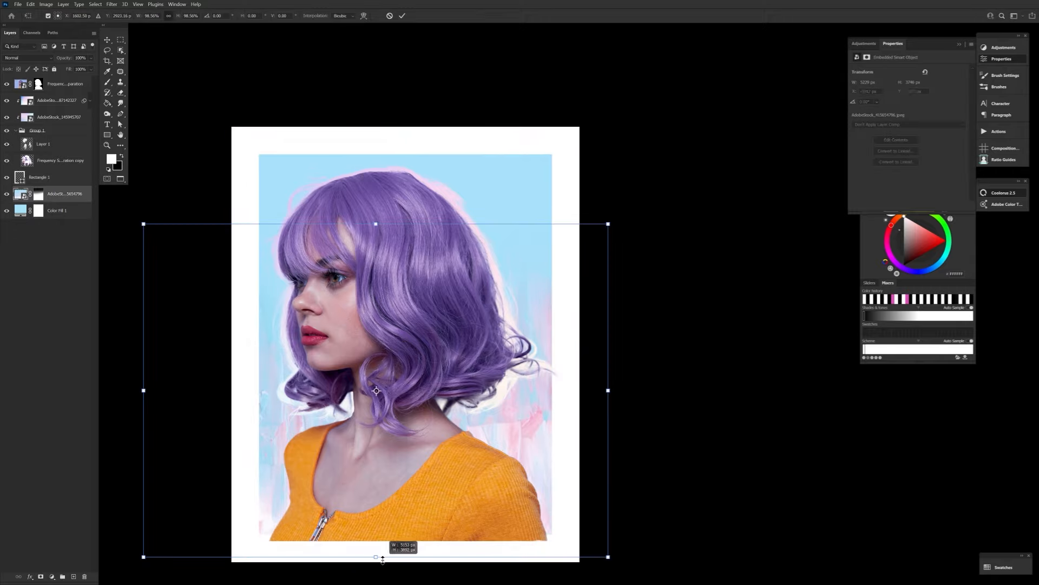
left_click_drag(318, 466, 309, 458)
left_click_drag(518, 405, 588, 403)
key("Return")
Move the woman's layer together with its outline textures and group down to the canvas's lower edge.
left_click(65, 84)
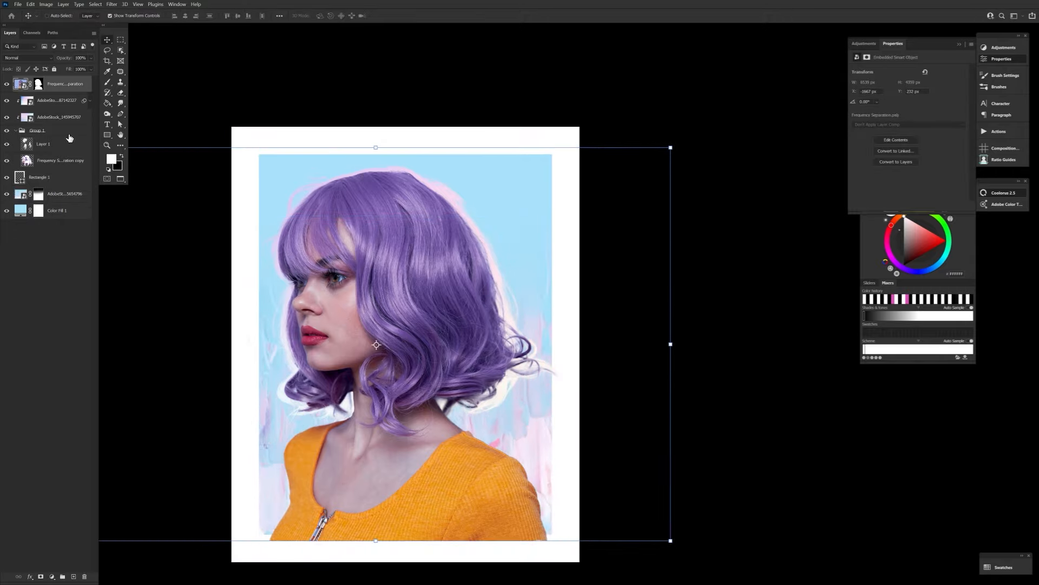
left_click(68, 132, "shift")
left_click_drag(296, 228, 297, 249)
Duplicate the painted texture above the woman's layer as a clipped Lighten layer, scaled down over her lower half.
left_click(74, 196)
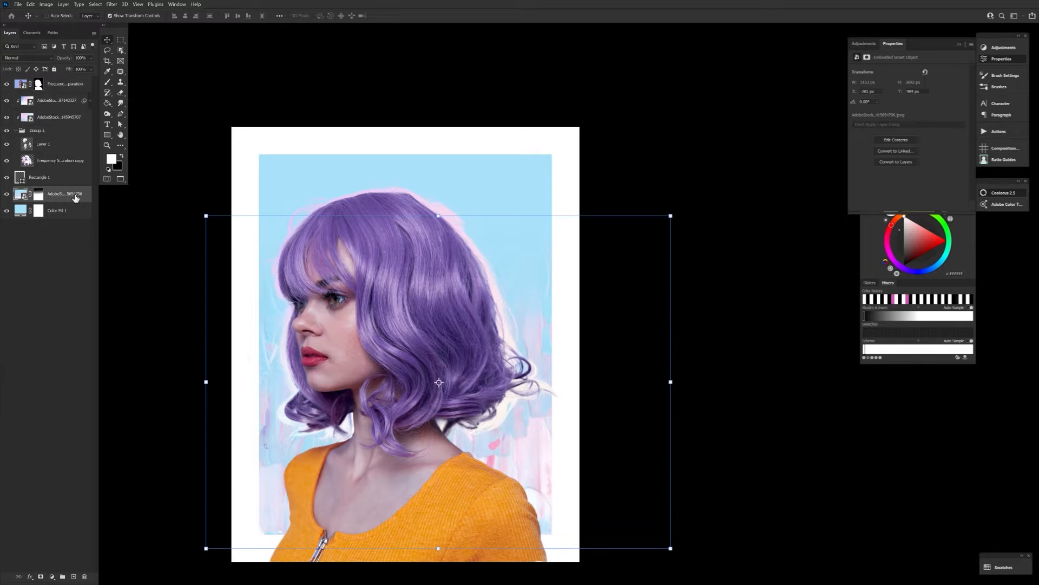
key("ctrl+alt+g")
left_click_drag(75, 196, 84, 576)
key("ctrl+t")
left_click_drag(670, 381, 519, 381)
left_click_drag(498, 427, 546, 496)
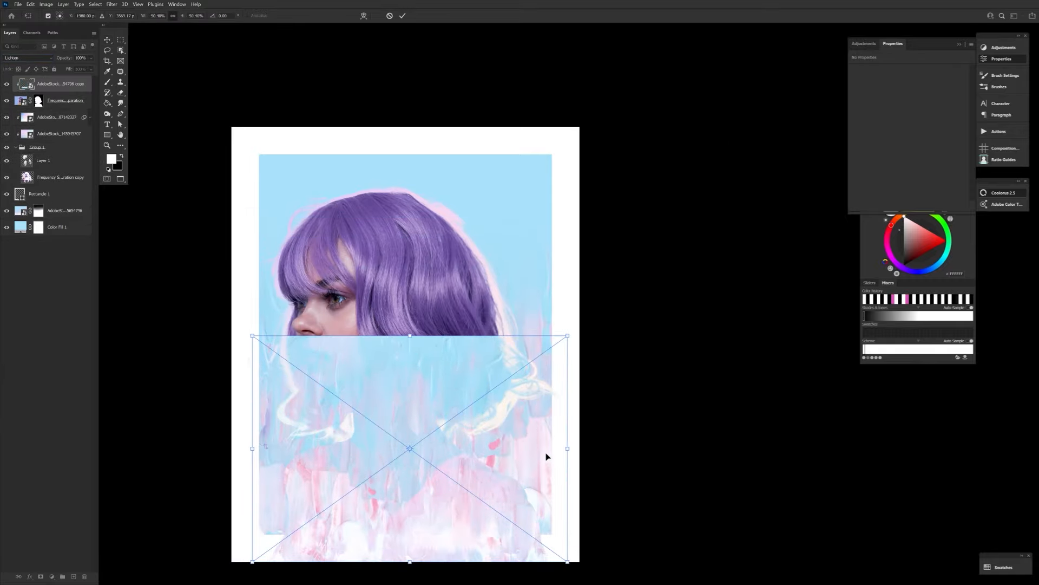
left_click(402, 16)
Set the texture copy's opacity to 47% and trace a Pen path along the orange top's neckline and around its outside.
left_click_drag(64, 58, 35, 58)
key("b")
left_click(570, 237)
key("p")
left_click(351, 438)
left_click_drag(344, 443, 334, 445)
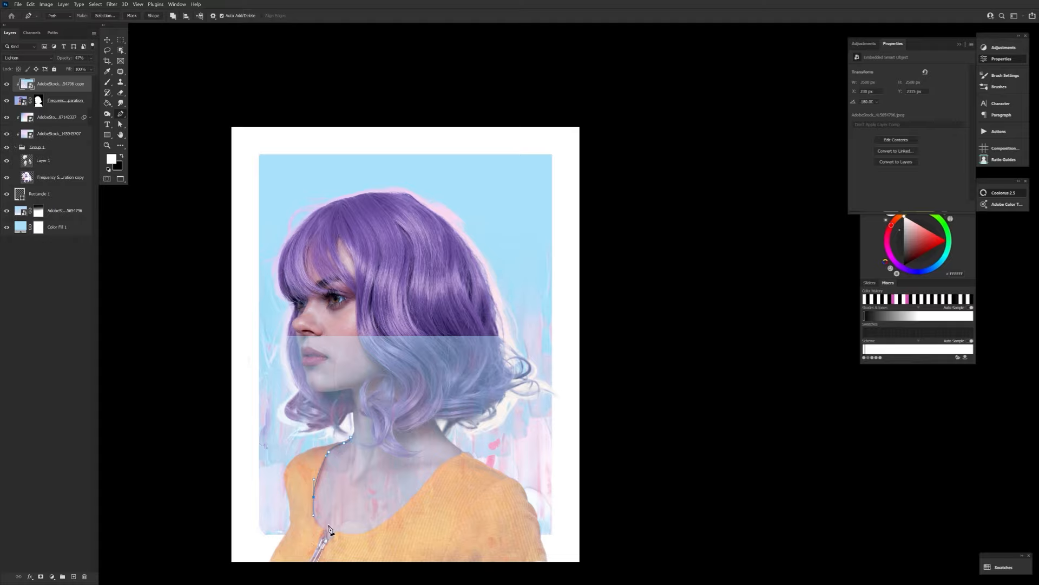
left_click_drag(599, 524, 599, 547)
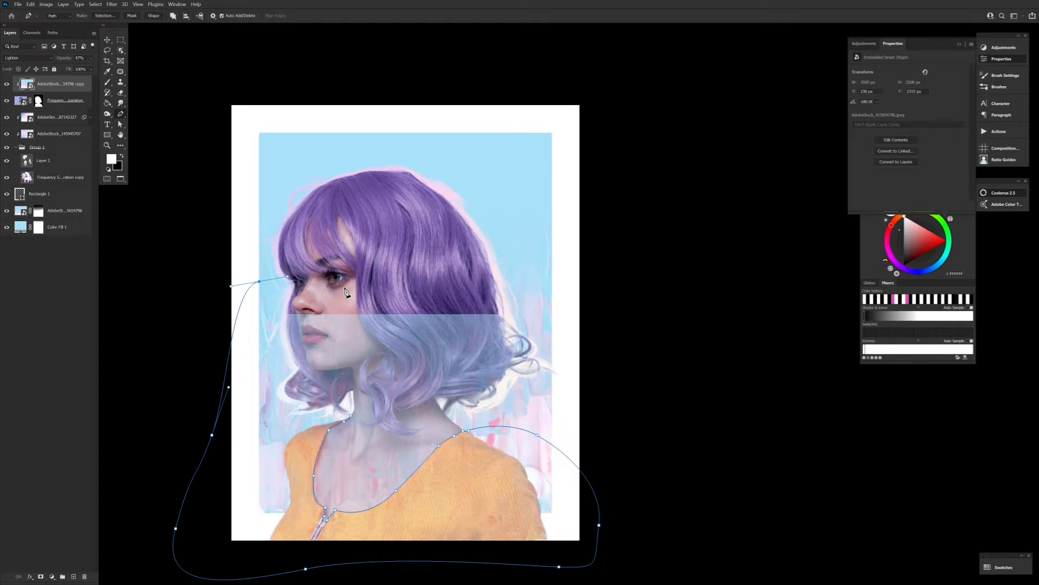
Convert the path to a selection and mask the texture copy so it covers only the orange top.
left_click(105, 15)
left_click(986, 132)
left_click(41, 577)
right_click(451, 353)
Choose a hard round brush for the texture copy's mask and reduce its size.
key("b")
left_click(50, 16)
left_click(189, 140)
double_click(189, 140)
key("bracketleft")
key("bracketleft")
key("bracketleft")
key("bracketleft")
key("bracketleft")
key("bracketleft")
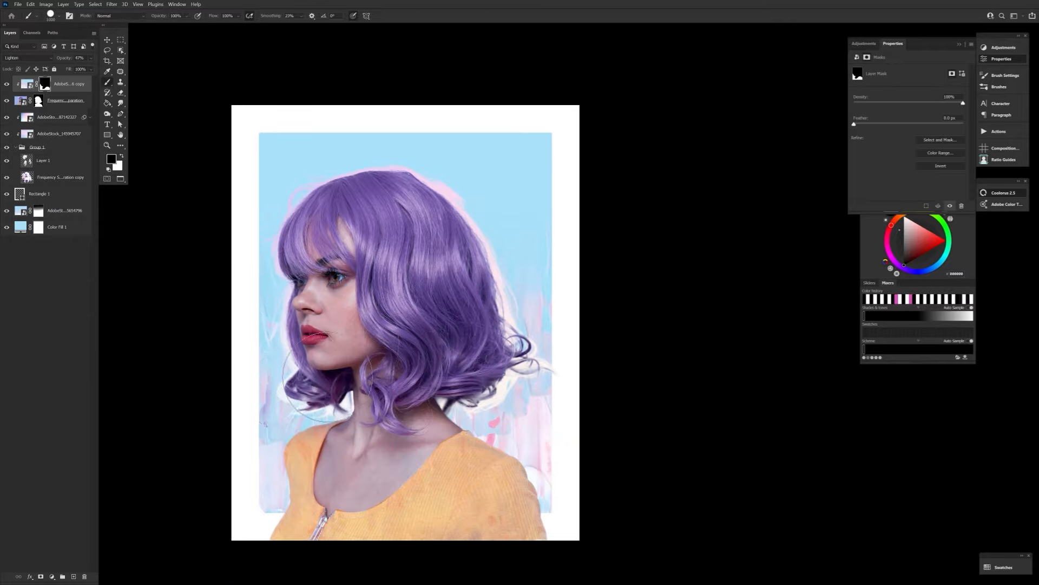
Raise the texture copy's opacity to 100% and target its mask for brushing, without rasterizing the smart object.
left_click(27, 85)
left_click_drag(64, 58, 103, 58)
left_click(106, 145)
left_click_drag(329, 437, 431, 385)
key("b")
left_click(411, 347)
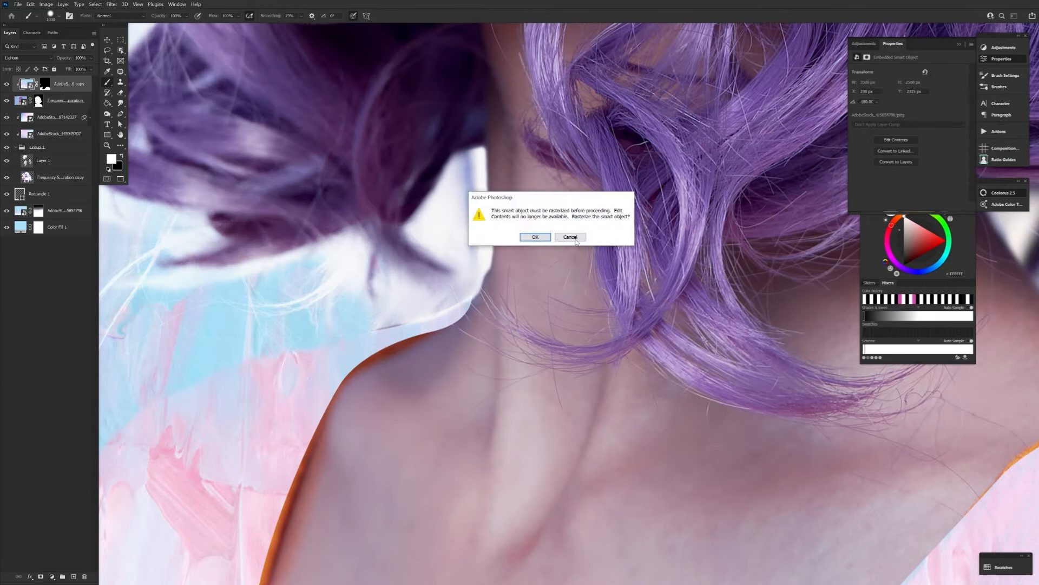
left_click(570, 236)
left_click(45, 84)
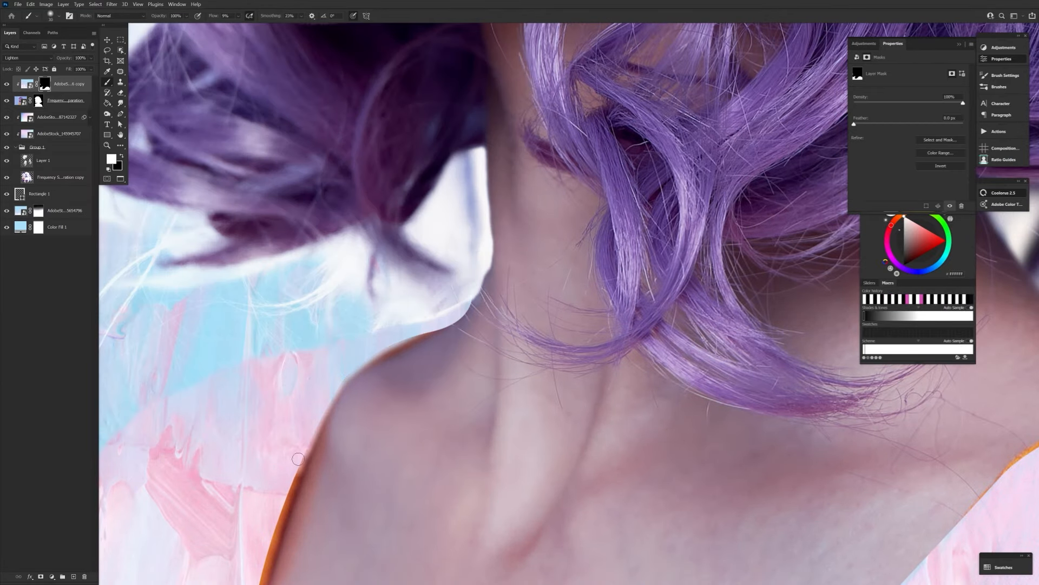
Paint white on the texture copy's mask at 27% flow to cover the orange fringe along the shoulder and neckline.
key("2")
key("7")
left_click_drag(298, 459, 285, 514)
mouse_move(427, 310)
left_mouse_down()
mouse_move(463, 209)
mouse_move(292, 495)
left_mouse_up()
left_click_drag(272, 547, 272, 336)
left_click_drag(265, 413, 284, 487)
mouse_move(376, 533)
left_mouse_down()
mouse_move(307, 385)
mouse_move(239, 568)
left_mouse_up()
key("bracketleft")
key("bracketleft")
key("bracketleft")
key("bracketleft")
key("bracketleft")
key("bracketleft")
left_click_drag(325, 303, 254, 460)
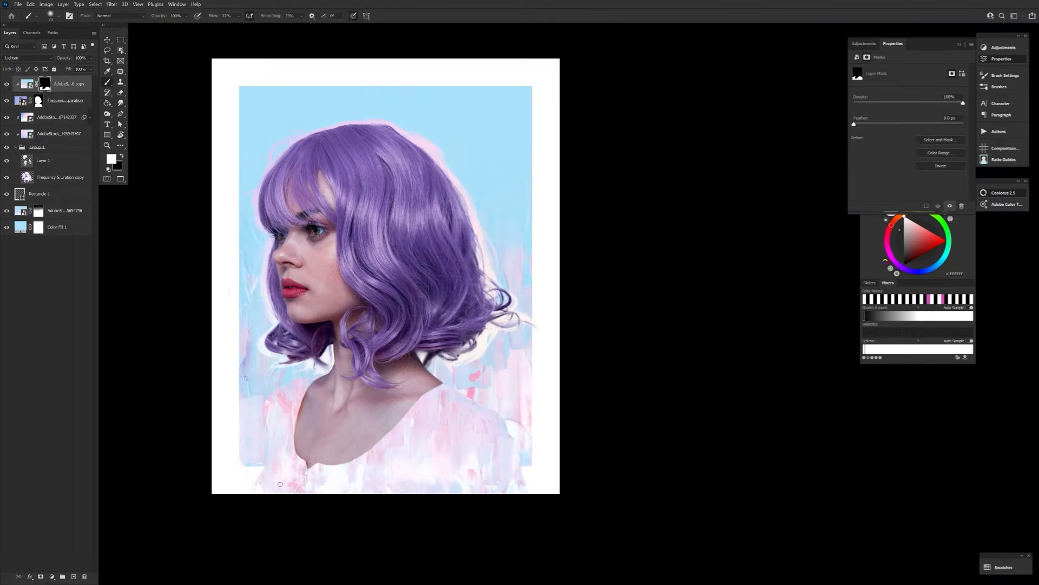
Select all the woman's layers, from the clipped texture copy down to Group 1.
scroll(462, 583, "up", 2)
scroll(432, 565, "down", 1)
left_click(70, 100)
left_click(72, 84)
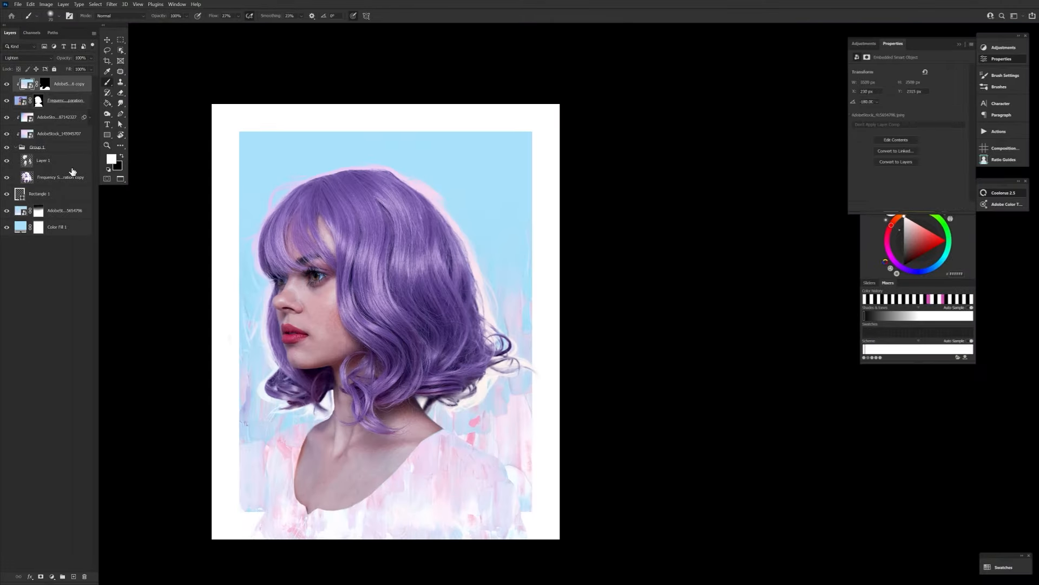
left_click(70, 148, "shift")
key("ctrl+t")
left_click_drag(385, 76, 382, 96)
key("ctrl+z")
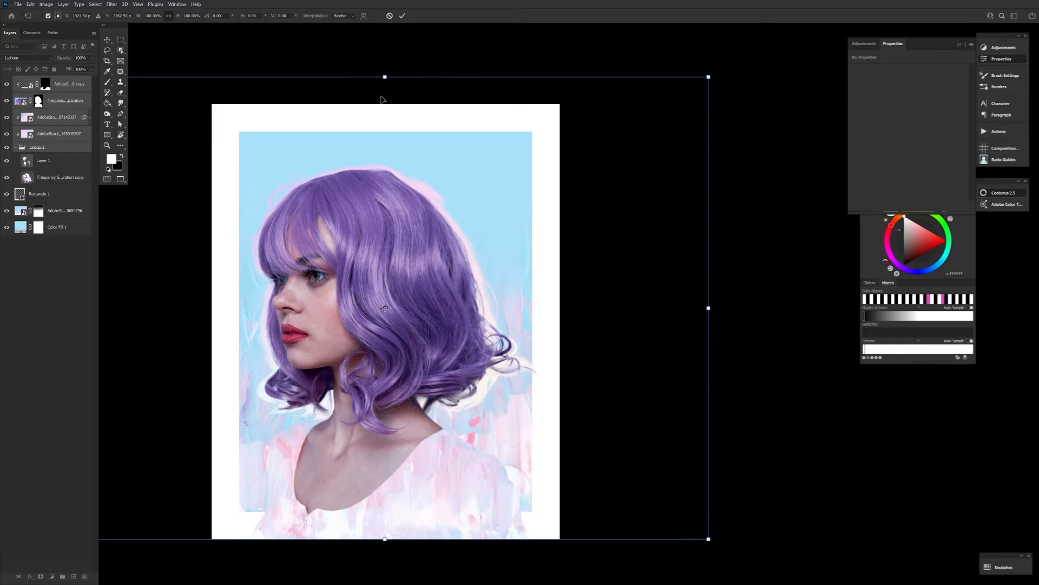
left_click(389, 16)
key("h")
left_click(46, 5)
left_click(148, 130)
key("ctrl+z")
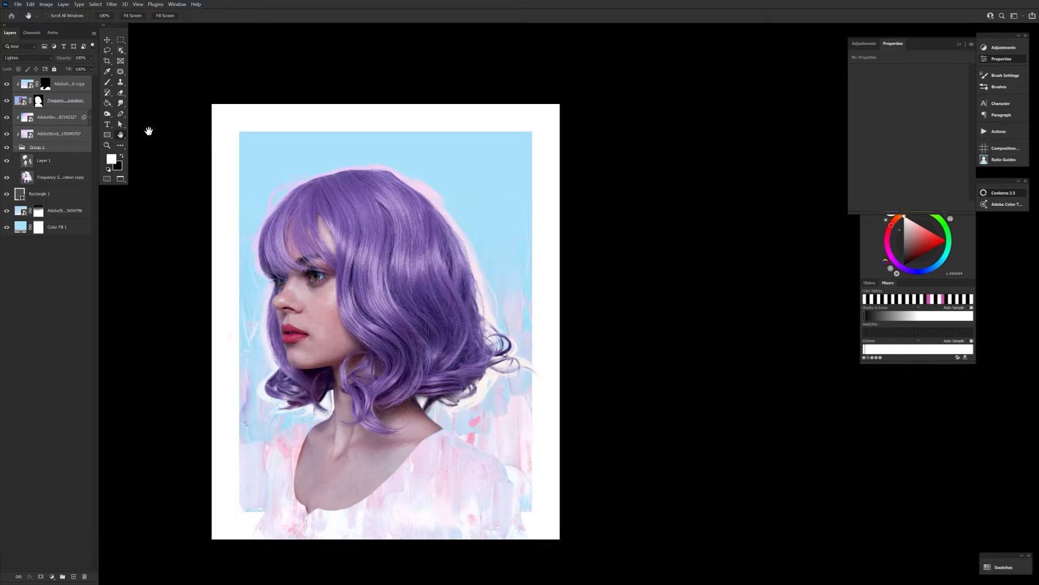
Nudge the selected woman's layers slightly to the right with the Move tool.
left_click(107, 40)
key("shift+Right")
key("shift+Right")
key("shift+Right")
key("shift+Right")
key("shift+Right")
key("shift+Left")
Widen the stroke of the white border rectangle to about 620 px.
left_click(66, 197)
key("u")
left_click(150, 16)
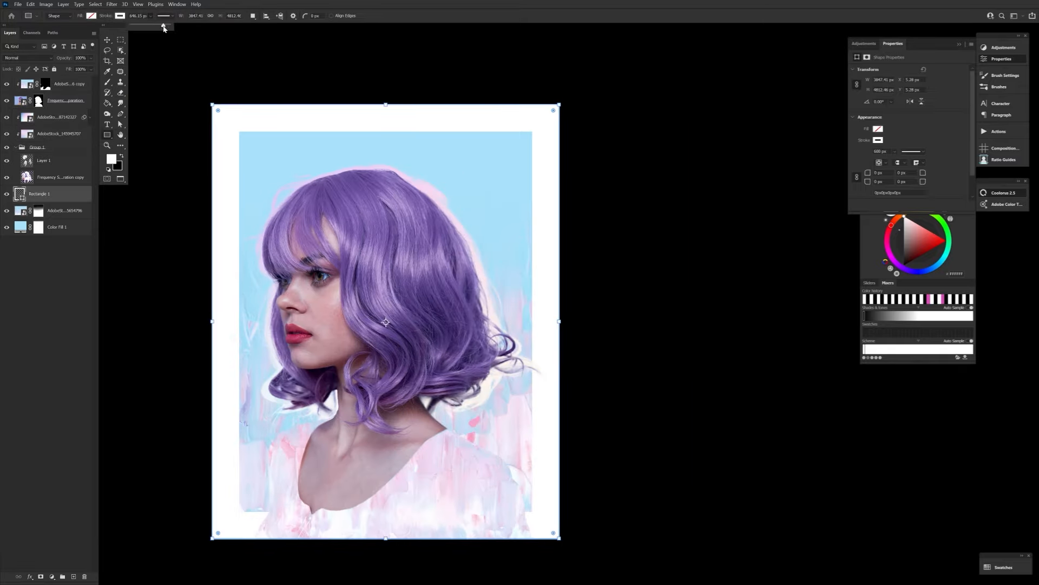
left_click_drag(163, 25, 164, 26)
key("h")
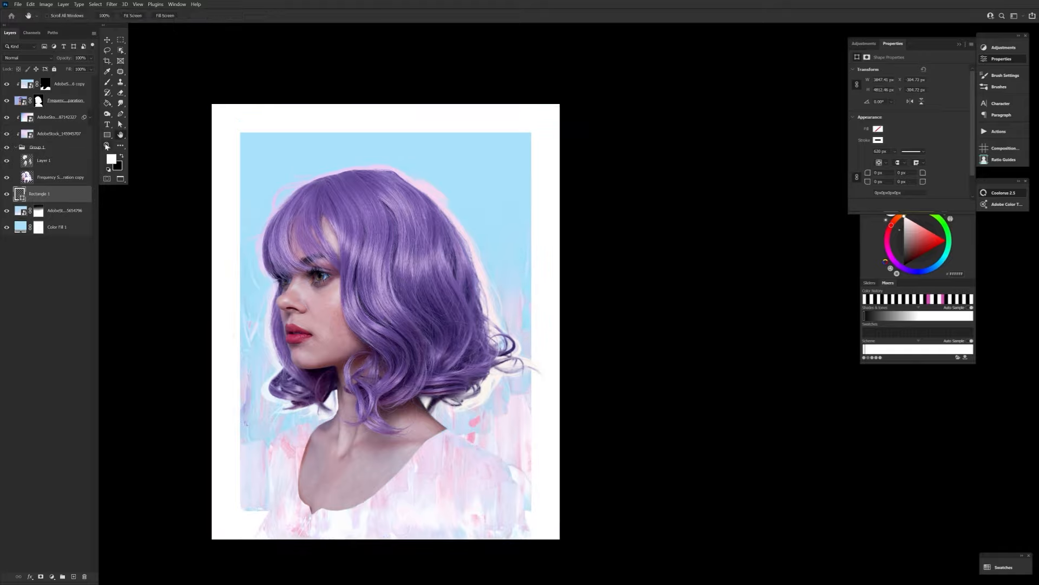
Transform the painted background texture so it extends farther to the right inside the border.
key("z")
mouse_move(270, 328)
left_mouse_down()
mouse_move(324, 328)
mouse_move(238, 328)
left_mouse_up()
left_click(73, 211)
key("v")
left_click_drag(542, 328, 563, 325)
left_click_drag(456, 297, 482, 316)
key("Return")
key("z")
left_click_drag(232, 303, 289, 313)
key("h")
Duplicate the woman's layer, rasterize the copy and smooth the hair with Mixer Brush strokes.
left_click(66, 100)
key("ctrl+j")
left_click(65, 109, "alt")
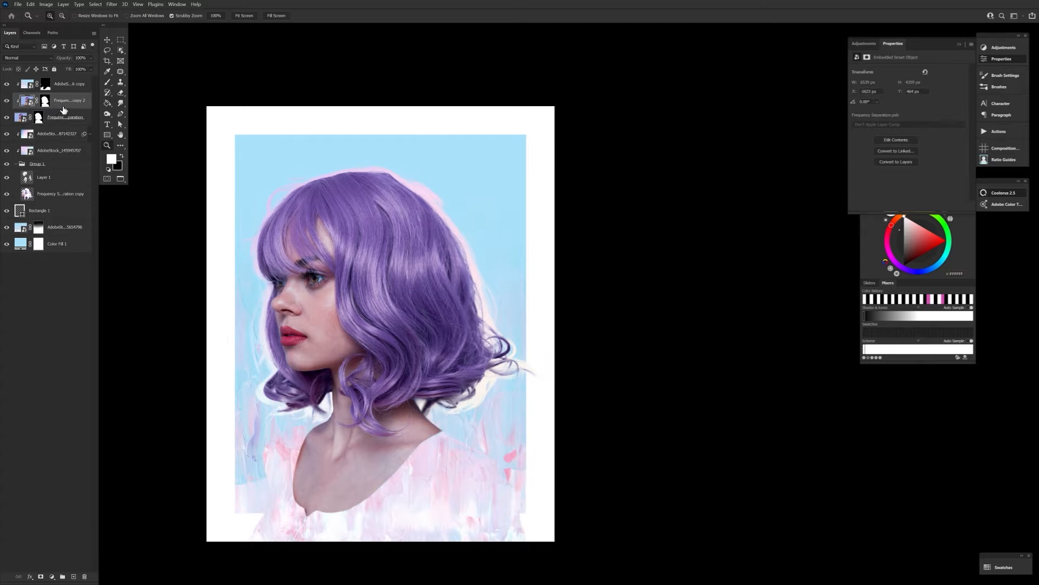
key("b")
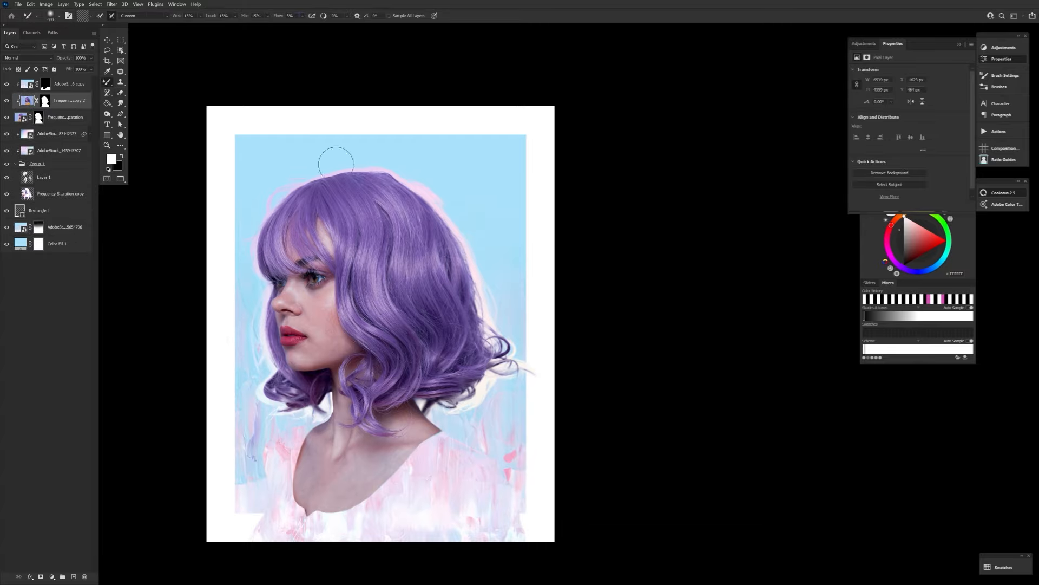
mouse_move(437, 204)
left_mouse_down()
mouse_move(487, 303)
mouse_move(429, 382)
left_mouse_up()
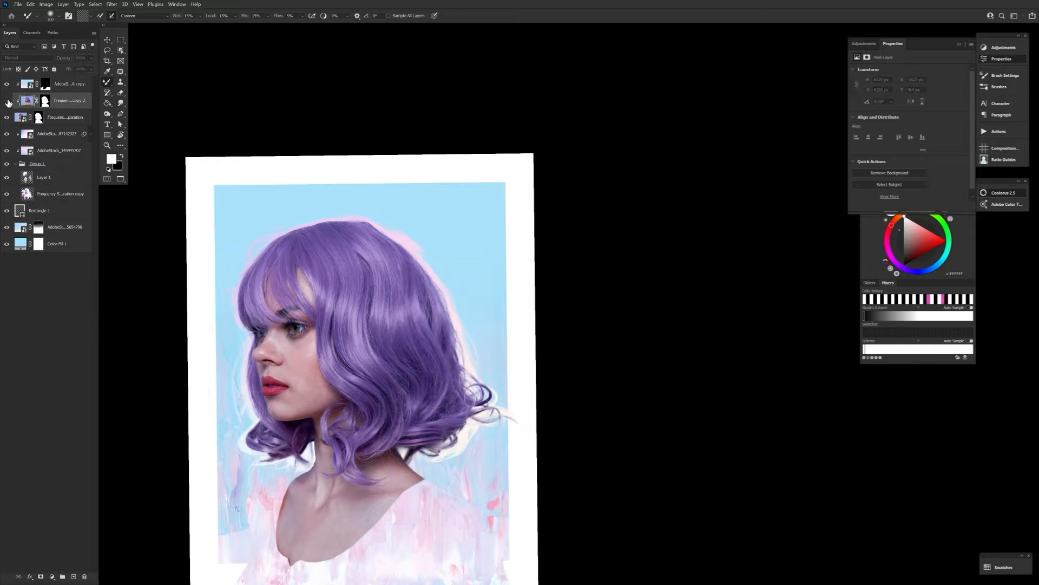
key("e")
left_click(6, 101)
left_click_drag(352, 346, 368, 310)
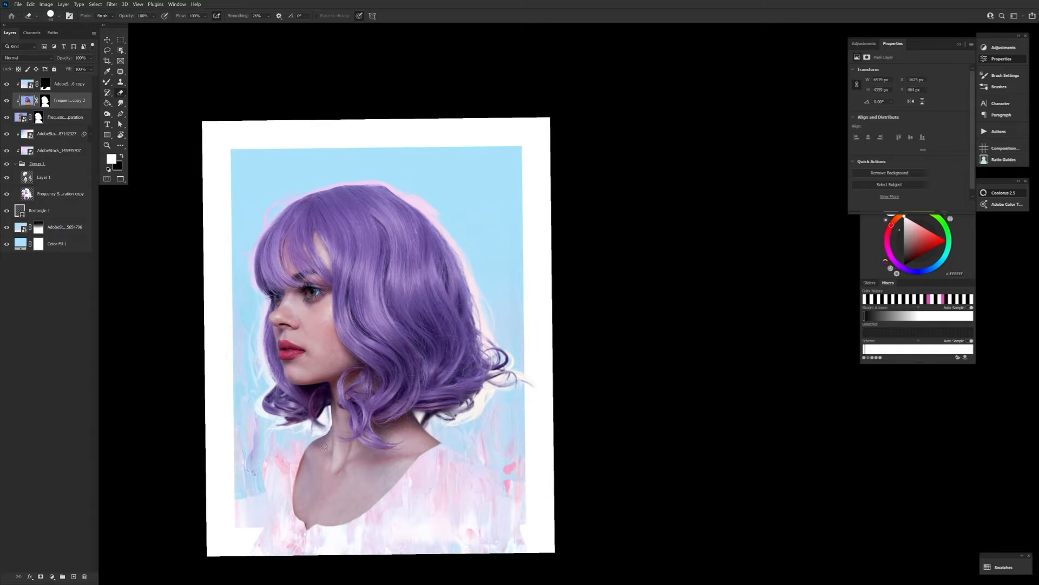
Add a Color Lookup adjustment with a 3DLUT preset, reduce its opacity and save the document.
left_click(52, 576)
left_click(76, 517)
left_click(924, 71)
left_click(915, 110)
left_click_drag(64, 58, 13, 59)
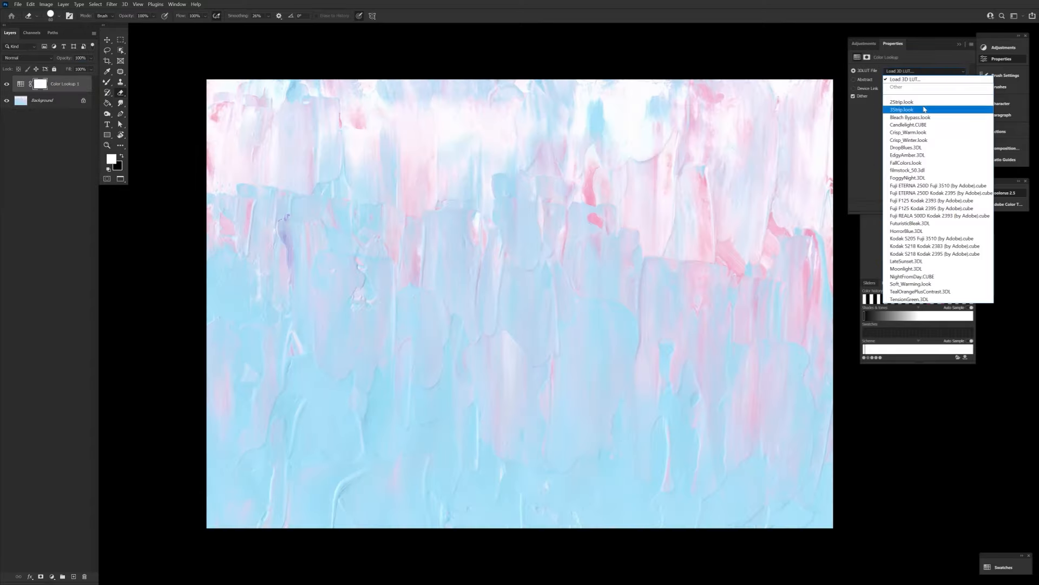
left_click(18, 4)
left_click(55, 92)
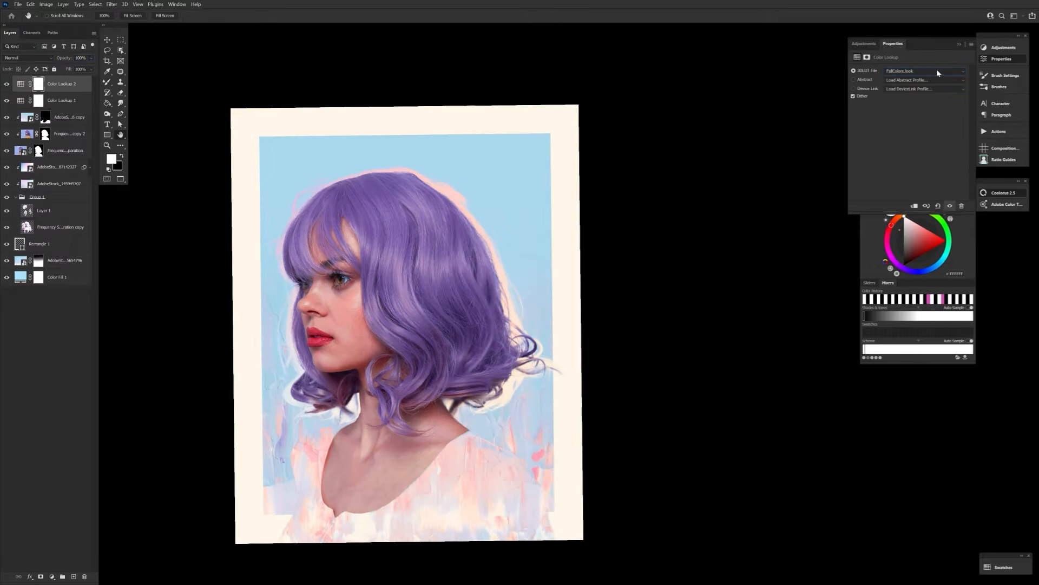
Change the second Color Lookup's preset and try FoggyNight, Fuji REALA 500D Kodak 2393 and a blue preset on a third one with other blend modes.
left_click(924, 71)
left_click(920, 179)
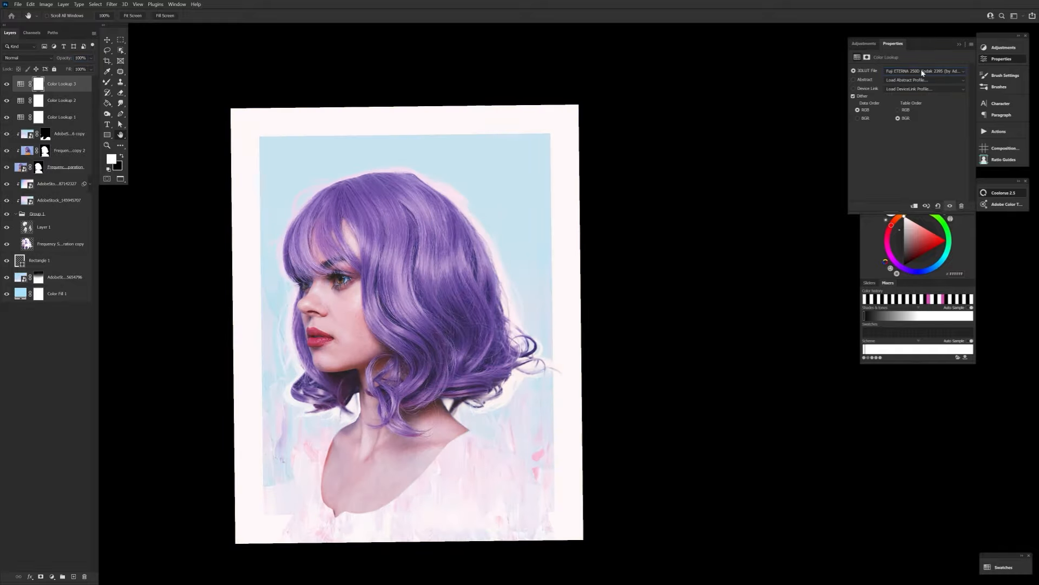
left_click(8, 55)
left_click(8, 54)
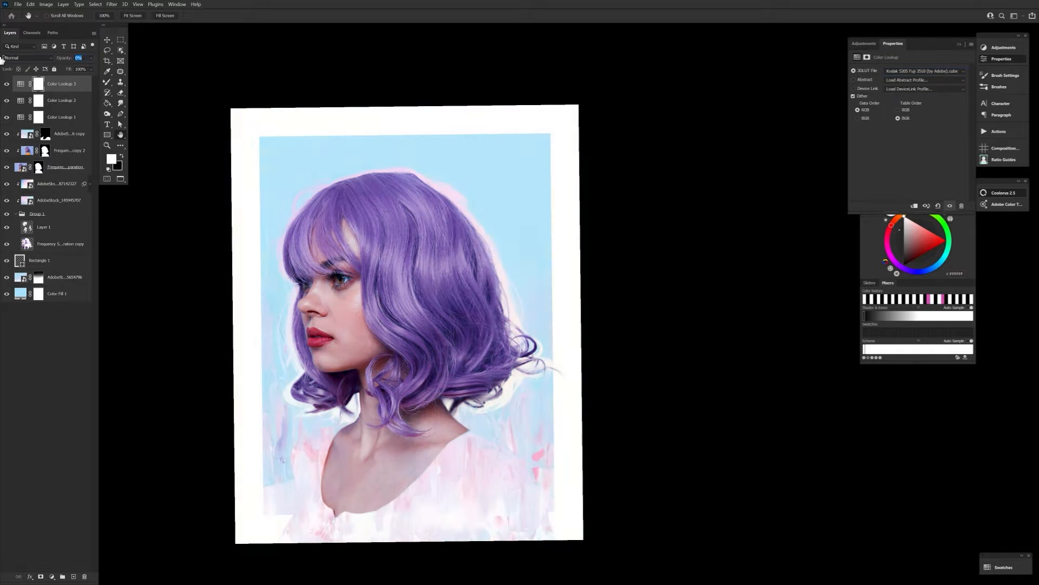
left_click(8, 55)
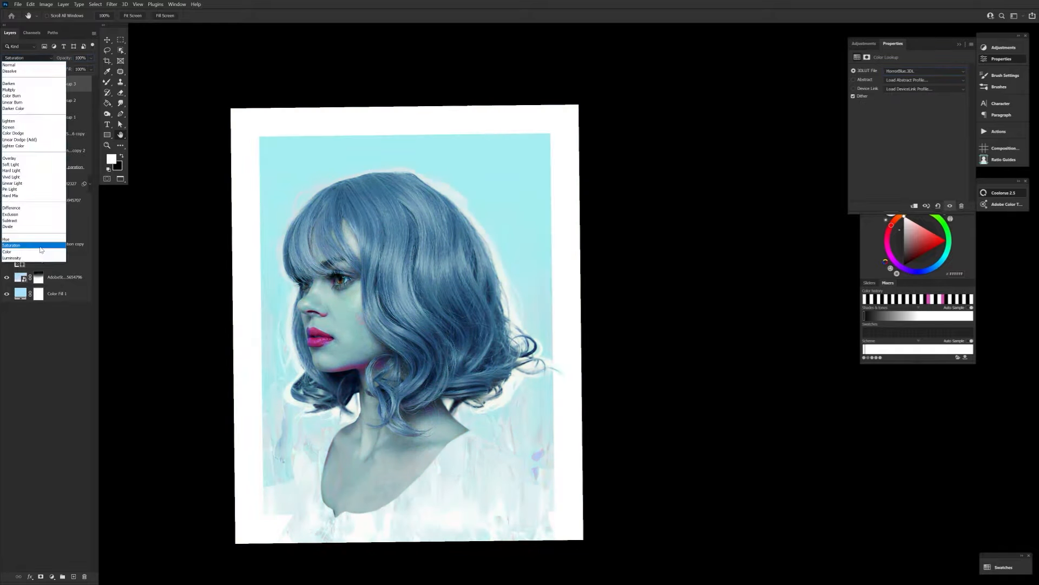
left_click(8, 58)
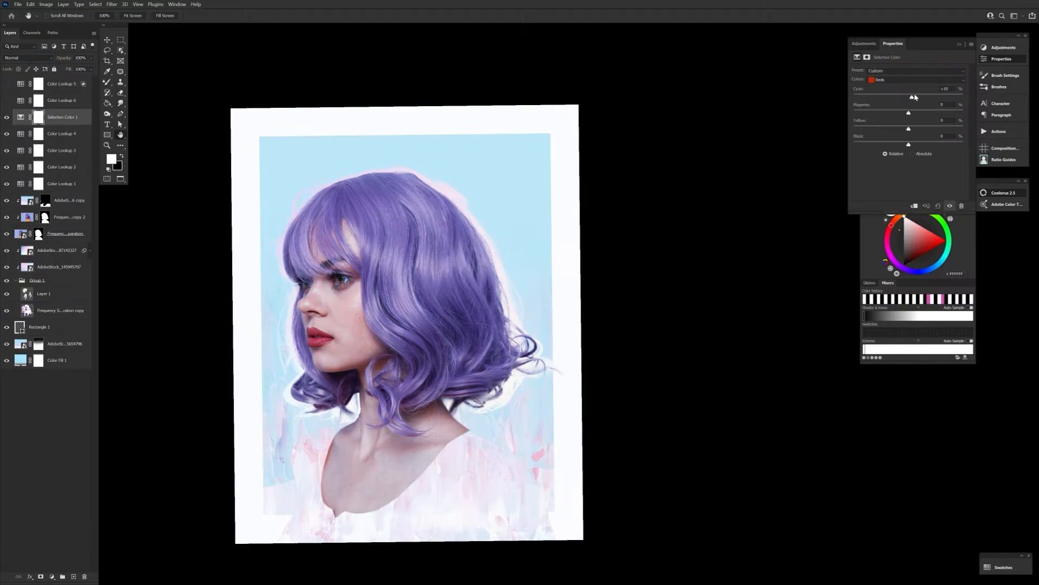
In the Selective Color adjustment, increase black for one color range and reduce cyan and black for another.
left_click(887, 80)
left_click(887, 87)
left_click_drag(909, 145, 922, 145)
left_click(897, 80)
left_click(891, 107)
left_click_drag(909, 98, 874, 99)
mouse_move(909, 144)
left_mouse_down()
mouse_move(949, 143)
mouse_move(822, 134)
mouse_move(901, 141)
left_mouse_up()
left_click(915, 80)
left_click(899, 126)
Delete Color Lookup 3, 5 and 6 and group the remaining adjustment layers.
left_click(61, 150)
left_click(7, 151)
left_click(6, 167)
left_click(7, 168)
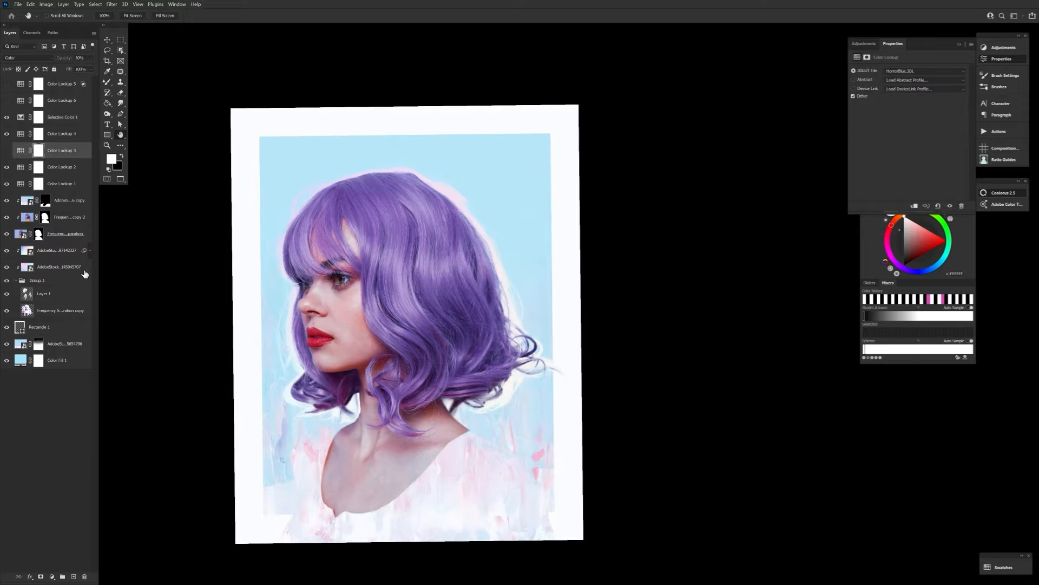
left_click(85, 576)
left_click(85, 576)
left_click(62, 84)
left_click(85, 577)
left_click(85, 576)
left_click(61, 134, "shift")
key("ctrl+g")
left_click(177, 5)
left_click(320, 157)
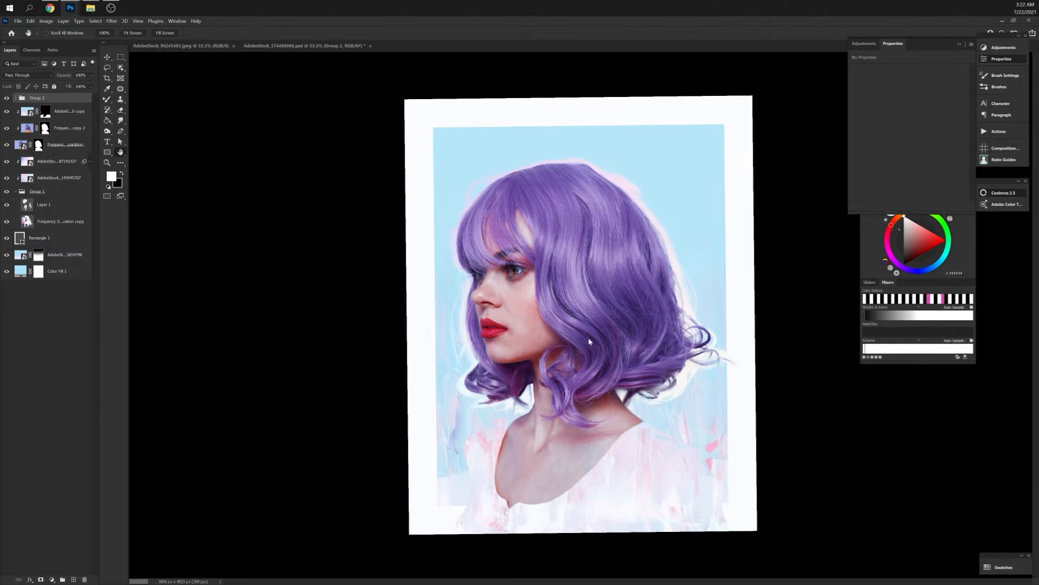
key("f")
left_click_drag(589, 341, 491, 355)
Apply Brightness/Contrast to the painted background texture with brightness -12 and contrast 11.
left_click(65, 237)
left_click(46, 5)
left_click(157, 24)
left_click_drag(196, 432, 203, 432)
left_click_drag(216, 389, 171, 411)
left_click(217, 476)
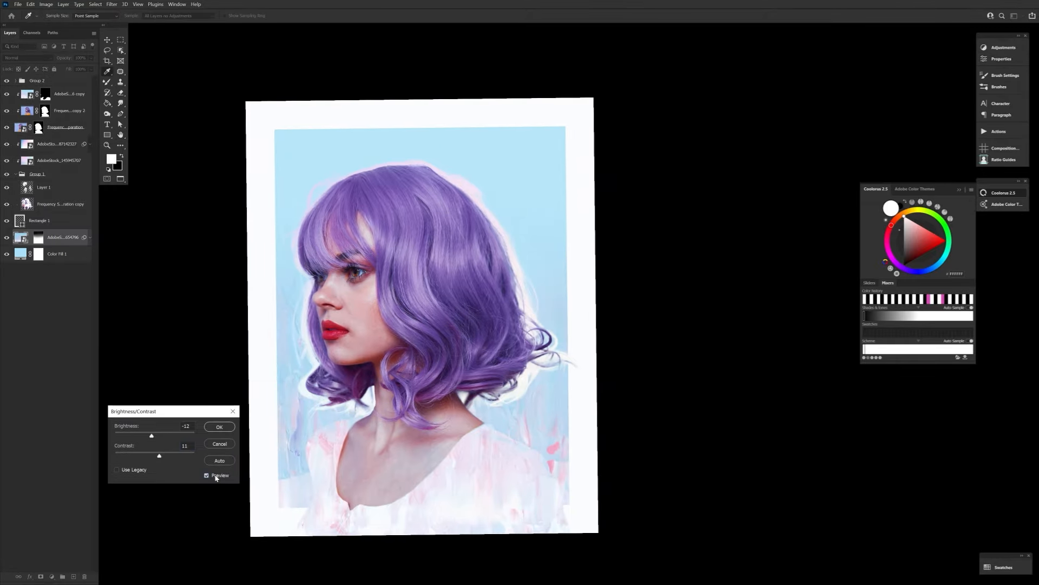
left_click(218, 424)
Roughen the neckline and shoulder edges on the texture copy's mask and the woman's mask with a textured brush.
left_click(75, 100)
left_click(107, 146)
double_click(293, 214)
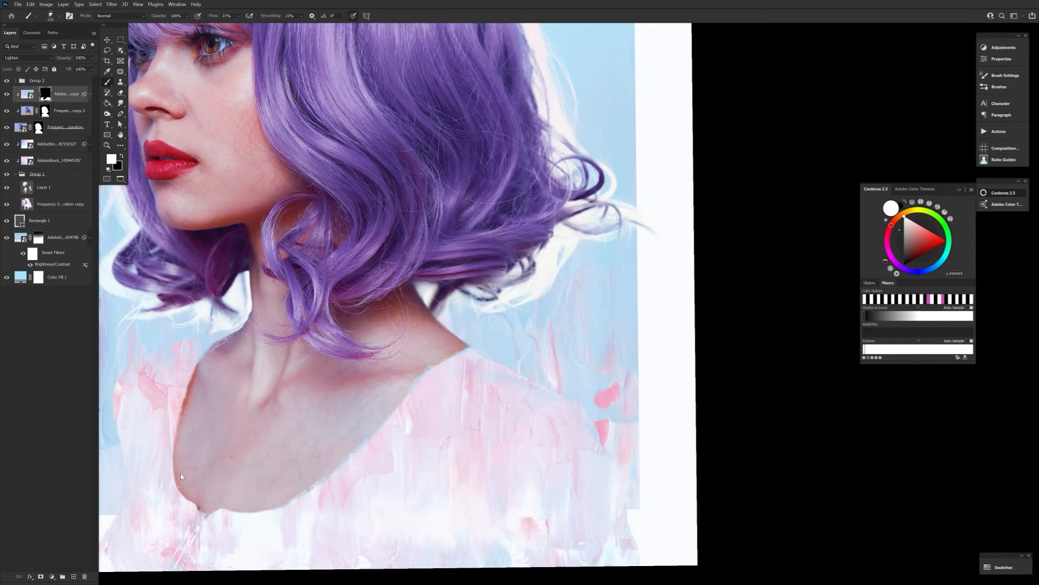
left_click_drag(362, 458, 448, 462)
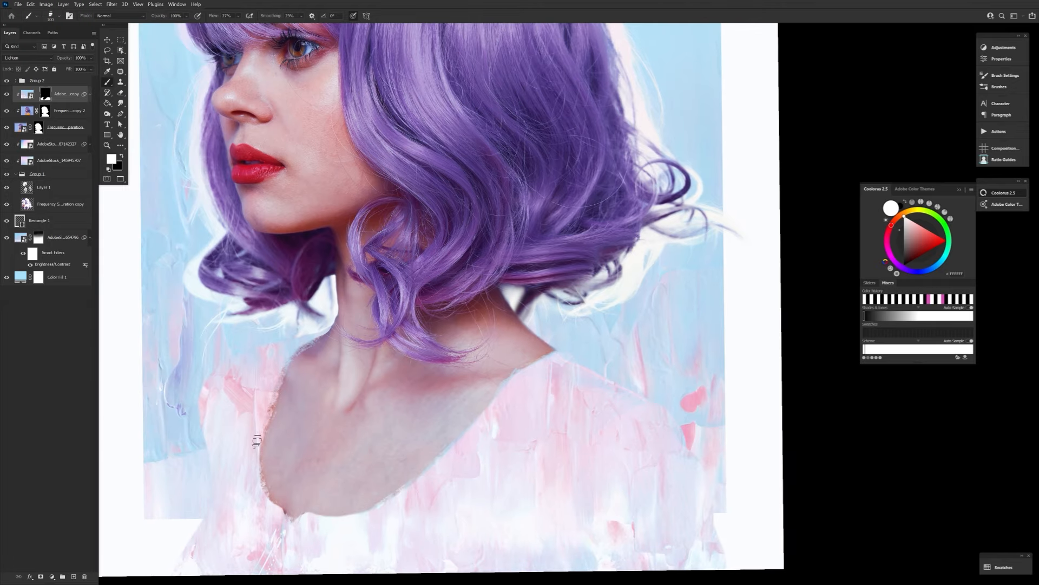
left_click(38, 127)
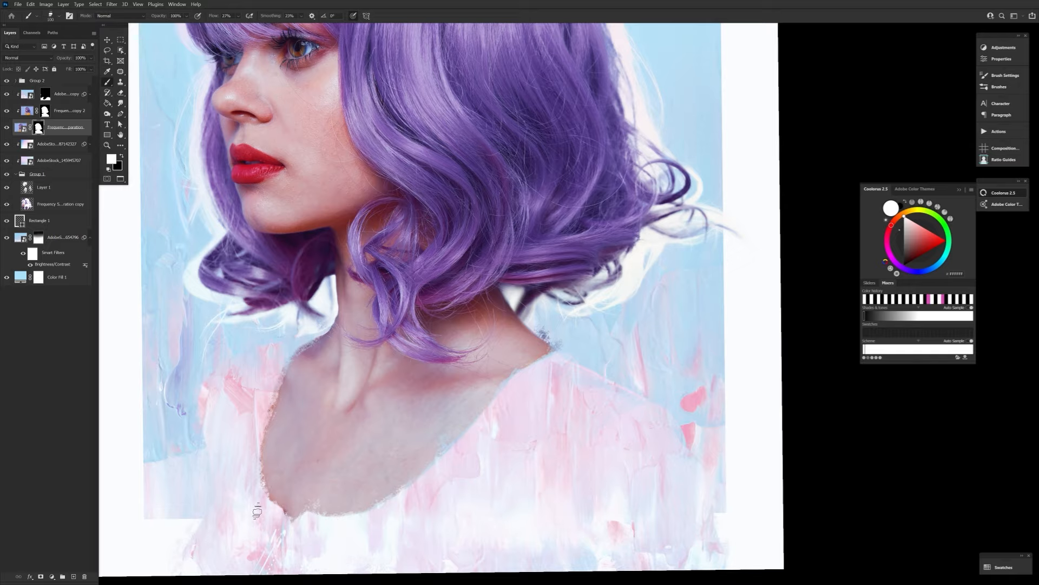
scroll(252, 417, "down", 2)
Paint on the texture copy's mask around the neckline with a larger brush and undo the last stroke.
left_click(45, 94)
key("bracketright")
key("bracketright")
key("bracketright")
key("ctrl+z")
Choose a textured dual-brush preset and dab with it near the lower part of the painted top.
left_click(58, 16)
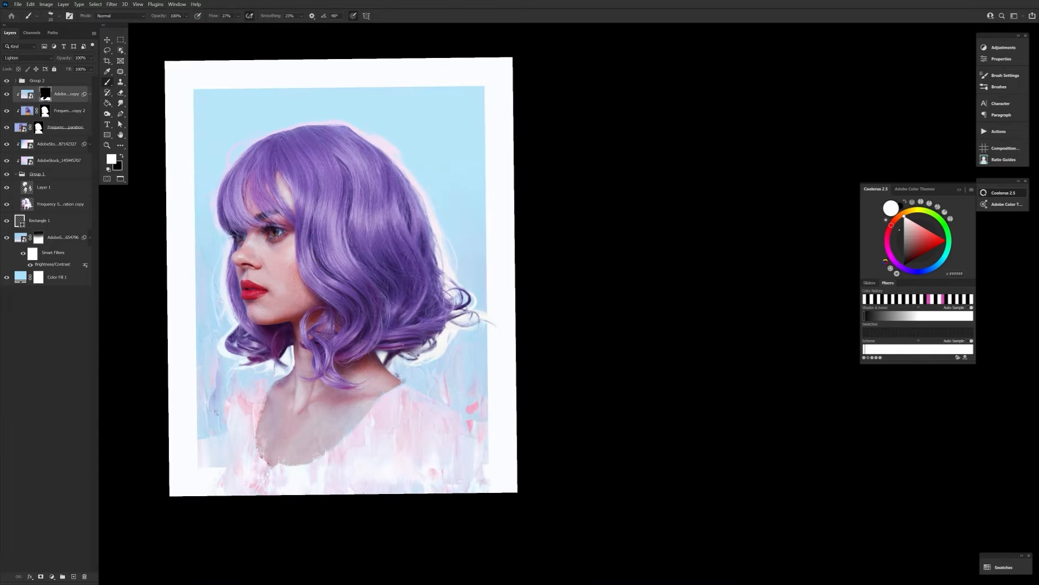
key("F5")
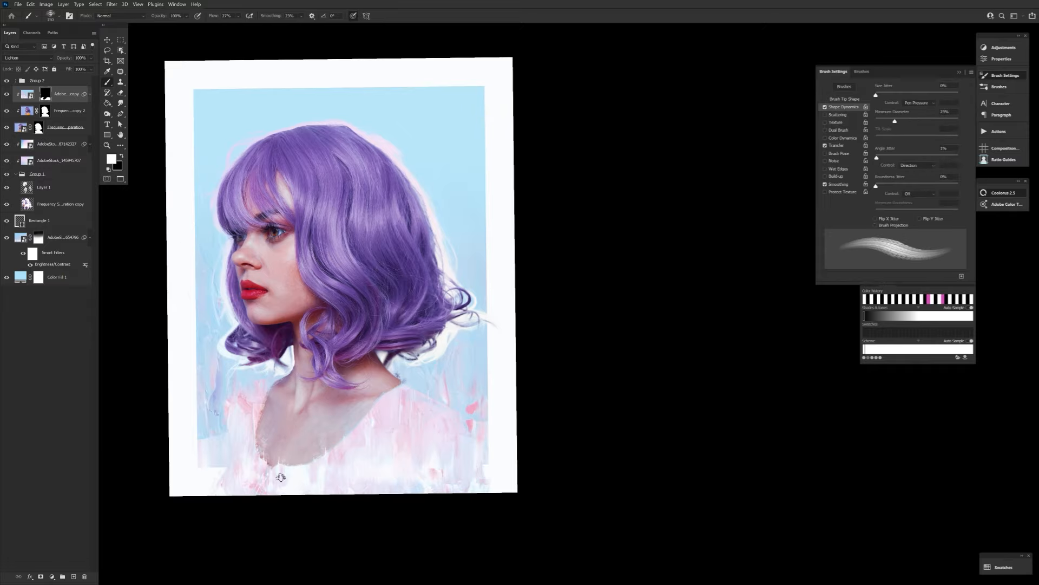
left_click(58, 16)
double_click(228, 322)
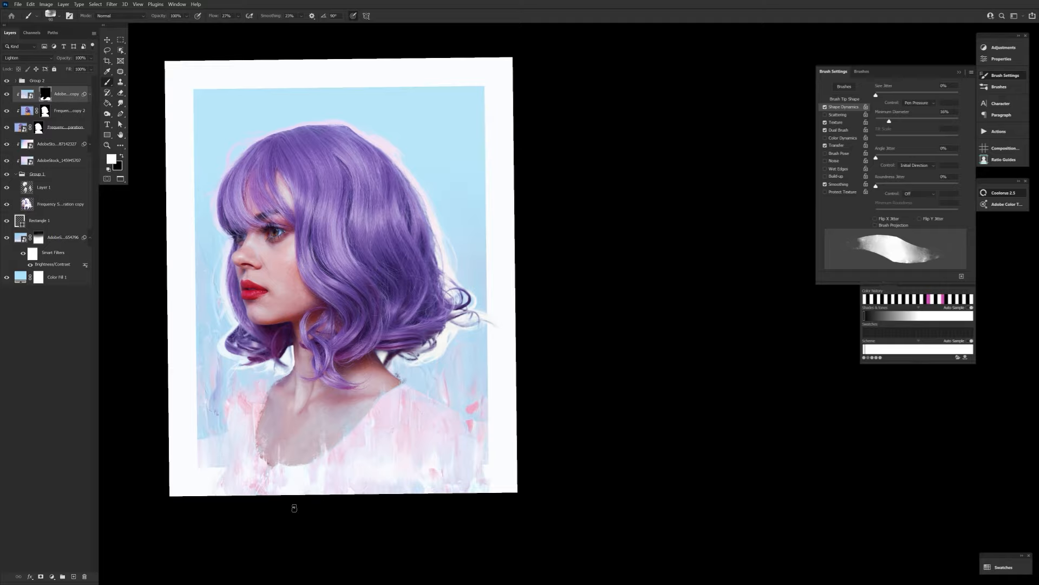
left_click(439, 452, "ctrl")
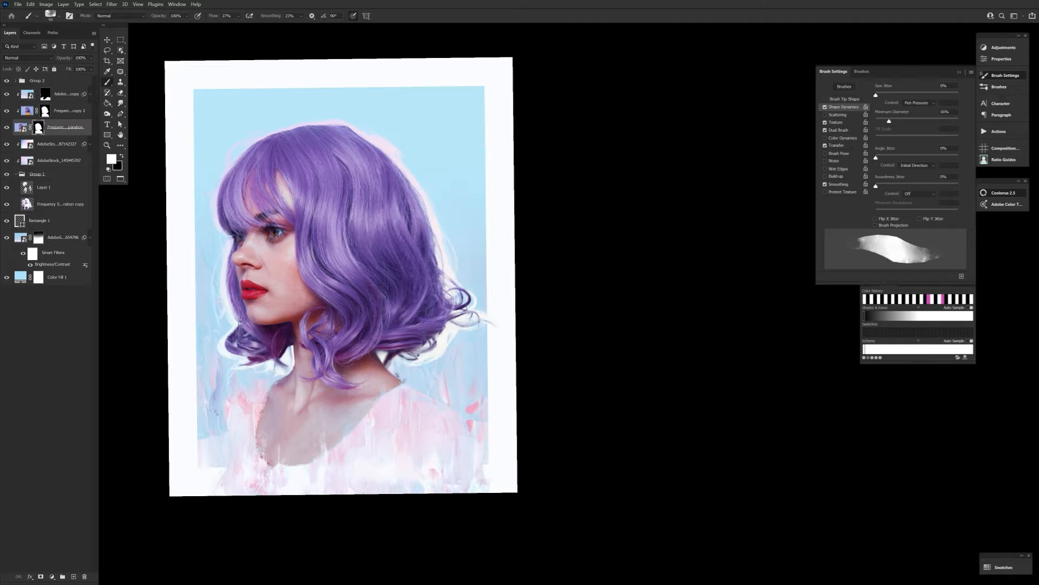
Refine the texture copy's mask on the chest in black with a smaller textured brush.
key("x")
key("bracketleft")
key("bracketleft")
key("bracketleft")
key("bracketleft")
key("bracketleft")
key("bracketleft")
key("bracketleft")
key("bracketleft")
key("bracketleft")
key("bracketleft")
left_click(277, 415, "ctrl")
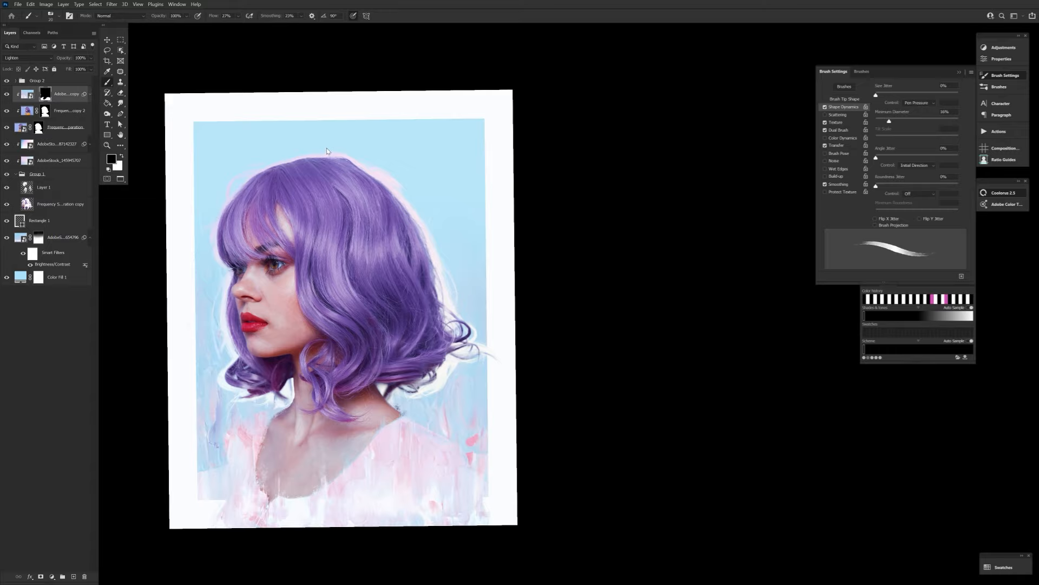
Toggle the Selective Color adjustment's visibility to compare the color grade, and collapse the adjustment group.
left_click(7, 94)
left_click(7, 94)
left_click(7, 94)
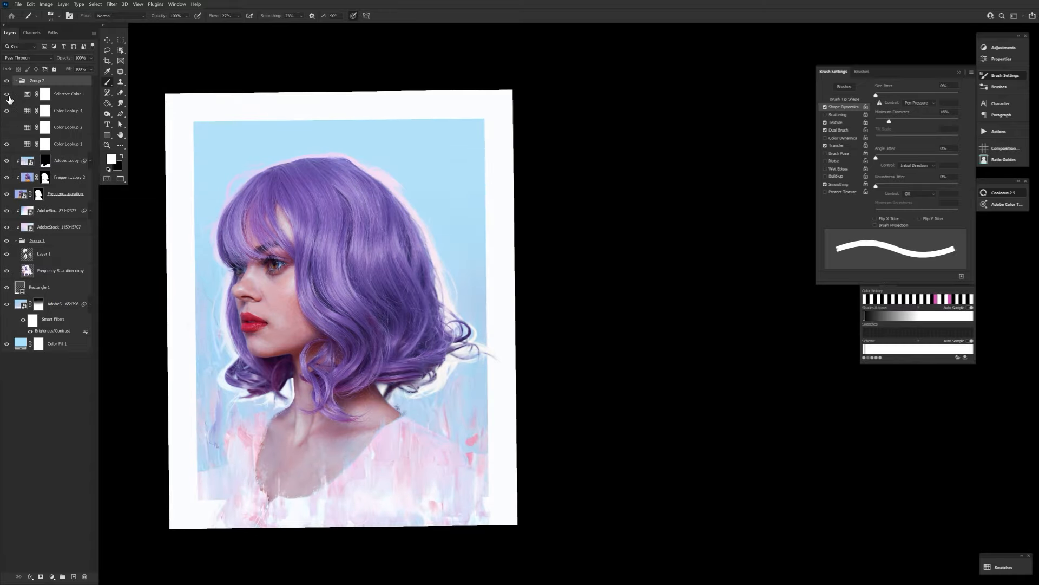
left_click(16, 81)
Pick a medium purple foreground color for painting on the clipped Multiply layer above the woman's copy.
left_click(111, 158)
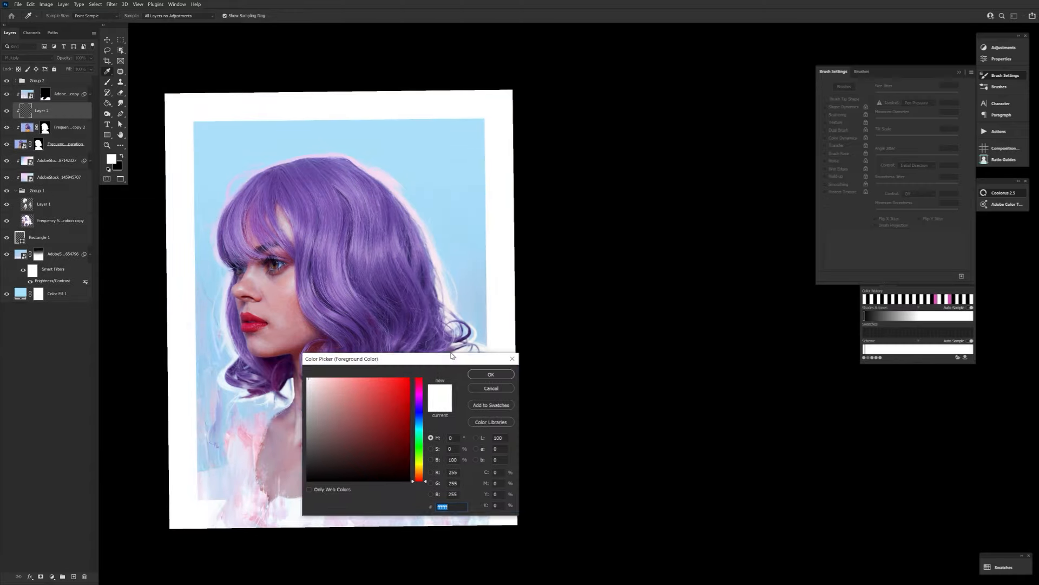
left_click_drag(452, 355, 517, 336)
left_click(315, 462)
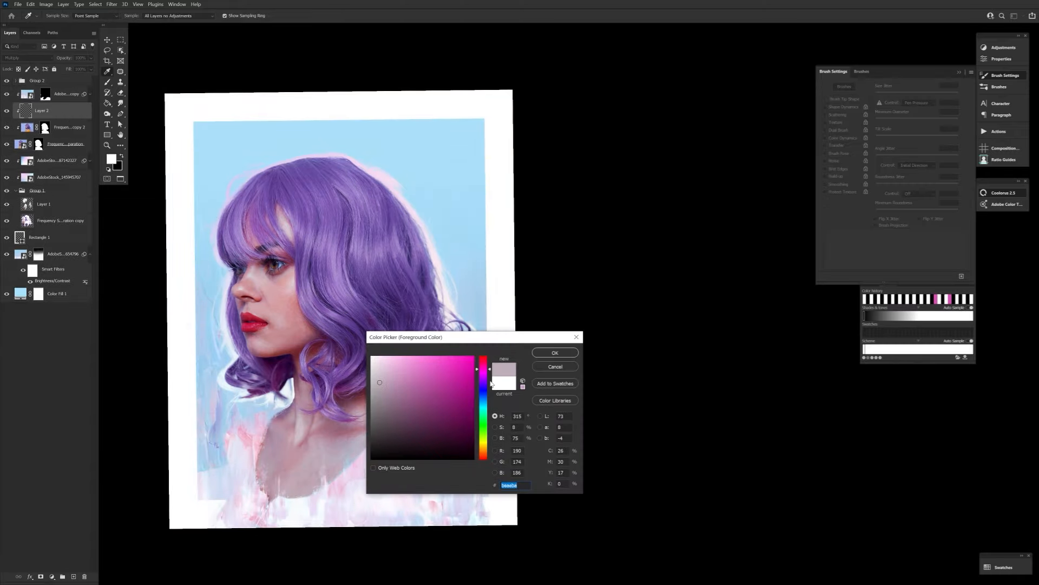
left_click(483, 377)
left_click(405, 386)
left_click(555, 352)
Paint soft purple shading over the chest and neckline on the Multiply layer with an enlarged soft brush at 7% flow.
left_click(212, 18)
left_click(321, 493, "ctrl")
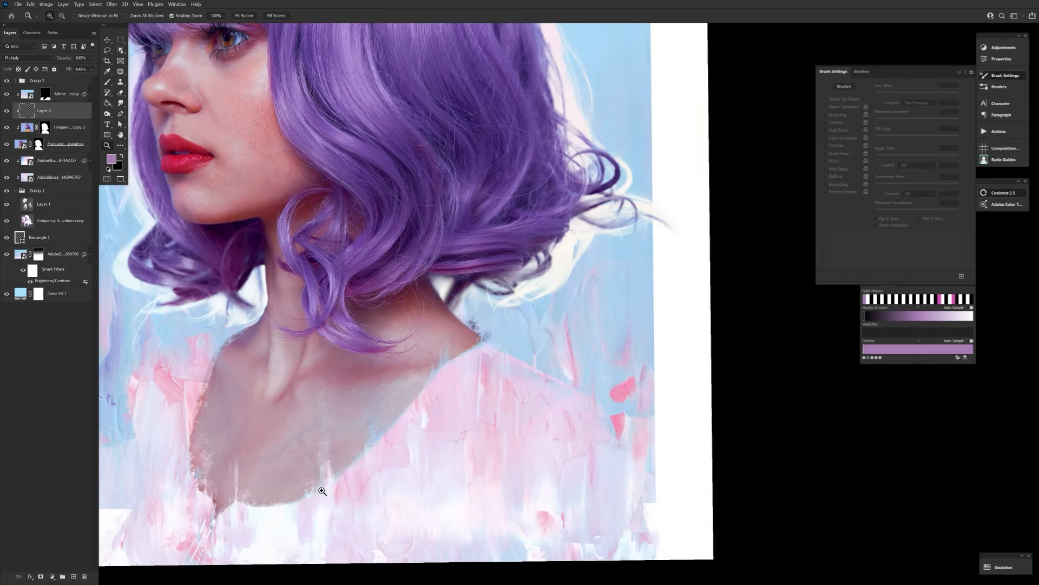
left_click(320, 493, "ctrl")
key("bracketright")
key("bracketright")
key("bracketright")
key("bracketright")
key("bracketright")
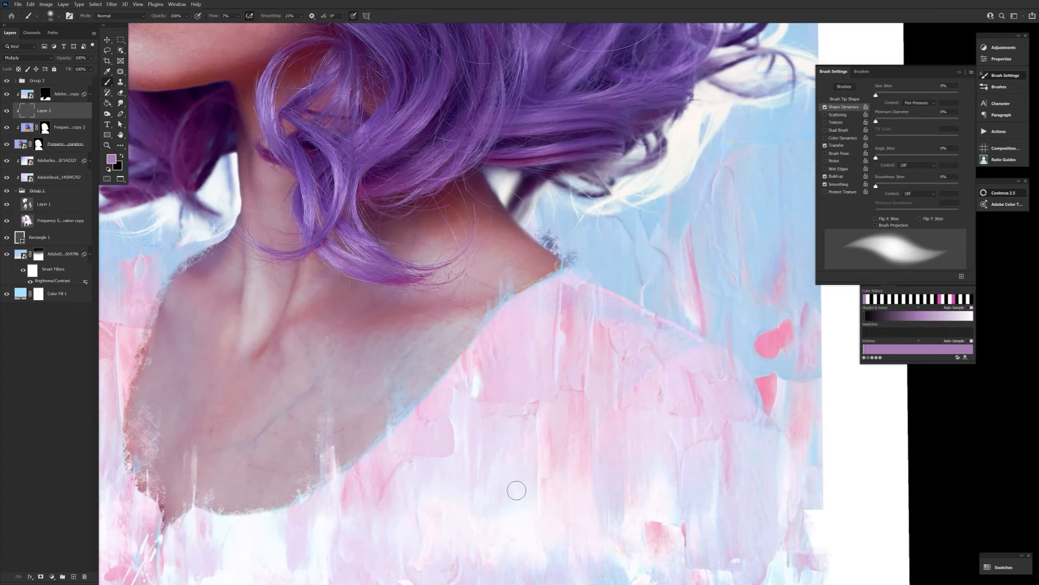
key("ctrl+0")
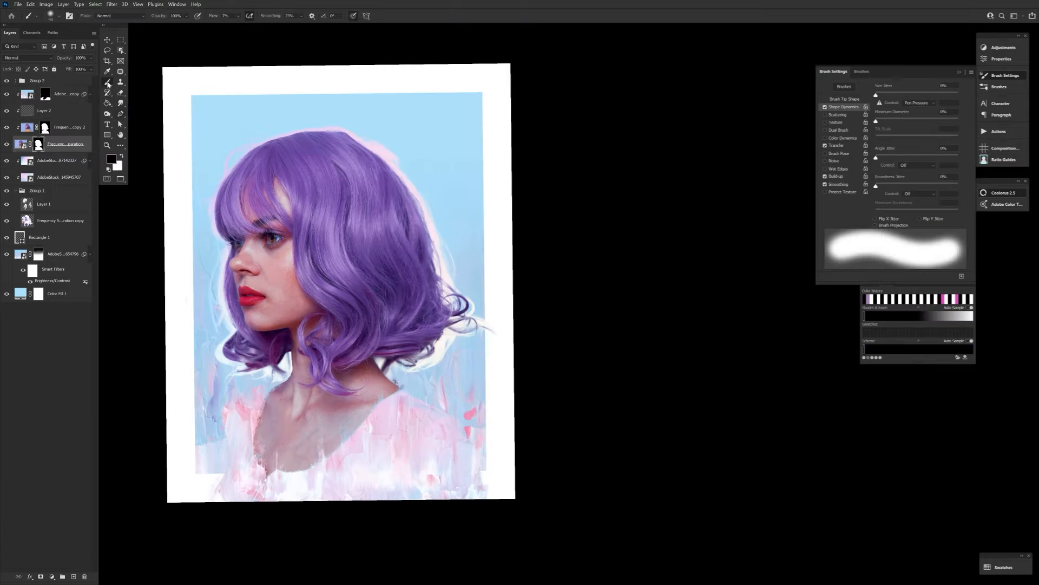
Stamp wispy strokes in black on the portrait layer's mask beside the bangs, using a reduced hair-textured brush tip.
left_click(58, 15)
double_click(297, 356)
left_click(844, 99)
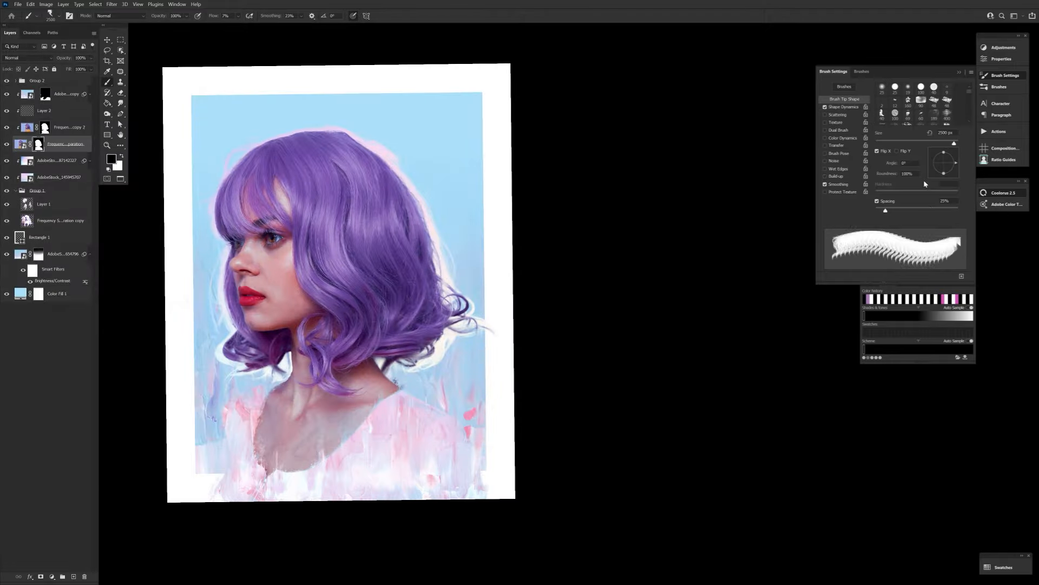
left_click_drag(884, 211, 927, 211)
left_click(58, 16)
double_click(185, 378)
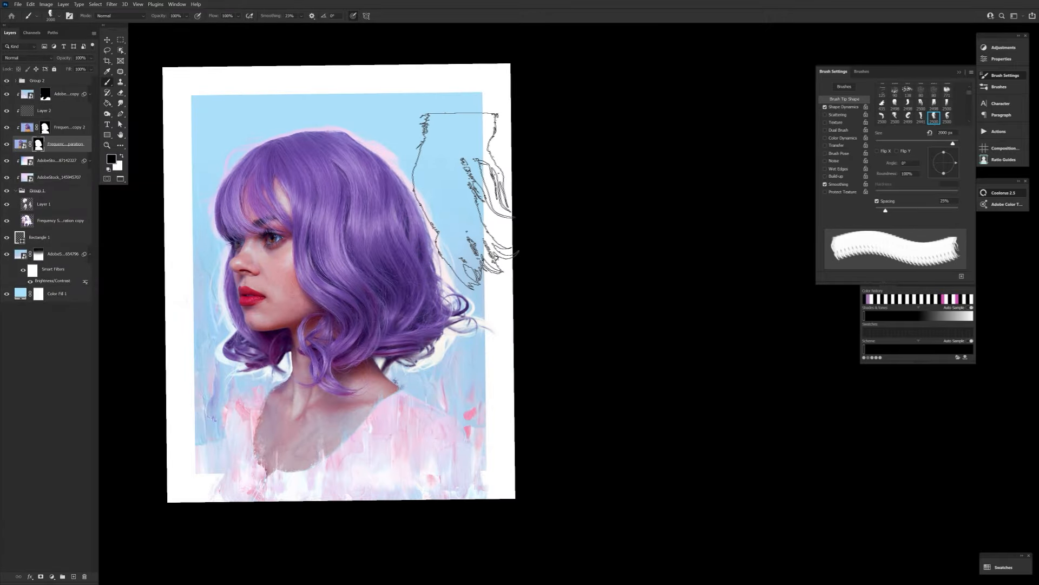
key("bracketleft")
key("bracketleft")
key("bracketleft")
left_click(201, 187)
Work on the portrait's mask around the hair tips beside the neck with smaller wispy textured brushes.
left_click(59, 15)
double_click(186, 406)
key("bracketleft")
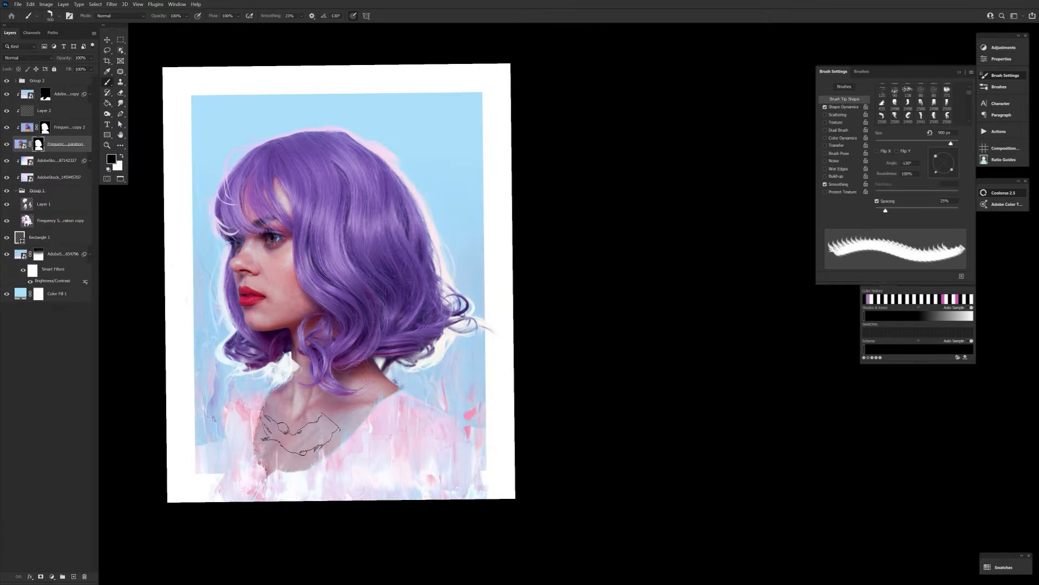
left_click(58, 15)
double_click(297, 378)
key("bracketleft")
key("bracketleft")
key("bracketleft")
key("bracketleft")
key("bracketleft")
key("bracketleft")
key("bracketleft")
Resize and rotate the textured brush tip, and choose another tip at a smaller size for the hair mask.
key("e")
key("b")
key("bracketright")
key("bracketright")
key("bracketright")
key("bracketright")
key("bracketright")
key("bracketright")
key("bracketright")
left_click_drag(956, 162, 953, 154)
left_click(921, 103)
key("bracketleft")
key("bracketleft")
key("bracketleft")
Stamp a small wisp on the mask beside the hair's lower-left tips and switch to the Smudge tool.
left_click(59, 16)
double_click(206, 358)
key("bracketleft")
key("bracketleft")
key("bracketleft")
key("bracketleft")
key("bracketleft")
key("bracketleft")
left_click(218, 349)
left_click(120, 103)
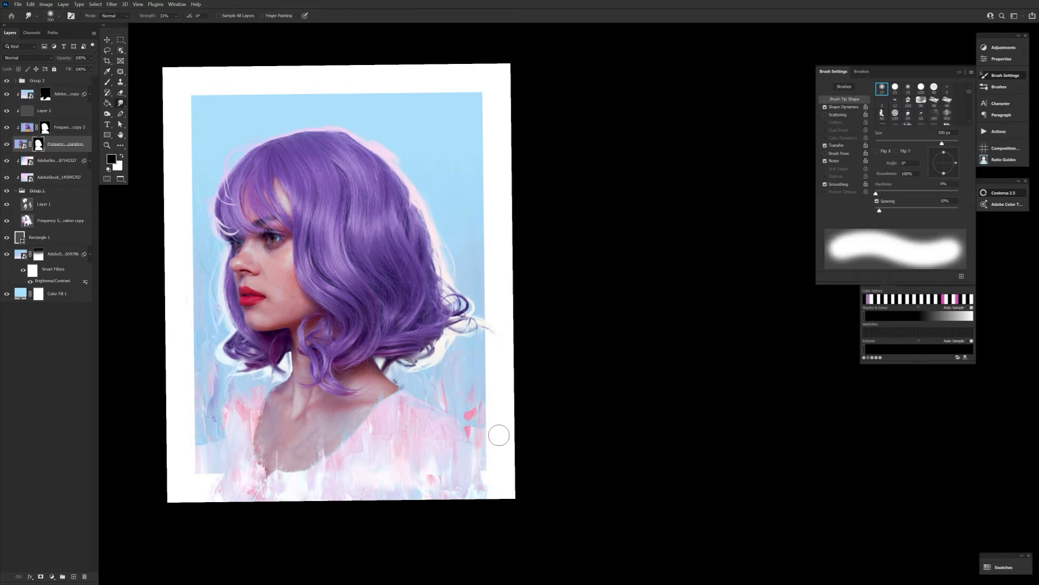
Try stamping a reduced, rotated textured brush tip on the mask above the crown of the hair, and undo it.
key("b")
left_click(59, 16)
double_click(243, 347)
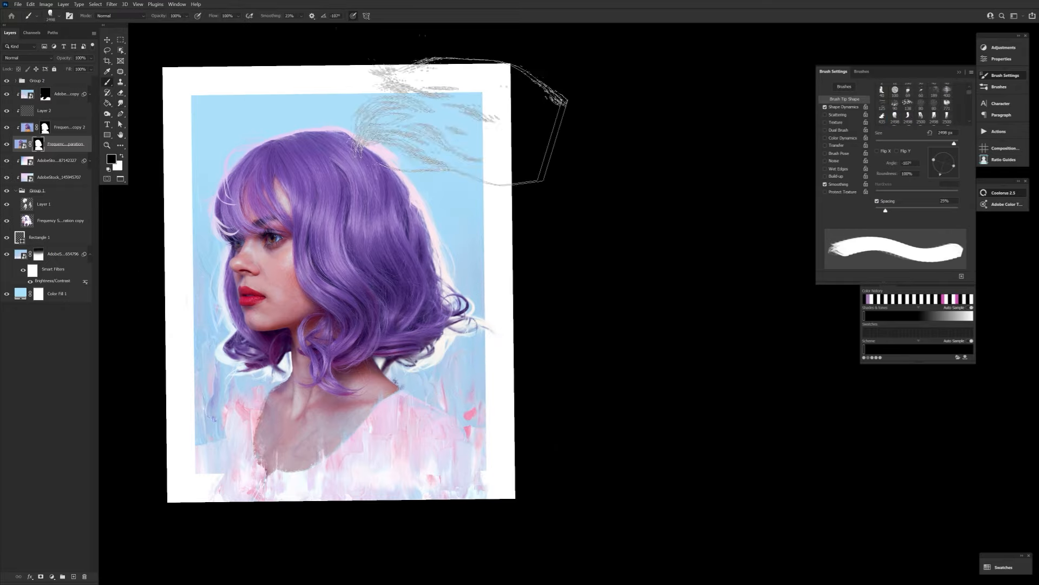
key("bracketleft")
key("bracketleft")
key("bracketleft")
key("bracketleft")
key("bracketleft")
key("bracketleft")
key("bracketleft")
left_click_drag(957, 163, 951, 172)
left_click(260, 122)
key("ctrl+z")
Flip the canvas horizontally and refine the portrait's mask at the hair ends beside the neck with a textured brush.
key("ctrl+shift+h")
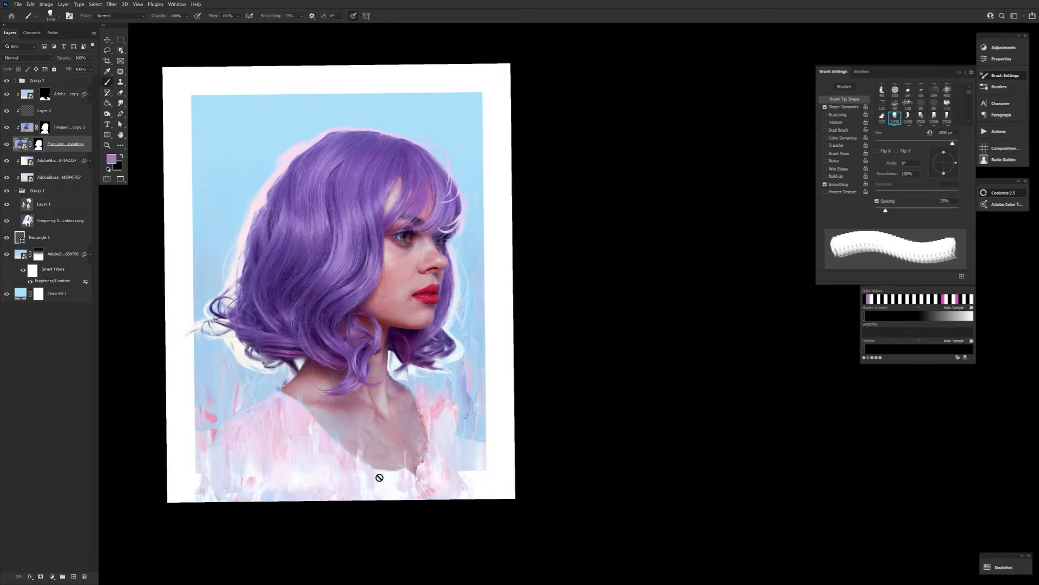
left_click(58, 16)
double_click(296, 371)
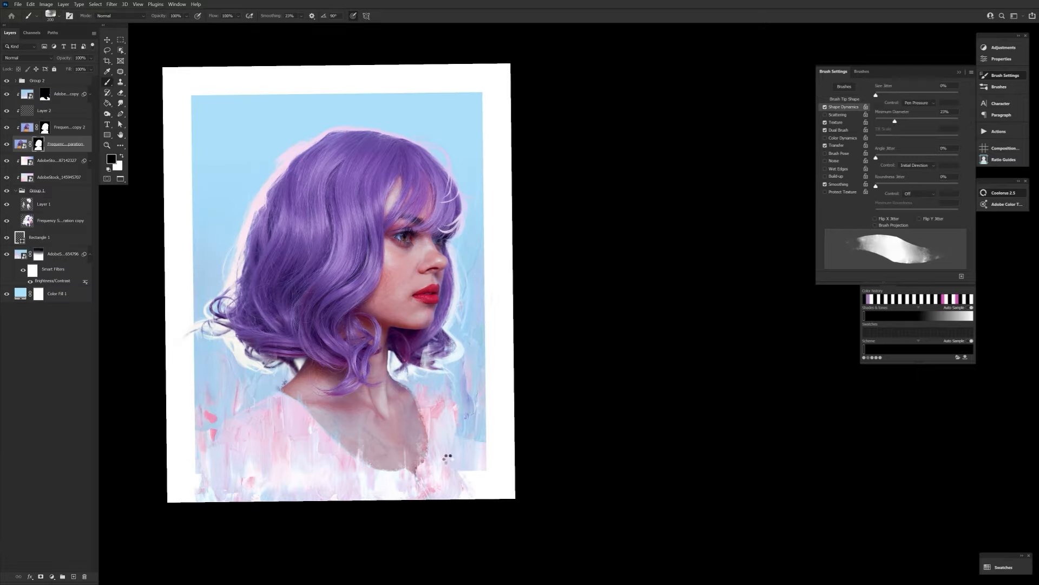
left_click_drag(395, 354, 397, 365)
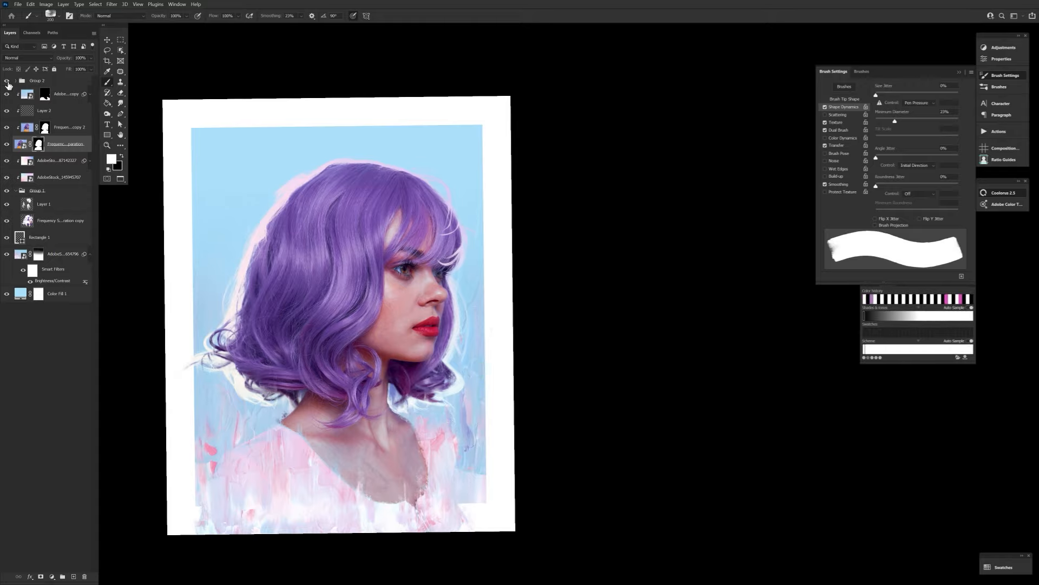
Lower the opacity of the Gradient Map adjustment clipped over the leech group.
left_click(57, 116)
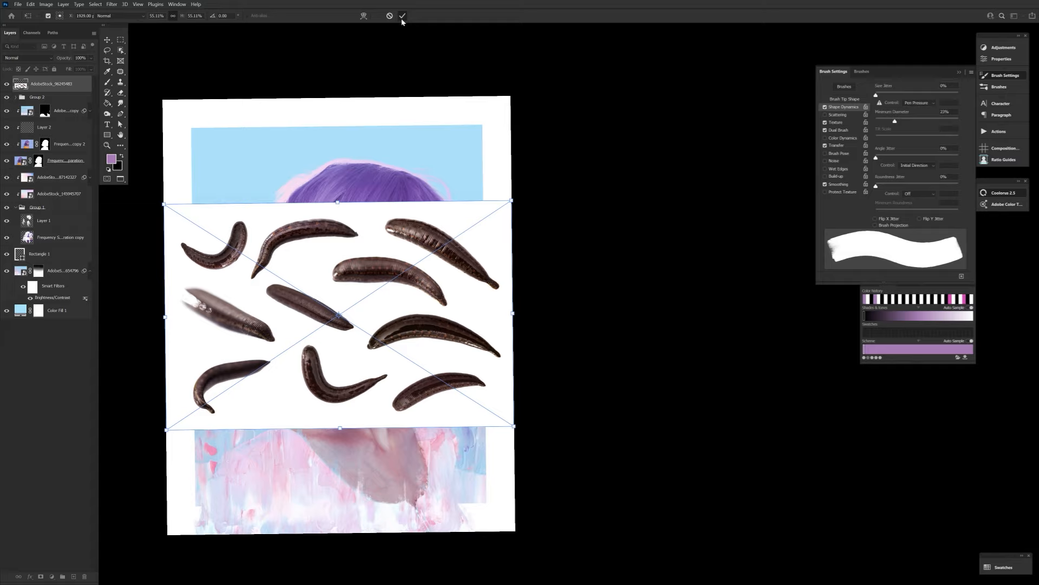
key("Return")
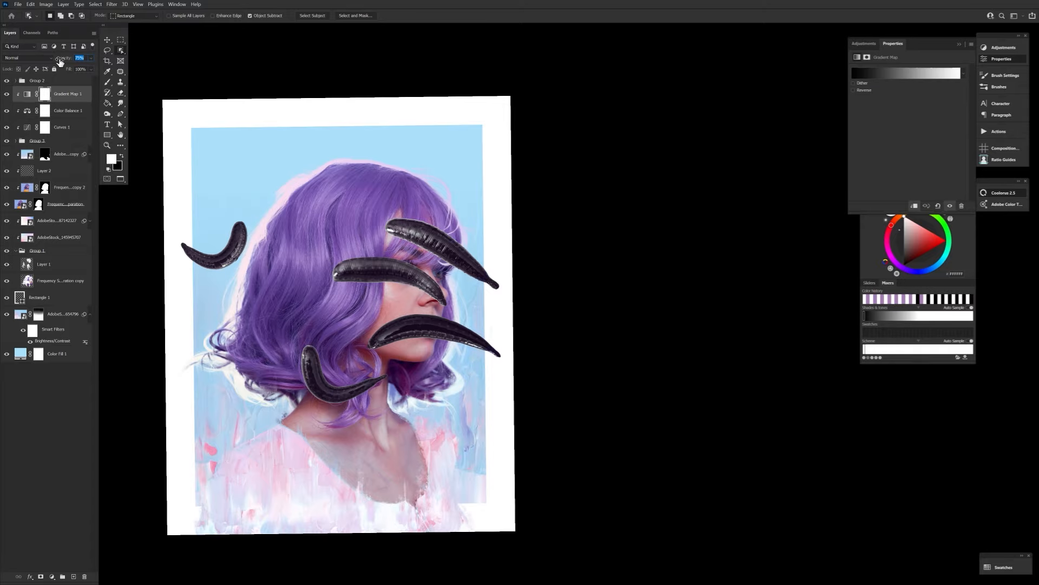
right_click(87, 154)
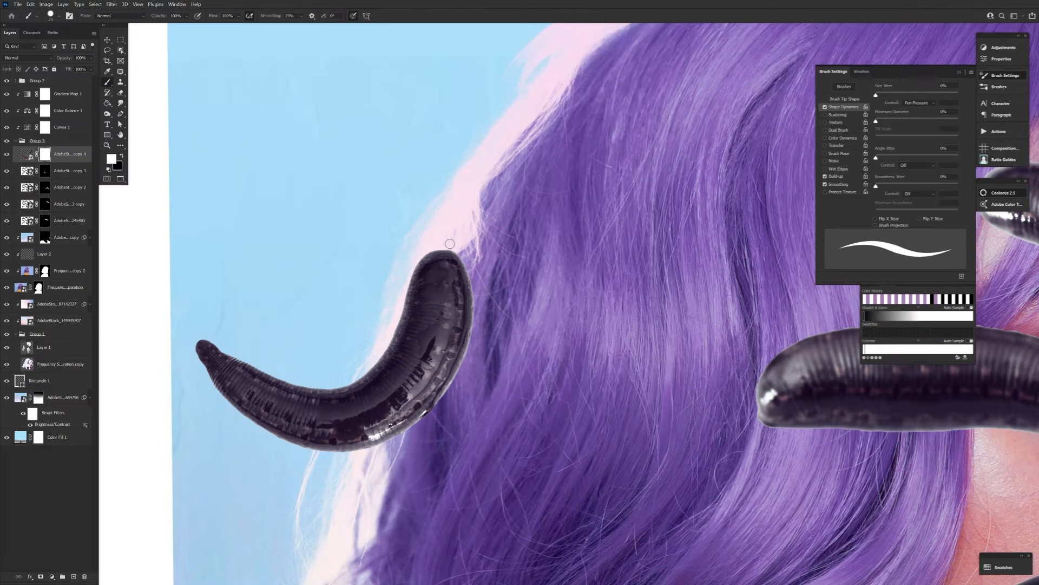
Clean the leech edges in black on their layer masks and feather the topmost leech's mask by 0.5 px.
key("x")
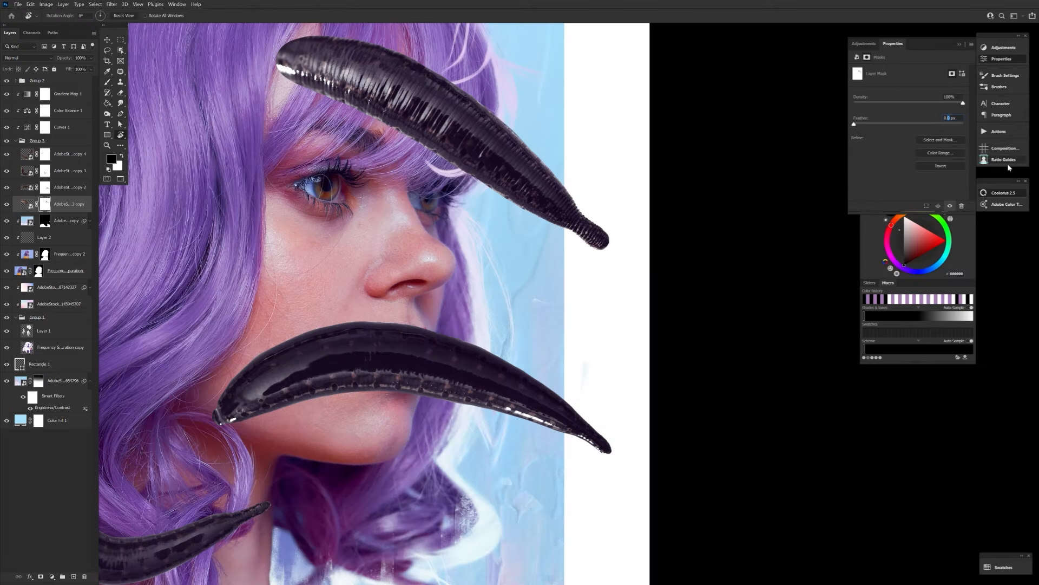
key("alt+bracketright")
key("alt+bracketright")
key("alt+bracketright")
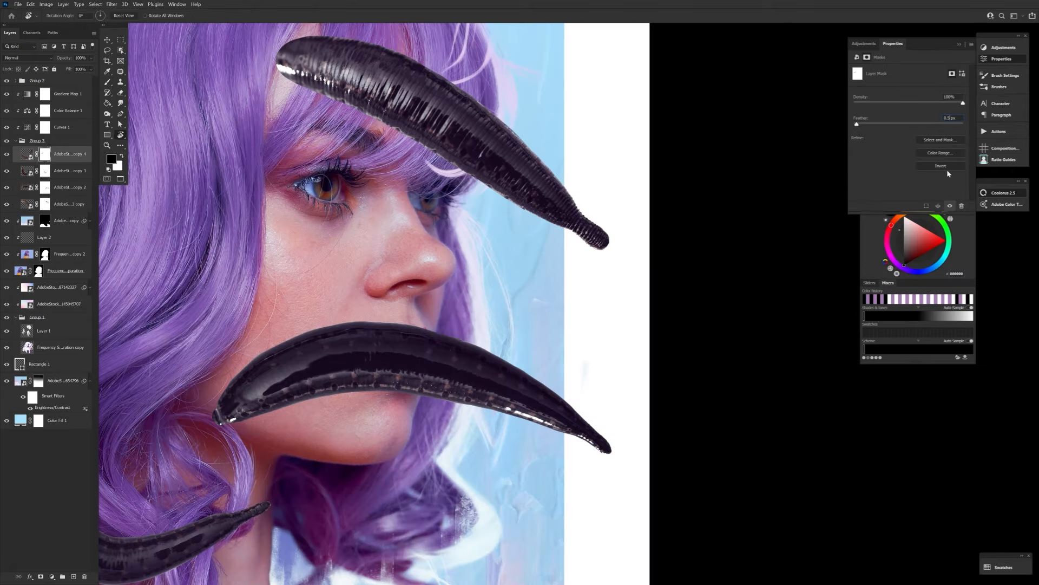
key("Return")
Reposition a scaled-down leech at the base of the neck and hide its layer.
key("z")
left_click_drag(440, 286, 399, 283)
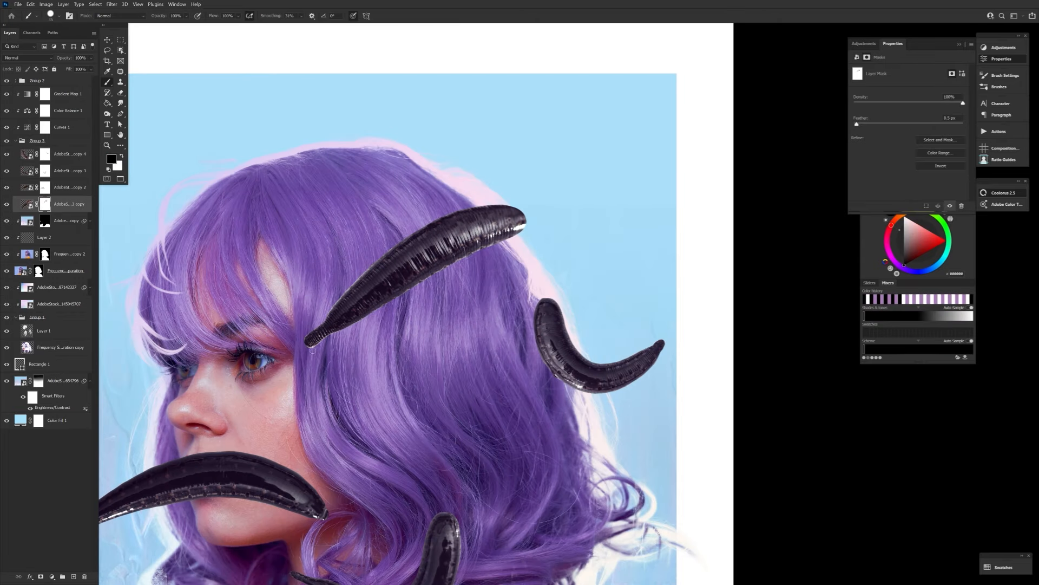
left_click_drag(346, 388, 338, 457)
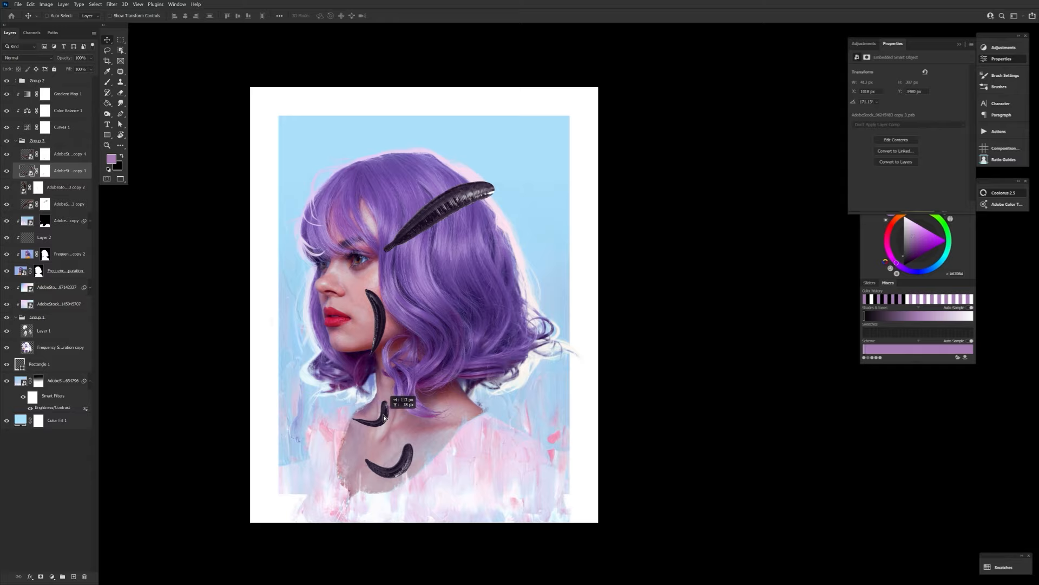
left_click(6, 171)
Scale down the leech lying over the hair and place it on the bare shoulder.
left_click(82, 210)
key("ctrl+t")
left_click_drag(445, 212, 490, 442)
left_click_drag(543, 481, 490, 426)
left_click(401, 15)
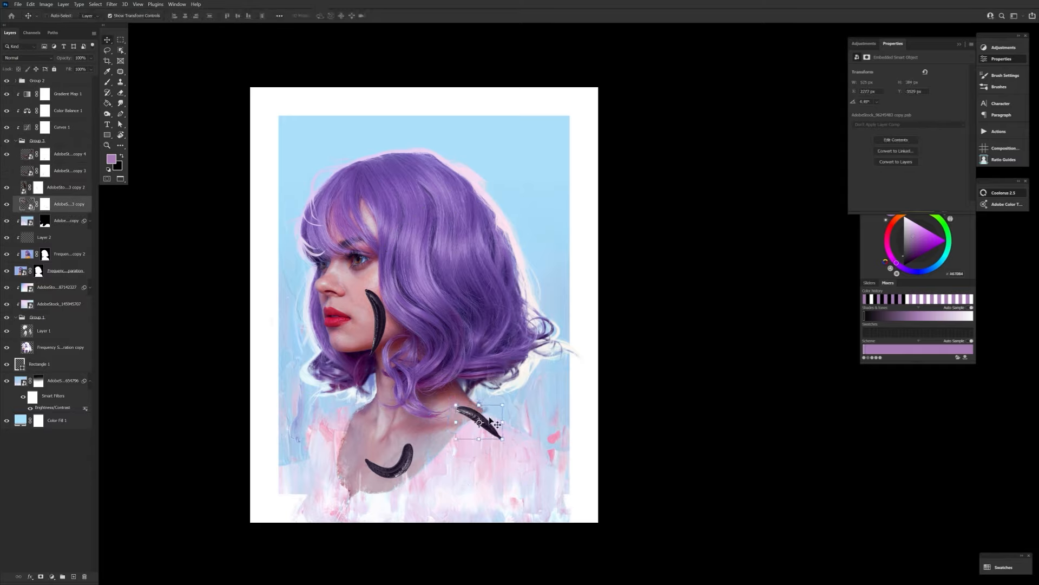
Show the hidden leech layer and move that leech from the neck to just under the chin.
left_click(69, 171)
left_click(6, 171)
key("ctrl+t")
left_click_drag(373, 416, 347, 356)
Darken the under-chin leech with Brightness/Contrast at brightness -86 and contrast -50.
left_click(46, 4)
left_click(151, 23)
left_click_drag(157, 434, 132, 434)
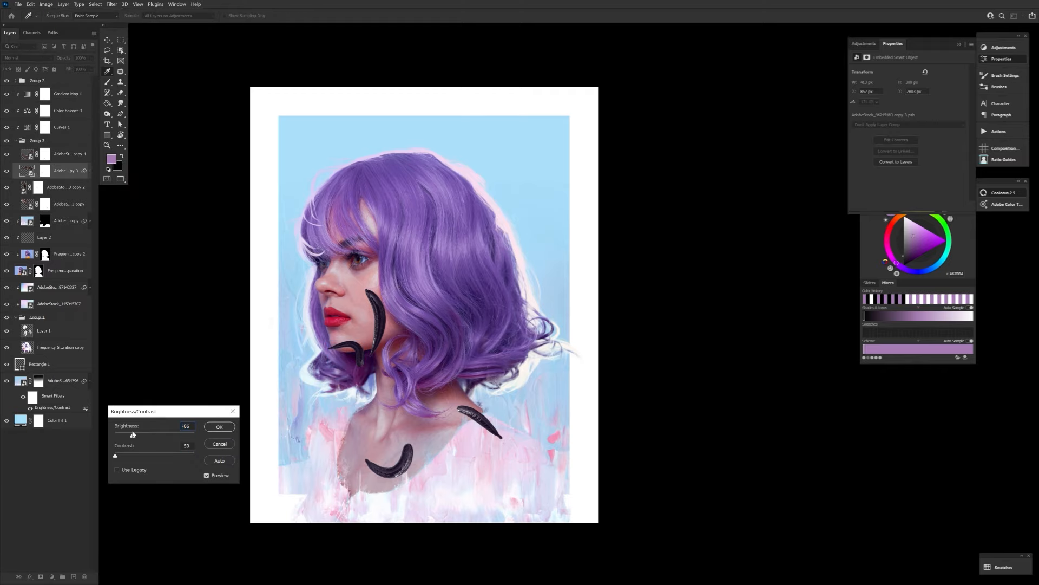
left_click(219, 425)
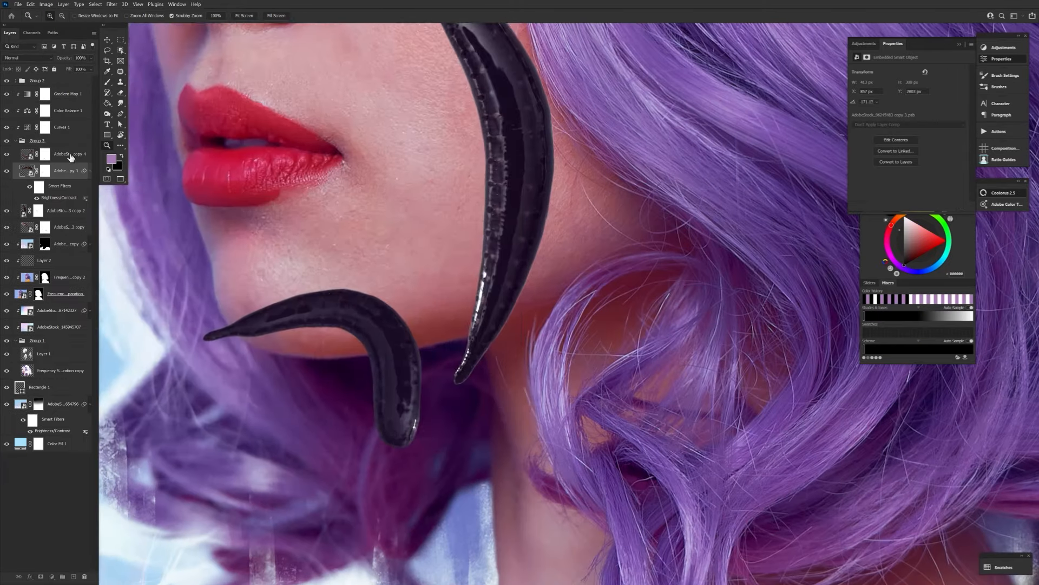
Hide the part of the under-chin leech overlapping the jaw by painting black on its mask.
left_click(45, 170)
key("b")
mouse_move(209, 336)
left_mouse_down()
mouse_move(295, 311)
mouse_move(353, 344)
left_mouse_up()
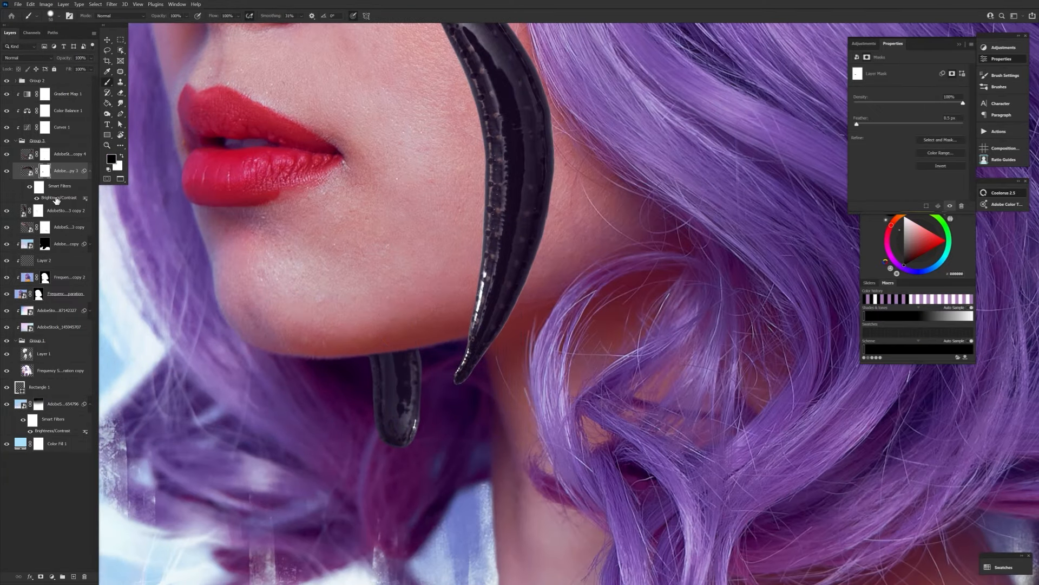
Apply a Gaussian Blur smart filter to the under-chin leech and adjust it.
left_click(111, 4)
left_click(233, 153)
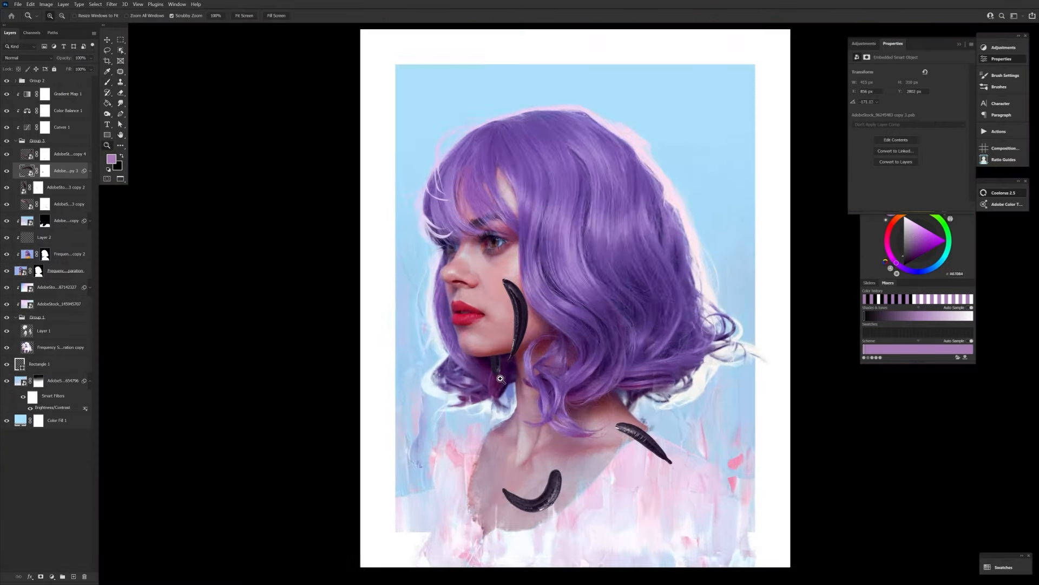
double_click(59, 205)
left_click(219, 427)
Fade the under-chin leech with Curves, raising the black point's output to 12 and lowering the white output.
left_click(46, 4)
mouse_move(57, 24)
left_click(151, 37)
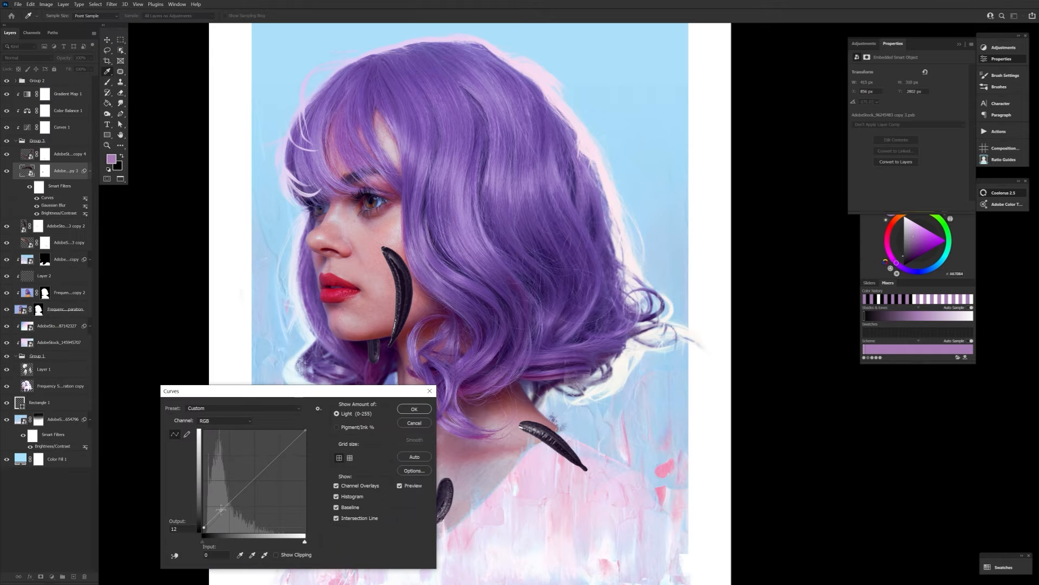
left_click_drag(304, 430, 304, 461)
left_click_drag(347, 391, 661, 318)
left_click(729, 334)
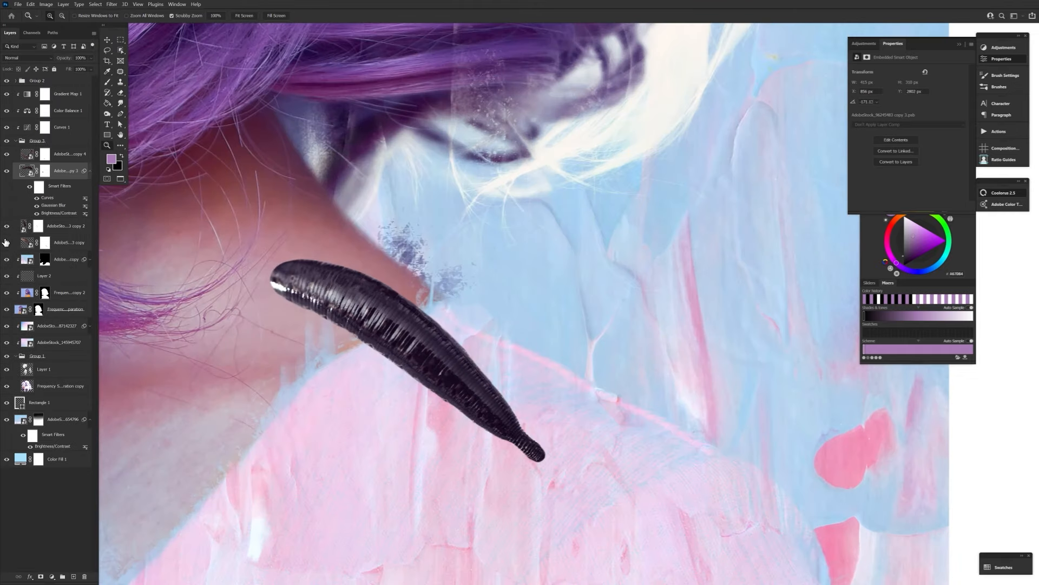
Mask out the shoulder leech in black where it overlaps the painted dress, using a smaller brush.
left_click_drag(541, 457, 379, 330)
key("ctrl+z")
key("bracketleft")
key("bracketleft")
key("bracketleft")
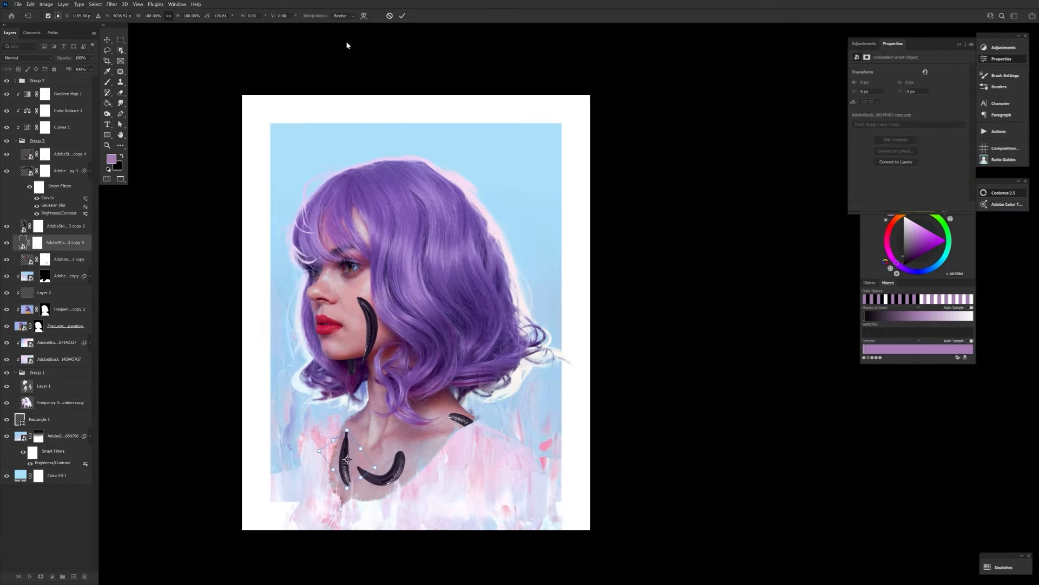
Place the extra leech copy upright on the left side of the chest and select the Curves adjustment above the group.
key("v")
left_click(27, 129)
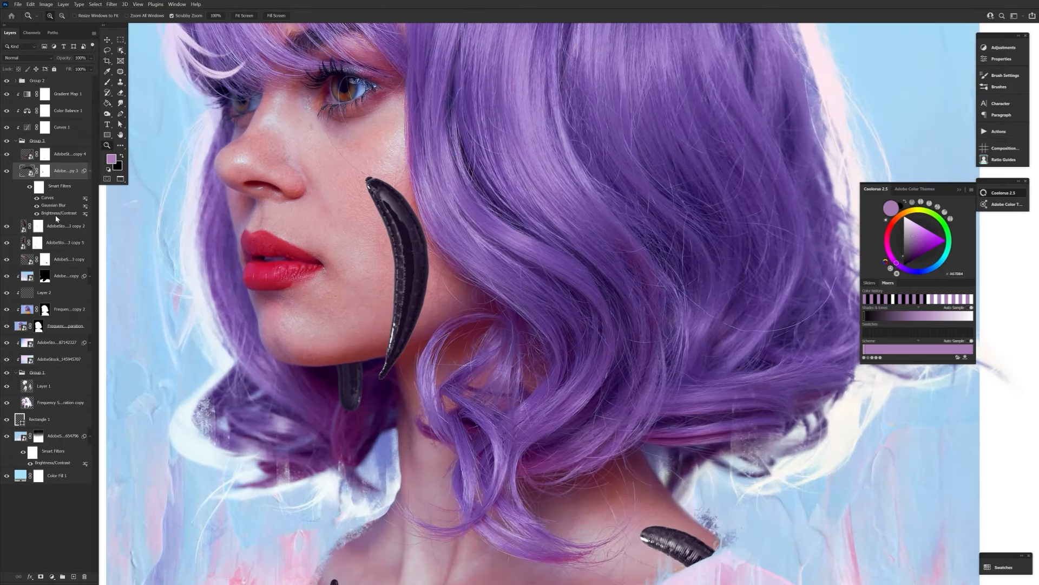
left_click_drag(348, 374, 320, 373)
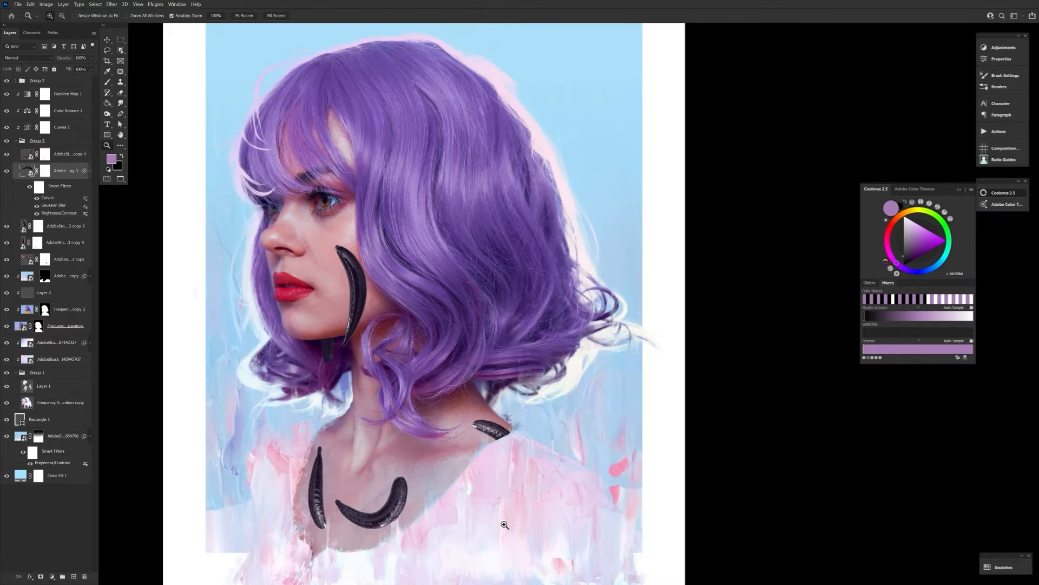
Add a mask to the leech group from the texture copy's mask selection and invert it.
left_click(45, 309, "ctrl")
left_click(45, 278, "ctrl")
left_click(48, 140)
left_click(41, 576)
key("ctrl+i")
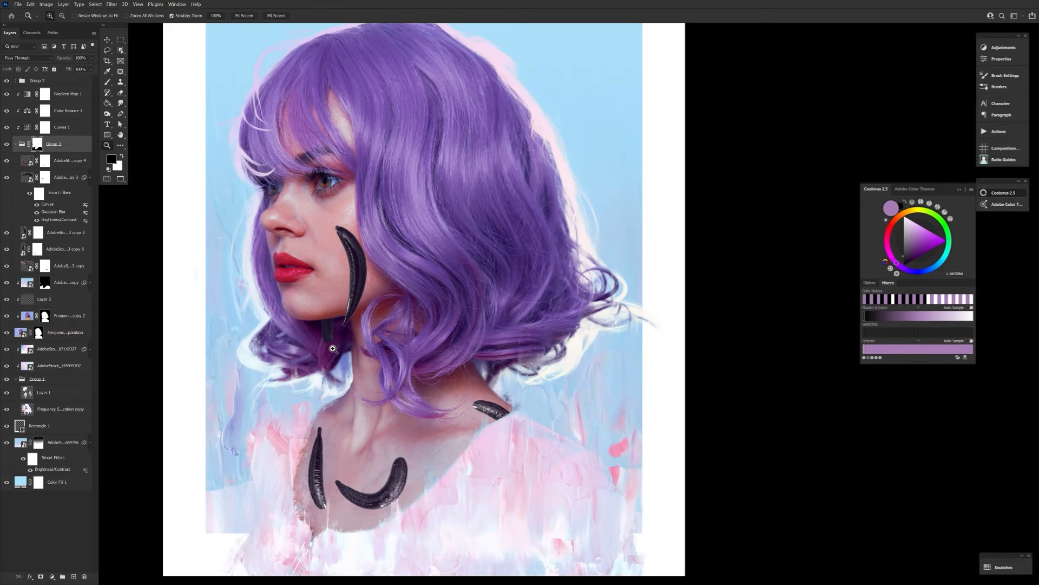
Select the cheek leech's mask and refine it with another brush preset.
left_click_drag(356, 297, 416, 298)
left_click_drag(336, 260, 336, 323)
left_click(65, 177)
left_click(38, 232)
key("b")
right_click(299, 441)
double_click(204, 152)
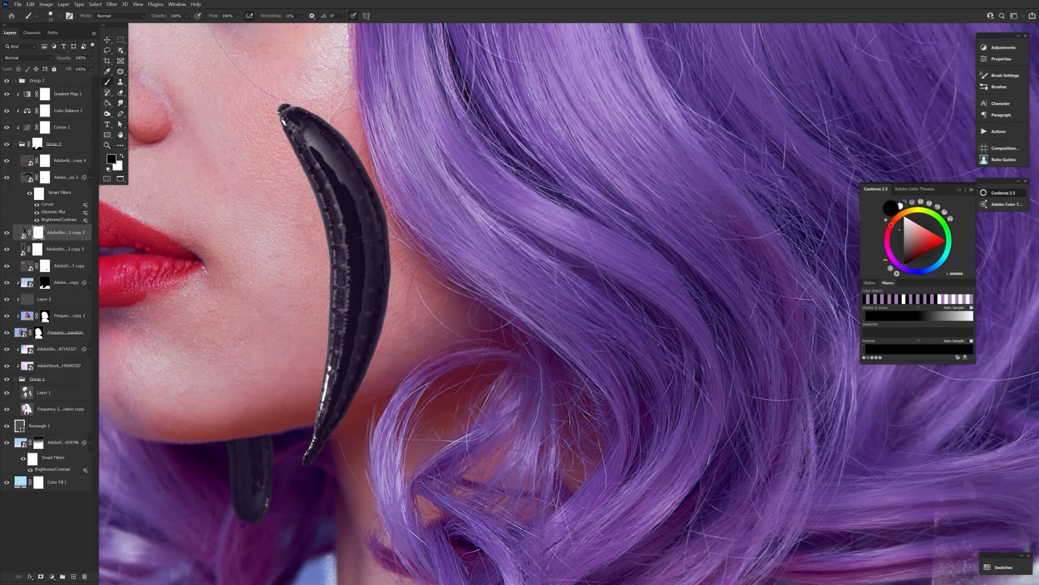
key("z")
key("ctrl+0")
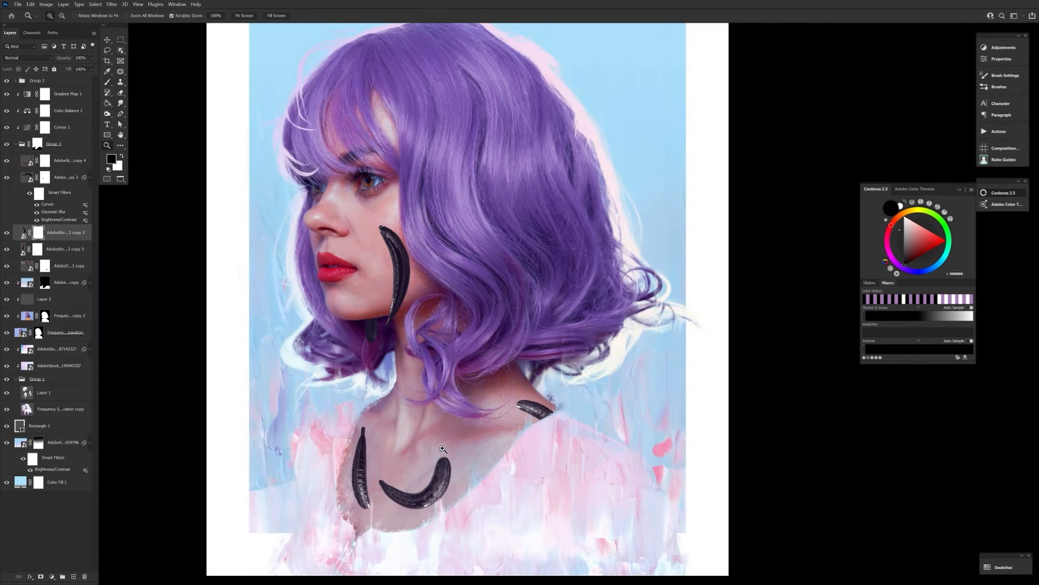
Remove the layer mask from the upright leech on the left side of the chest.
mouse_move(443, 448)
left_mouse_down()
mouse_move(406, 452)
mouse_move(514, 469)
left_mouse_up()
left_click_drag(285, 374, 299, 374)
right_click(87, 249)
left_click(36, 249)
key("b")
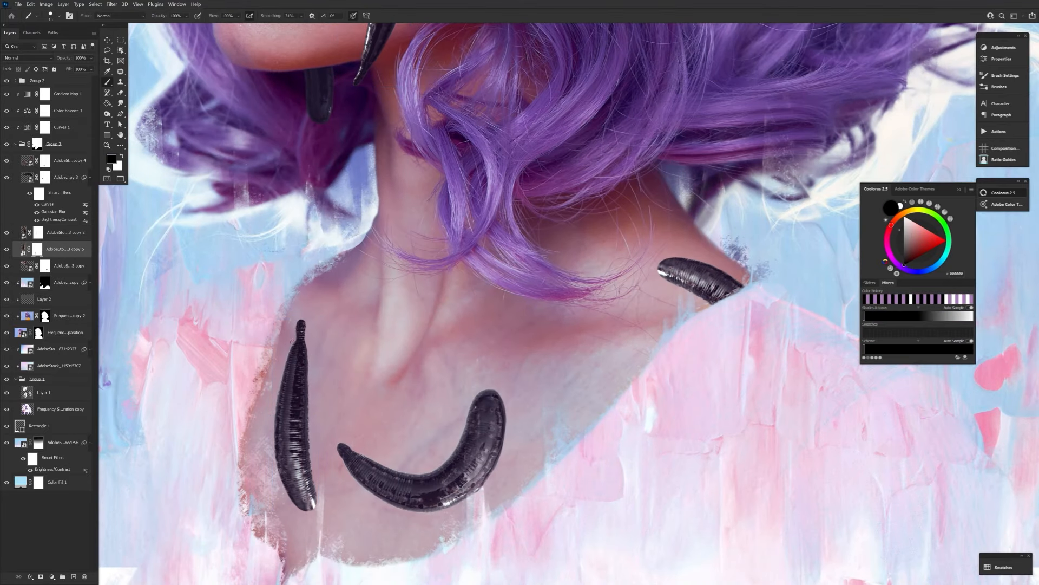
left_click(24, 249)
left_click(111, 4)
left_click(231, 131)
left_click_drag(611, 313, 462, 275)
left_click_drag(416, 401, 419, 401)
left_click(513, 307)
Apply a light Iris Blur to the upright leech on the chest.
left_click(112, 5)
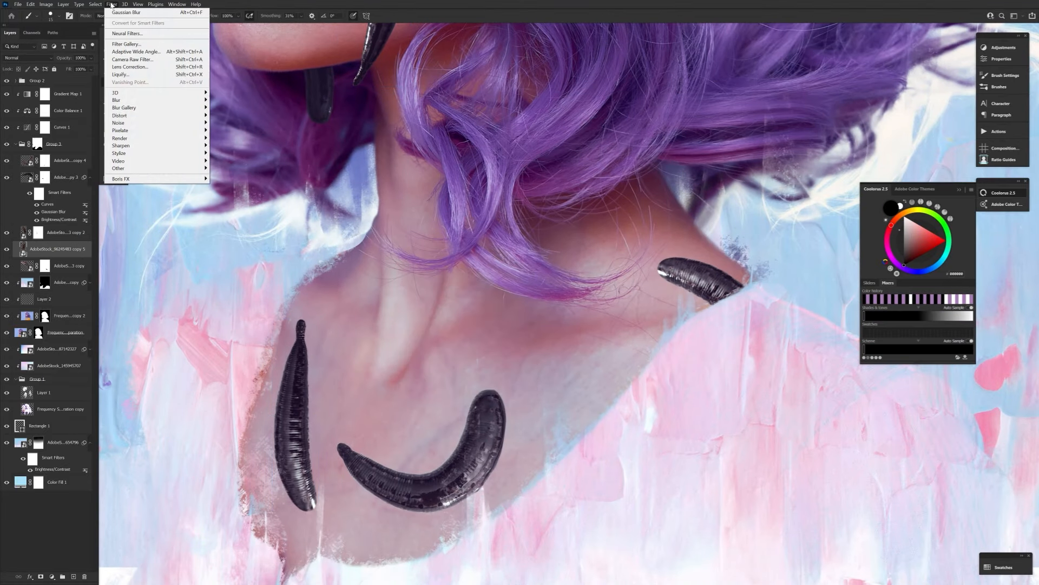
left_click(230, 108)
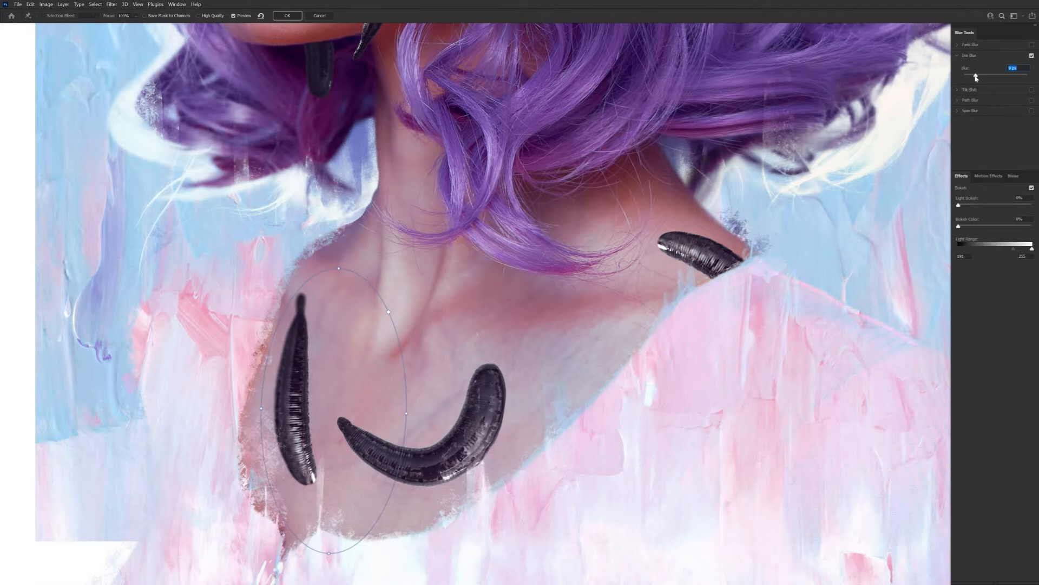
left_click(287, 16)
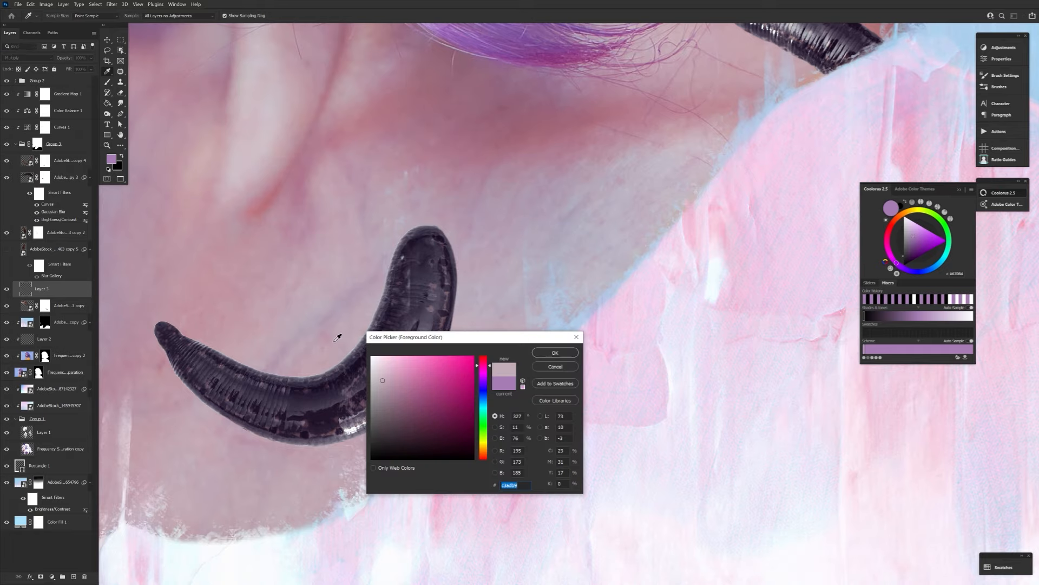
Paint a soft dark shadow under the curved chest leech on a Multiply layer at 5% flow.
key("Return")
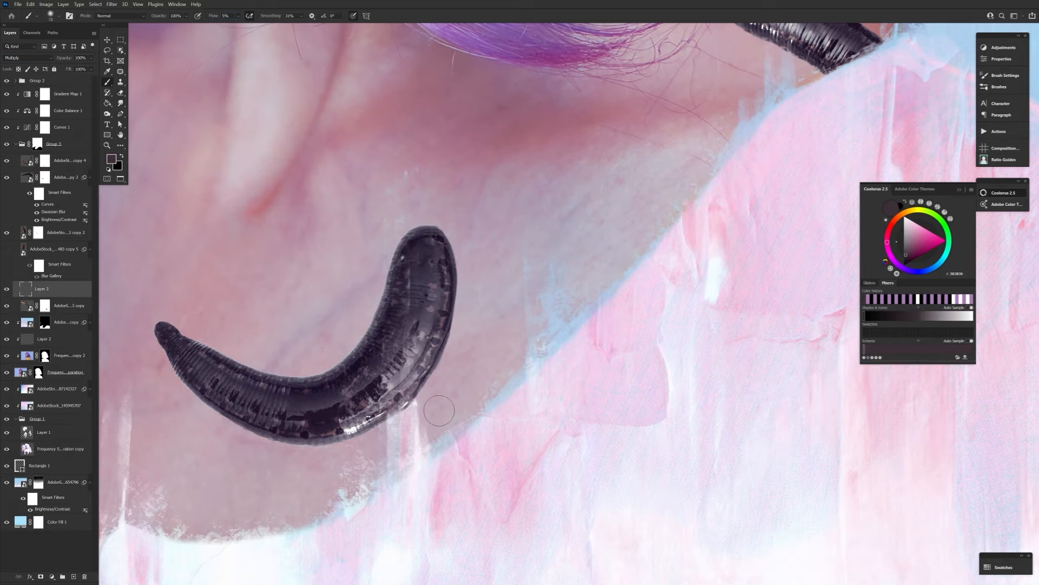
left_click_drag(439, 411, 468, 485)
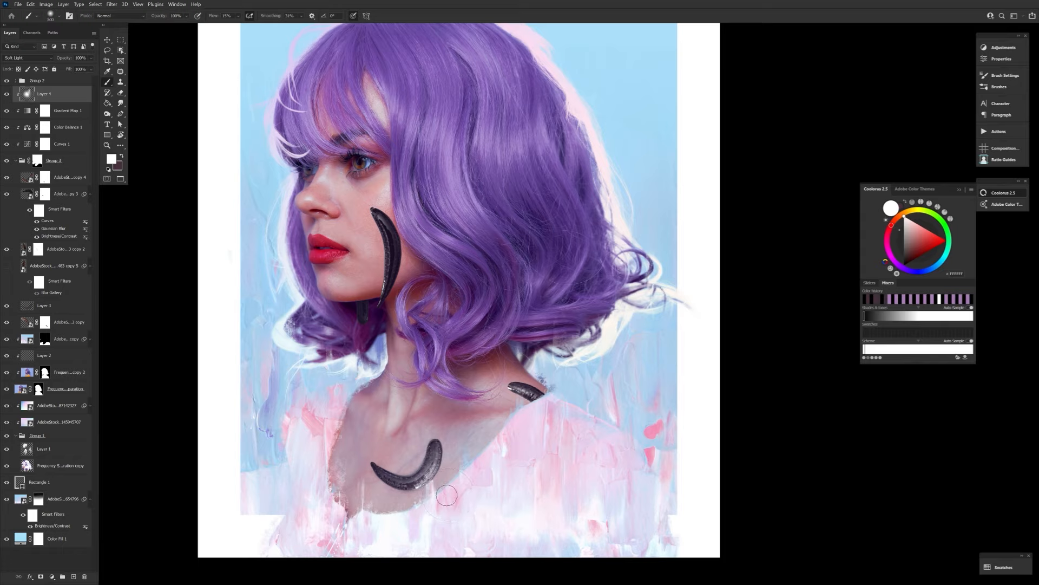
Paint soft dark and white strokes over the leeches on the clipped Soft Light layer, swapping colors.
left_click(122, 157)
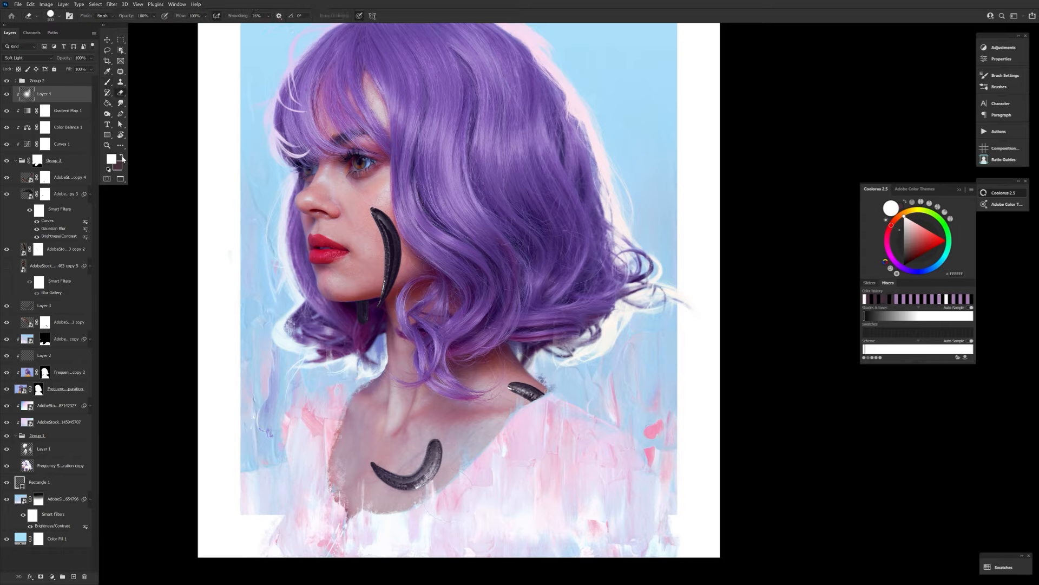
key("b")
key("x")
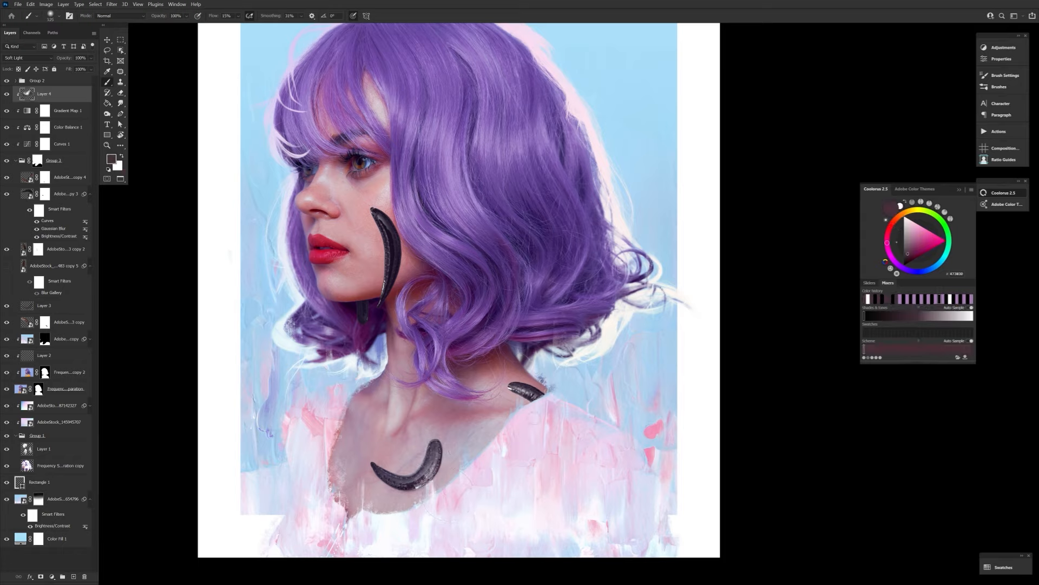
key("x")
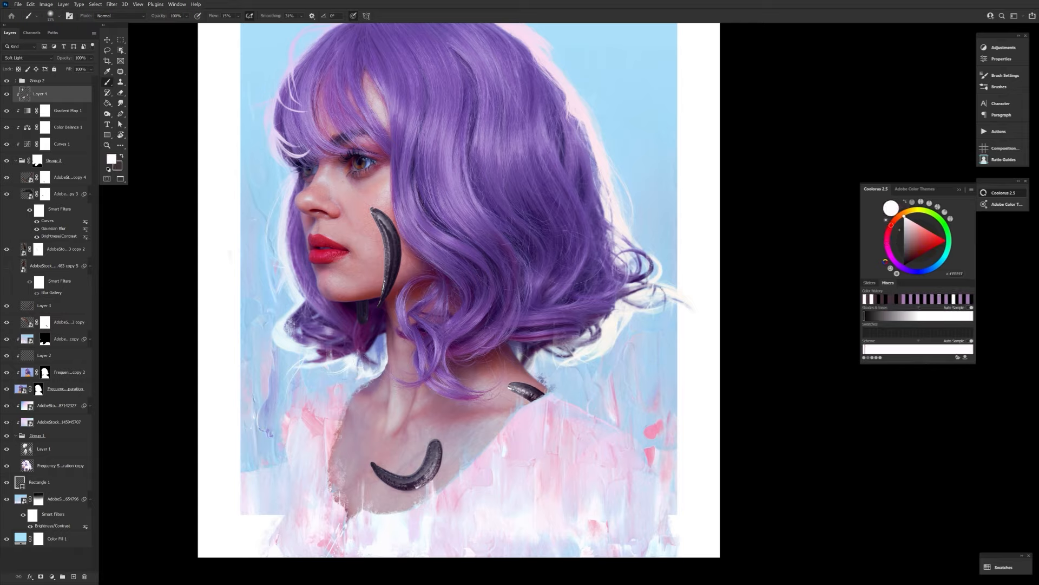
Set the foreground color to a saturated pinkish red, ff0047, for painting on the Multiply shadow layer, Layer 3.
left_click(38, 306)
key("x")
left_click(112, 158)
left_click(447, 391)
left_click(555, 353)
left_click(111, 158)
left_click(472, 357)
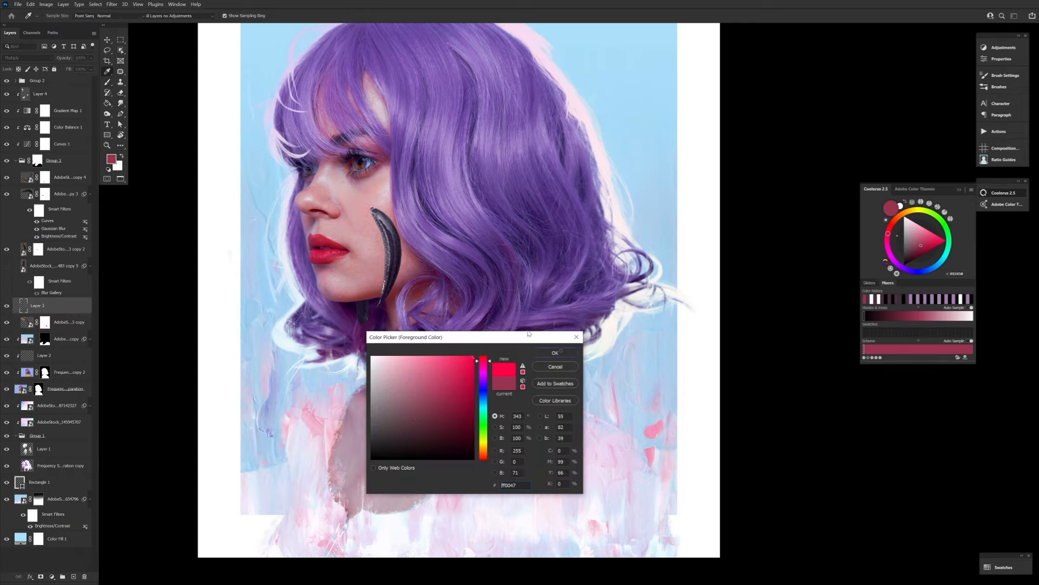
left_click(555, 352)
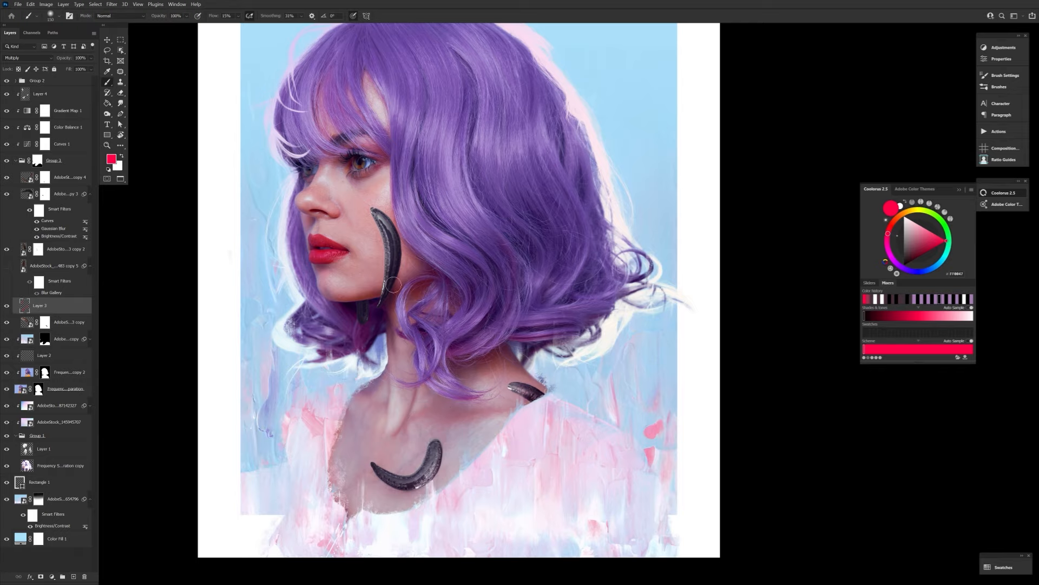
Paint a soft red tint into the shadow around the cheek leech with a larger brush and erase the excess.
key("bracketright")
key("bracketright")
key("bracketright")
key("bracketright")
key("bracketright")
key("bracketright")
key("bracketright")
key("bracketright")
key("bracketright")
key("e")
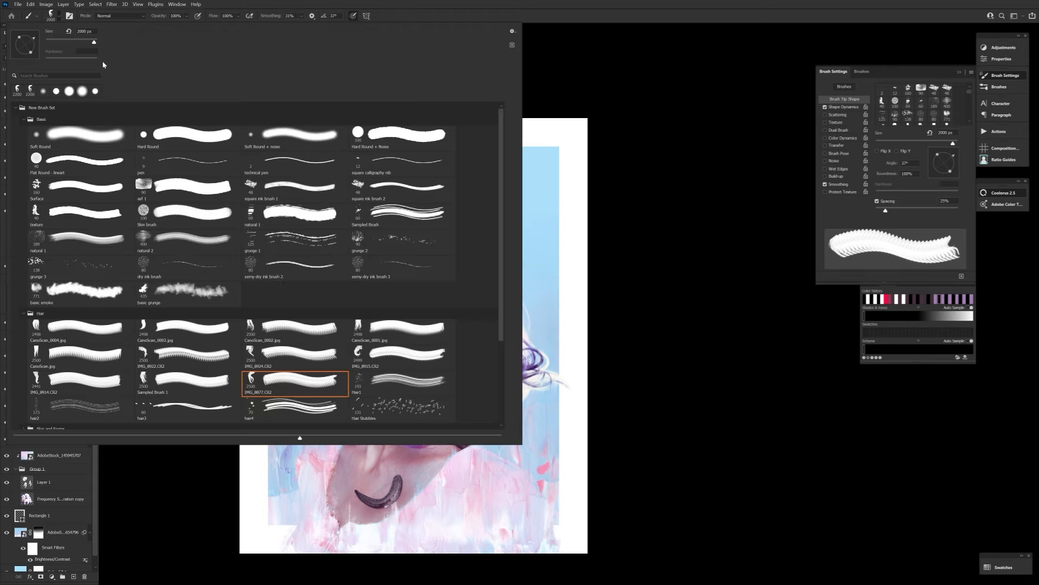
left_click(297, 190)
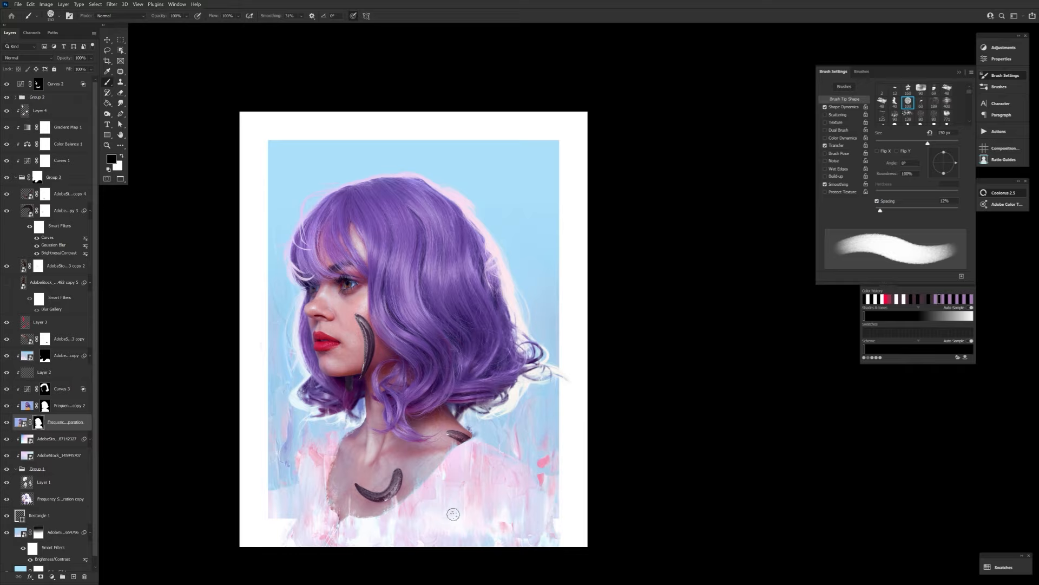
Smudge the shoulder leech's layer mask so its lower end blends into the painted edge of the shoulder.
scroll(453, 513, "down", 3)
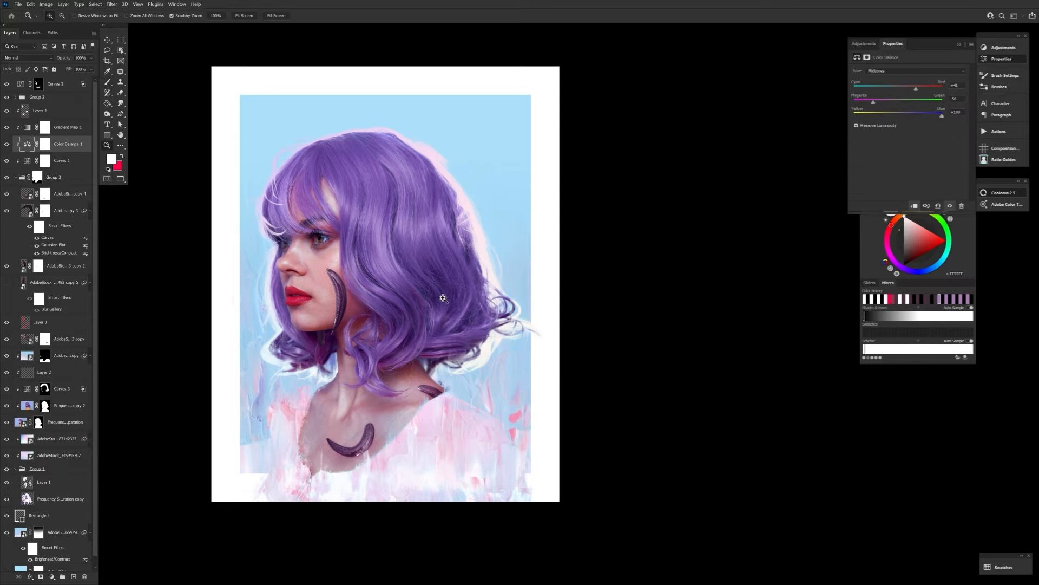
left_click_drag(443, 298, 514, 345)
left_click(27, 266)
left_click(28, 323)
left_click(27, 340)
key("r")
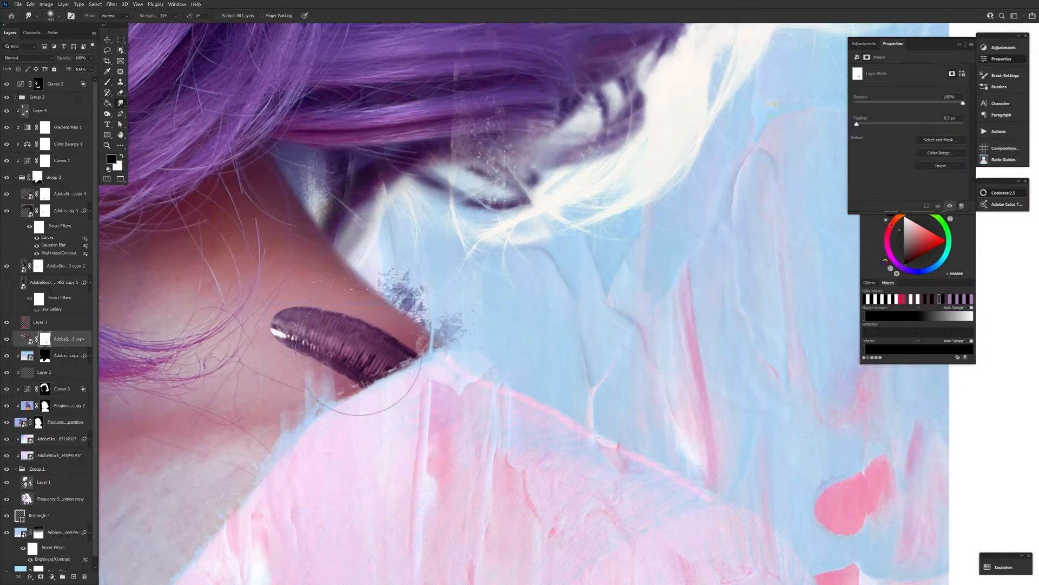
left_click(63, 405)
left_click(64, 355)
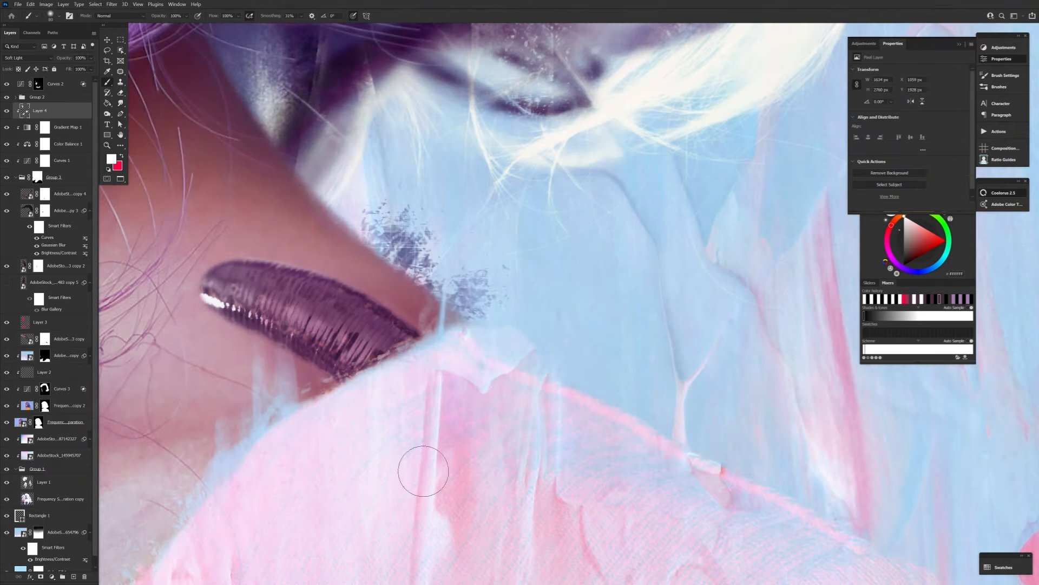
Warp the clipped iridescent texture along the cheek leech and set its blend mode to Soft Light.
key("z")
key("ctrl+0")
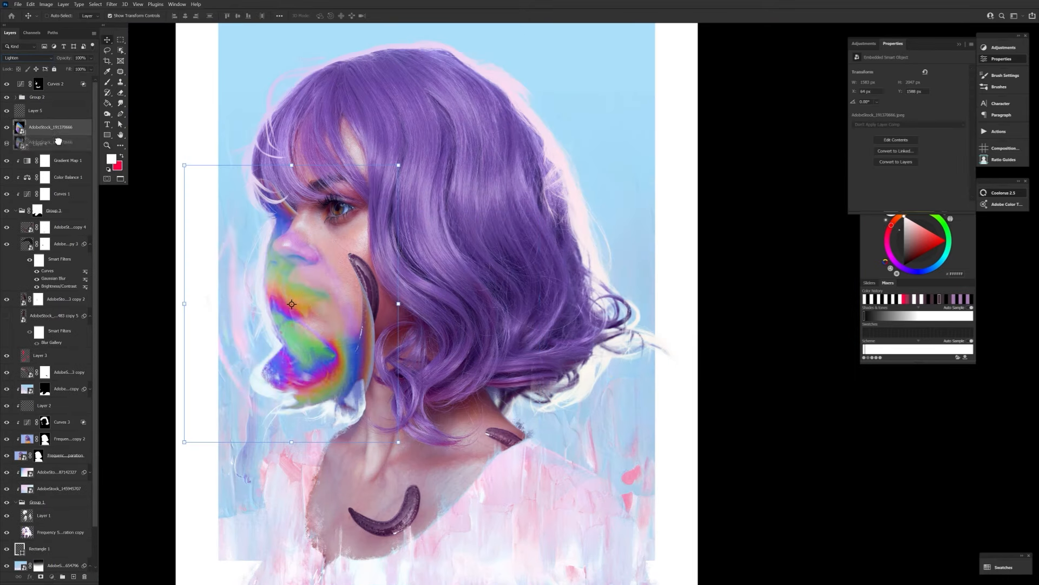
left_click_drag(440, 287, 430, 341)
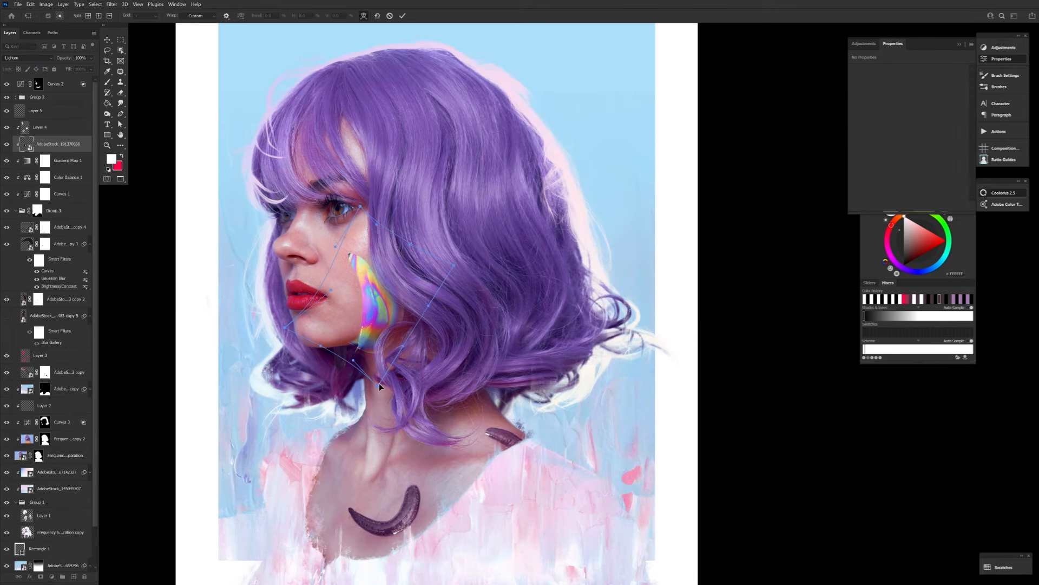
left_click_drag(360, 266, 360, 285)
key("Return")
left_click(28, 58)
left_click(32, 161)
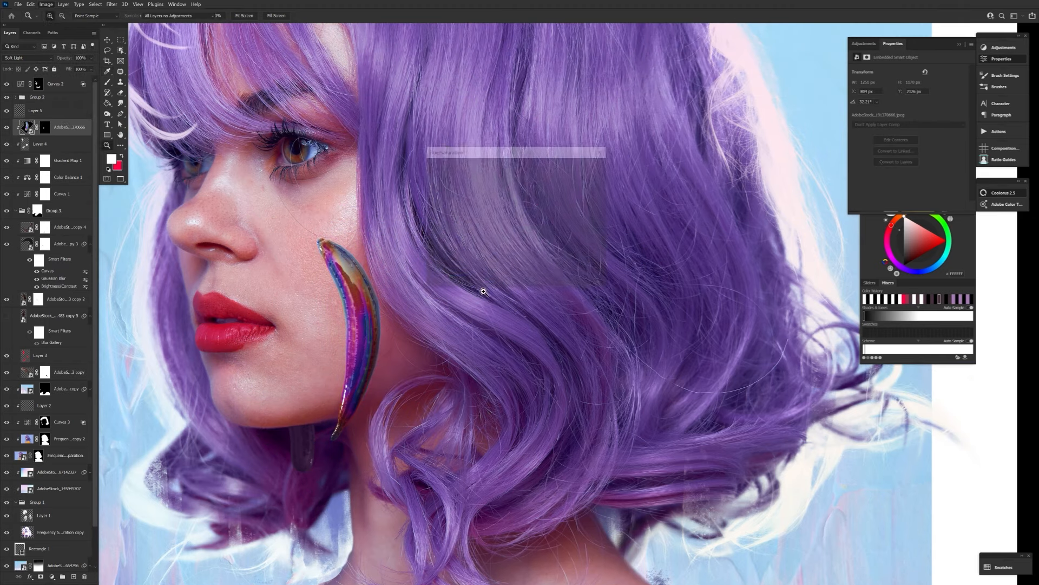
Shift the cheek texture's hue to +60 and saturation to -60, and change its blend mode to Overlay at 60% opacity.
key("ctrl+u")
left_click_drag(497, 204, 525, 207)
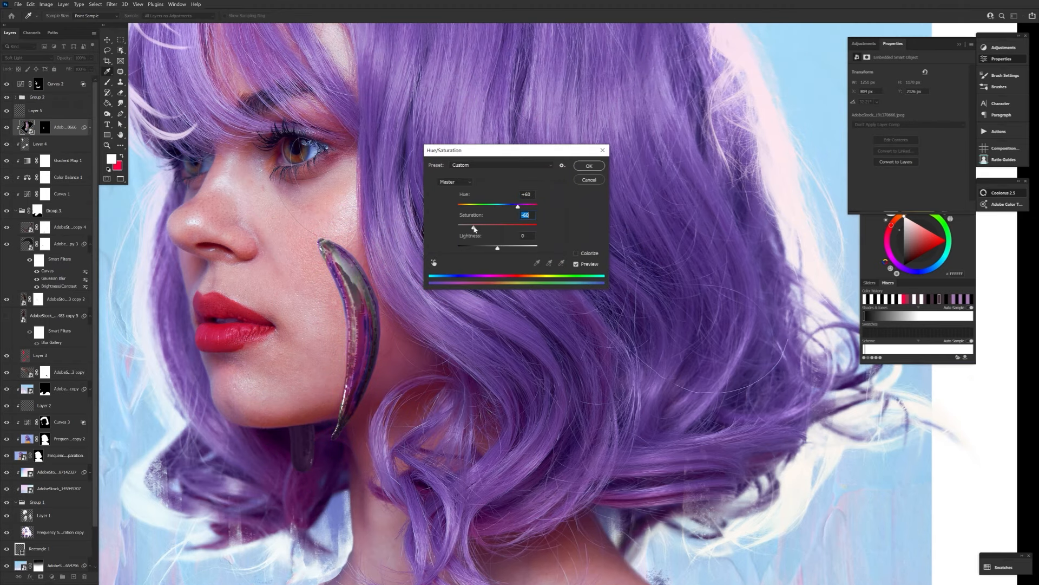
key("Return")
left_click(28, 58)
left_click(22, 143)
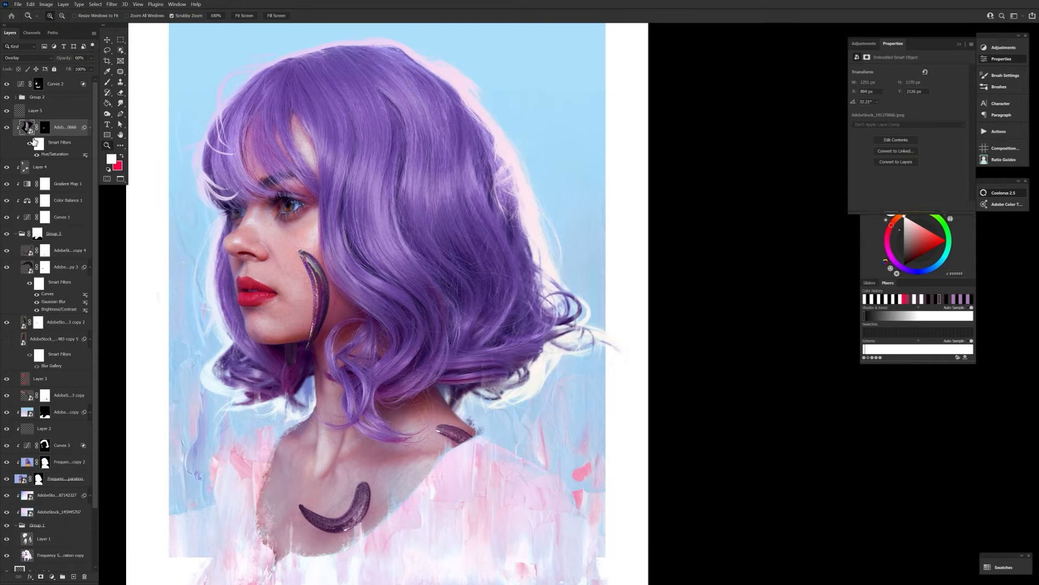
Duplicate the iridescent texture, warp it over the curved chest leech, and mask it to the leech's shape.
key("ctrl+j")
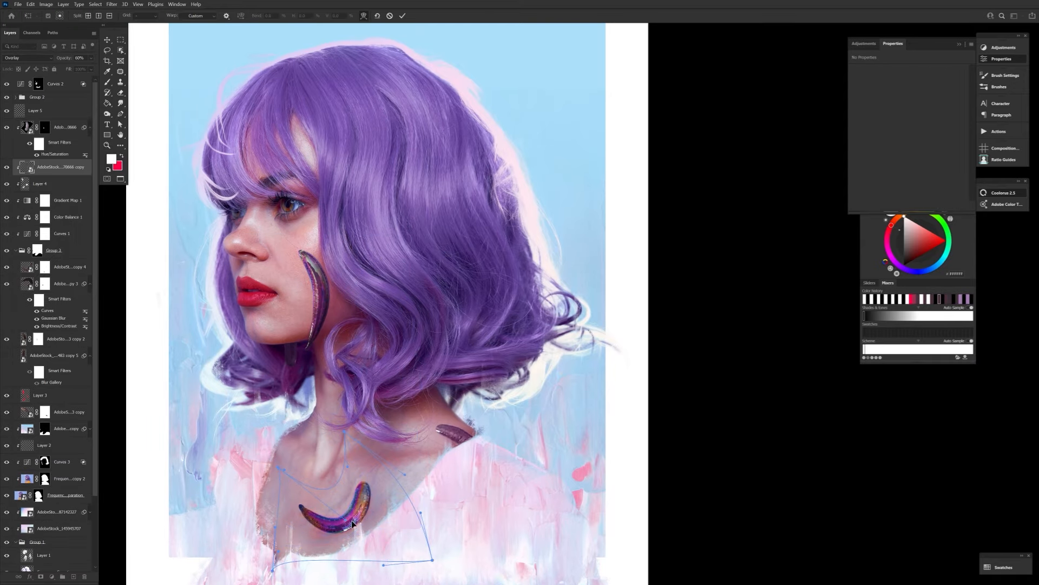
key("Return")
left_click(46, 437, "ctrl")
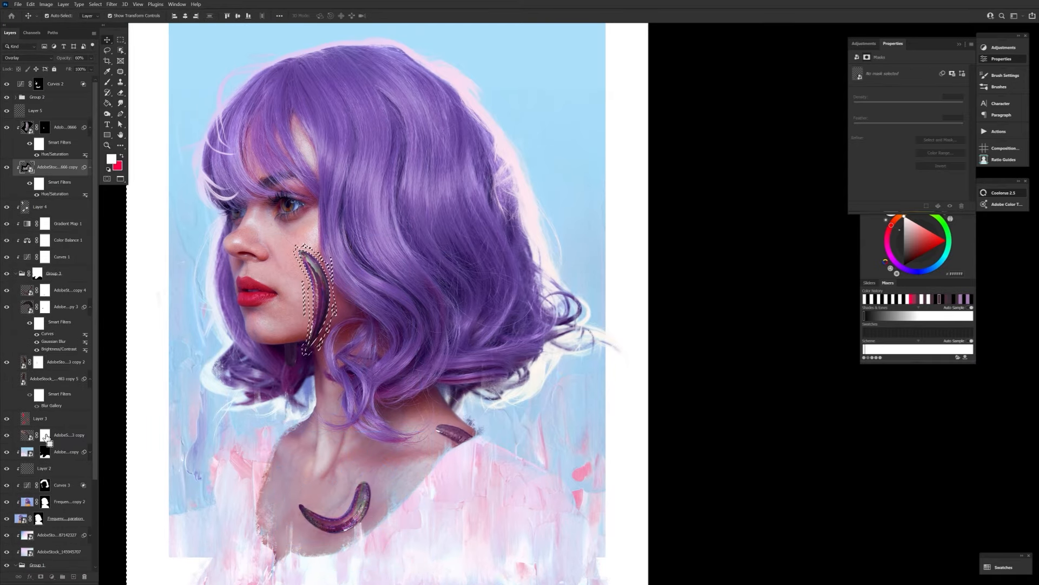
left_click(41, 576, "alt")
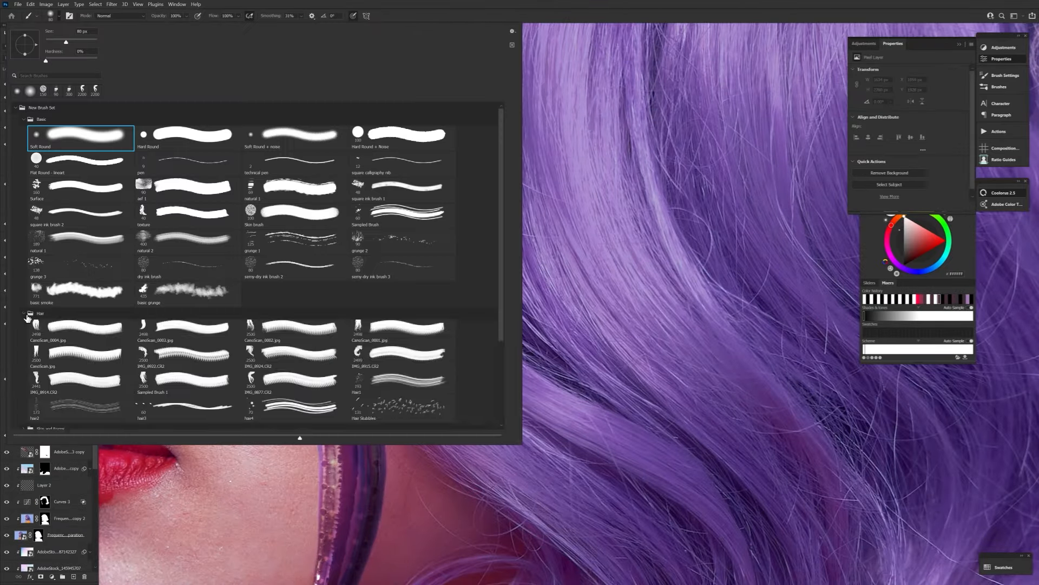
Paint thin white highlights along the cheek leech's upper tip, inner edge and tail on the new top layer.
key("Escape")
left_click_drag(295, 281, 387, 304)
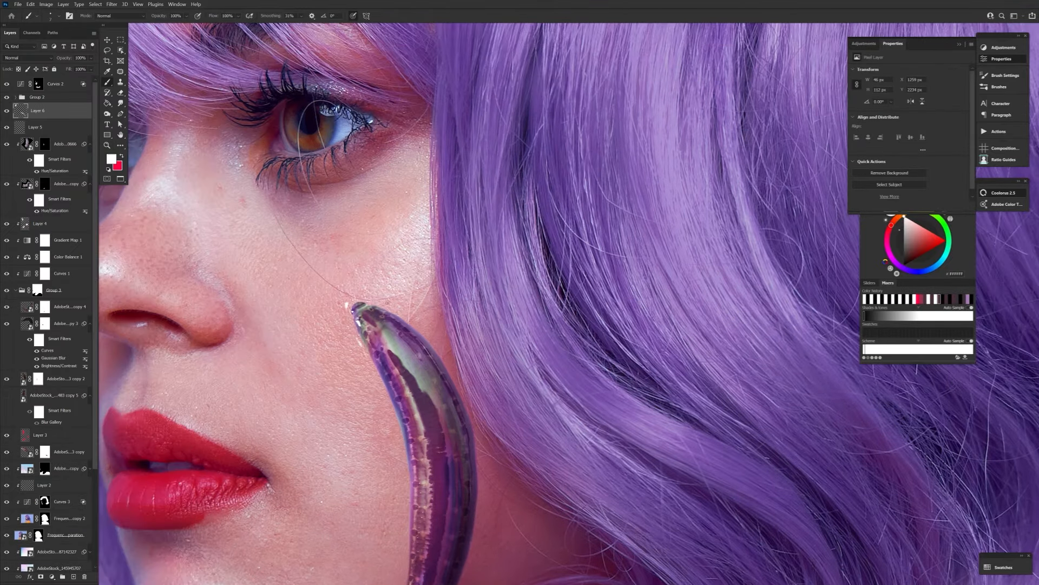
left_click_drag(379, 360, 417, 506)
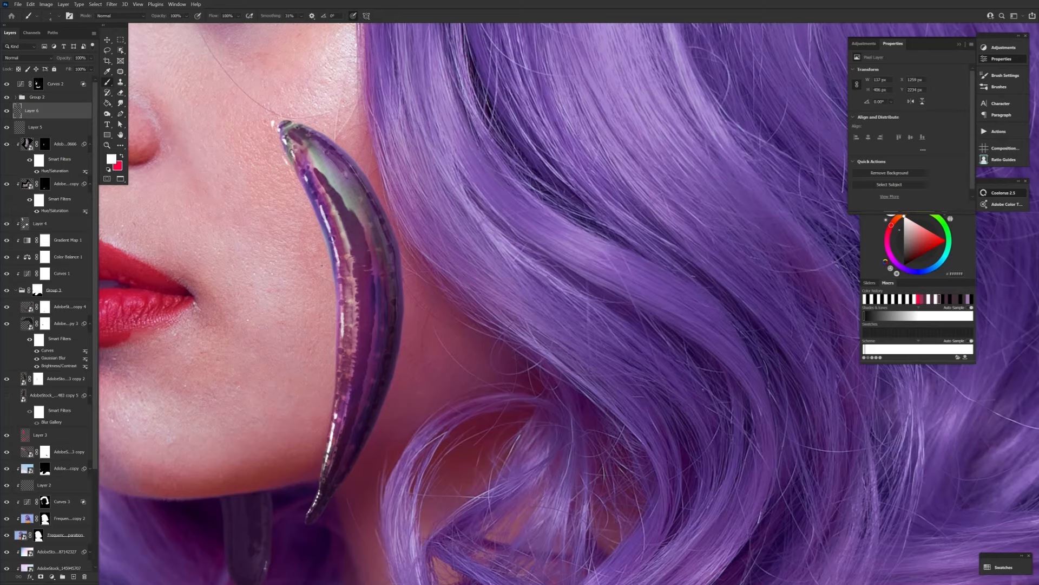
left_click_drag(338, 398, 321, 487)
key("bracketright")
mouse_move(352, 455)
left_mouse_down()
mouse_move(384, 407)
mouse_move(344, 467)
left_mouse_up()
key("bracketleft")
key("bracketleft")
key("bracketleft")
key("bracketleft")
key("bracketleft")
key("bracketleft")
key("bracketleft")
key("bracketleft")
key("bracketleft")
key("bracketleft")
key("bracketleft")
key("bracketleft")
left_click_drag(279, 126, 290, 120)
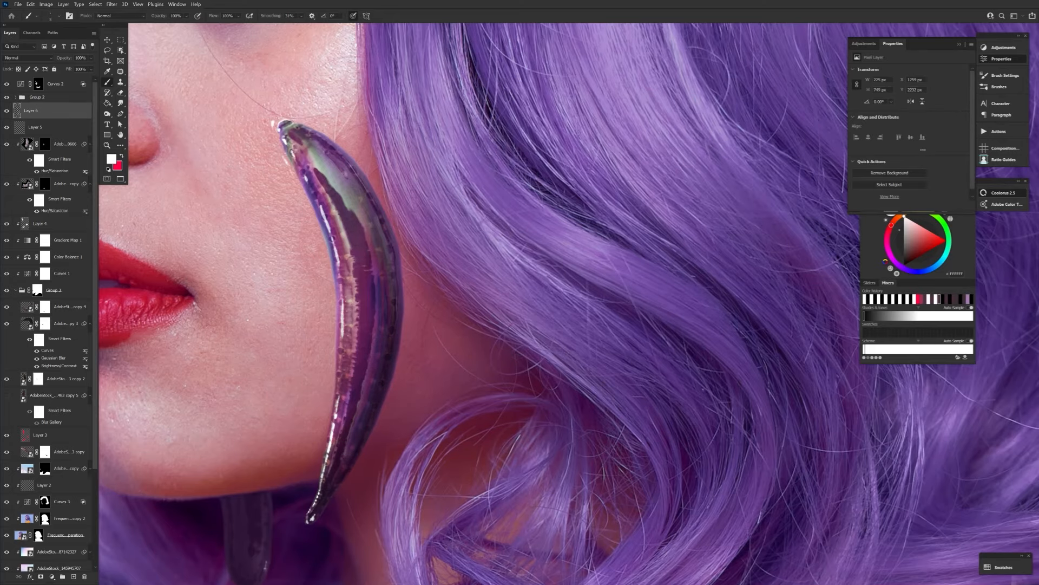
key("ctrl+0")
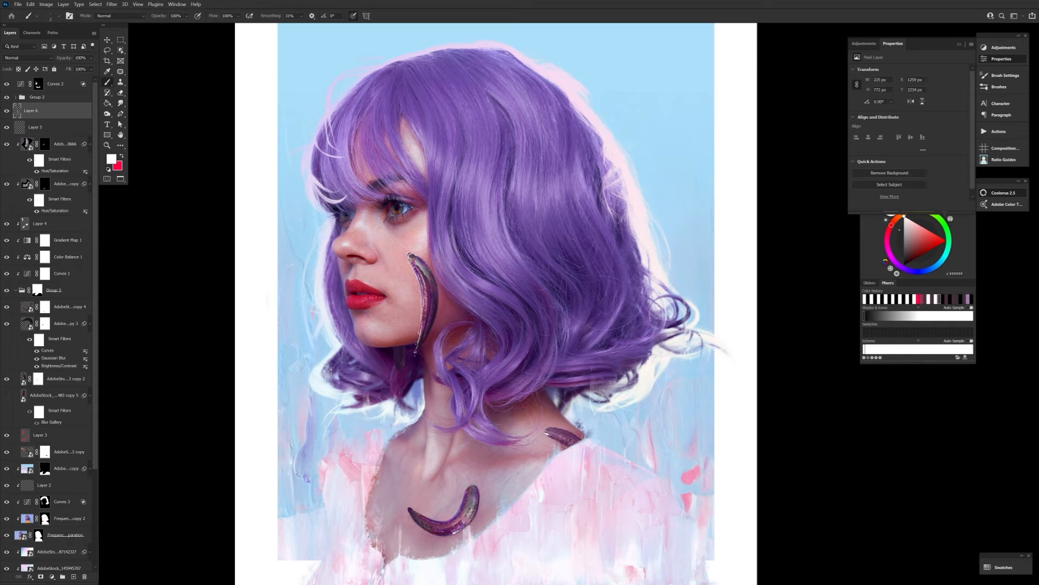
On a new layer, stamp a reddish Form set 20 wound texture at the cheek leech's upper tip and erase the excess.
left_click(69, 451)
left_click(74, 577)
key("x")
left_click(58, 16)
scroll(471, 367, "down", 5)
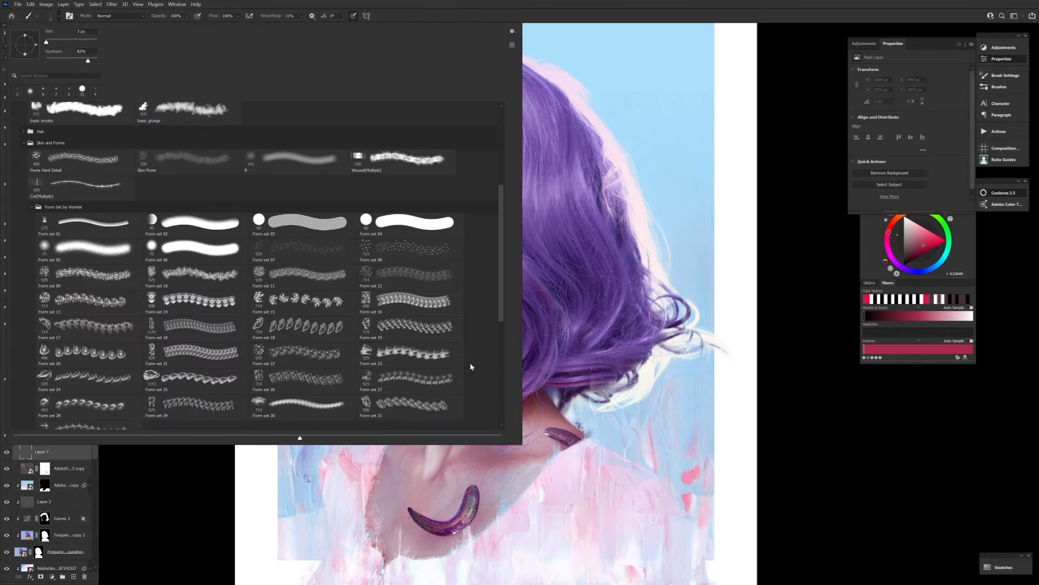
double_click(88, 353)
left_click(413, 250)
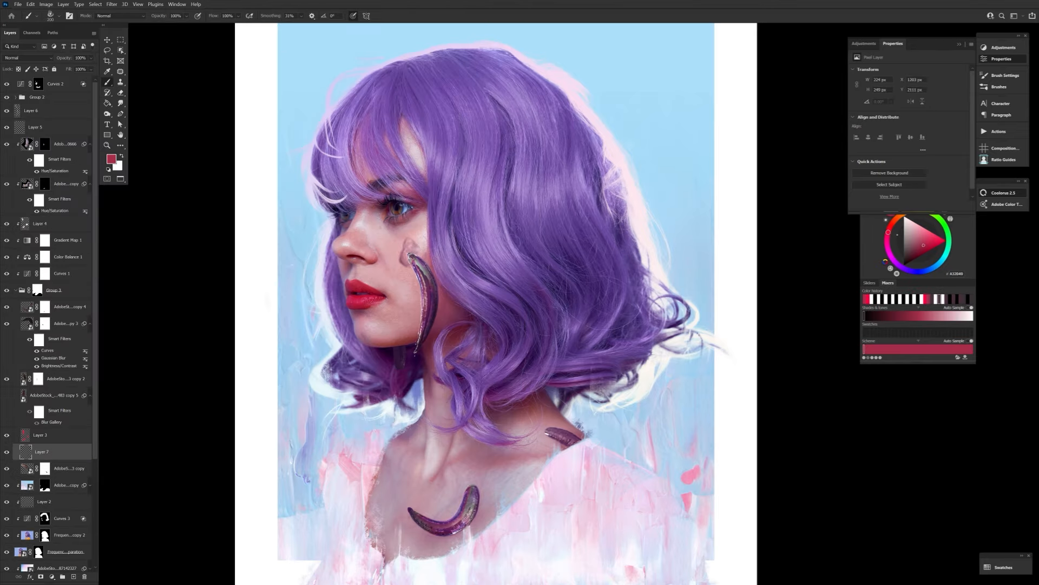
key("e")
left_click_drag(400, 256, 403, 266)
Stamp the same wound texture at the chest leech's pointed end and trim it with a larger eraser.
key("b")
left_click(416, 507)
key("ctrl+z")
left_click(413, 506)
key("e")
key("bracketright")
key("bracketright")
key("bracketright")
key("bracketright")
key("bracketright")
key("bracketright")
key("bracketright")
key("bracketright")
key("bracketright")
key("bracketright")
key("bracketright")
key("bracketright")
key("bracketright")
key("bracketright")
key("bracketright")
mouse_move(397, 516)
left_mouse_down()
mouse_move(411, 485)
mouse_move(423, 509)
left_mouse_up()
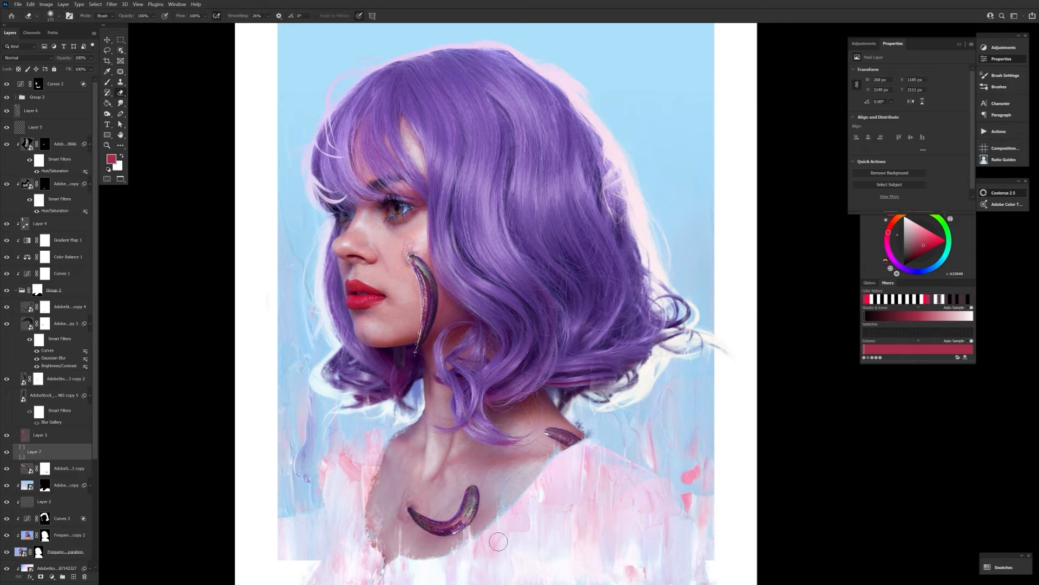
Stamp a different skin-form brush texture beside the cheek leech's upper tip and erase the surplus around it.
key("b")
left_click(59, 16)
scroll(195, 346, "down", 1)
double_click(195, 391)
left_click(436, 301, "alt")
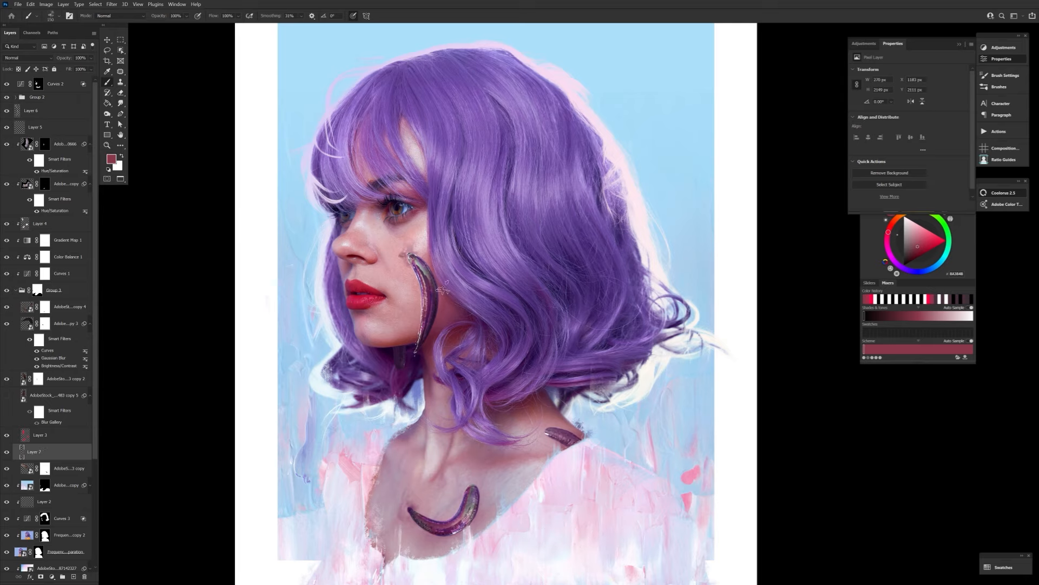
left_click(416, 256)
key("e")
key("bracketright")
key("bracketright")
key("bracketright")
key("bracketright")
key("bracketright")
key("bracketright")
key("bracketright")
key("bracketright")
key("bracketright")
Switch to a soft round brush at 14% flow, rotate the view, and sample a red from the portrait.
key("b")
left_click(59, 16)
double_click(194, 283)
key("r")
left_click_drag(677, 192, 457, 121)
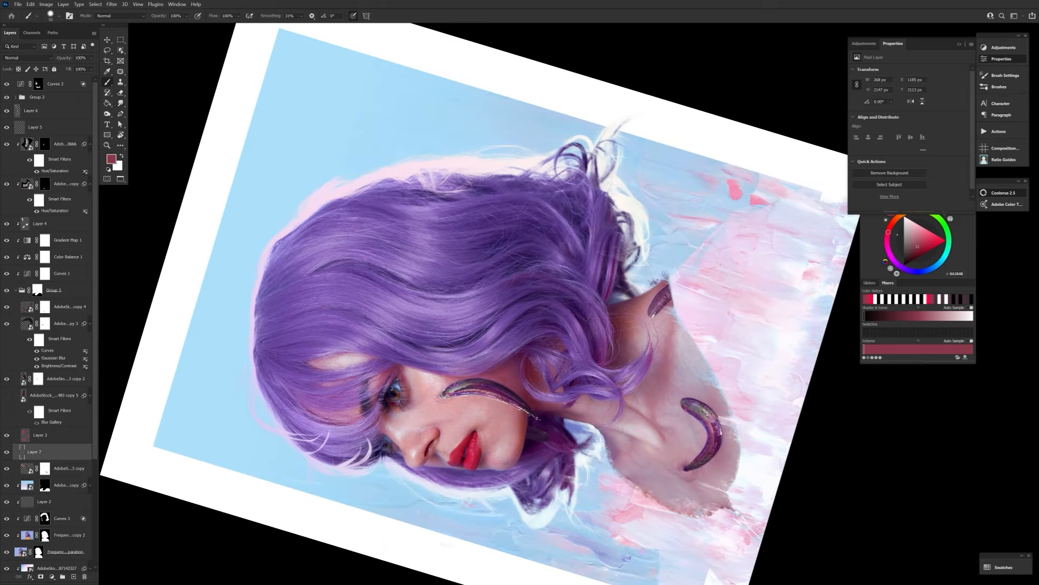
right_click(365, 331)
left_click(458, 378, "alt")
key("bracketright")
key("bracketright")
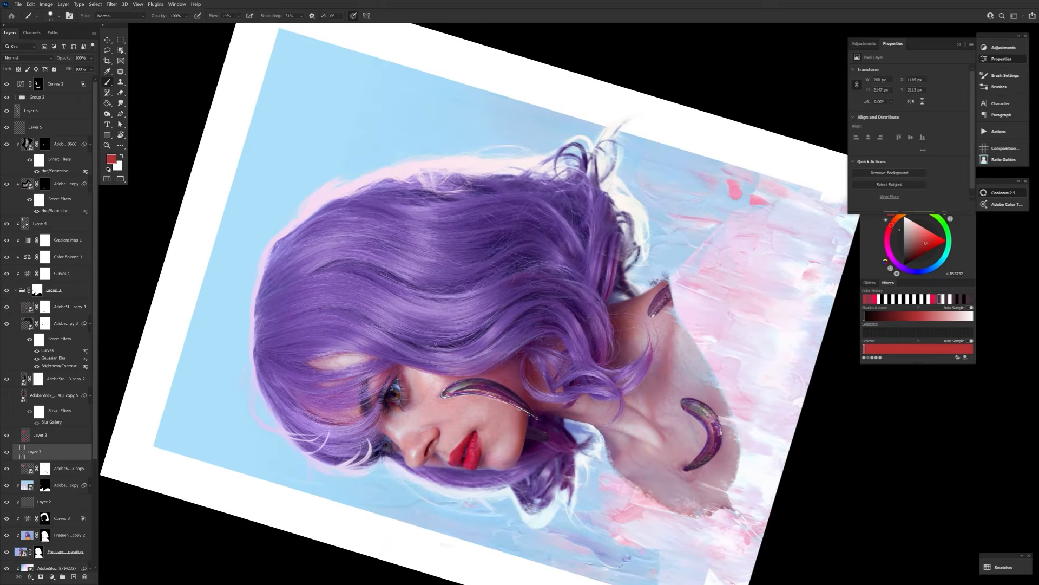
Paint soft red irritation on the skin around the cheek leech's upper tip with a large brush.
key("r")
left_click_drag(435, 344, 419, 264)
key("b")
key("bracketright")
key("bracketright")
key("bracketright")
key("bracketright")
left_click_drag(414, 308, 408, 290)
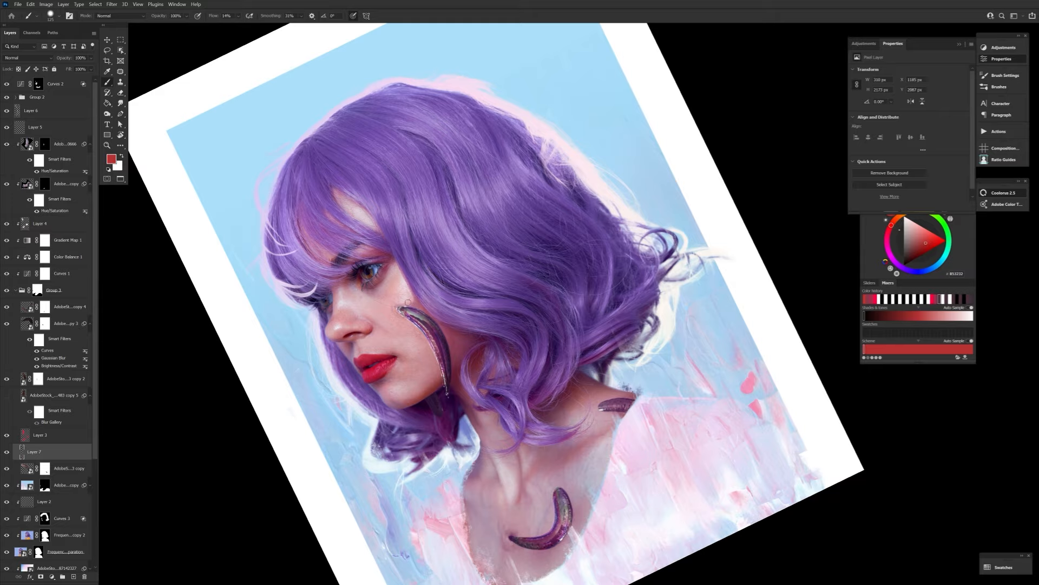
Shrink the brush and set the foreground color to pure red, ff0000.
key("bracketleft")
key("bracketleft")
key("bracketleft")
key("bracketleft")
key("bracketleft")
key("bracketleft")
key("bracketleft")
key("bracketleft")
key("bracketleft")
key("bracketleft")
key("bracketleft")
key("bracketleft")
key("bracketleft")
left_click(111, 158)
left_click(470, 356)
left_click(554, 352)
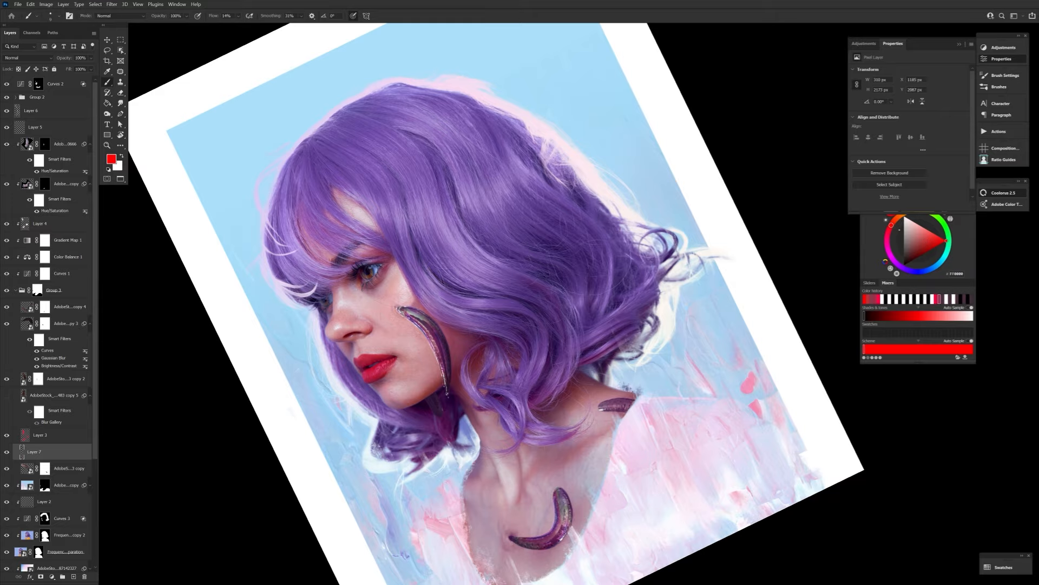
Rotate the view and paint pure red touches on the skin beside the cheek leech's bite, varying the brush size.
key("r")
left_click_drag(411, 302, 534, 235)
left_click_drag(542, 247, 466, 409)
key("bracketleft")
key("bracketleft")
key("bracketleft")
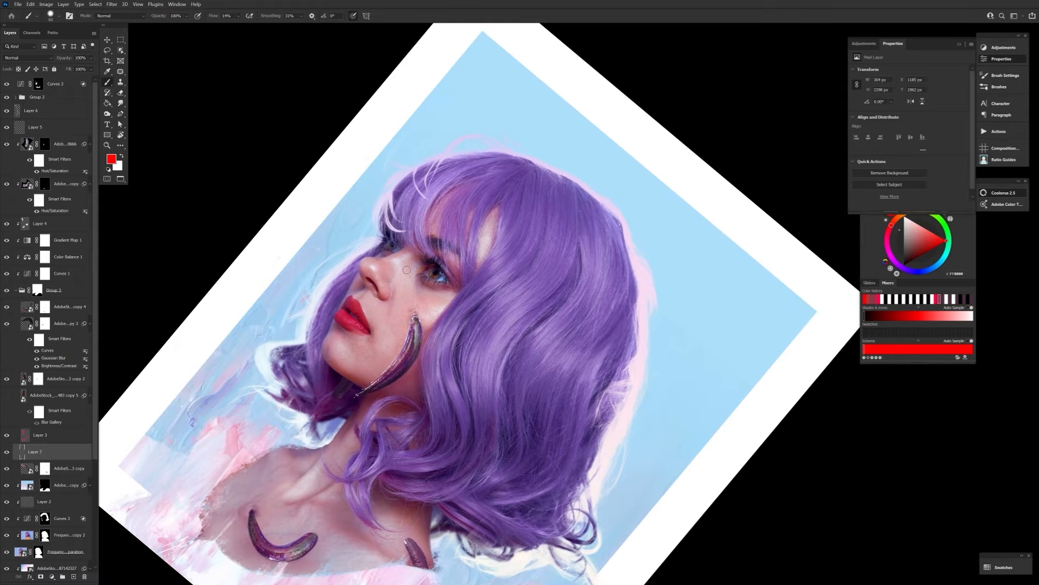
key("bracketright")
key("bracketright")
key("bracketright")
key("bracketright")
key("bracketright")
key("bracketright")
left_click_drag(406, 308, 405, 321)
key("bracketleft")
Reset the view rotation, add small red touches around the lower leeches, and pick the muted dark red 814343.
key("Escape")
left_click_drag(589, 476, 452, 341)
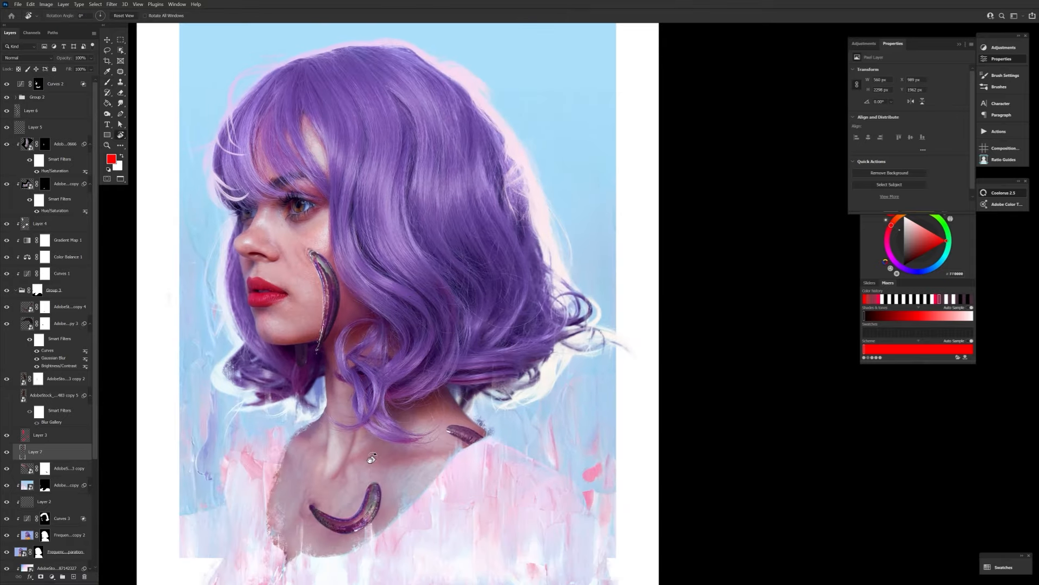
left_click_drag(369, 460, 368, 389)
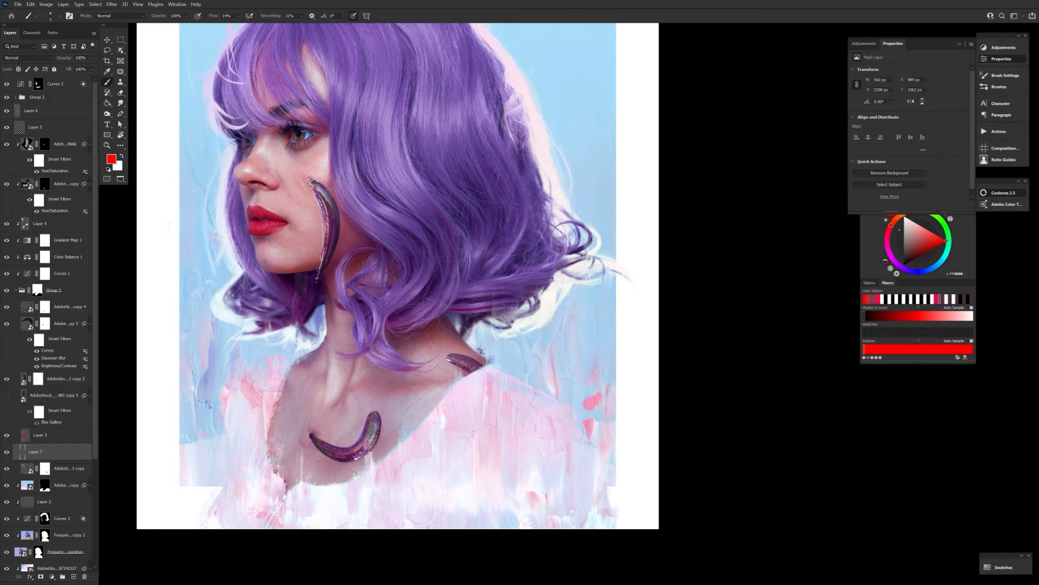
key("bracketright")
left_click(915, 246)
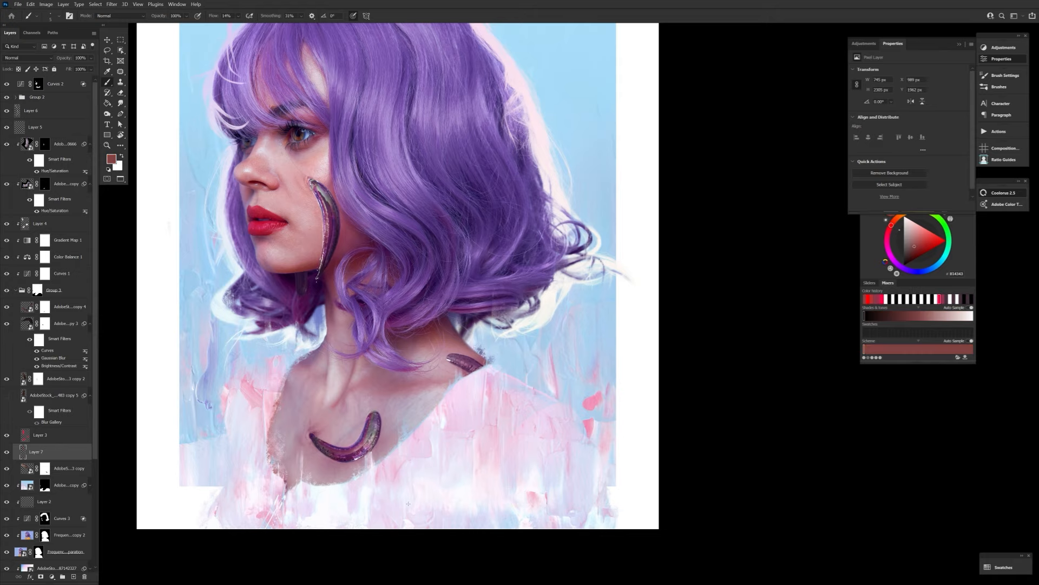
Flip the whole image horizontally and ready the Smudge tool on the topmost leech layer's mask.
key("ctrl+shift+h")
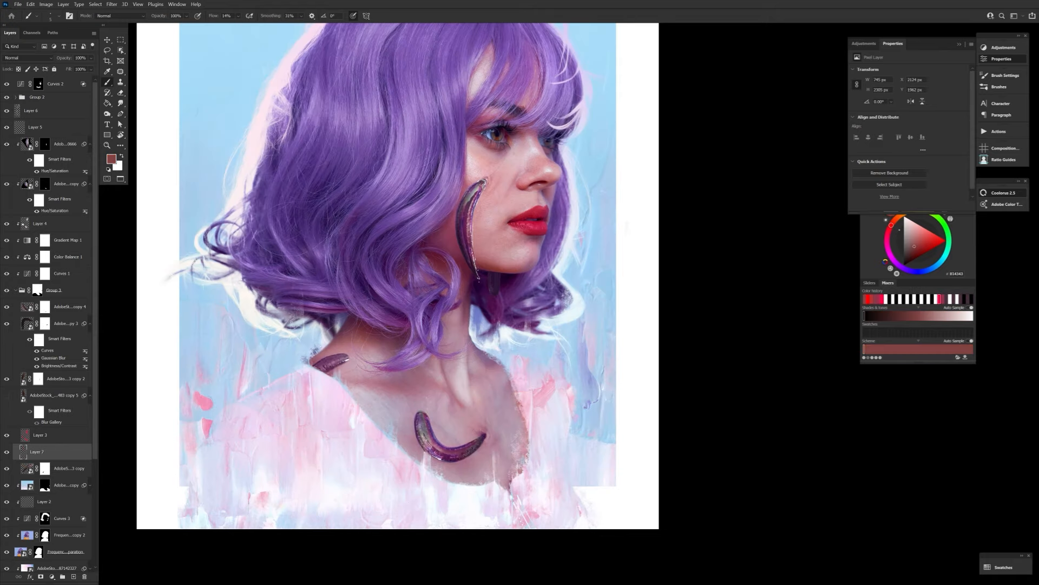
key("v")
left_click(45, 324)
left_click(27, 307)
left_click(45, 307)
key("r")
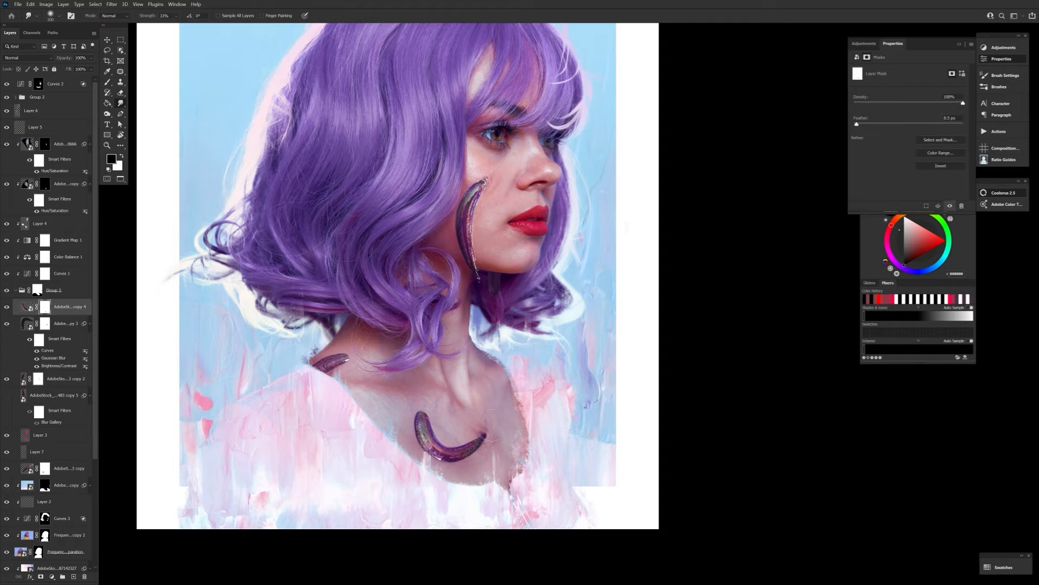
Select Layer 7, set the foreground color to pure red, ff0000, and reduce the brush size.
left_click(59, 131)
left_click(66, 448)
key("b")
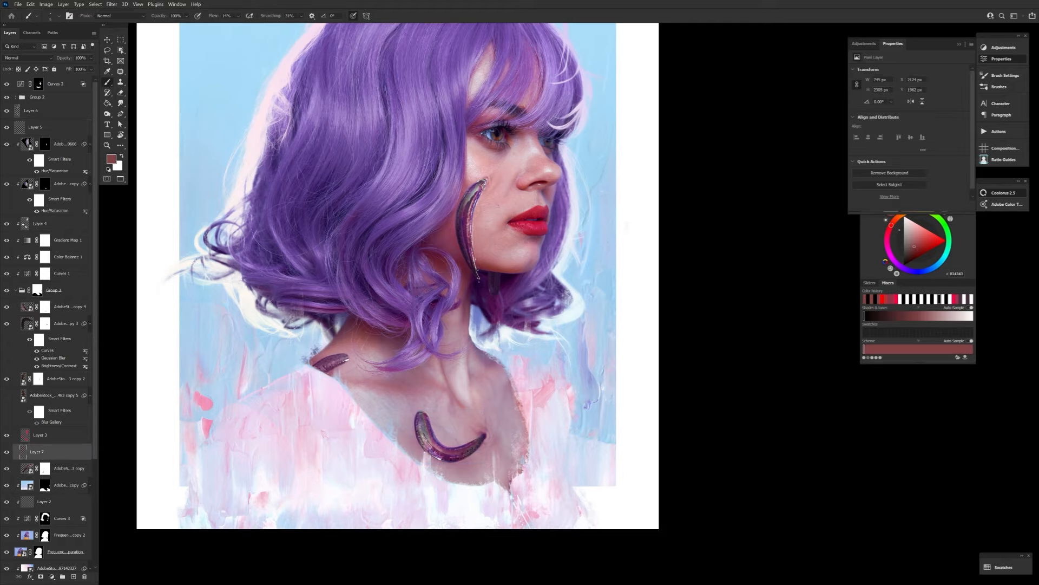
left_click_drag(501, 182, 425, 320)
left_click(112, 159)
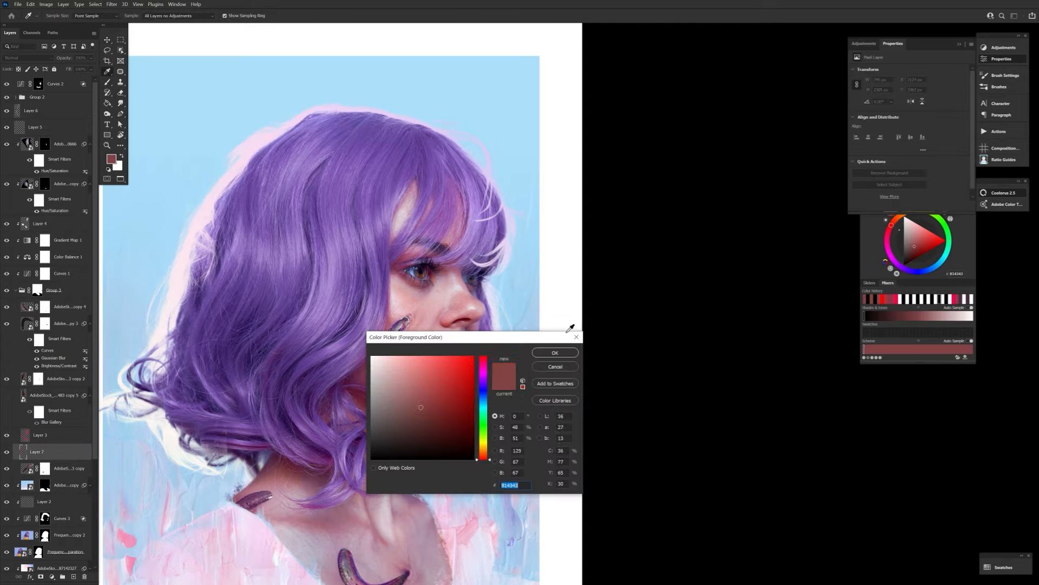
left_click(474, 355)
left_click(555, 352)
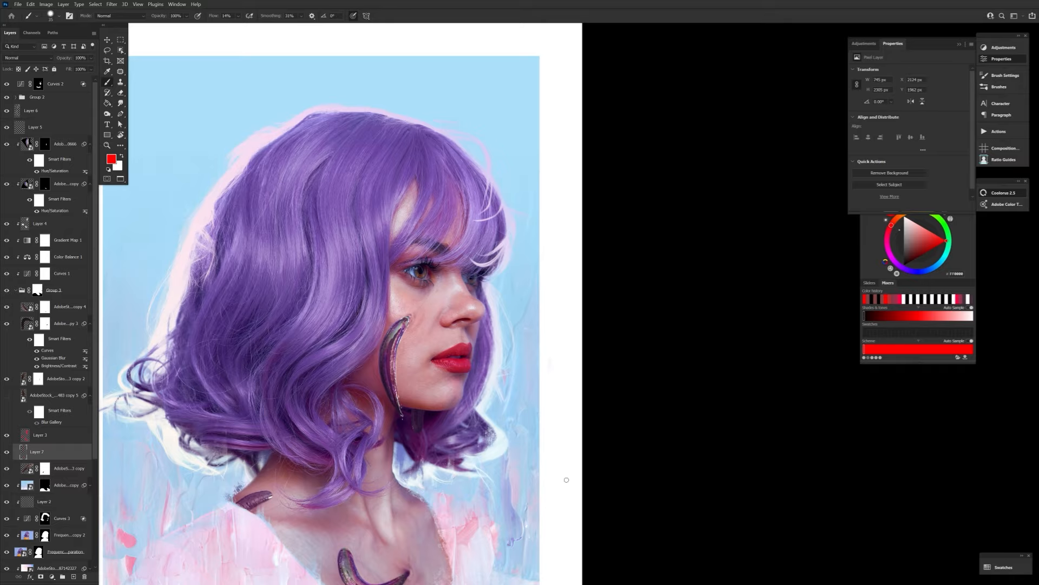
key("[")
key("[")
key("[")
key("[")
key("[")
key("[")
key("[")
left_click_drag(568, 468, 475, 408)
Select Layer 6, switch the foreground to white, choose another brush preset and set its flow to 100%.
left_click(54, 128)
left_click(54, 110)
key("v")
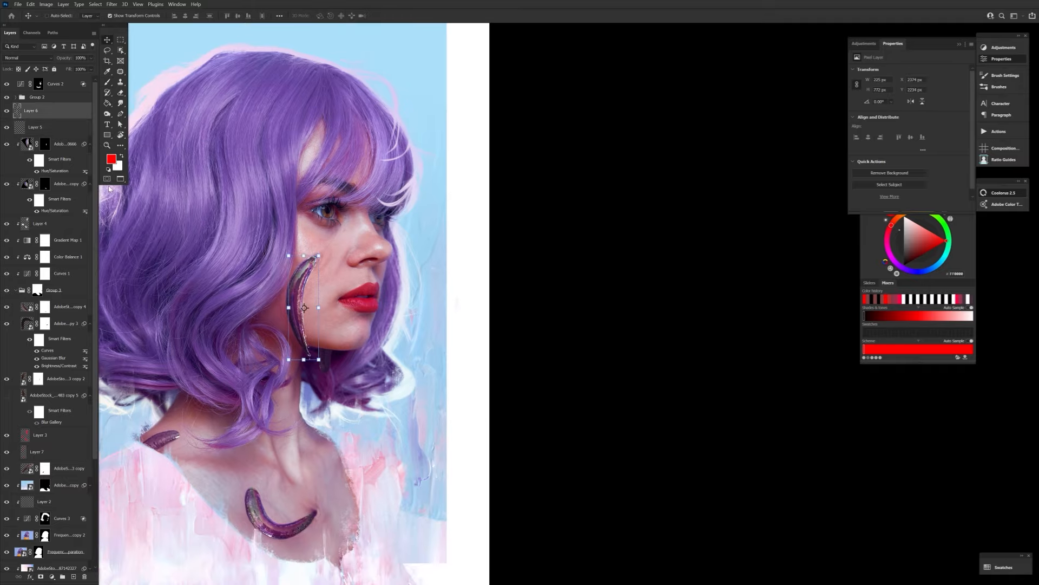
key("b")
key("x")
left_click(52, 15)
left_click_drag(499, 190, 500, 339)
double_click(99, 306)
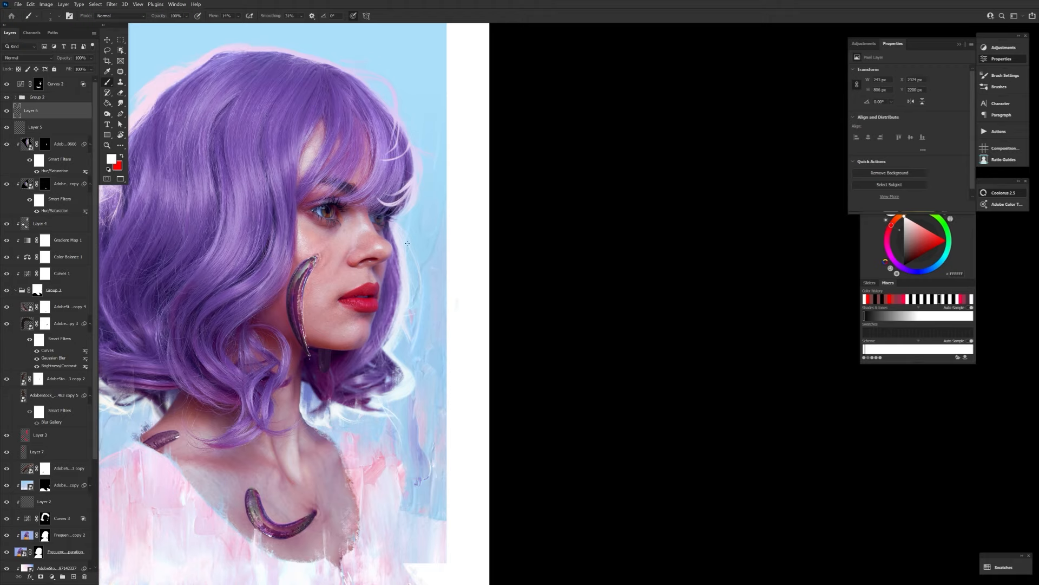
key("shift+0")
scroll(317, 257, "up", 8)
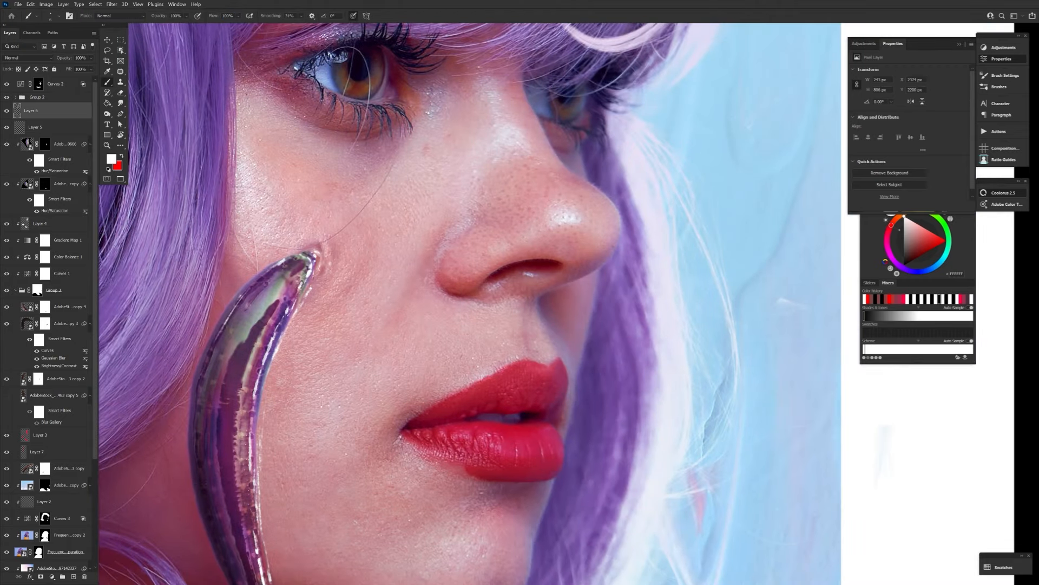
Add a new Overlay layer above Layer 3 and choose a brush and a dark red foreground color.
left_click(54, 435)
left_click(74, 577)
left_click(29, 58)
left_click(22, 165)
key("x")
left_click(112, 159)
left_click(546, 353)
left_click(53, 16)
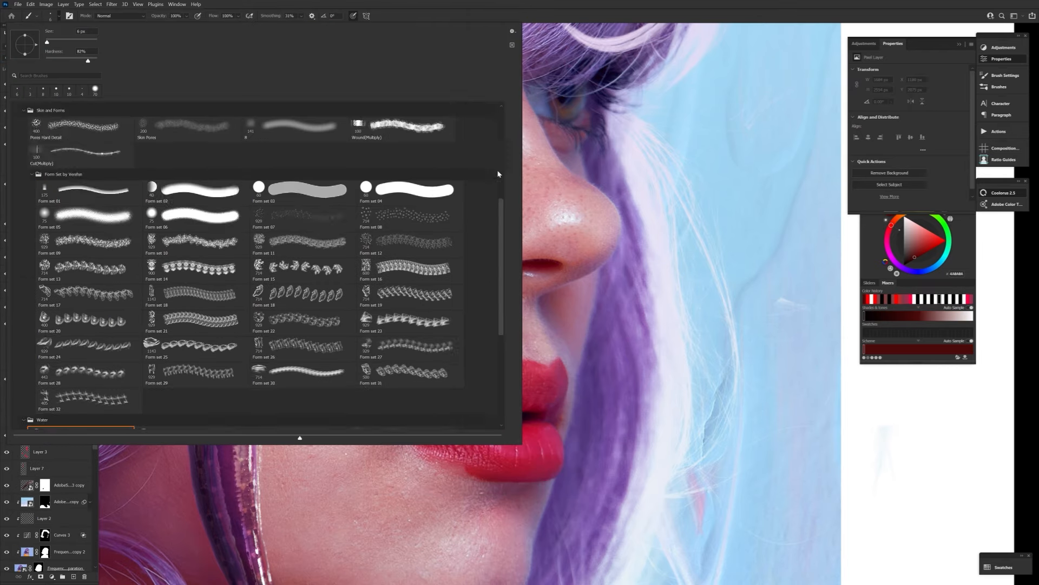
type("ff0000")
left_click(551, 351)
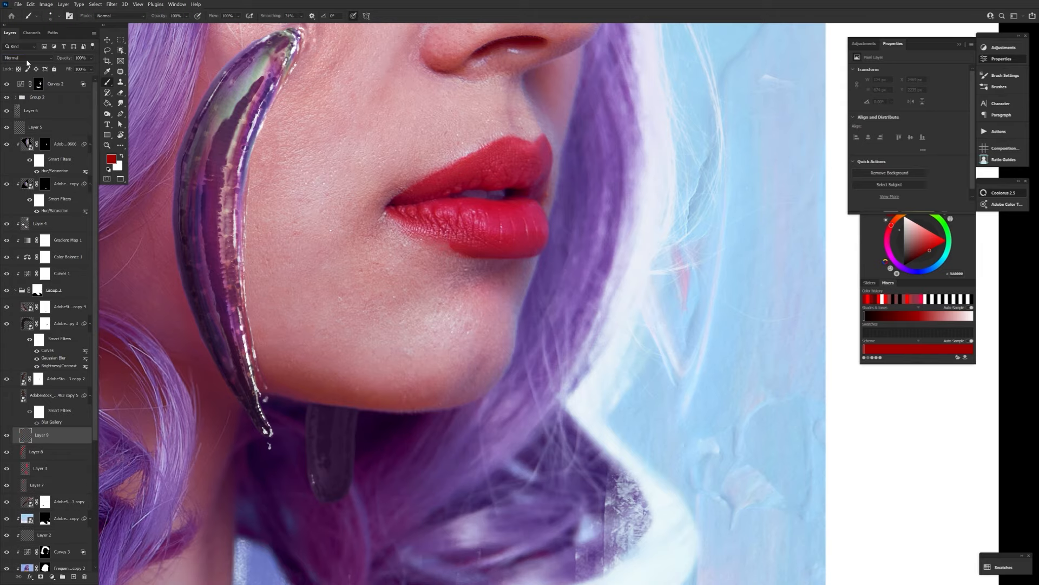
Paint dark red strokes along the cheek leech on a Multiply layer, picking reds from the Blood swatches.
left_click(988, 60)
left_click_drag(244, 299, 265, 399)
left_click_drag(301, 32, 283, 83)
left_click_drag(329, 349, 244, 352)
left_click(868, 548)
left_click(901, 560)
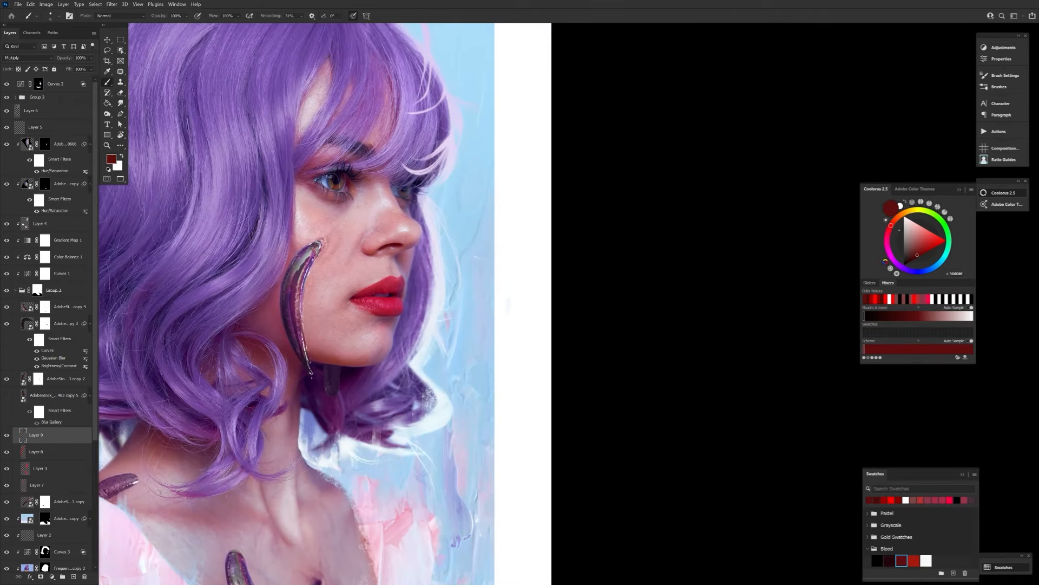
left_click(914, 560)
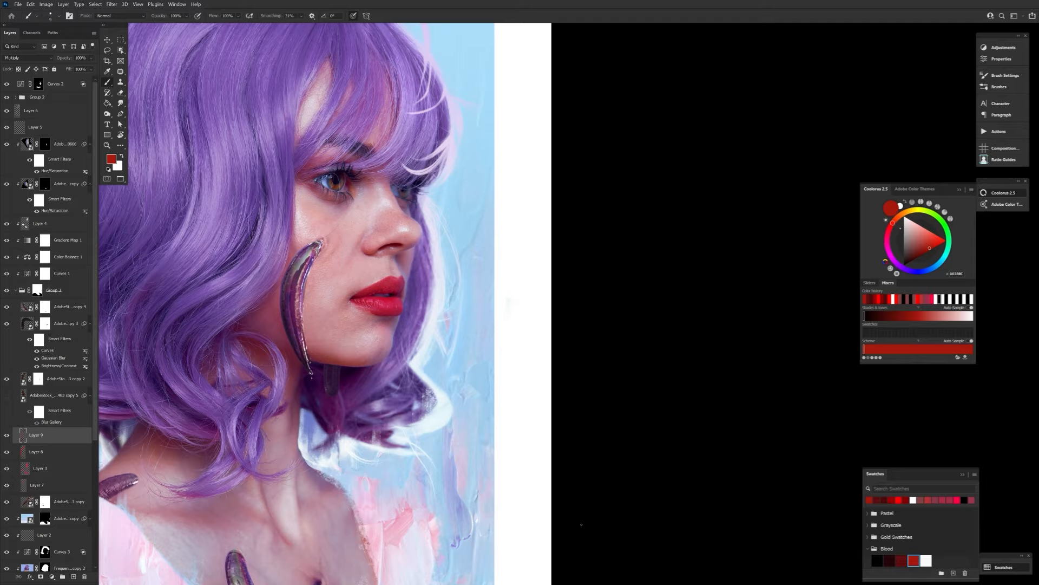
Select Layer 8, flip the whole image horizontally and apply the canvas crop.
left_click(48, 452)
left_click_drag(410, 254, 347, 224)
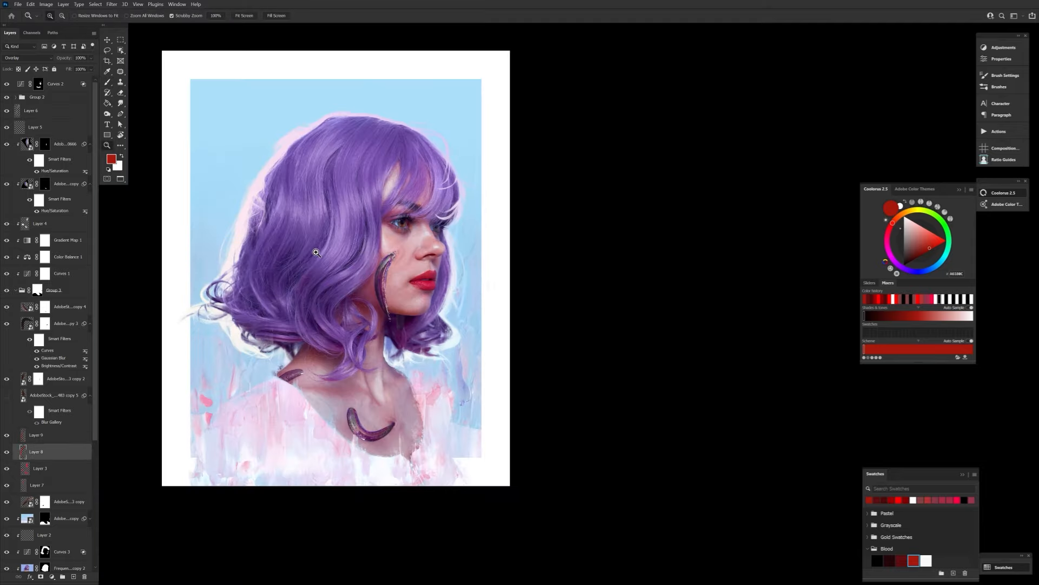
key("ctrl+shift+h")
left_click_drag(405, 290, 384, 291)
key("c")
left_click_drag(345, 117, 345, 110)
key("Return")
key("v")
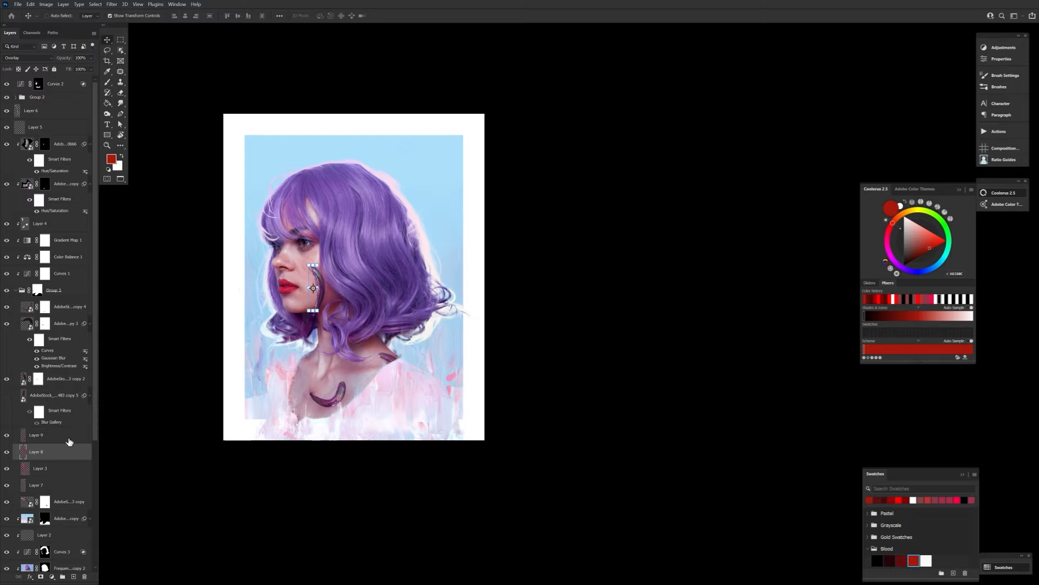
Nudge all portrait layers above Rectangle 1 slightly to the right within the frame.
key("shift+Right")
key("shift+Right")
key("shift+Right")
key("shift+Right")
key("shift+Right")
key("shift+Right")
key("ctrl+z")
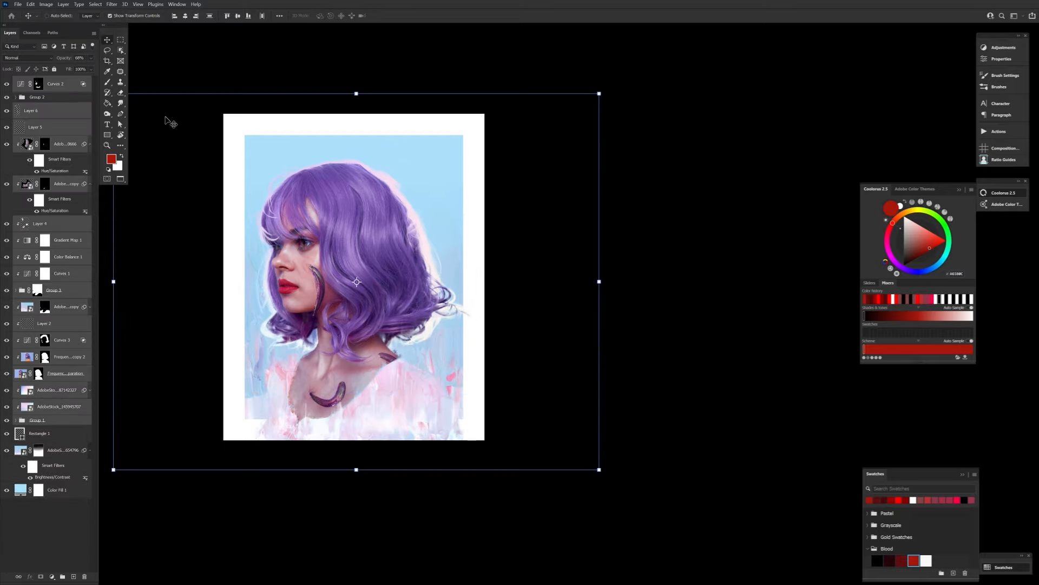
key("shift+Right")
key("shift+Right")
key("shift+Right")
key("shift+Right")
key("shift+Right")
key("shift+Left")
key("shift+Left")
key("shift+Left")
key("shift+Left")
key("shift+Left")
key("shift+Left")
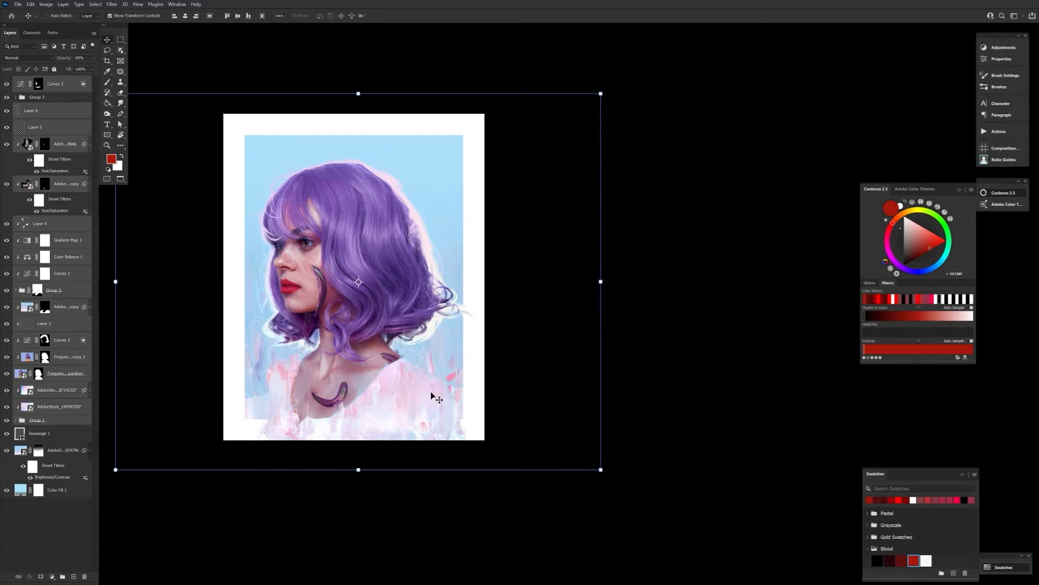
Try to adjust the shape settings and position of the Rectangle 1 backdrop.
left_click(54, 434)
left_click(107, 135)
double_click(135, 16)
type("600")
key("Return")
left_click(108, 41)
left_click_drag(232, 523, 231, 497)
key("z")
left_click(294, 487)
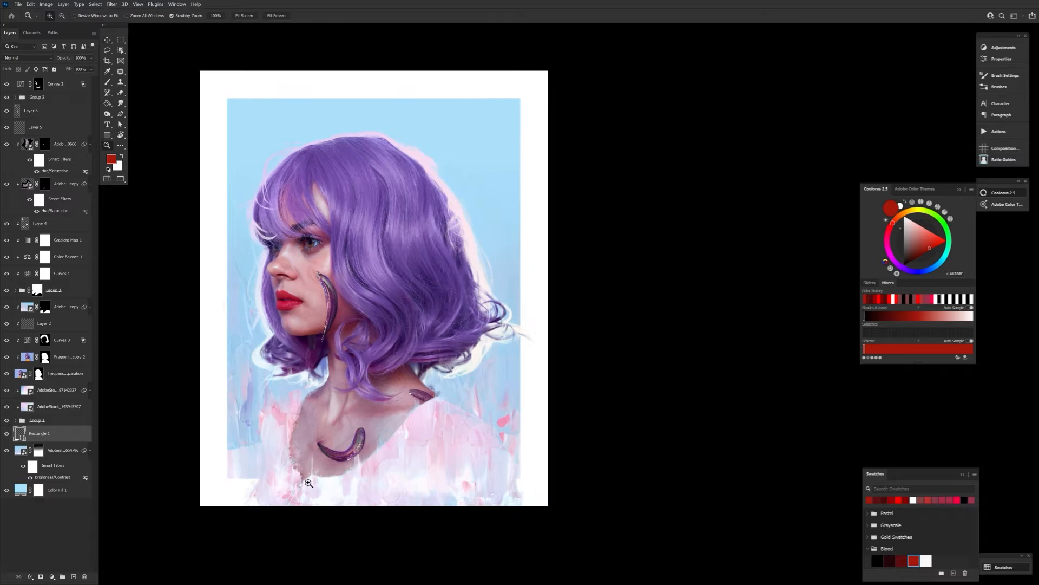
Expand Group 1, toggle the painted texture layer above it to compare, and adjust its Brightness/Contrast smart filter.
left_click(54, 307)
left_click(36, 420)
left_click(15, 420)
left_click(7, 390)
left_click(7, 391)
left_click(90, 390)
double_click(56, 417)
left_click_drag(184, 456, 169, 437)
left_click(220, 427)
Switch the foreground color to white and recheck the texture layer's Brightness/Contrast smart filter.
key("x")
left_click(112, 159)
left_click(488, 461)
double_click(56, 418)
left_click(220, 427)
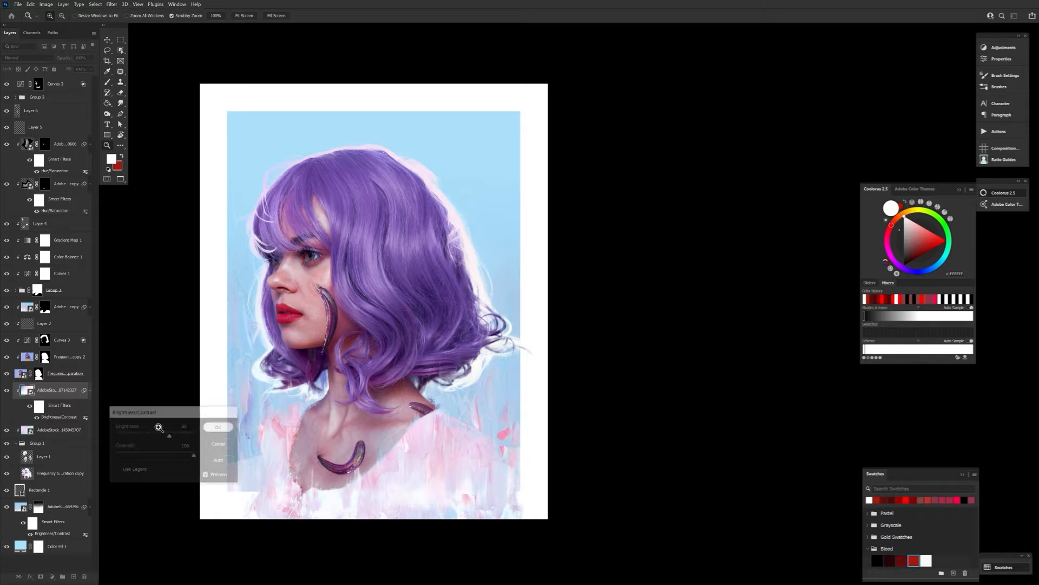
left_click(112, 159)
left_click(488, 454)
Add a new empty layer directly below the leech group, Group 3.
left_click(54, 110)
left_click(54, 323)
left_click(65, 307)
left_click(74, 576)
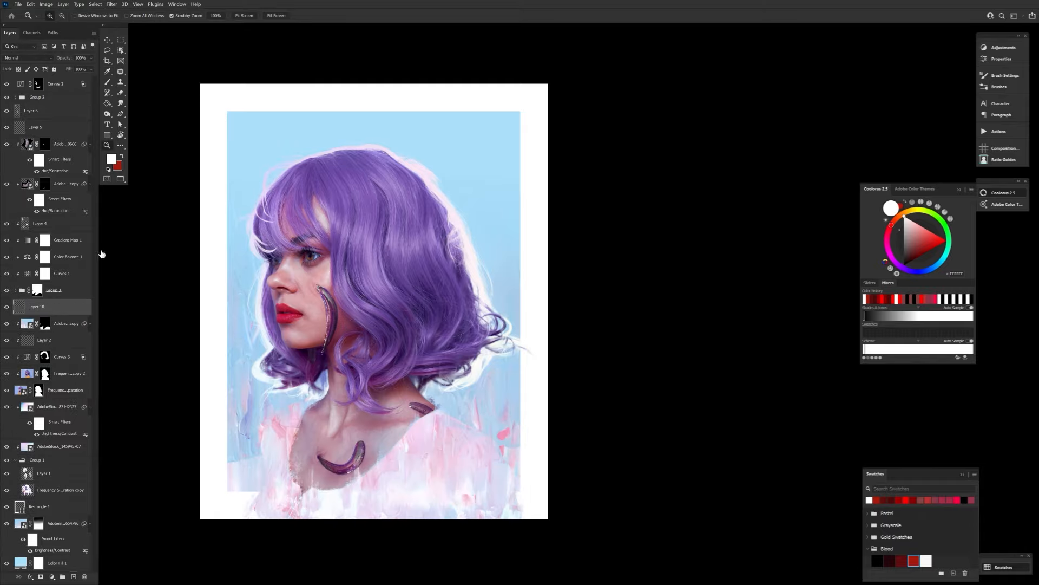
left_click_drag(401, 351, 461, 346)
left_click_drag(460, 325, 418, 322)
Add a Color Lookup adjustment below Group 3, set its opacity and blend mode, and invert its mask to black.
left_click(1003, 47)
left_click(915, 74)
left_click(924, 71)
left_click(905, 117)
mouse_move(64, 58)
left_mouse_down()
mouse_move(19, 64)
mouse_move(65, 58)
left_mouse_up()
left_click(26, 57)
left_click(22, 64)
left_click(37, 307)
key("ctrl+i")
Paint white with a soft brush on the Color Lookup mask over the face, neck and chest, enlarging the brush as needed.
key("b")
left_click(58, 16)
left_click(302, 406)
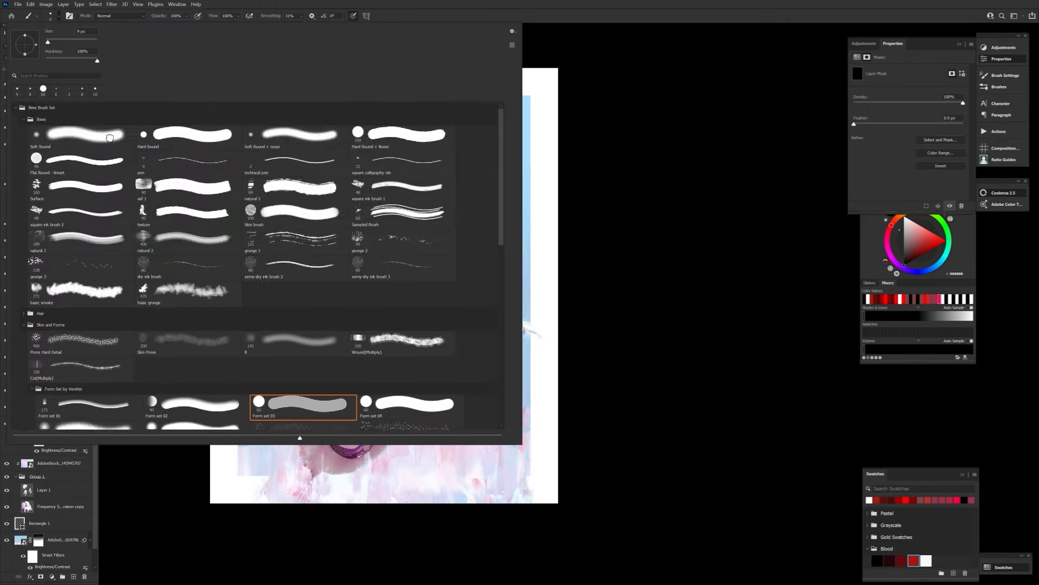
key("x")
left_click_drag(311, 295, 330, 265)
key("]")
left_click_drag(342, 413, 339, 396)
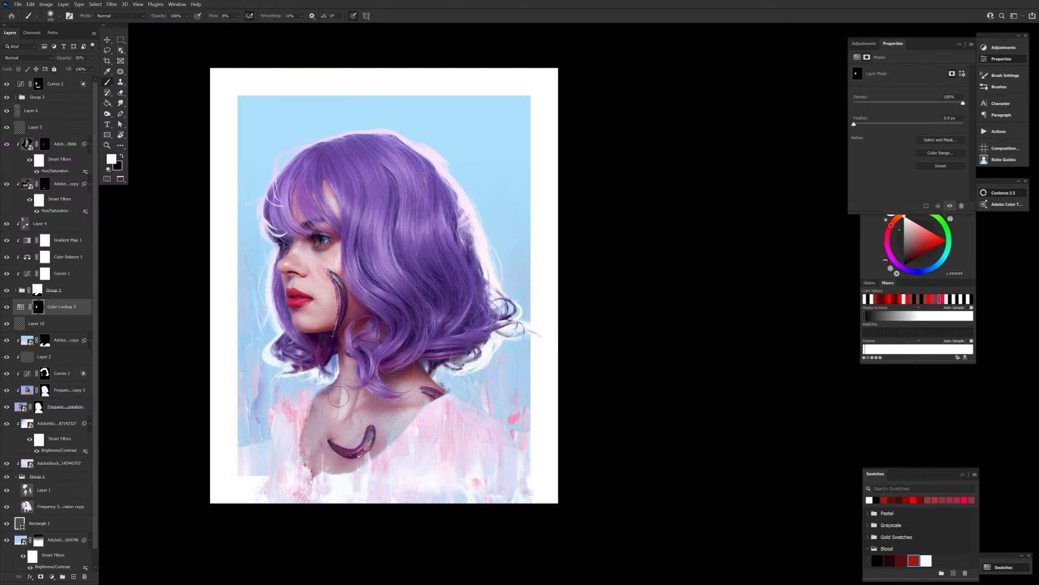
left_click_drag(327, 267, 301, 211)
key("]")
key("]")
mouse_move(408, 392)
left_mouse_down()
mouse_move(376, 402)
mouse_move(396, 418)
left_mouse_up()
Swap the mask colors, vary the brush size, compare the Color Lookup layer on and off, and reduce its opacity.
key("x")
key("bracketleft")
key("bracketleft")
key("bracketleft")
key("bracketleft")
key("bracketleft")
key("bracketright")
key("bracketright")
key("bracketright")
key("bracketright")
key("bracketright")
key("bracketright")
key("bracketright")
left_click(7, 307)
left_click(6, 307)
left_click_drag(64, 57, 61, 58)
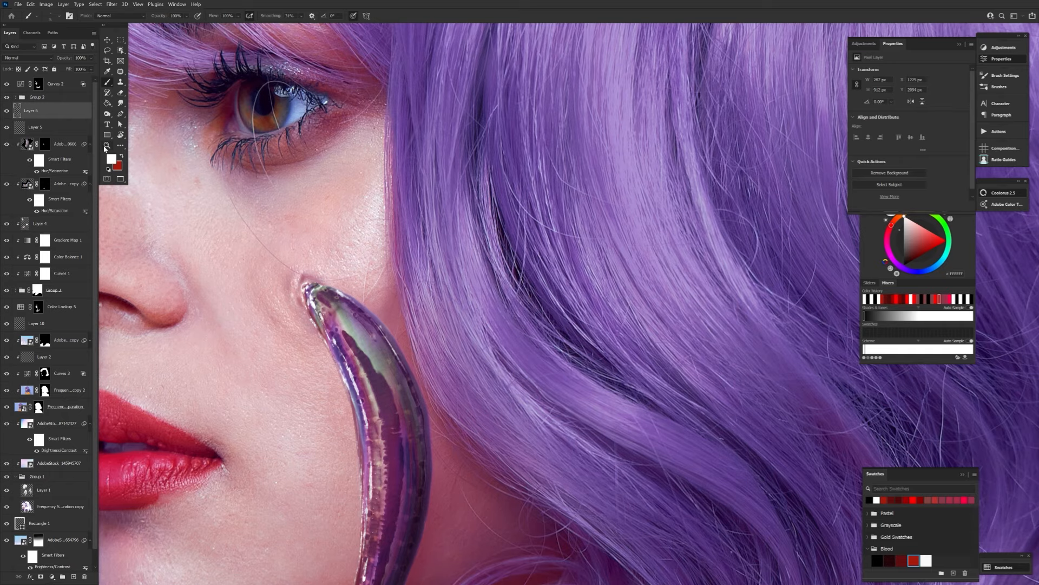
Add a new layer above Layer 6 and choose a small brush for fine white details.
left_click(107, 145)
left_click_drag(233, 363, 173, 364)
left_click_drag(187, 313, 222, 313)
left_click(74, 577)
left_click_drag(278, 379, 314, 379)
key("b")
left_click_drag(304, 302, 310, 431)
left_click(59, 16)
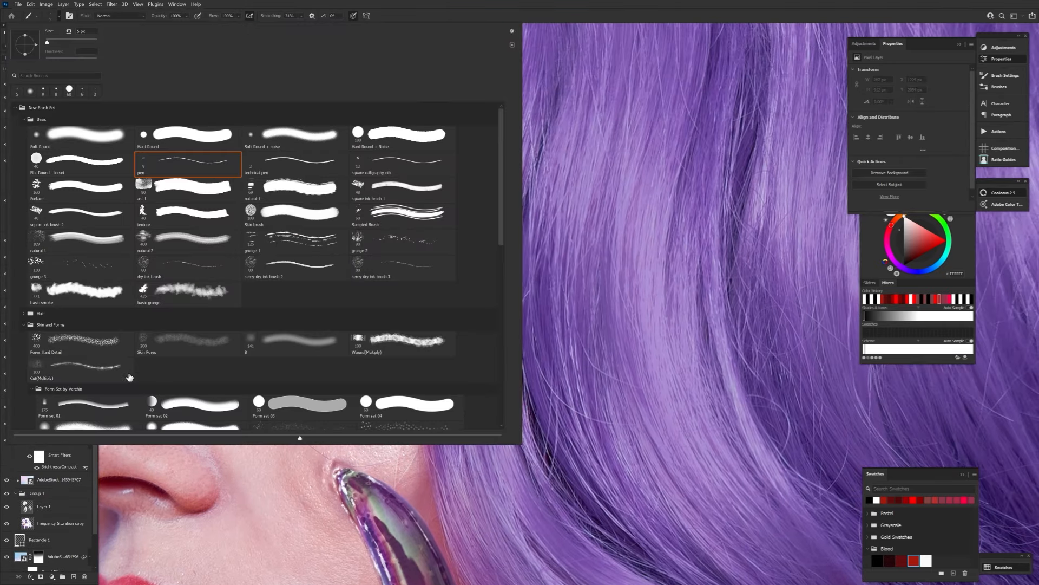
double_click(43, 91)
Rotate the view and paint tiny white wet highlights around the eye's outer corner, varying the brush size.
left_click_drag(261, 301, 263, 309)
left_click_drag(361, 273, 414, 465)
key("r")
left_click_drag(414, 465, 357, 326)
key("bracketright")
key("bracketright")
key("bracketright")
key("bracketright")
key("bracketright")
left_click_drag(369, 311, 374, 316)
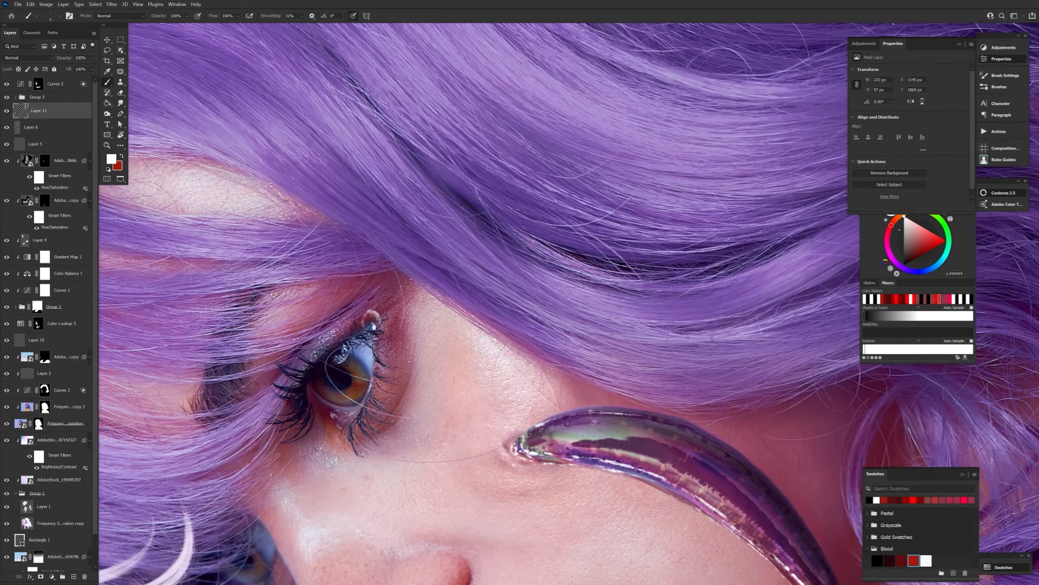
key("bracketright")
key("bracketright")
key("bracketright")
key("bracketright")
key("bracketright")
key("bracketright")
key("bracketright")
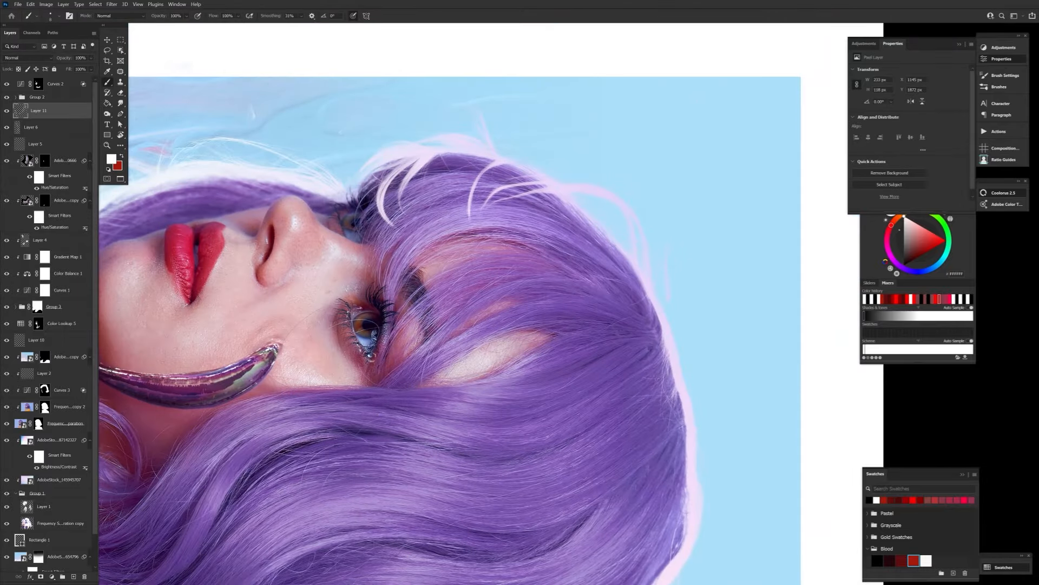
Add a Soft Light layer at 22% opacity above Layer 6, reset to black and choose the Form set 03 brush.
left_click(38, 127)
left_click(73, 576)
key("d")
left_click(28, 58)
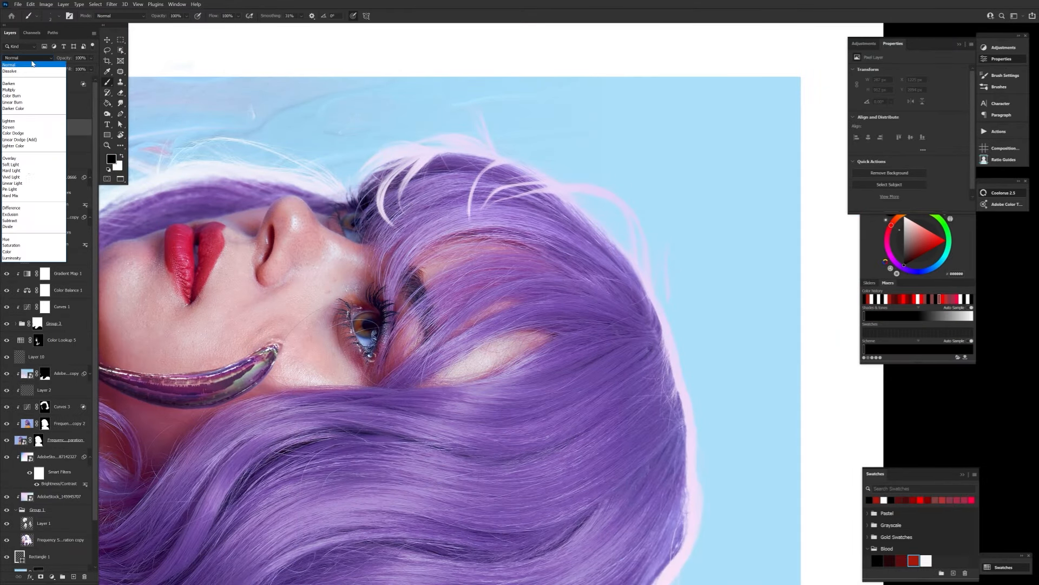
left_click(16, 162)
left_click(59, 16)
left_click(35, 387)
double_click(303, 403)
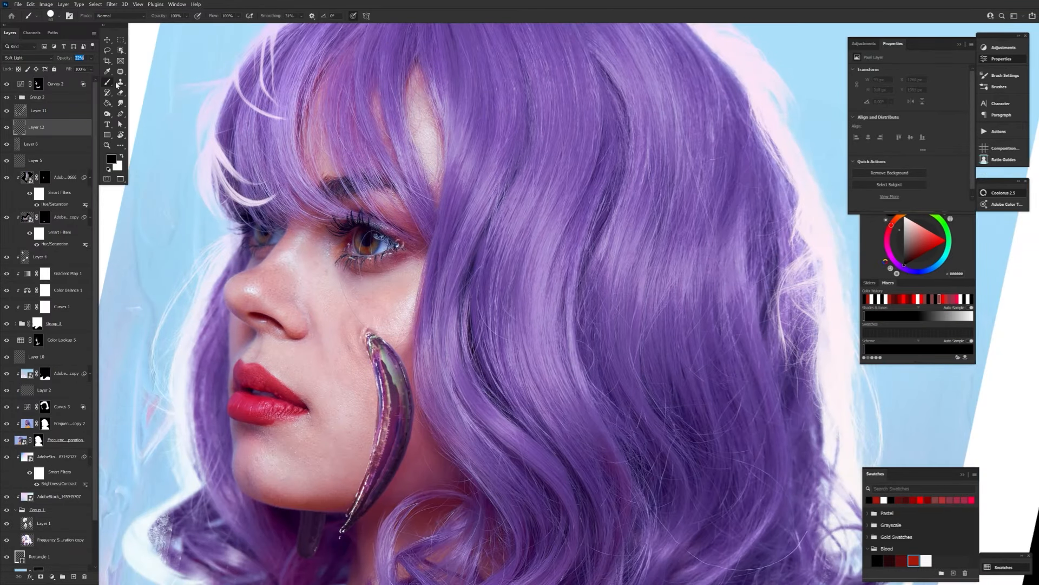
Paint soft black tear shading on the cheek beneath the eye.
left_click_drag(497, 445, 538, 476)
left_click_drag(389, 260, 386, 302)
key("[")
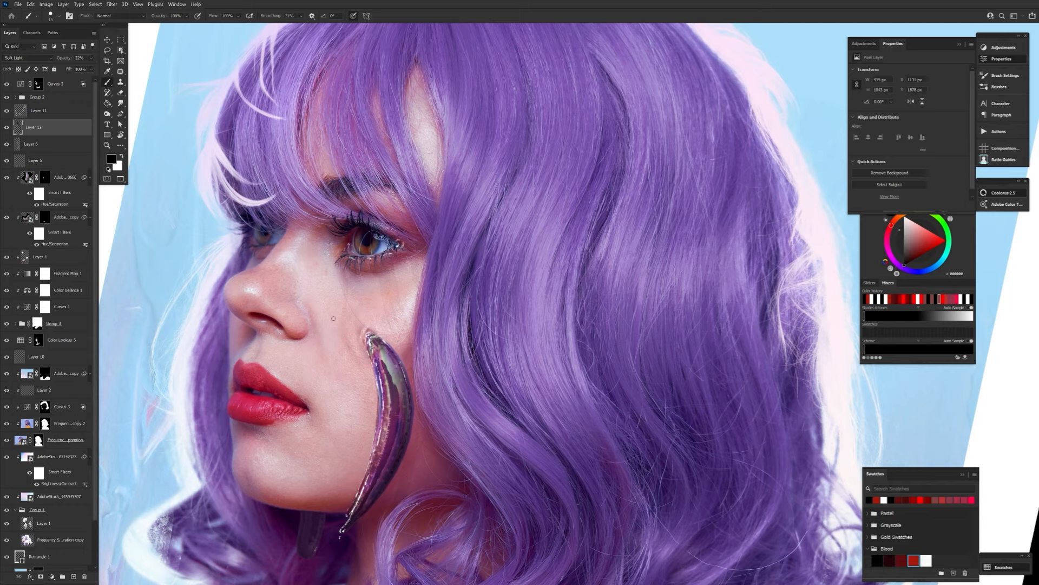
Switch to white, enlarge the brush and paint a small teardrop highlight below the eye on the layer above.
key("alt+]")
key("x")
key("]")
key("]")
key("]")
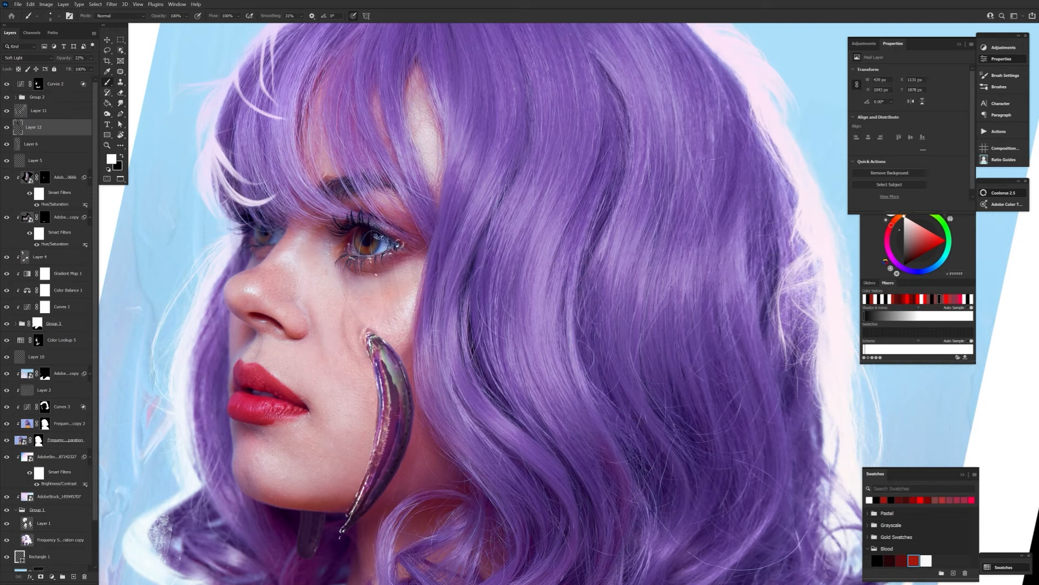
left_click_drag(372, 269, 375, 273)
left_click(51, 16)
left_click(51, 16)
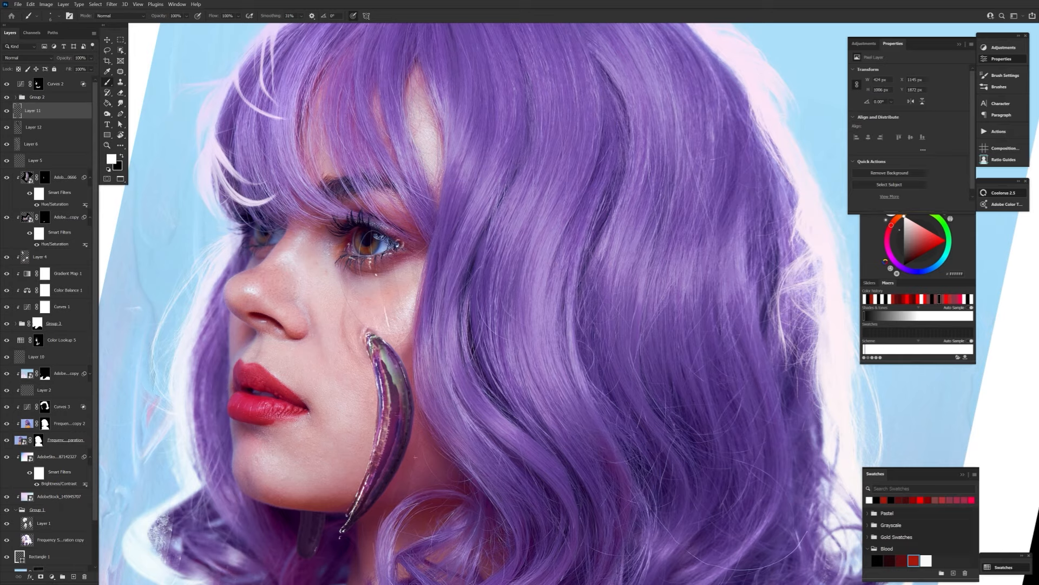
Try a thin white tear streak running down the cheek beneath the eye, varying the brush size.
key("ctrl+z")
left_click_drag(415, 457, 407, 493)
left_click(51, 15)
left_click(51, 15)
key("[")
mouse_move(392, 277)
left_mouse_down()
mouse_move(401, 340)
mouse_move(399, 328)
left_mouse_up()
key("ctrl+z")
key("ctrl+z")
key("]")
left_click_drag(390, 279, 402, 327)
key("ctrl+z")
left_click_drag(394, 281, 403, 328)
key("ctrl+z")
Straighten the rotated canvas, make Layer 12 active and choose the Eraser tool.
key("r")
key("Escape")
key("ctrl+0")
key("ctrl+plus")
scroll(405, 367, "up", 1)
left_click(58, 131)
key("e")
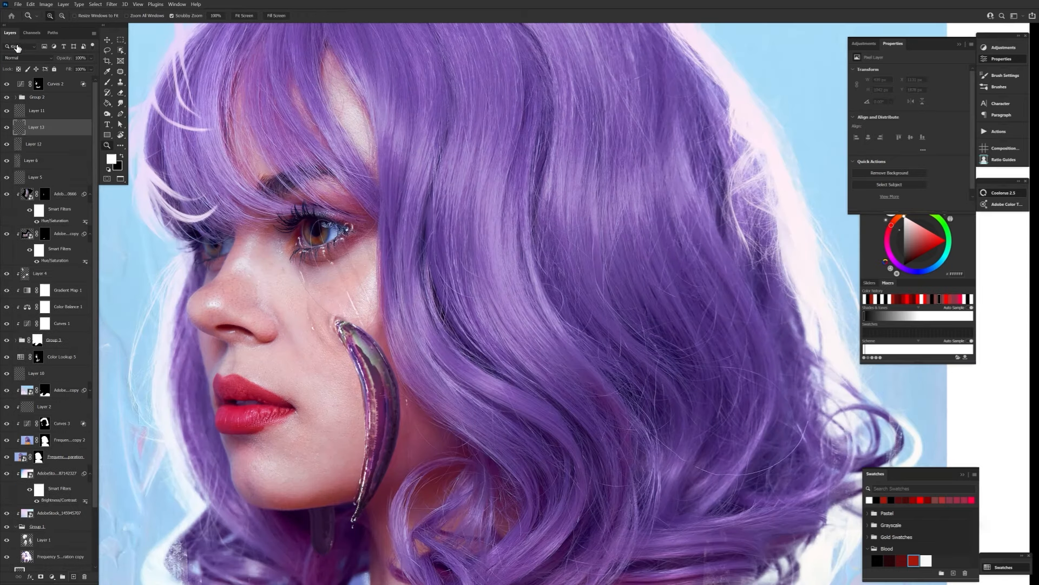
Add an Overlay layer above Layer 12 and paint a black tear-shading stroke down the cheek beneath the eye.
key("x")
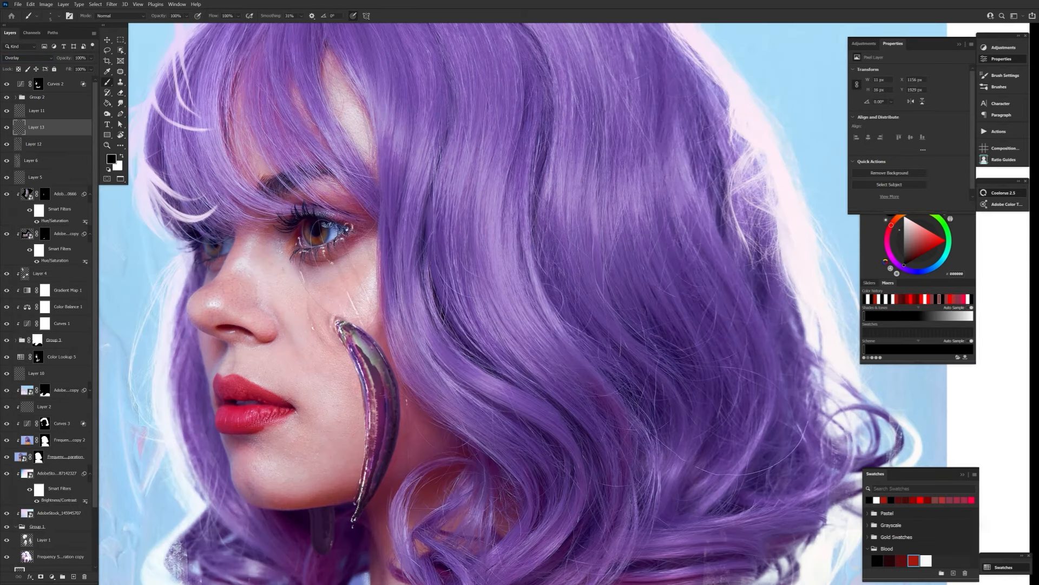
left_click_drag(218, 17, 214, 17)
left_click_drag(301, 272, 313, 328)
Return to Layer 11 and paint a fine white tear highlight near the eye's inner corner with a smaller brush.
left_click(42, 111)
key("bracketleft")
key("bracketleft")
key("bracketleft")
key("bracketleft")
key("bracketleft")
key("x")
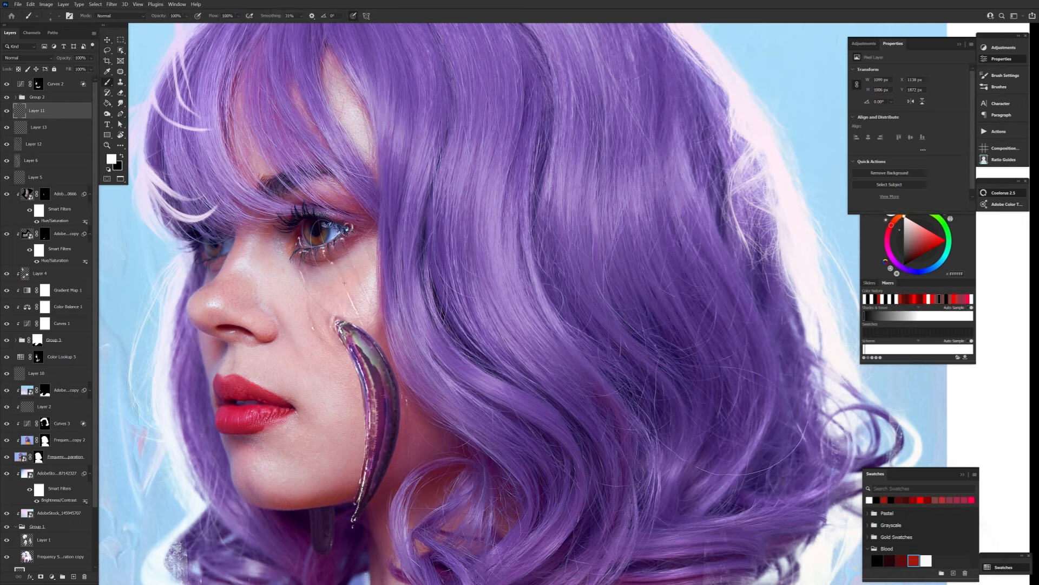
scroll(291, 236, "down", 3)
left_click_drag(291, 235, 292, 261)
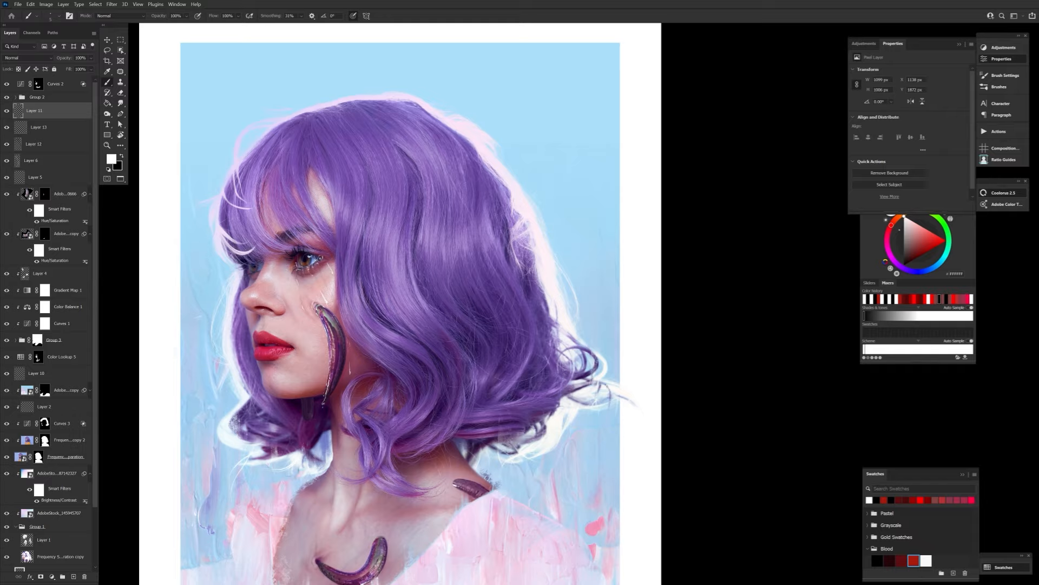
Flip the canvas horizontally and touch up the black tear shading on Layer 12 with a larger brush.
left_click_drag(464, 377, 333, 471)
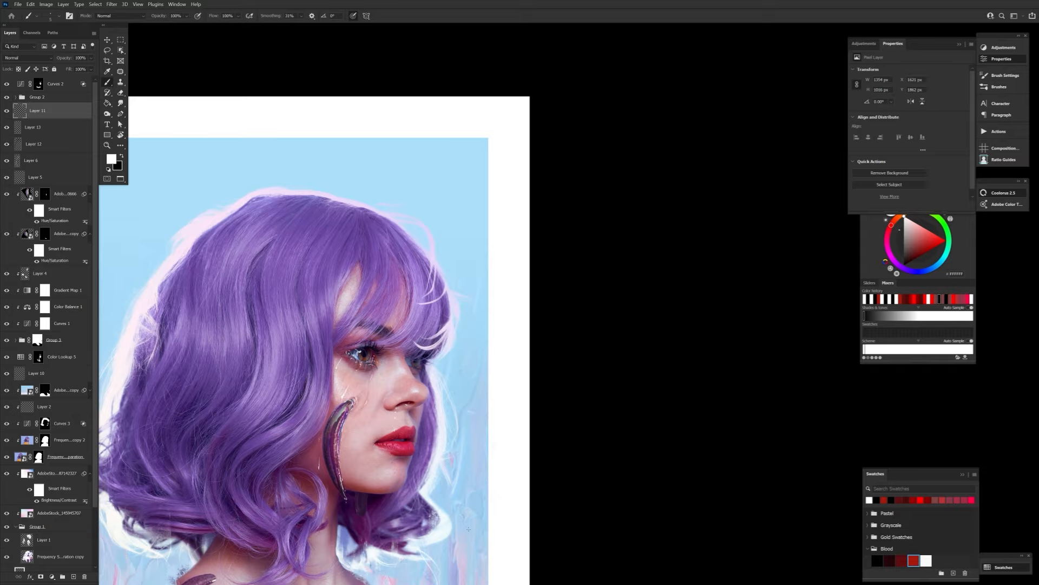
left_click(36, 144)
key("]")
key("]")
key("]")
key("]")
key("]")
key("x")
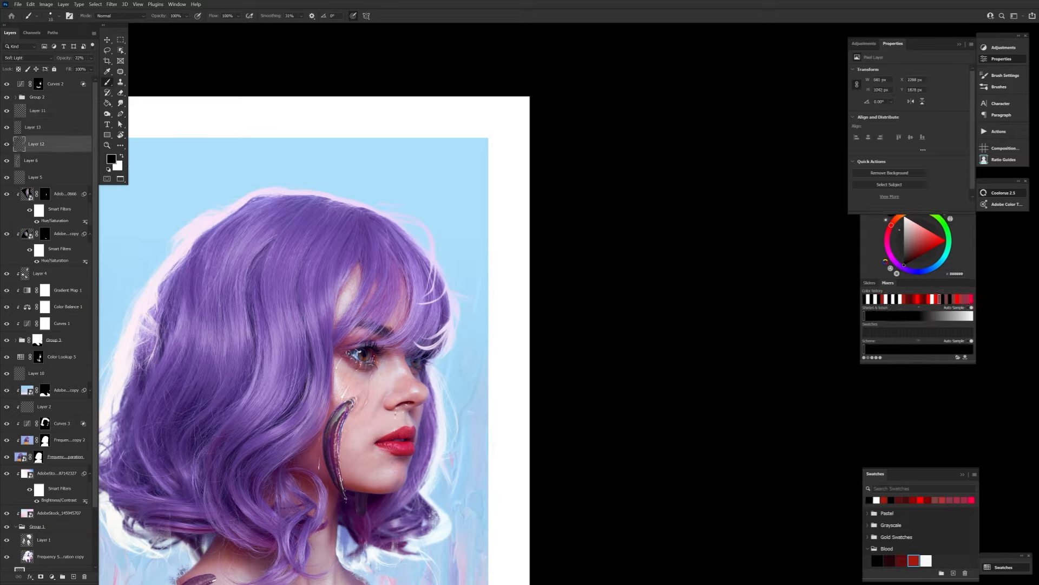
Return to Layer 11 and refine the white tear highlights below the eye with a smaller brush.
key("alt+]")
key("x")
key("[")
key("[")
key("[")
key("[")
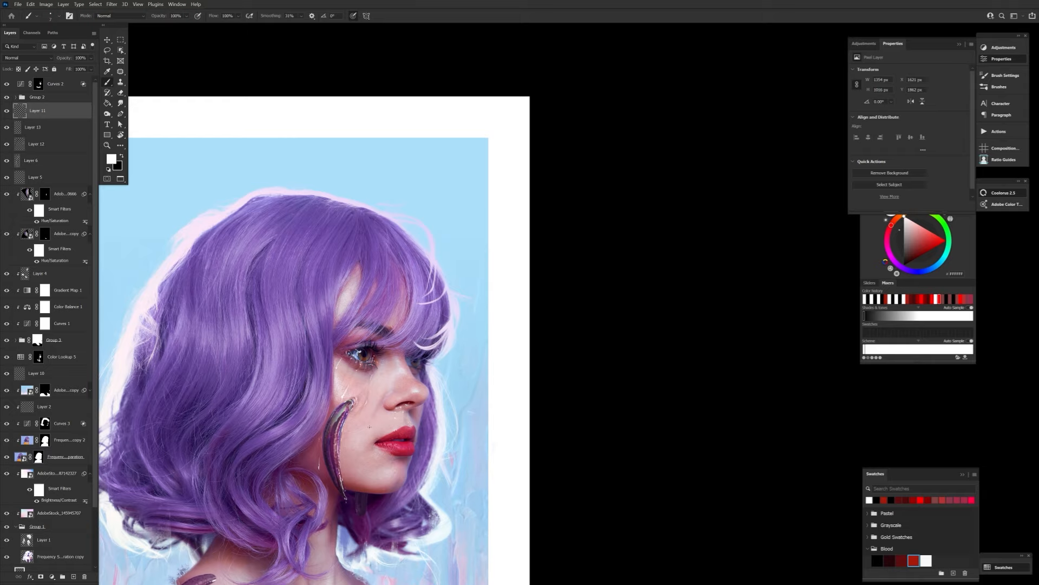
Place the AdobeStock_140511539 image clipped to Layer 11 and scale it over the cheek tears.
left_click_drag(369, 427, 418, 311)
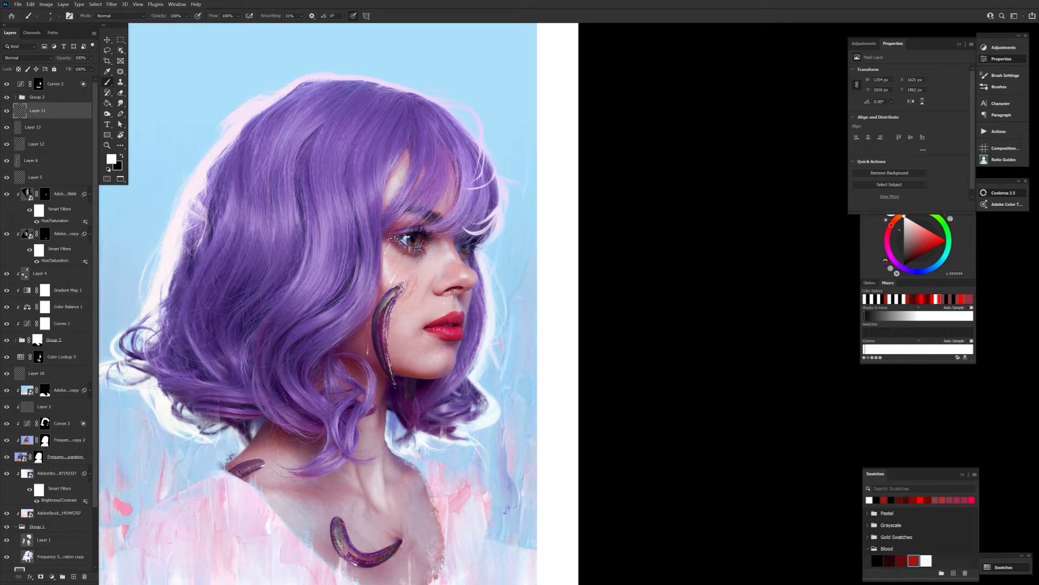
right_click(452, 332)
left_click_drag(445, 331, 457, 333)
mouse_move(426, 240)
left_mouse_down()
mouse_move(352, 296)
mouse_move(345, 412)
left_mouse_up()
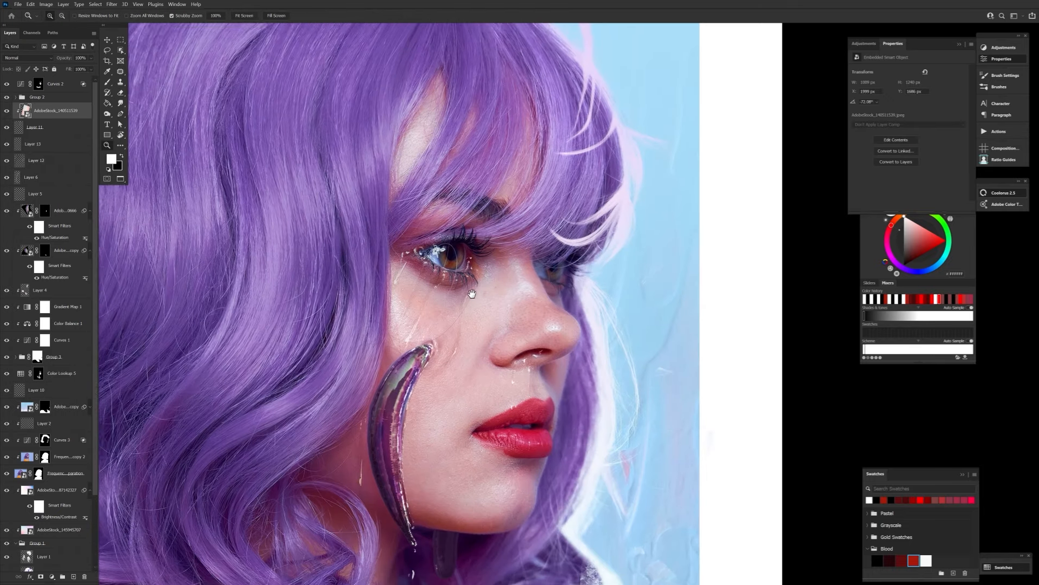
key("ctrl+minus")
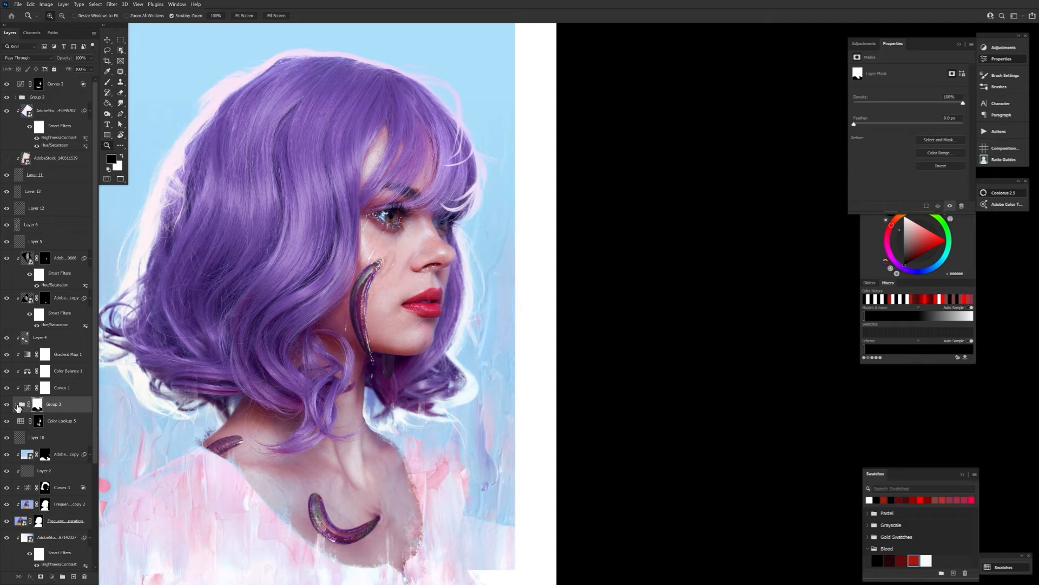
Hide the leech on the shoulder inside Group 3.
left_click(16, 404)
scroll(51, 379, "down", 3)
left_click(64, 359)
scroll(51, 325, "up", 3)
left_click(17, 404)
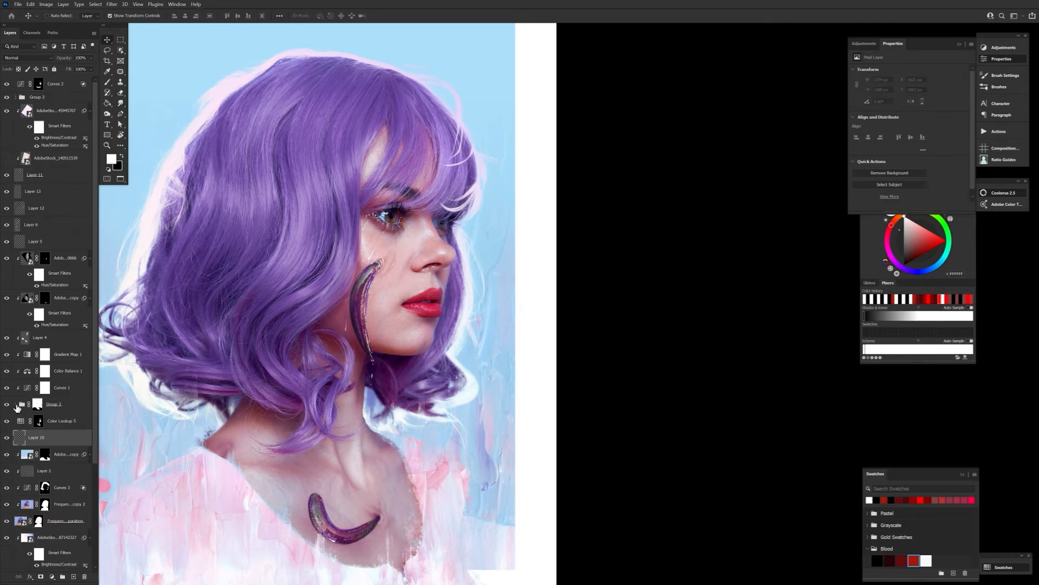
Touch up Layer 3 of Group 3 near the shoulder and flip the canvas horizontally.
left_click(17, 404)
scroll(52, 423, "down", 3)
left_click(41, 449)
mouse_move(212, 468)
left_mouse_down()
mouse_move(229, 449)
mouse_move(212, 447)
left_mouse_up()
left_click_drag(404, 448, 427, 489)
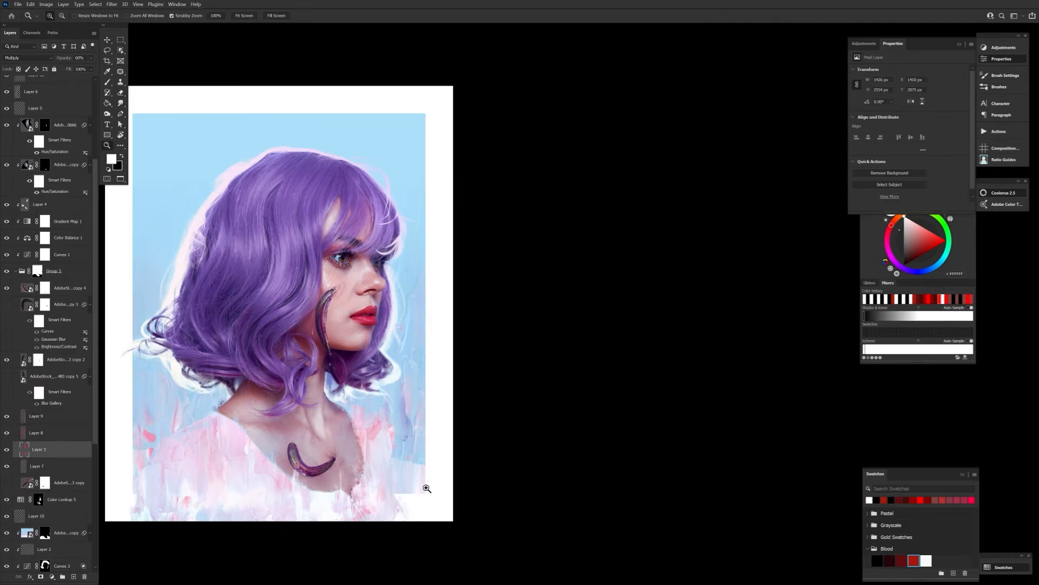
key("ctrl+shift+h")
left_click_drag(262, 377, 326, 418)
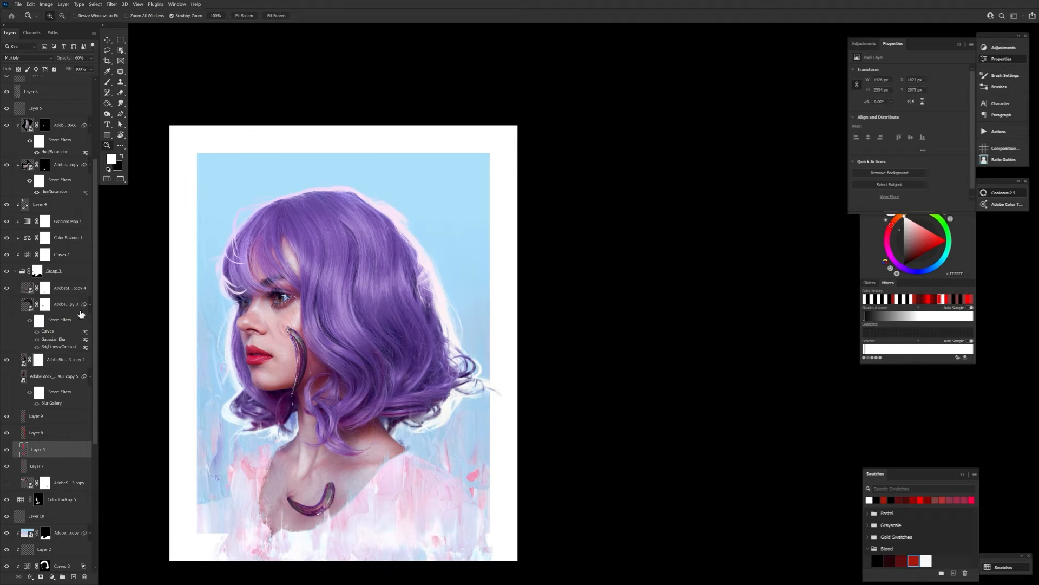
Extend the blue painted background texture above Color Fill 1 upward to fill the sky area.
scroll(81, 315, "down", 5)
left_click(39, 524, "shift")
key("ctrl+t")
left_click_drag(411, 221, 412, 139)
key("Return")
Compare the background texture with its layer mask disabled and enabled.
right_click(39, 523)
left_click(61, 449)
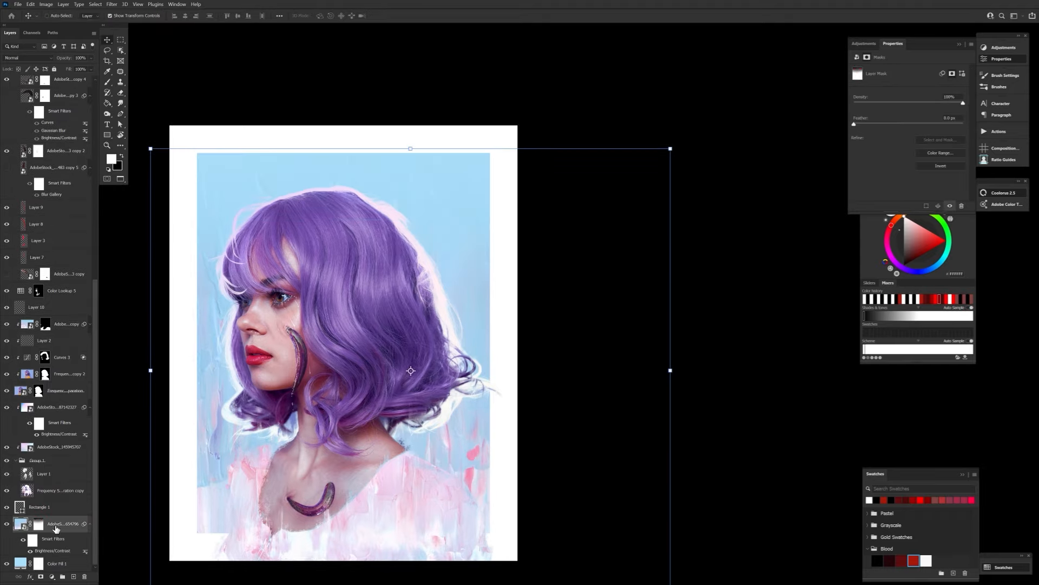
right_click(36, 528)
left_click(60, 454)
right_click(36, 526)
left_click(59, 450)
left_click(960, 44)
key("b")
left_click_drag(460, 347, 501, 343)
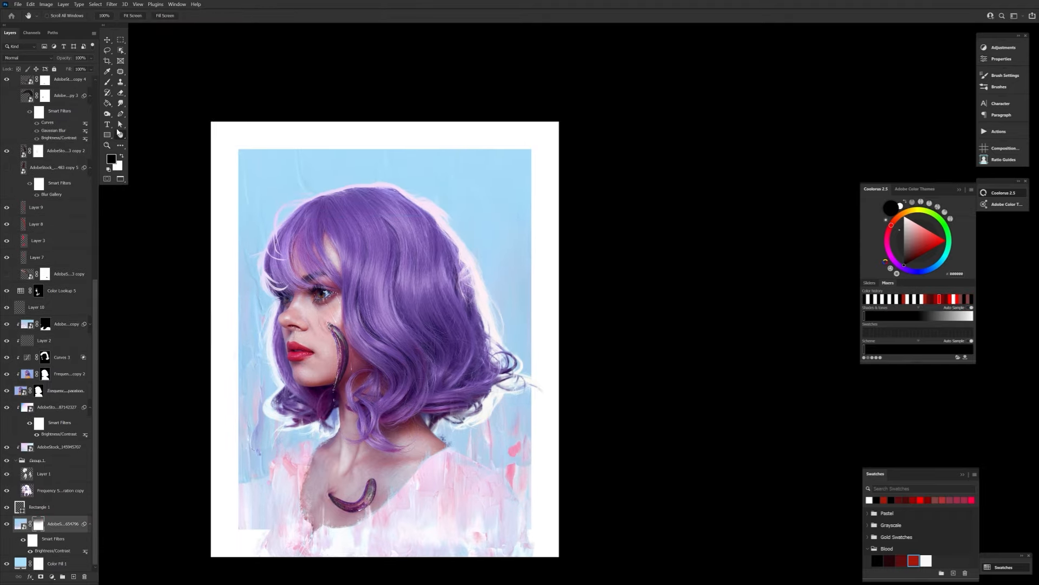
Paint black on the underlying portrait layer's mask along the upper back edge of the hair with a resized brush.
scroll(87, 272, "up", 2)
double_click(39, 424)
key("Escape")
key("x")
key("x")
key("[")
key("[")
key("[")
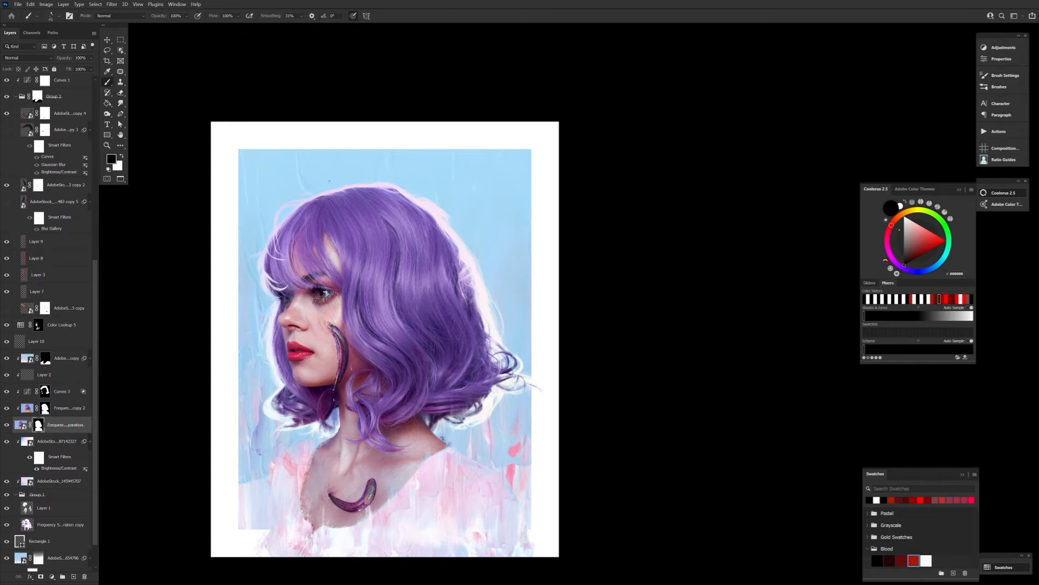
left_click_drag(427, 207, 476, 294)
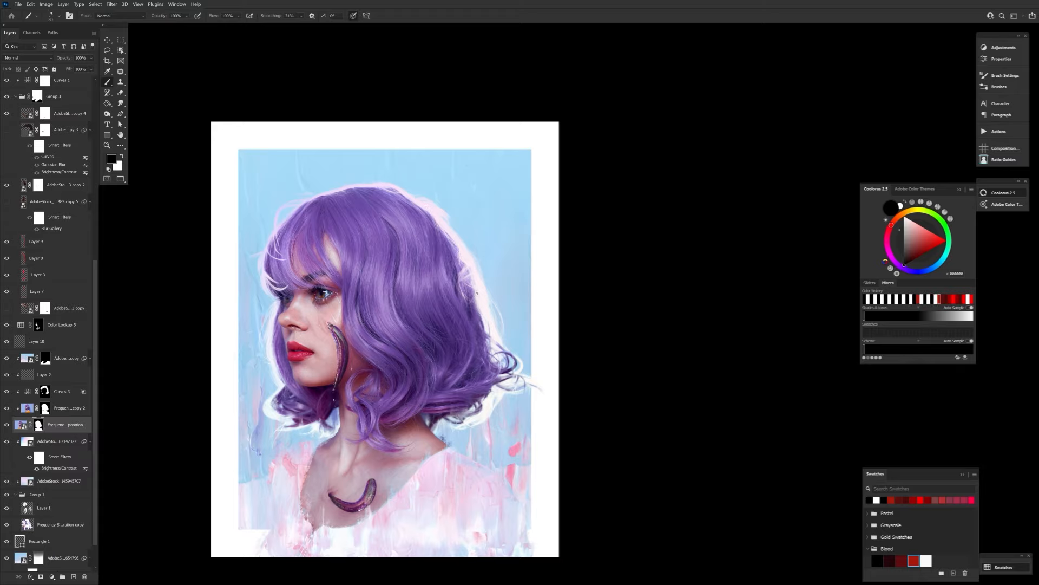
key("x")
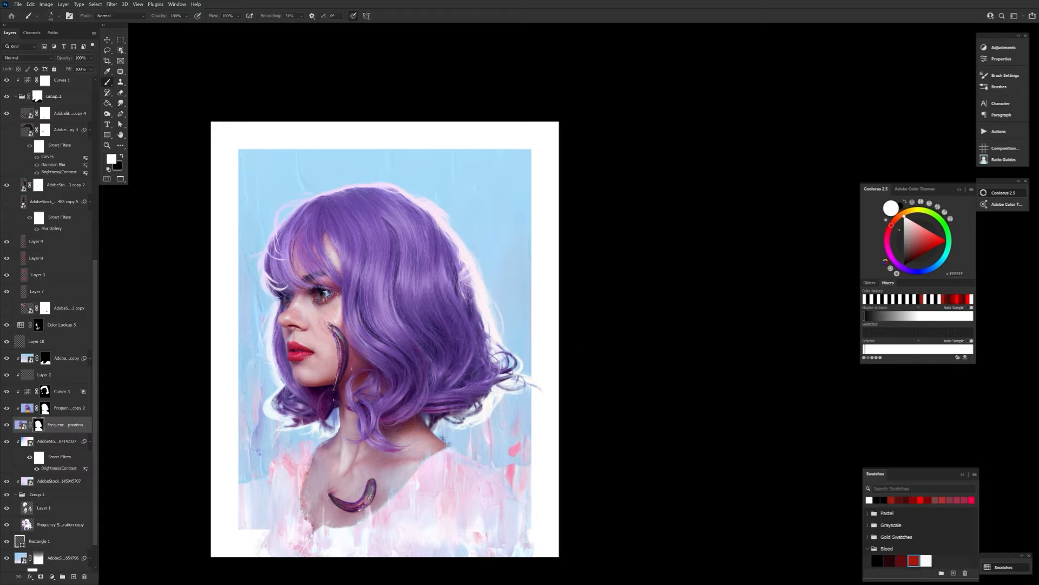
Try fading the upper back of the hair on the portrait's mask with a very large soft black brush.
left_click(54, 16)
double_click(163, 139)
key("x")
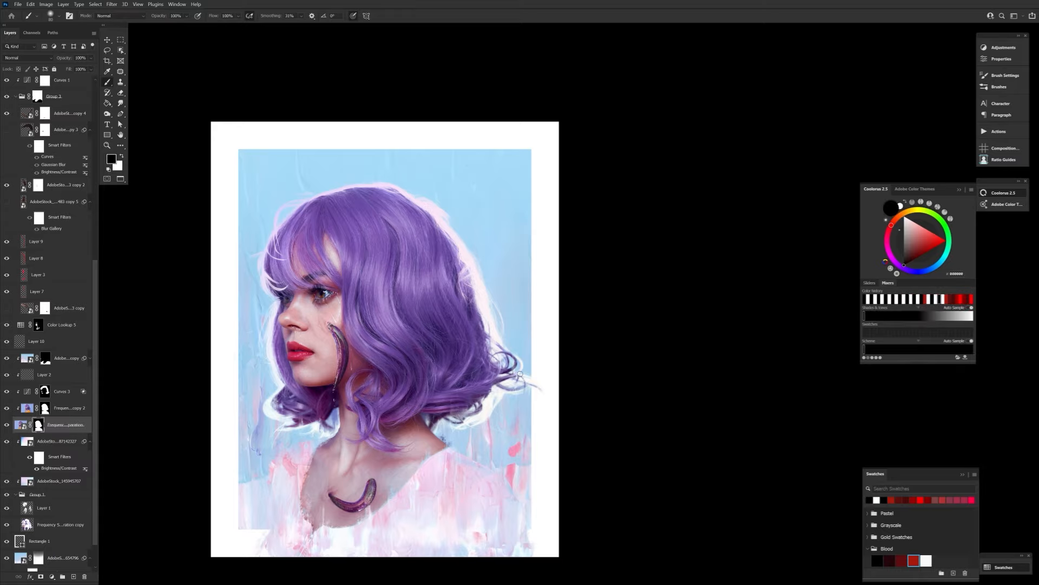
key("bracketright")
key("bracketright")
key("bracketright")
key("bracketright")
key("bracketright")
key("bracketright")
key("bracketright")
key("bracketright")
key("bracketright")
key("bracketright")
key("bracketright")
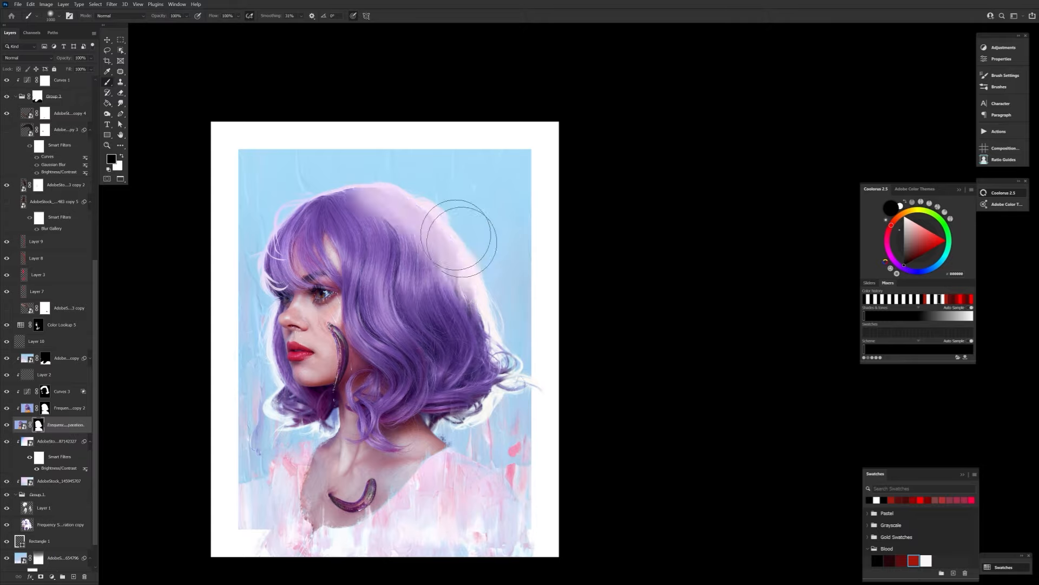
Compare the artwork with Curves 2 and the colour adjustments in Group 2 hidden and shown.
left_click_drag(95, 275, 73, 169)
left_click(64, 99)
left_click(7, 85)
left_click(6, 85)
left_click(16, 98)
left_click(7, 112)
left_click(7, 111)
Add a FallColors.look Color Lookup above Selective Color 1, restrict it with Blend If and set its opacity to 60%.
left_click(69, 94)
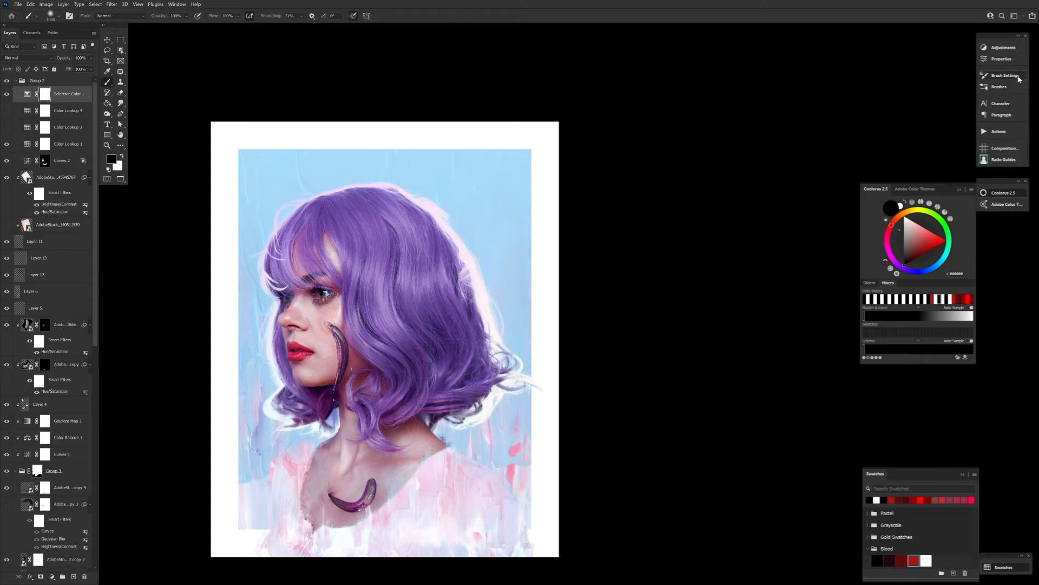
left_click(1003, 47)
left_click(914, 74)
left_click(925, 71)
left_click(944, 95)
key("Down")
key("Down")
key("Down")
key("Down")
key("Down")
key("Down")
key("Down")
double_click(84, 94)
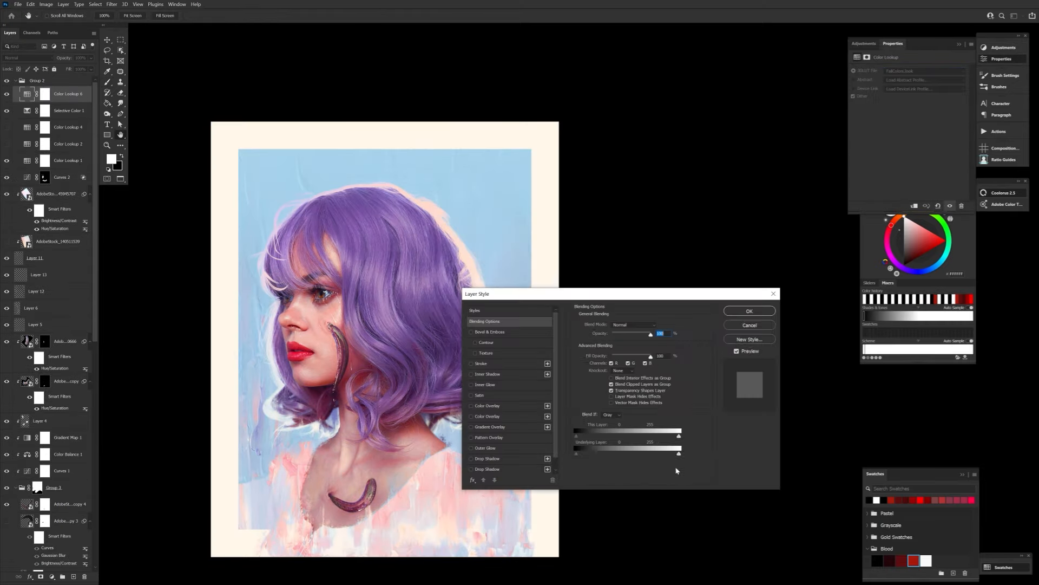
left_click(744, 313)
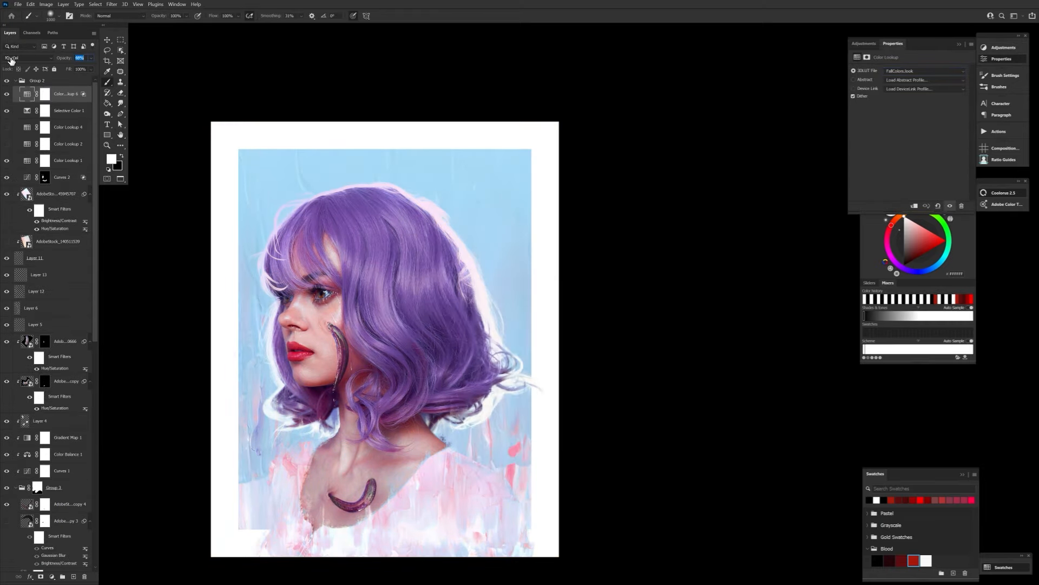
Add a second Color Lookup using HorrorBlue.3DL, reduce it to 19% opacity and compare it hidden and shown.
left_click(1001, 49)
left_click(914, 74)
left_click(925, 71)
left_click(938, 124)
key("Down")
key("Down")
key("Down")
key("Down")
key("Down")
key("Down")
key("Down")
key("Down")
key("Down")
key("Down")
key("Down")
key("Down")
key("Down")
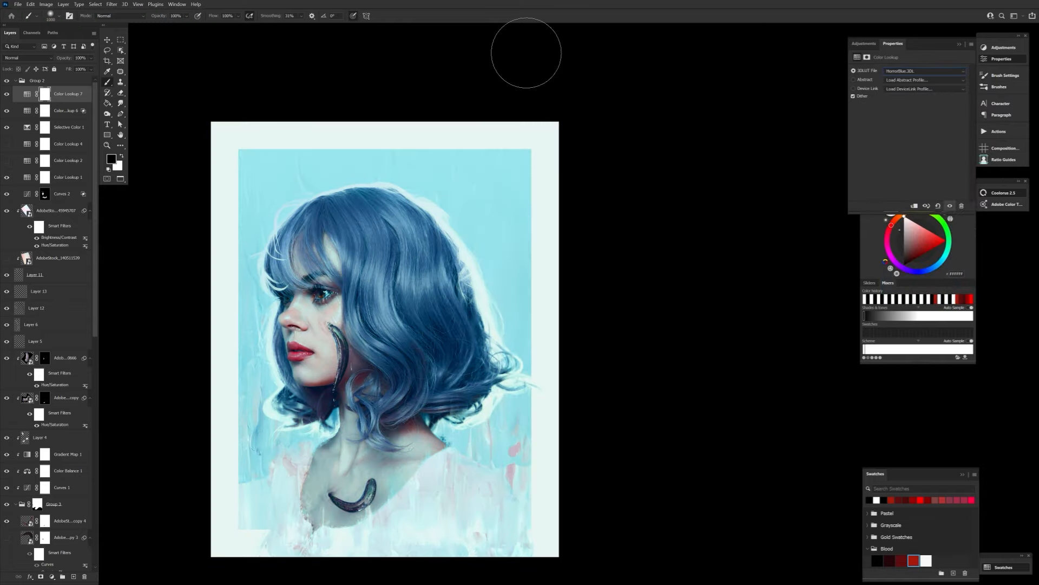
left_click_drag(64, 58, 6, 59)
left_click(7, 94)
left_click(7, 94)
key("z")
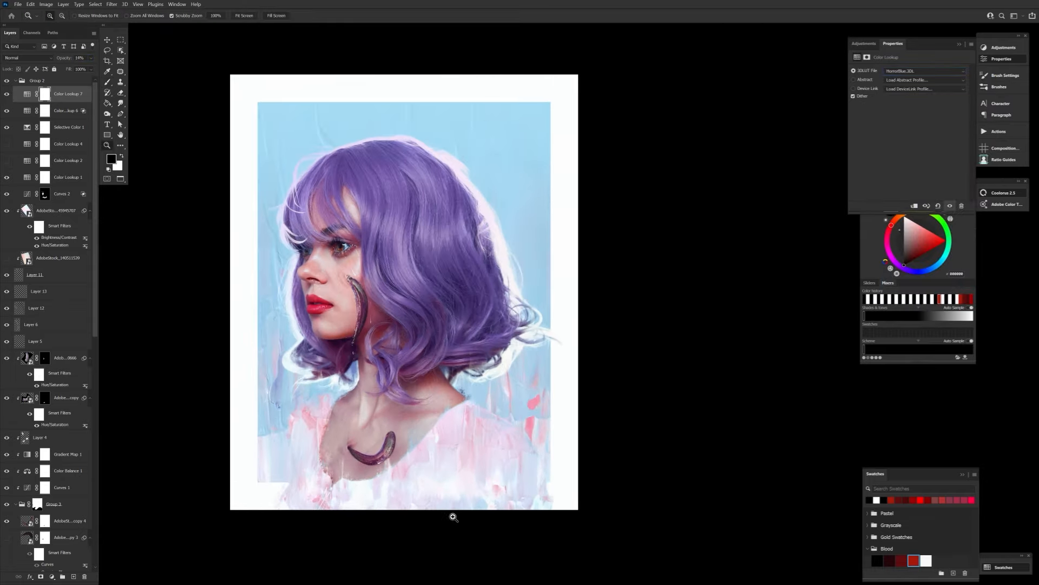
scroll(54, 325, "down", 10)
left_click(65, 389)
left_click(46, 4)
left_click(59, 25)
left_click(152, 44)
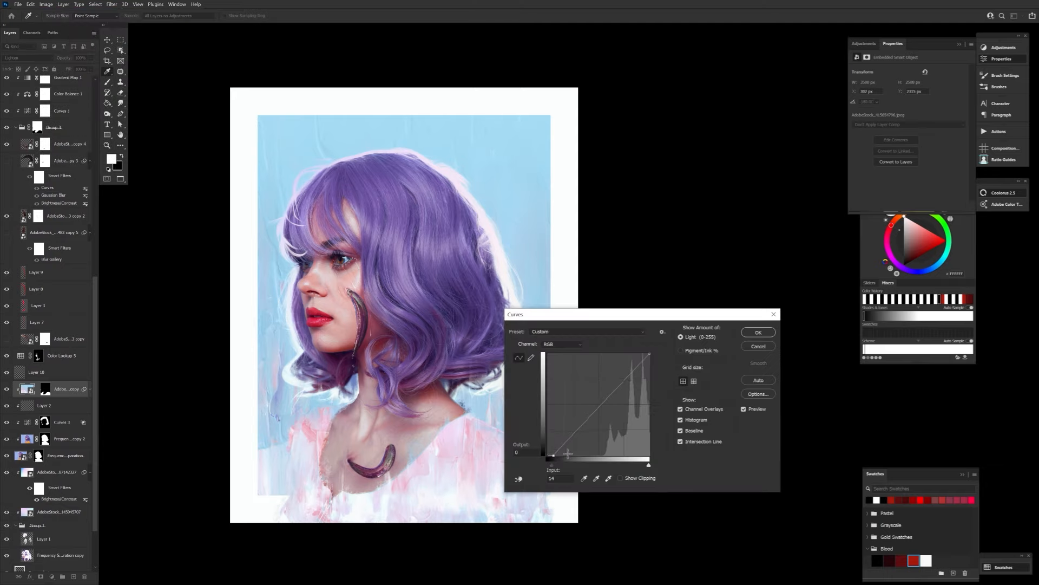
left_click_drag(568, 453, 572, 456)
left_click_drag(660, 314, 715, 288)
left_click(813, 321)
Apply a Curves filter to the blue background texture above Color Fill 1, moving the black point to input 22.
scroll(56, 471, "down", 3)
left_click(30, 540)
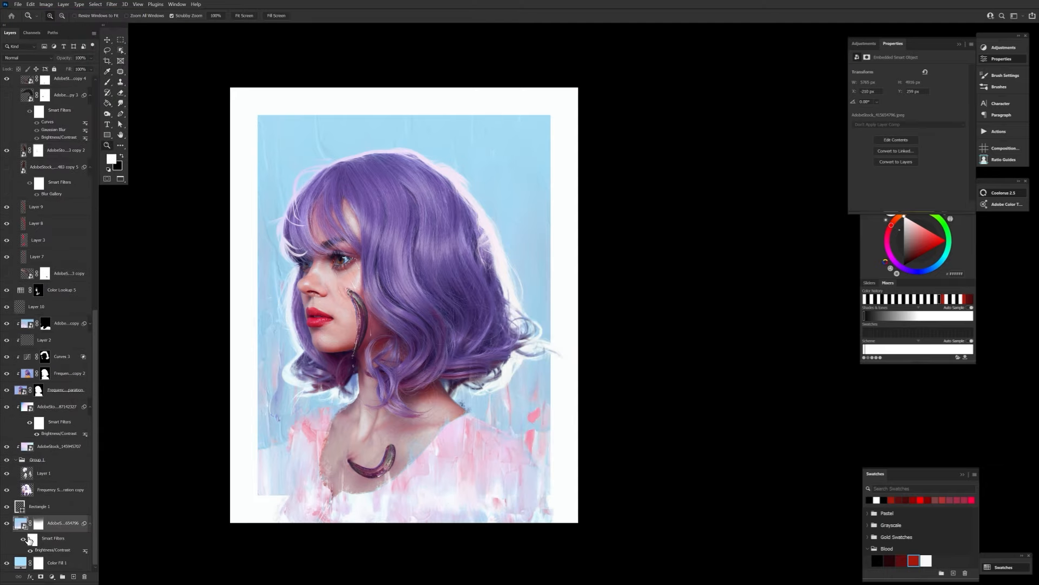
left_click(46, 5)
mouse_move(59, 23)
left_click(160, 39)
mouse_move(602, 433)
left_mouse_down()
mouse_move(626, 435)
mouse_move(593, 462)
mouse_move(612, 435)
left_mouse_up()
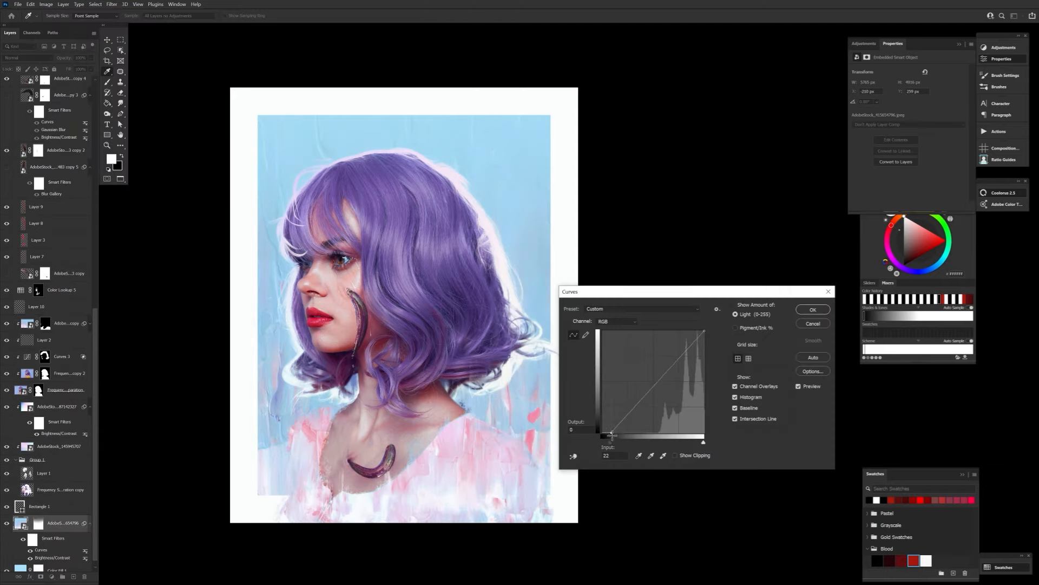
left_click(808, 387)
left_click(813, 323)
Set the pink paint texture's Brightness/Contrast filter to brightness 55 and contrast 100.
scroll(93, 298, "up", 6)
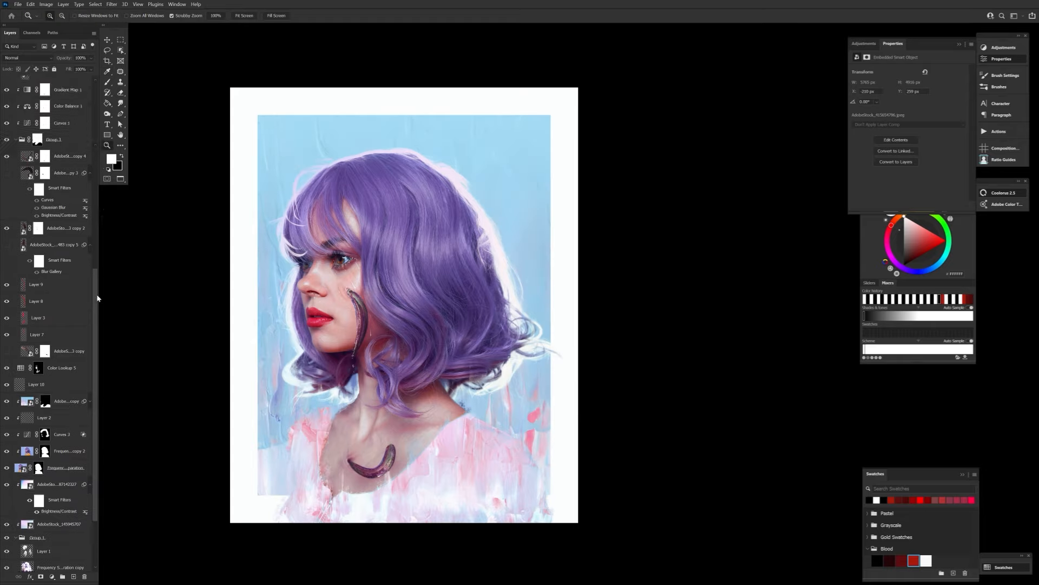
scroll(81, 352, "down", 5)
double_click(46, 446)
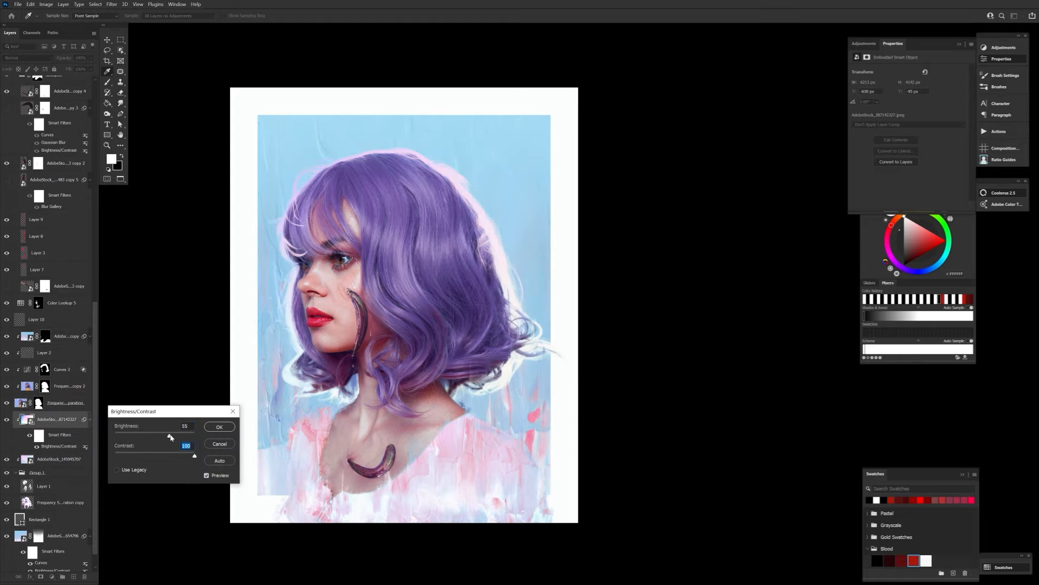
left_click(219, 426)
Sample a muted rose colour from the chest leech for a small brush on Layer 7.
key("z")
left_click(377, 277)
left_click(377, 548)
scroll(72, 432, "up", 5)
left_click(71, 422)
key("b")
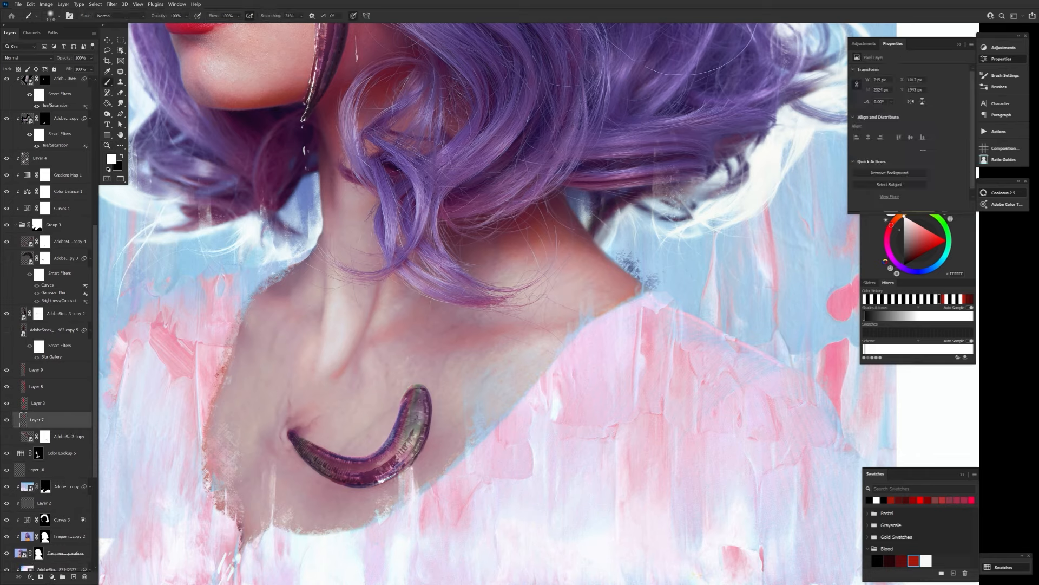
left_click(111, 158)
left_click(417, 450)
left_click(373, 470)
left_click(358, 481)
left_click(487, 438)
key("bracketleft")
key("bracketleft")
key("bracketleft")
key("bracketleft")
key("bracketleft")
key("bracketleft")
key("bracketleft")
key("bracketleft")
key("bracketleft")
key("bracketleft")
key("bracketleft")
key("bracketleft")
key("bracketleft")
key("bracketleft")
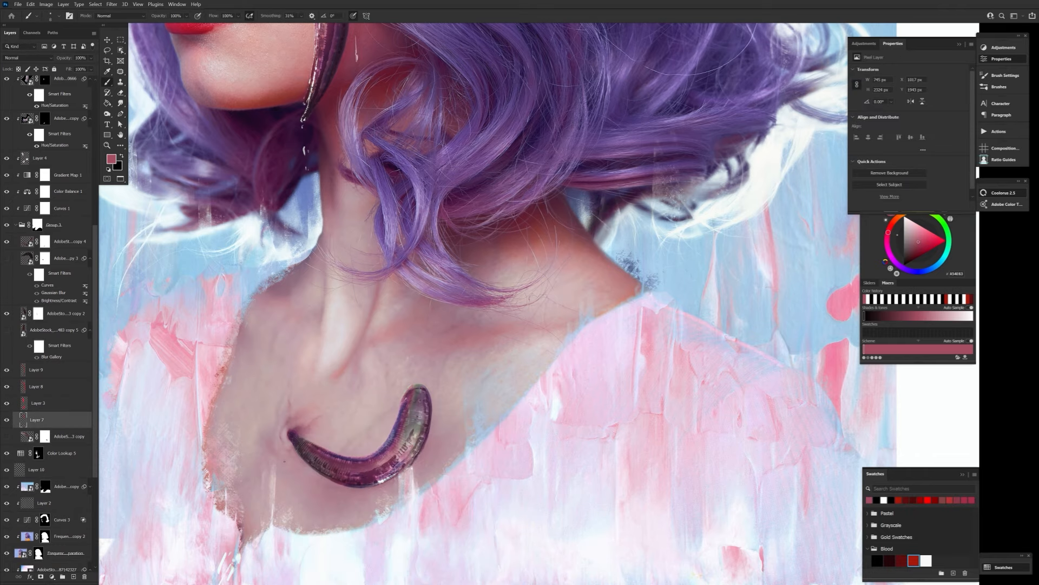
Enlarge the brush and switch to the chest leech's layer mask.
key("bracketright")
key("bracketright")
key("bracketright")
key("bracketright")
key("bracketright")
key("bracketright")
key("bracketright")
key("bracketright")
left_click(45, 241)
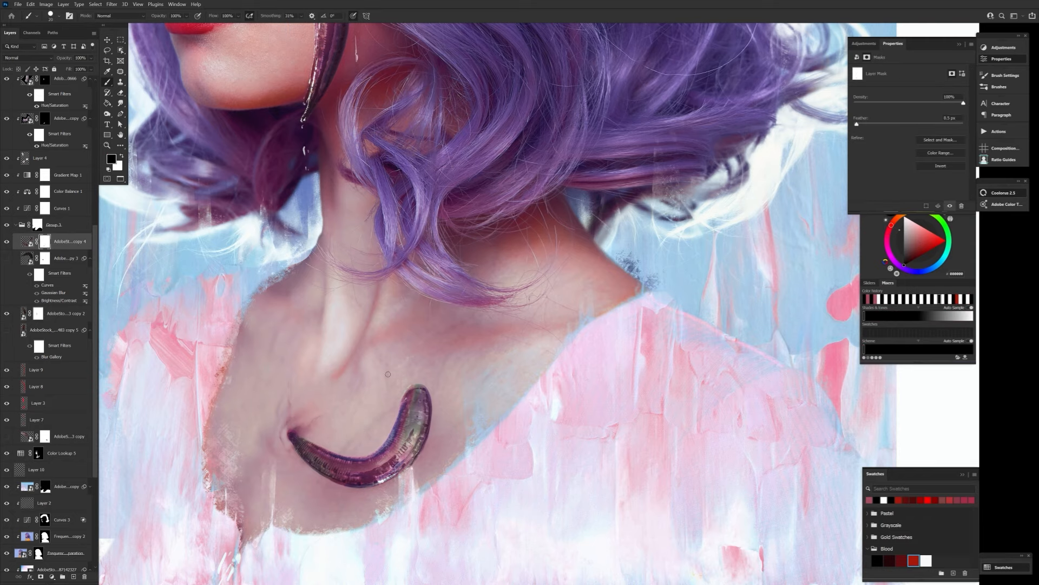
scroll(74, 129, "up", 5)
left_click(45, 199)
Paint white skin texture on Layer 6 with the Form set 07 brush.
scroll(59, 184, "up", 2)
left_click(48, 158)
left_click(58, 17)
left_click_drag(502, 227, 503, 348)
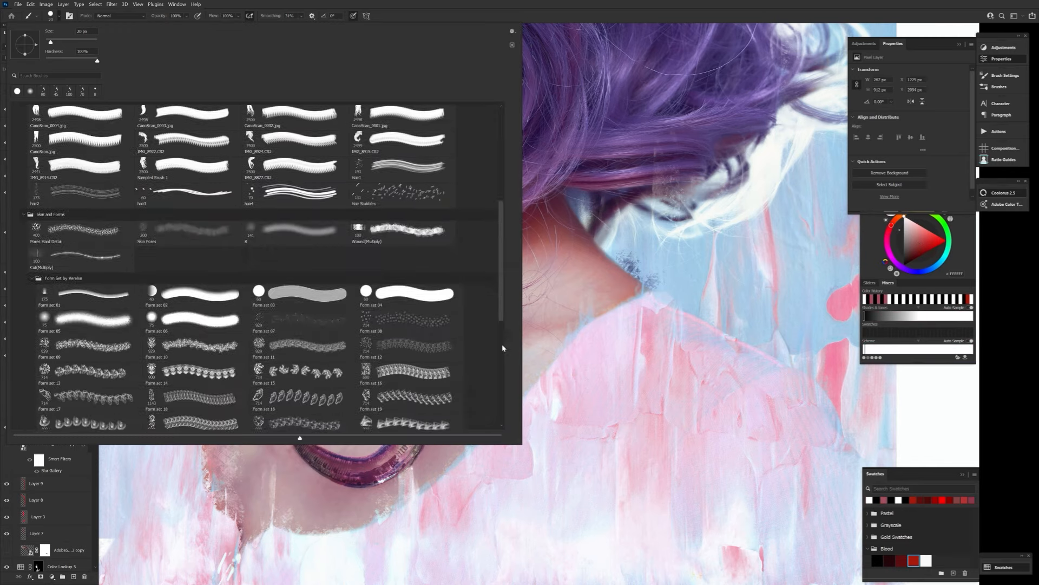
double_click(304, 325)
key("d")
key("x")
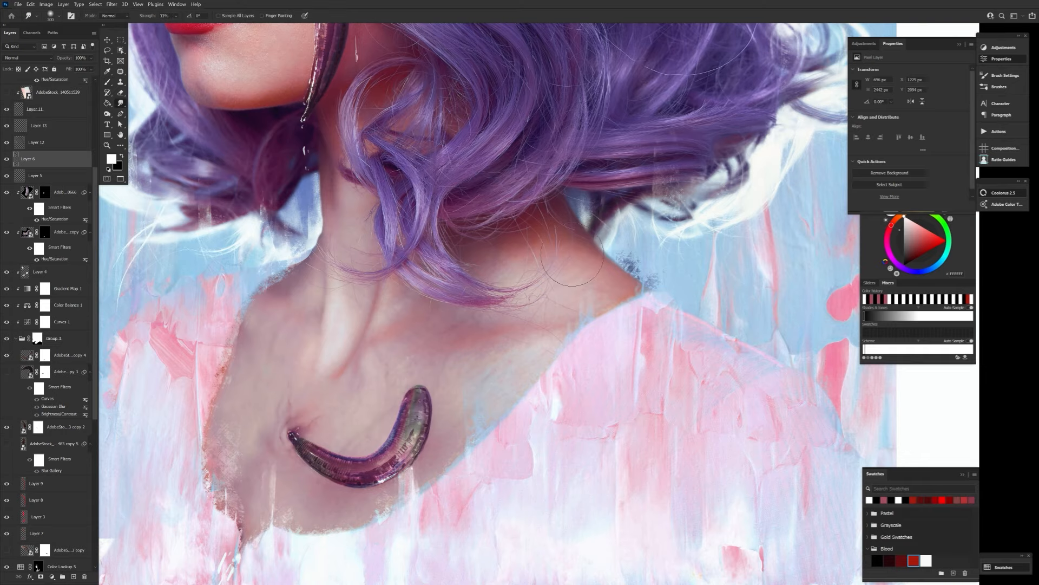
Apply a Gaussian Blur filter to the chest leech.
scroll(409, 399, "up", 5)
left_click_drag(411, 398, 402, 353)
key("v")
left_click(411, 363, "ctrl")
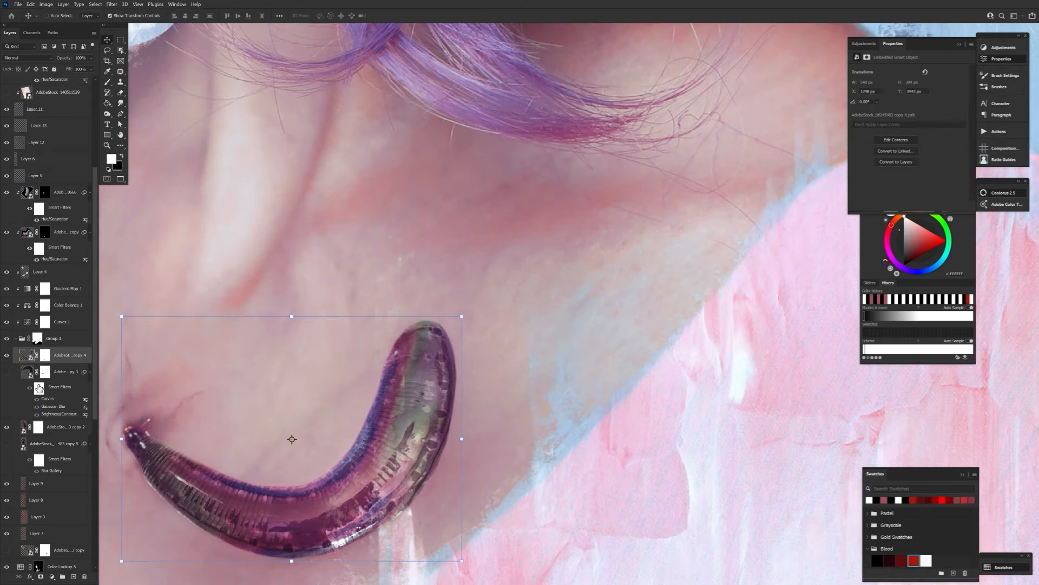
left_click(112, 4)
left_click(238, 146)
left_click_drag(469, 279, 611, 264)
left_click(652, 279)
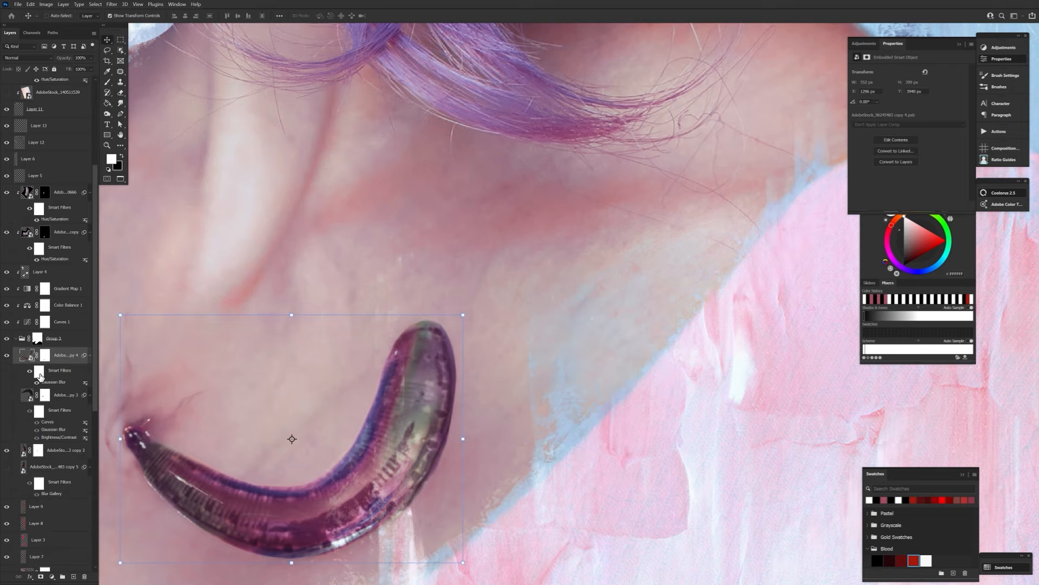
Smudge the chest leech's layer mask along its edge and switch to the Overlay texture copy's mask.
left_click(45, 355)
key("r")
left_click_drag(394, 385, 331, 392)
left_click(44, 233)
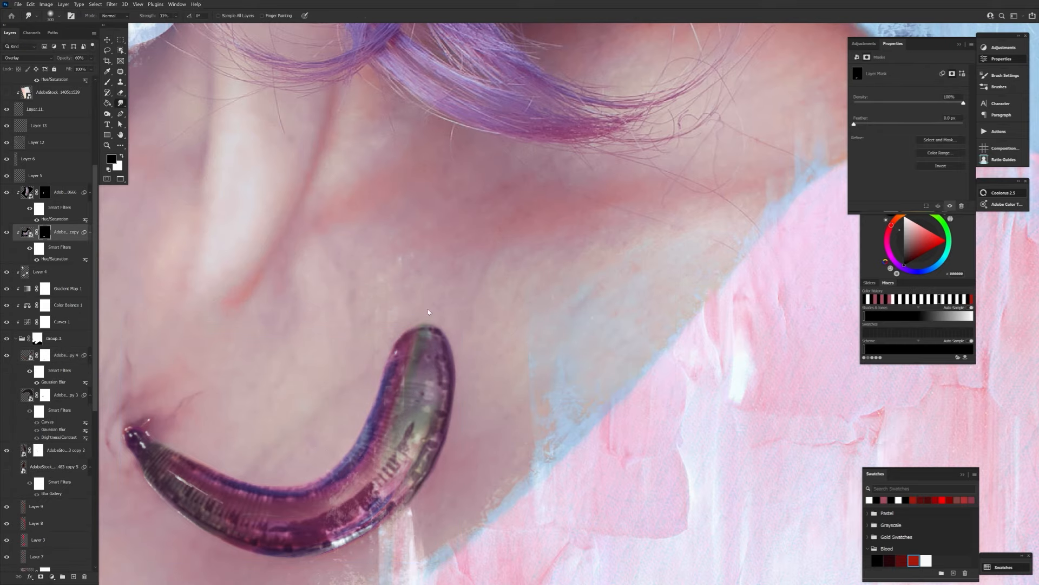
Apply a Brightness/Contrast filter to the chest leech with strongly lowered contrast and slightly raised brightness.
key("z")
left_click_drag(433, 451, 368, 453)
key("v")
left_click(425, 453, "ctrl")
left_click(46, 5)
left_click(162, 26)
left_click_drag(155, 456, 115, 456)
left_click_drag(155, 435, 160, 436)
left_click(218, 475)
left_click(219, 427)
key("z")
left_click_drag(433, 460, 390, 460)
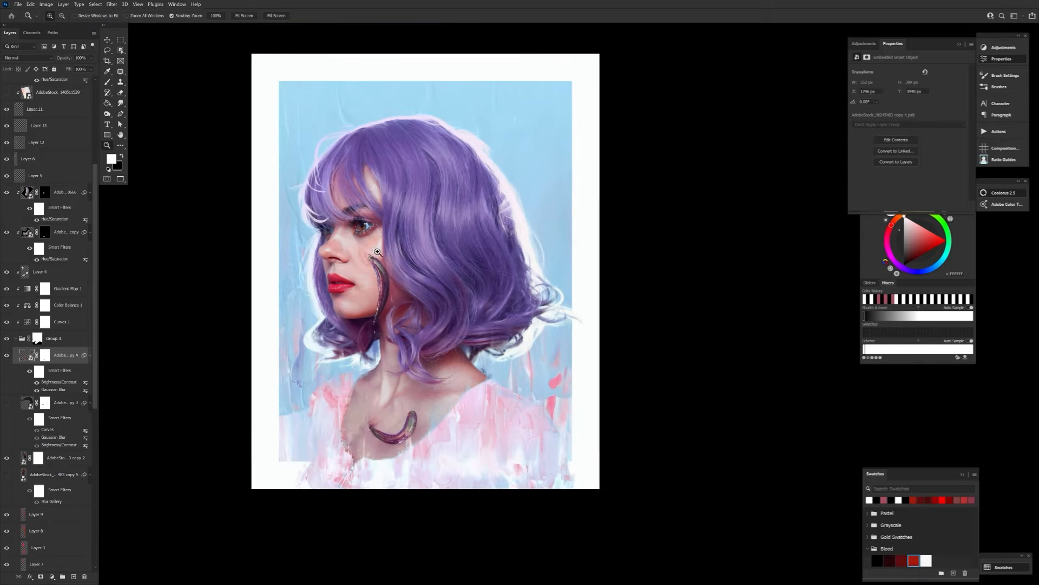
Duplicate the blue and pink paint texture above the portrait layers, remove its mask and transform it over the canvas in Normal mode.
left_click_drag(442, 411, 442, 467)
scroll(49, 270, "up", 10)
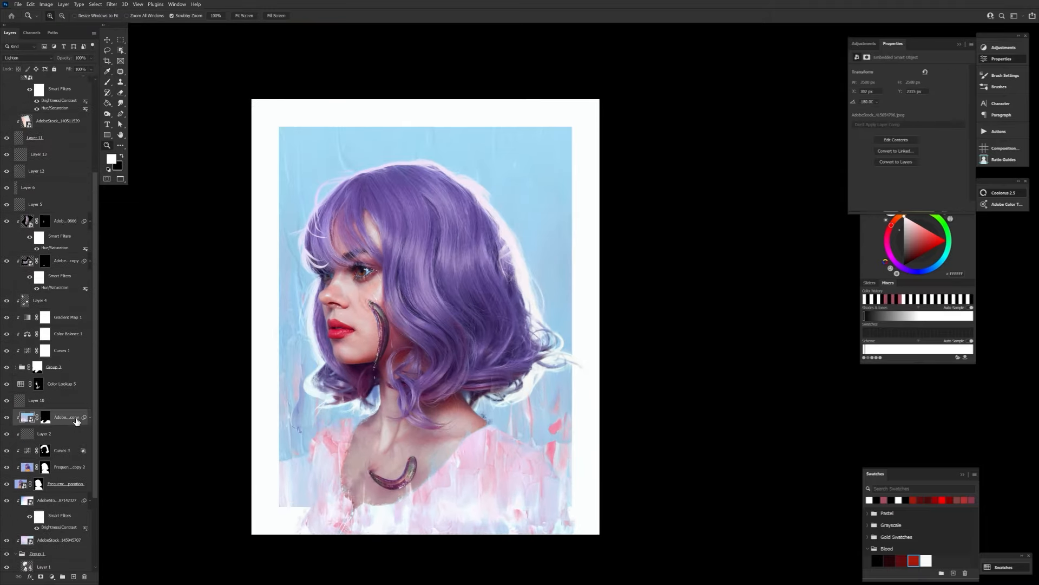
left_click(39, 215)
left_click(39, 212)
key("Delete")
left_click(37, 58)
key("ctrl+t")
left_click_drag(436, 307, 436, 153)
right_click(513, 325)
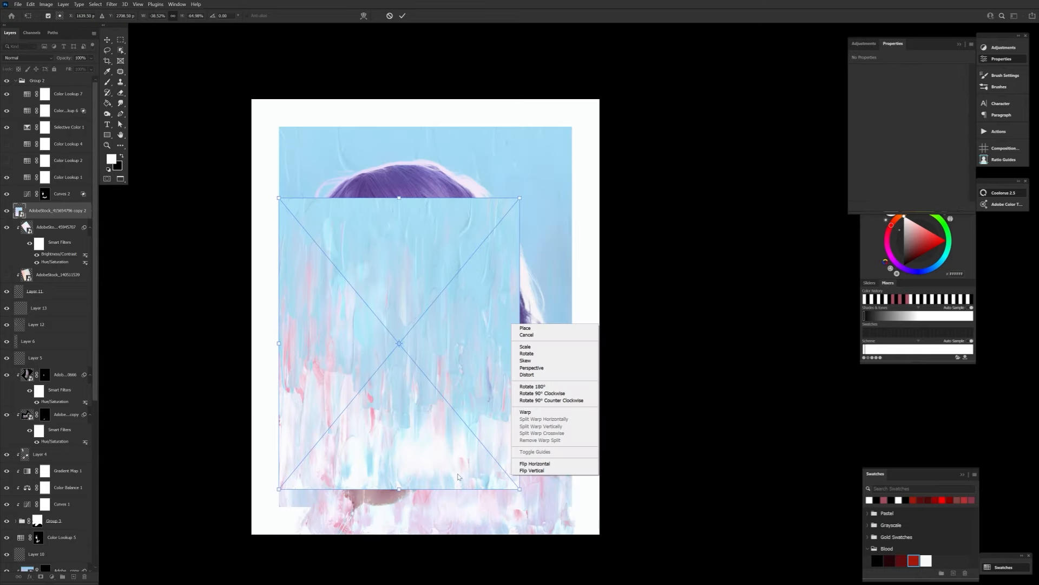
key("Return")
Mask the texture copy and paint on the mask to keep only streaks of it over the portrait's edges.
left_click(40, 577)
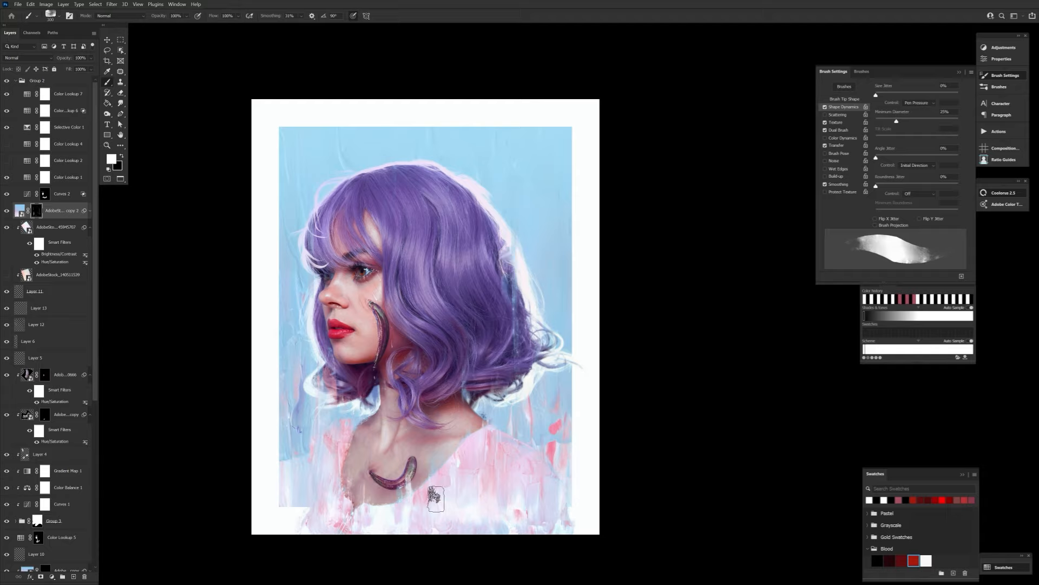
key("x")
key("x")
Add Layer 14 above the texture copy and paint light blue strokes sampled from the background near the dress.
key("ctrl+shift+alt+n")
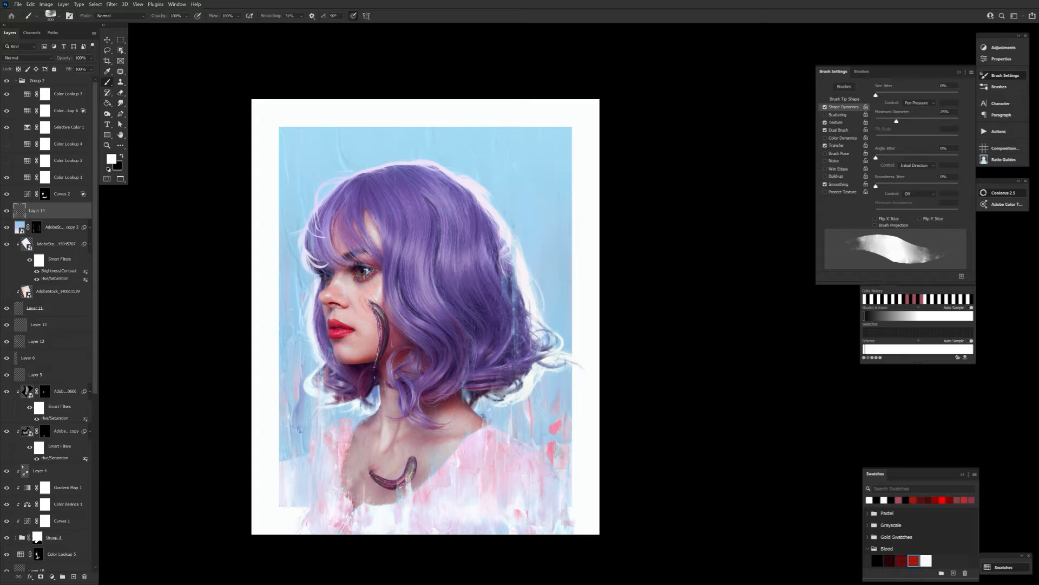
left_click(544, 191, "alt")
left_click(112, 159)
key("Return")
left_click_drag(558, 424, 556, 459)
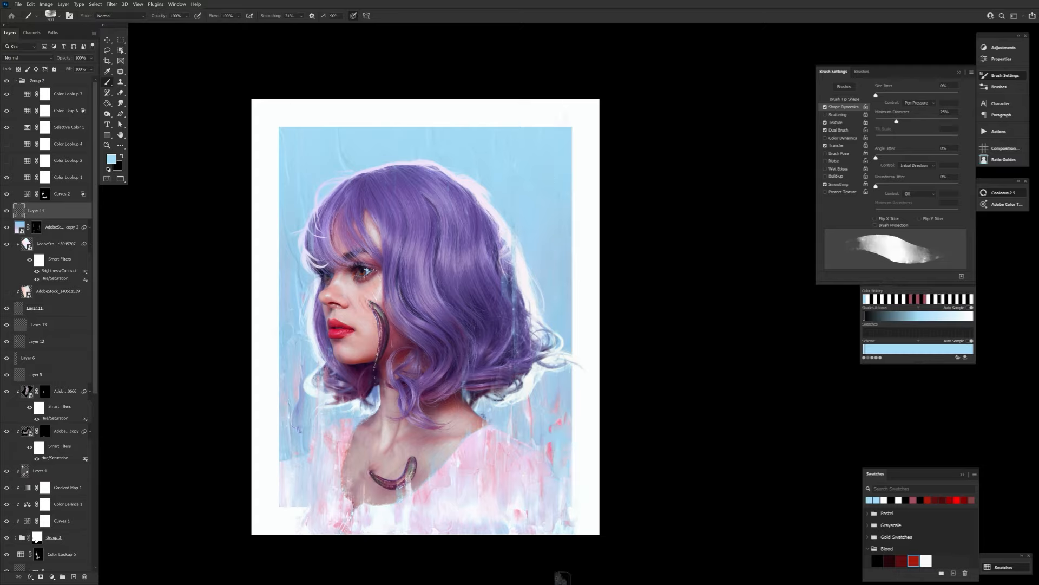
Try a brighter version of the hair's purple as a stroke on the background beside the shoulder.
left_click(454, 277, "alt")
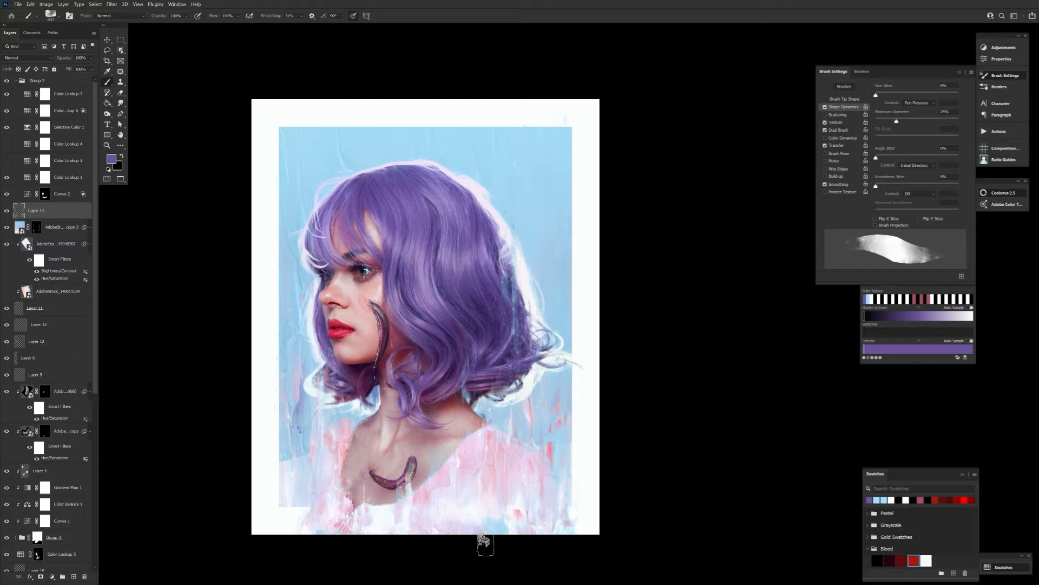
left_click(112, 159)
left_click(360, 461)
key("Return")
left_click(111, 159)
left_click(355, 455)
key("Return")
left_click_drag(310, 417, 315, 416)
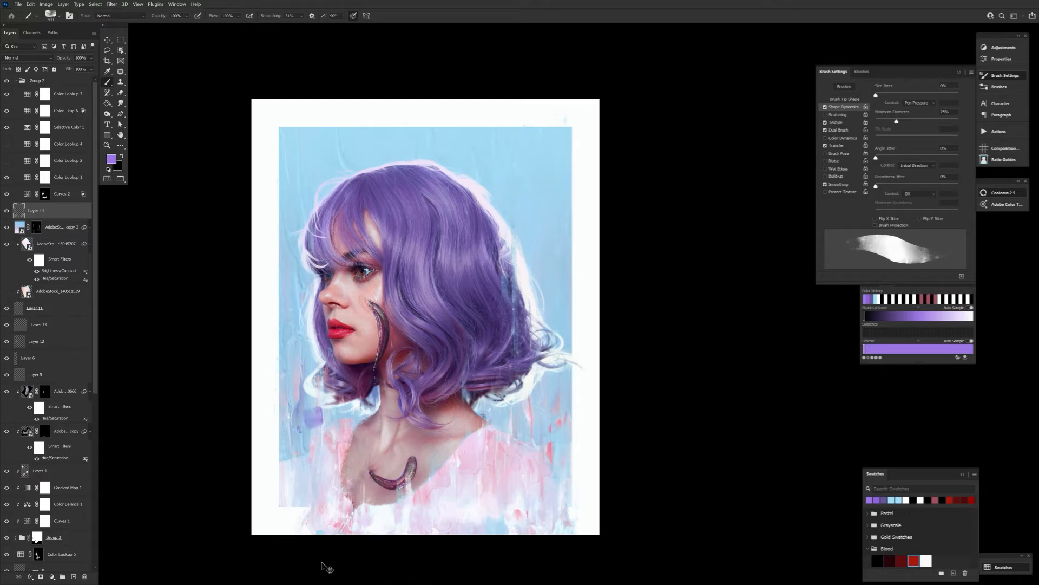
key("ctrl+z")
Paint lighter bluish-purple strokes on Layer 14 over the dress and lower background, enlarging the brush.
left_click(111, 159)
left_click(349, 456)
key("Return")
left_click_drag(410, 154, 418, 156)
left_click_drag(409, 282, 410, 259)
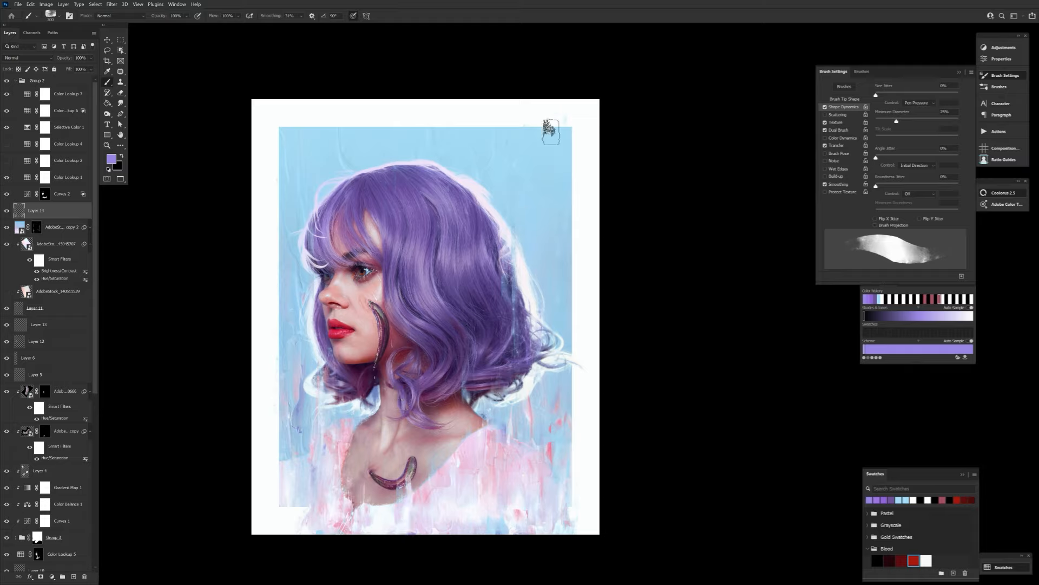
key("bracketright")
key("bracketright")
key("bracketright")
key("bracketright")
key("bracketright")
key("bracketright")
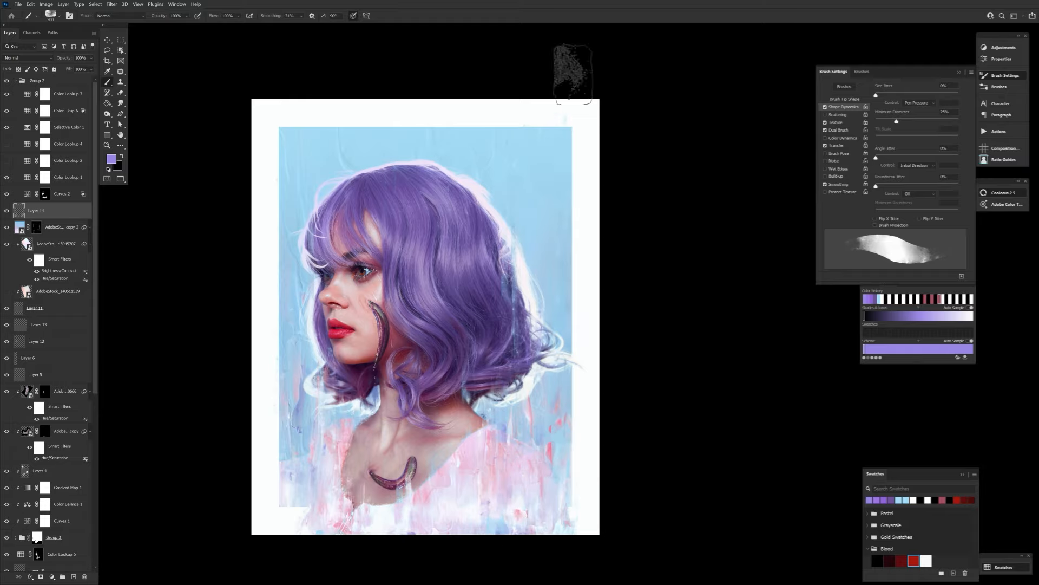
Add Layer 15 above Layer 14, paint white texture strokes with a smaller brush and undo the last stroke.
left_click(74, 576)
key("d")
key("x")
key("bracketleft")
key("bracketleft")
key("bracketleft")
key("bracketleft")
key("bracketleft")
key("bracketleft")
key("bracketleft")
key("bracketleft")
key("bracketleft")
key("bracketleft")
key("bracketleft")
key("bracketleft")
key("bracketleft")
left_click_drag(369, 287, 381, 362)
key("bracketright")
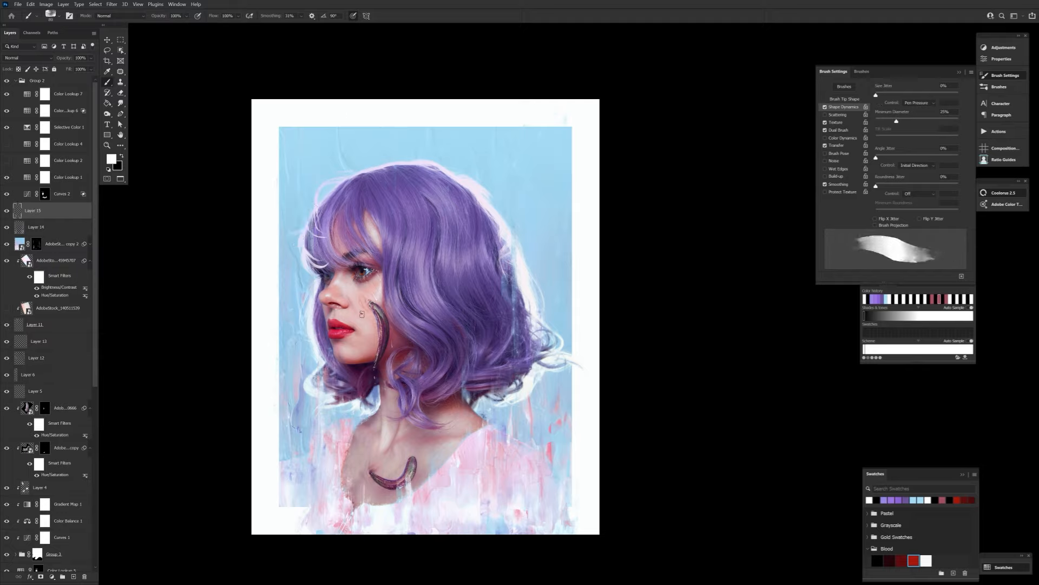
key("ctrl+z")
Paint white texture on Layer 1 in Group 1 with an enlarged brush.
scroll(59, 477, "down", 3)
left_click(65, 471)
scroll(60, 487, "down", 1)
left_click(49, 491)
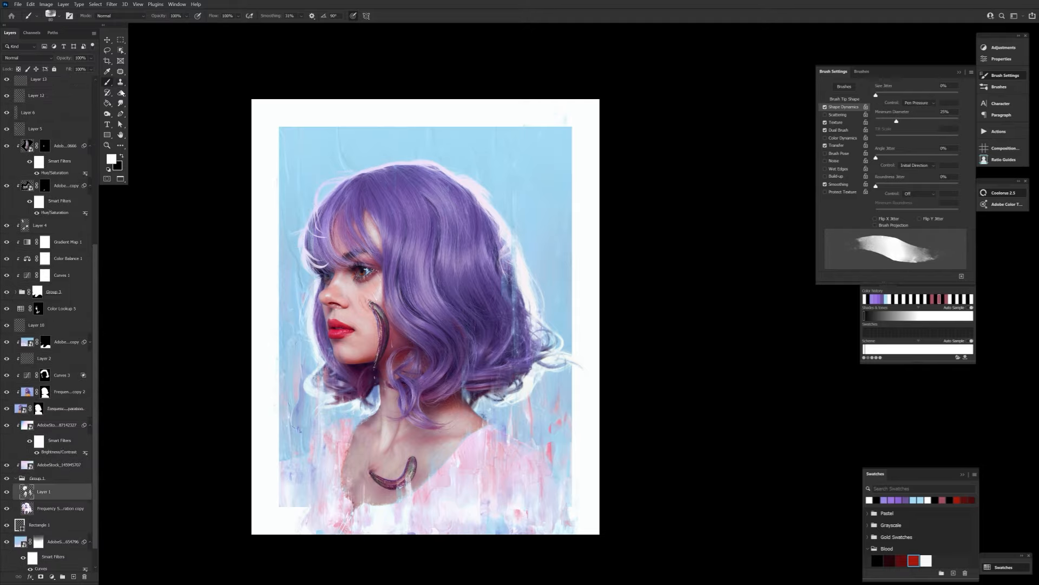
key("e")
key("b")
key("bracketright")
key("bracketright")
key("bracketright")
key("bracketright")
key("bracketright")
key("bracketright")
key("bracketright")
key("bracketright")
Rework the paint texture on Layer 1 with the eraser and a much larger black brush.
left_click(121, 156)
key("e")
key("b")
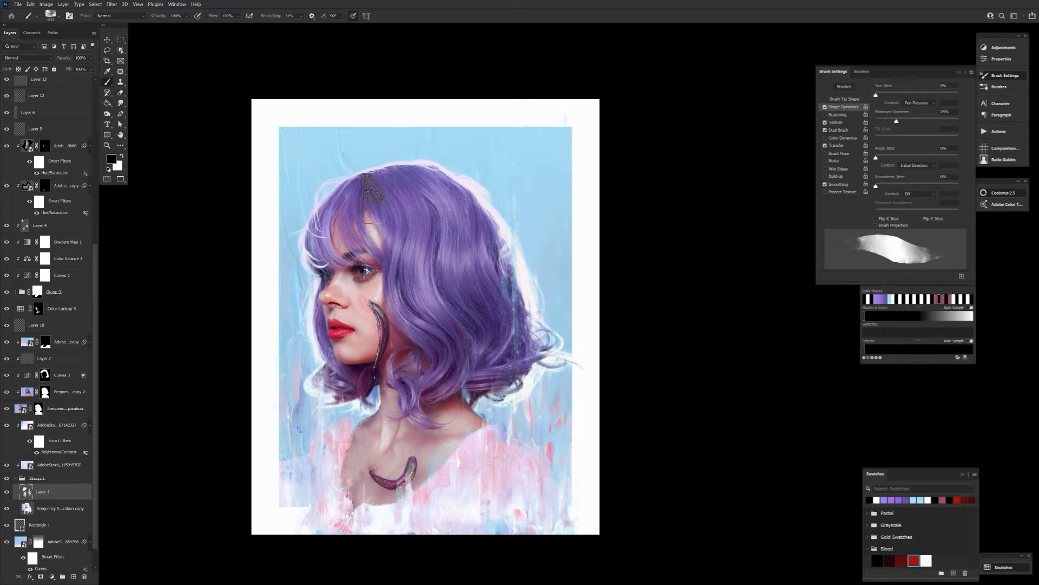
key("bracketright")
key("bracketright")
key("bracketright")
key("bracketright")
key("bracketright")
key("bracketright")
key("bracketright")
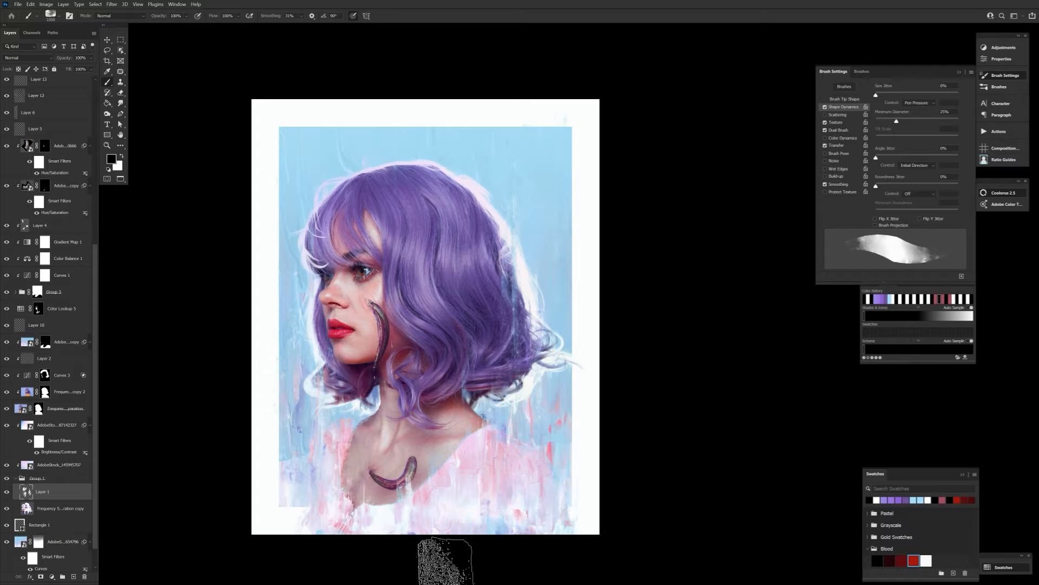
Add Layer 16 above Layer 14 and paint white streaks over the background and border, reducing the brush size.
key("x")
scroll(60, 378, "up", 4)
left_click(60, 135)
key("e")
left_click(73, 577)
key("b")
key("bracketleft")
key("bracketleft")
key("bracketleft")
key("bracketleft")
key("bracketleft")
key("bracketleft")
key("bracketleft")
key("bracketleft")
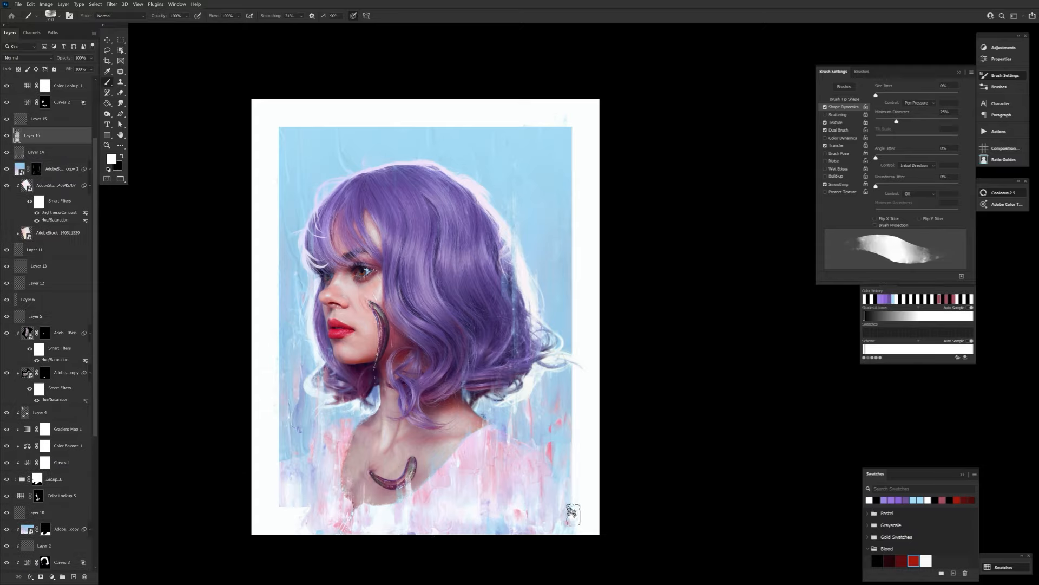
Add Layer 17 beneath the portrait and paint strokes in dark purple and light blue sampled from the image.
scroll(61, 421, "down", 5)
left_click(60, 399)
left_click(74, 577)
left_click(514, 360, "alt")
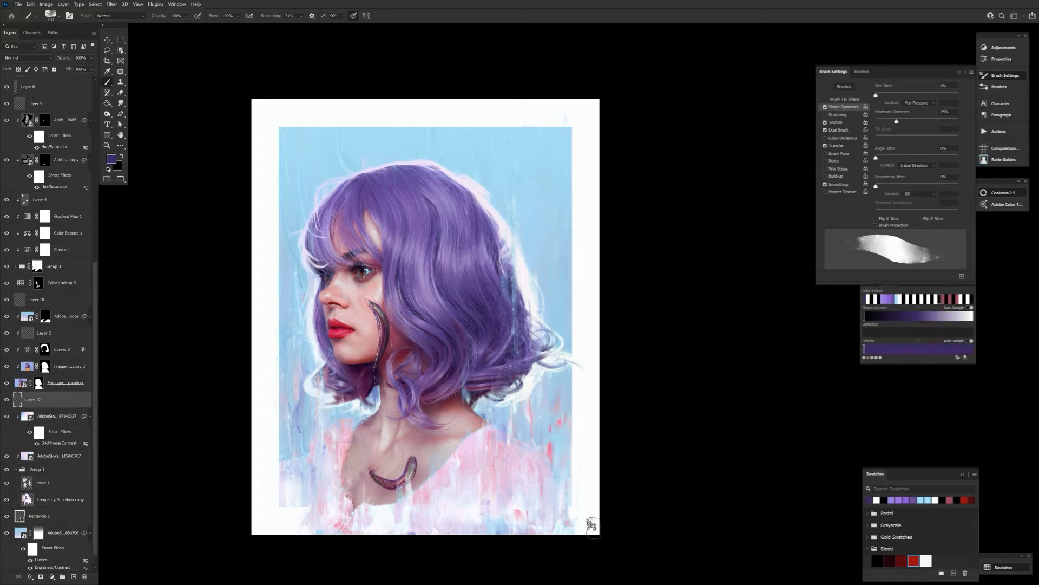
key("x")
left_click(548, 229, "alt")
key("x")
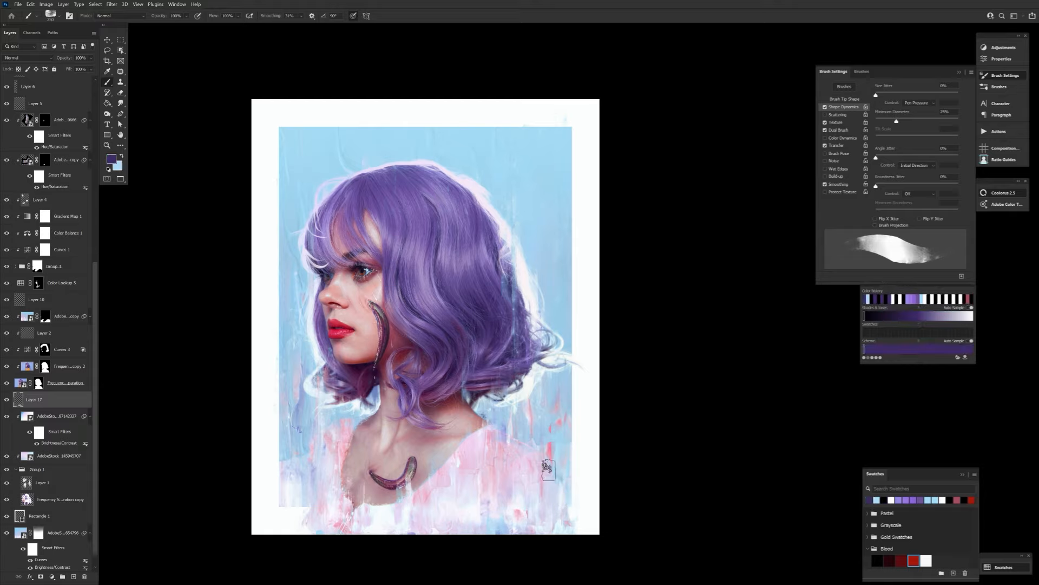
Add Layer 18 above Layer 15 and paint strokes in a saturated pinkish red, #ef4964.
scroll(70, 167, "up", 6)
left_click(59, 205)
left_click(74, 577)
left_click(347, 446, "alt")
left_click(111, 158)
left_click(387, 452)
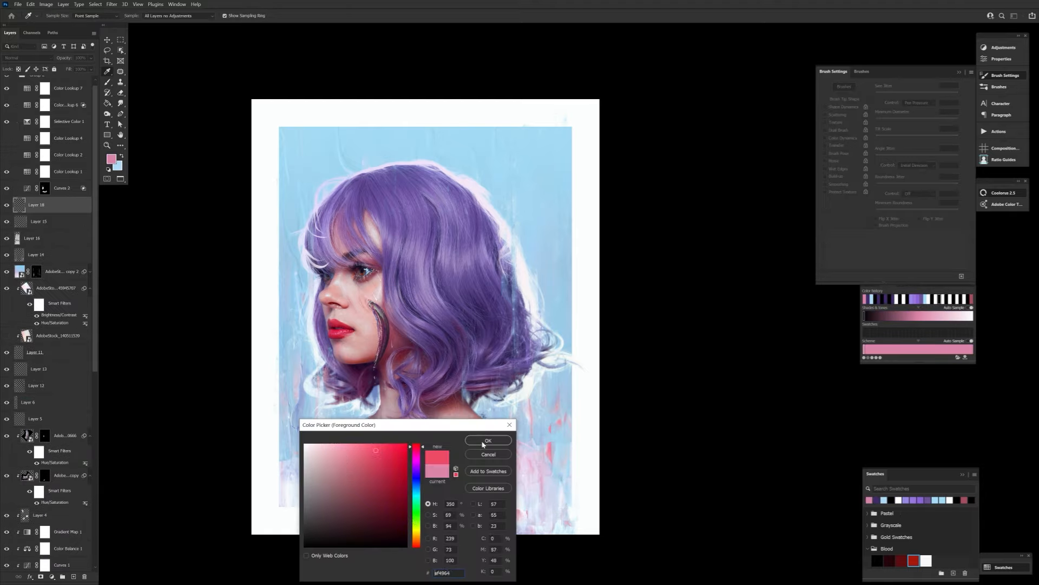
left_click(485, 443)
left_click_drag(333, 326, 354, 329)
Paint mauve and pink strokes sampled from the image on Layer 18 and undo the last one.
left_click(374, 400, "alt")
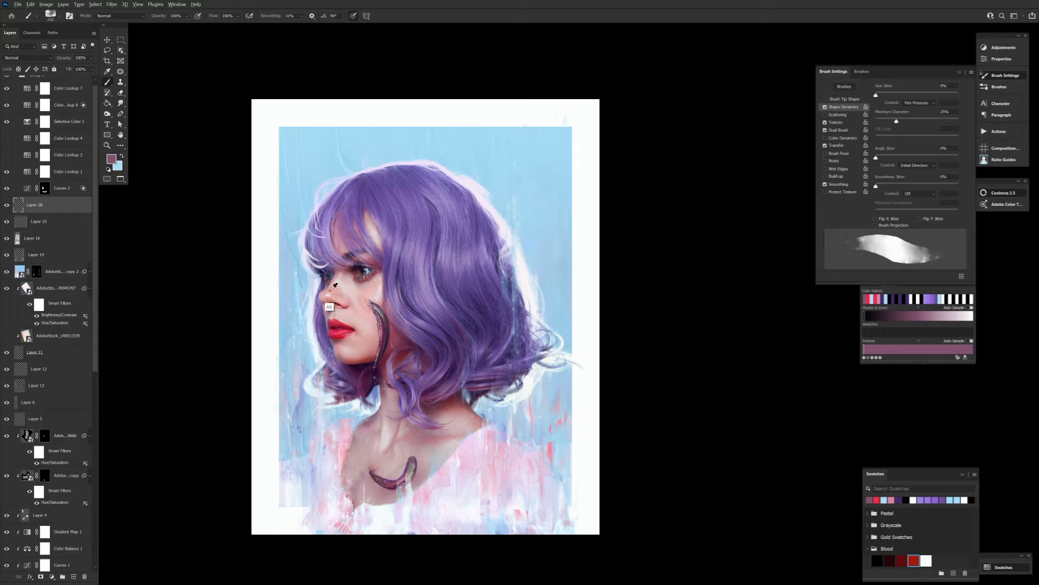
left_click(449, 465, "alt")
left_click(501, 460, "alt")
left_click_drag(548, 150, 559, 161)
left_click(519, 460, "alt")
key("ctrl+z")
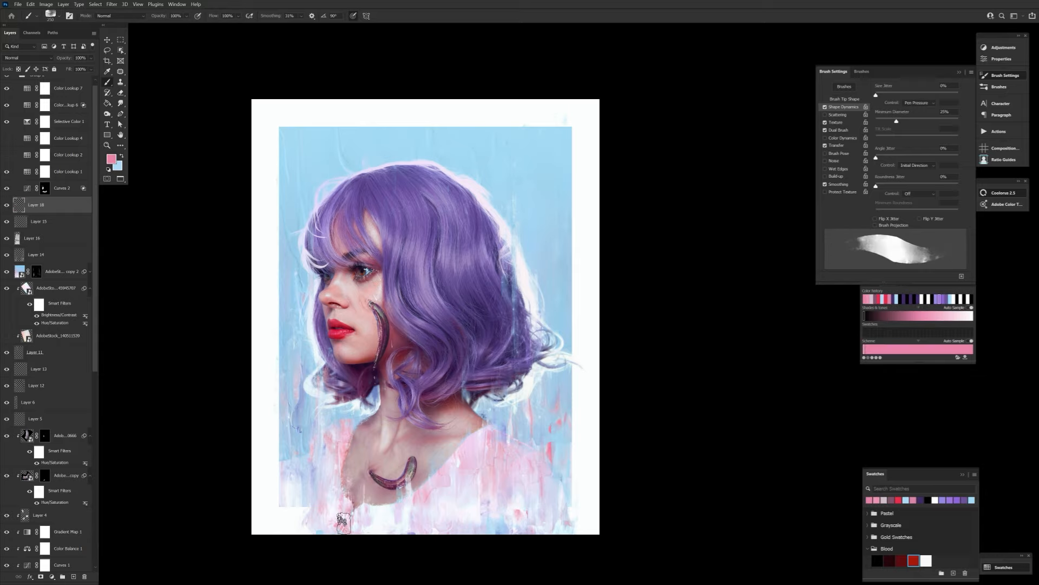
Paint soft purple shading on the Multiply Layer 2 with a soft round brush and erase the excess on the chest.
scroll(67, 401, "down", 6)
left_click(67, 401)
left_click(112, 159)
left_click(267, 386)
left_click(339, 358)
left_click(50, 16)
double_click(206, 33)
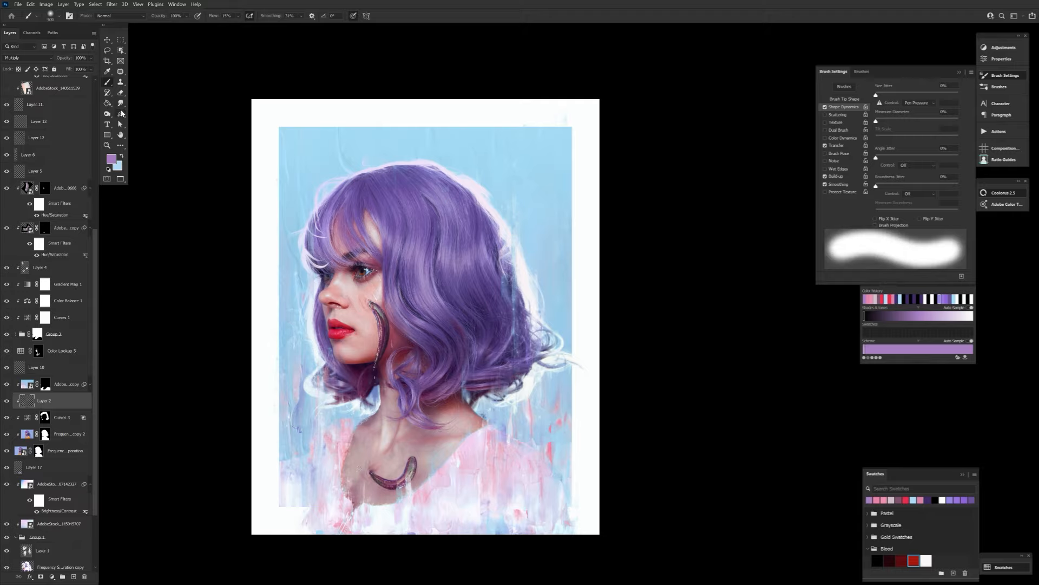
left_click(120, 93)
left_click_drag(427, 455, 398, 440)
left_click(108, 82)
Set Layer 19 above Layer 18 to the Soft Light blend mode.
left_click_drag(95, 302, 96, 154)
left_click(55, 211)
left_click(28, 58)
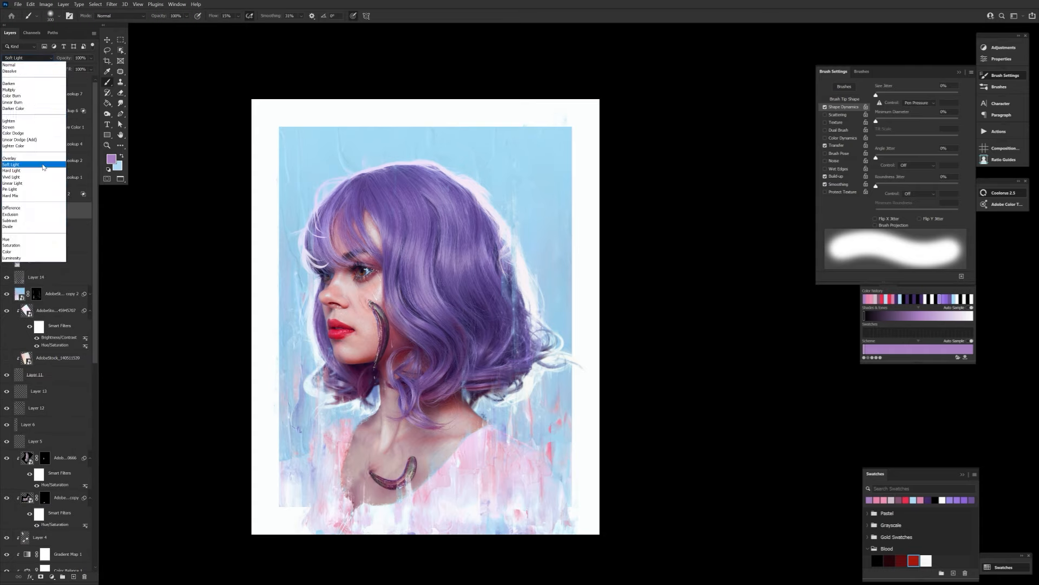
left_click(43, 164)
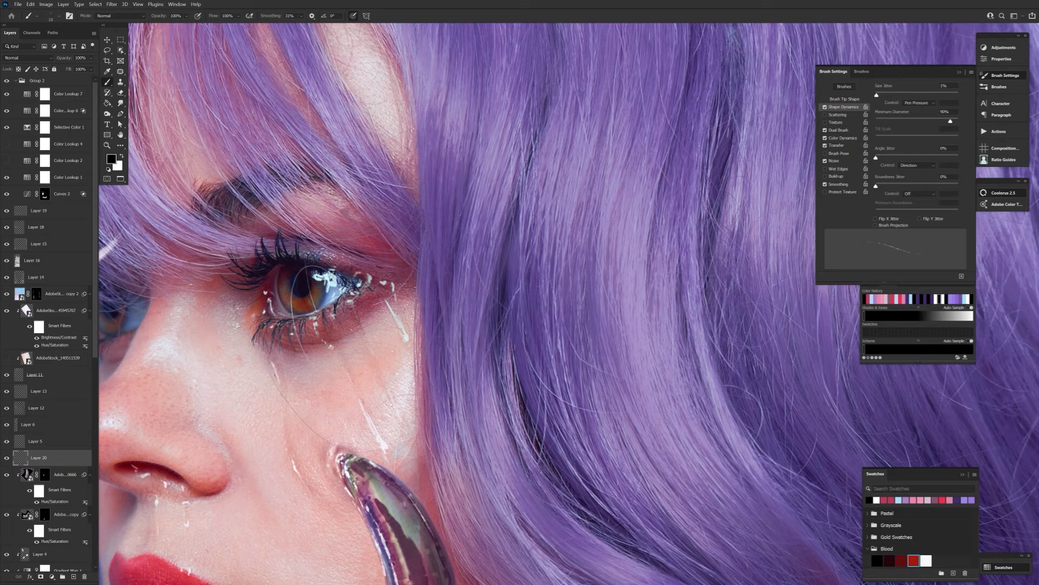
Paint black mascara specks beneath the eye on Layer 20 with a scattered splatter brush.
left_click(54, 16)
double_click(451, 242)
left_click_drag(309, 337, 382, 311)
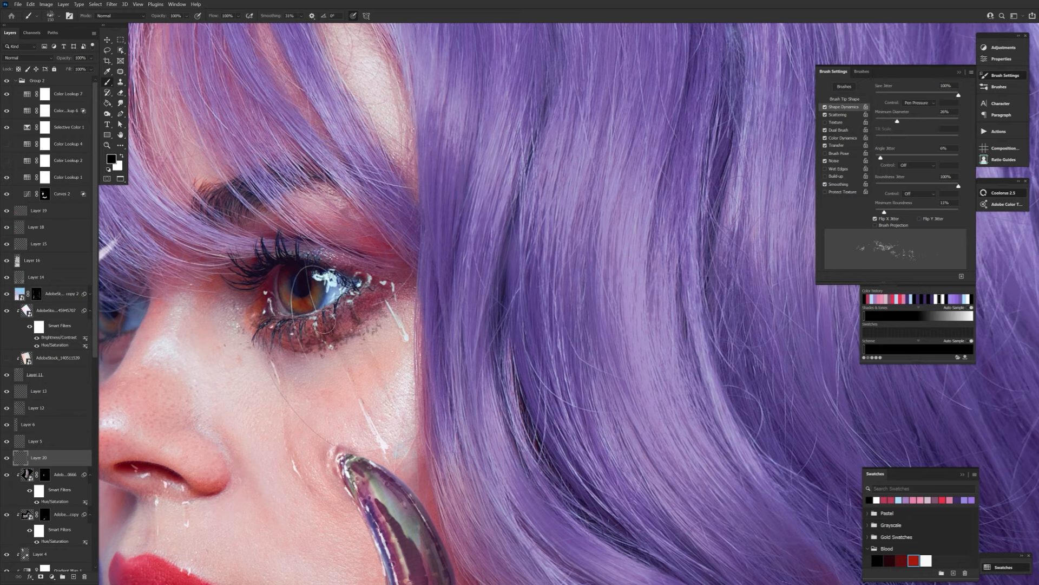
left_click_drag(275, 357, 295, 355)
key("bracketright")
key("bracketright")
key("bracketright")
key("bracketright")
key("bracketright")
key("bracketright")
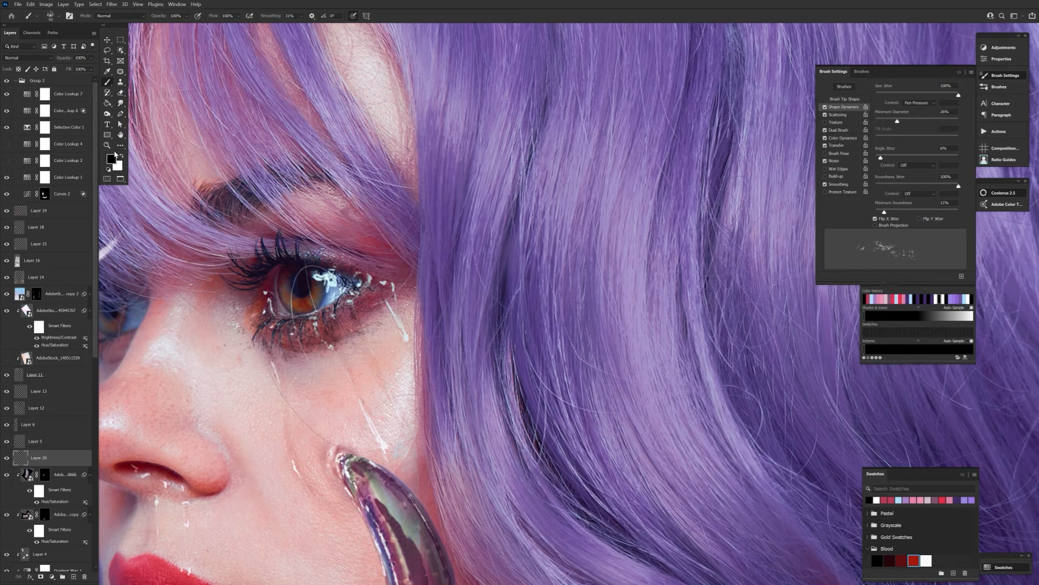
Soften the black specks around the eye on Layer 20 with the Smudge tool and eraser.
key("ctrl+0")
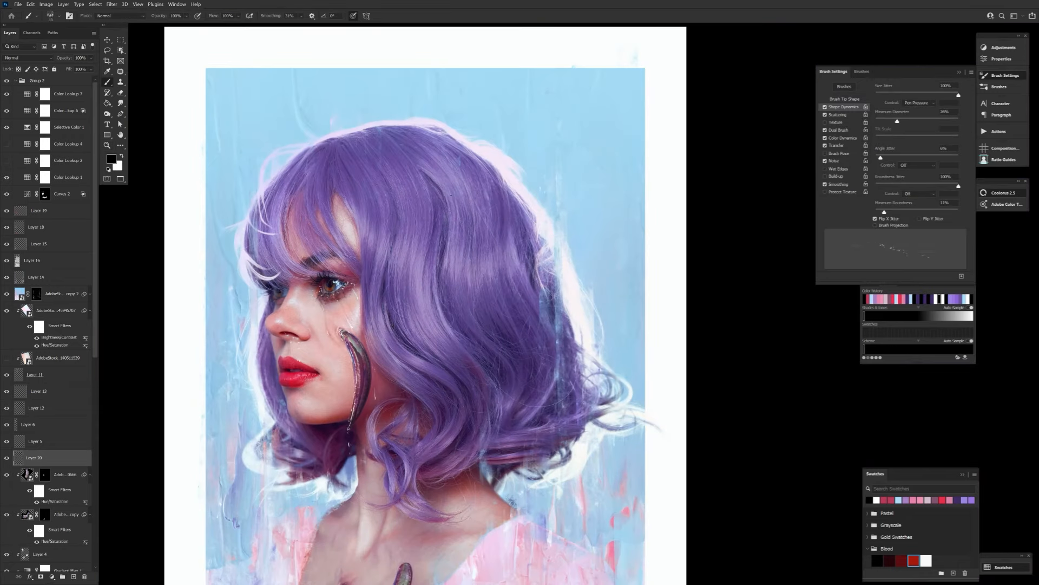
left_click(121, 103)
key("e")
key("b")
left_click(121, 103)
key("e")
key("b")
Add Layer 21 above Layer 19 and paint white splatter specks on the portrait, erasing the excess.
left_click(54, 212)
key("ctrl+shift+alt+n")
key("x")
left_click(382, 450)
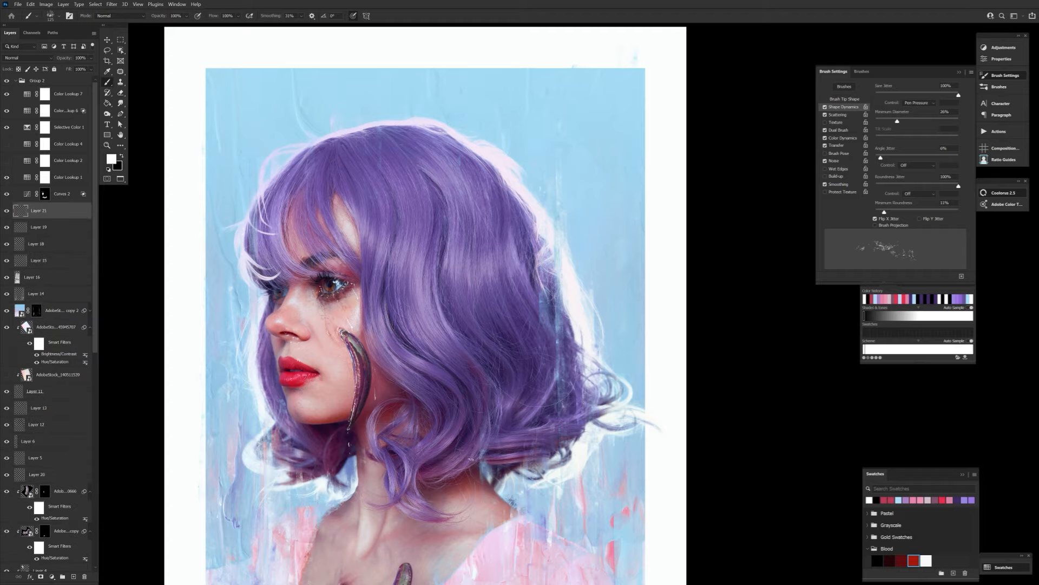
key("e")
key("b")
scroll(545, 229, "up", 3)
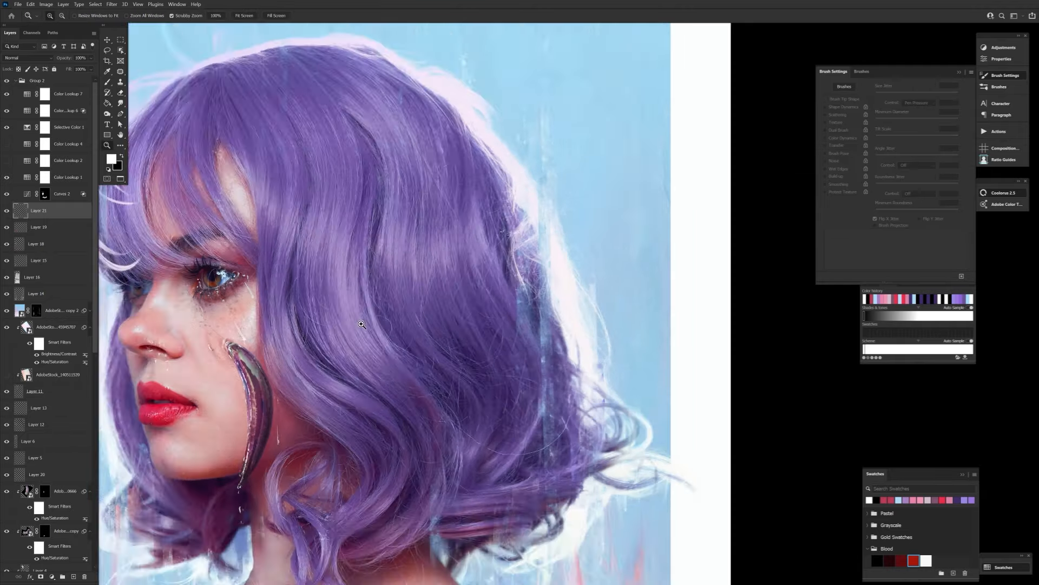
scroll(545, 230, "down", 5)
key("e")
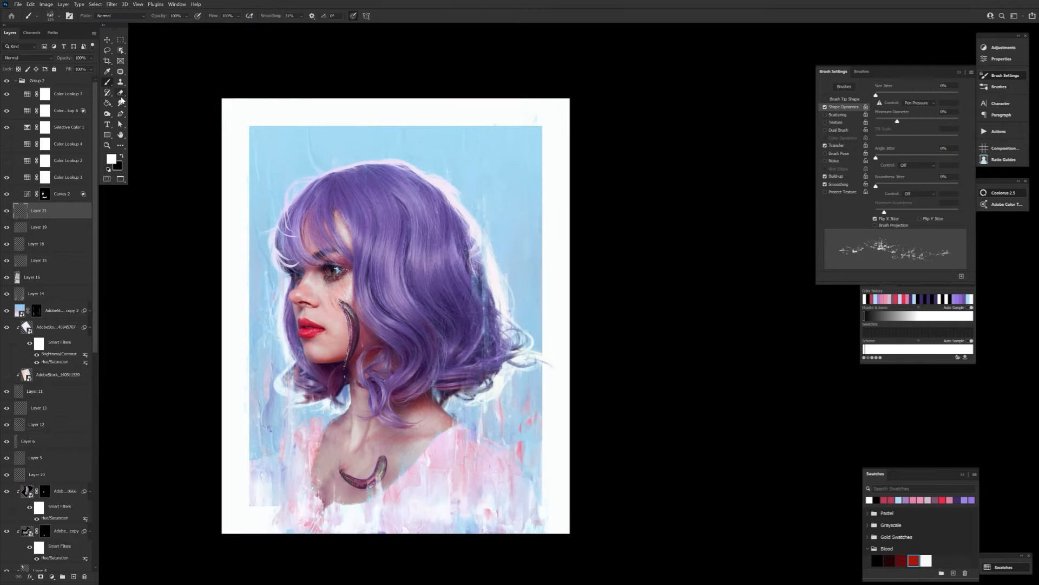
Add Layer 22 below Layer 20 and paint black mascara specks running from the eye down the cheek towards the leech.
left_click(68, 490)
key("ctrl+shift+alt+n")
key("b")
key("x")
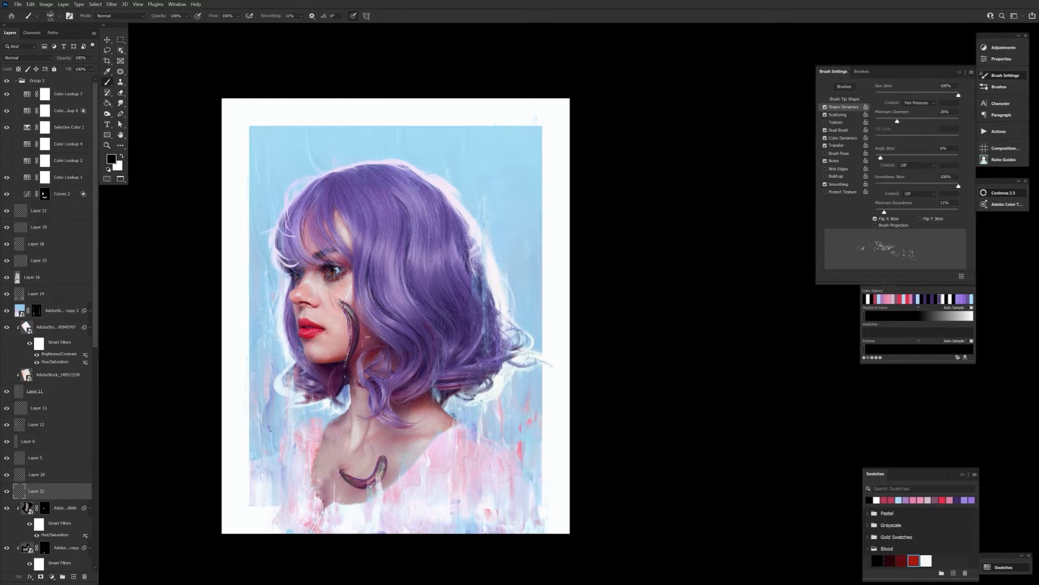
scroll(340, 283, "up", 5)
key("r")
mouse_move(497, 132)
left_mouse_down()
mouse_move(682, 246)
mouse_move(687, 263)
left_mouse_up()
left_click_drag(687, 263, 576, 479)
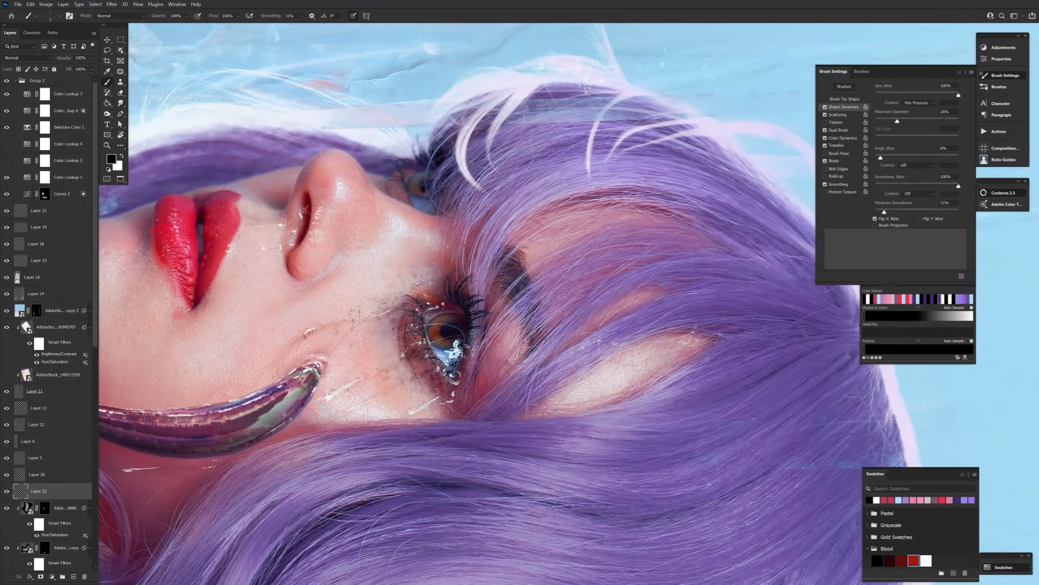
key("r")
key("Escape")
left_click_drag(747, 372, 638, 374)
left_click_drag(469, 358, 590, 358)
left_click_drag(378, 283, 386, 292)
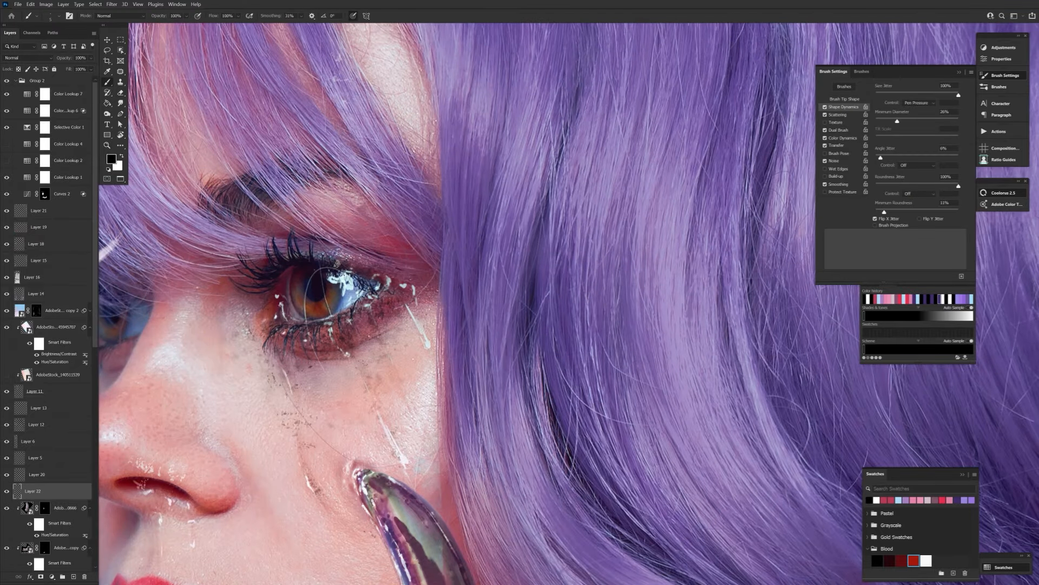
Erase parts of the painted detail around the eye on Layer 11, adjusting the eraser size.
left_click(39, 425)
key("v")
left_click(49, 395)
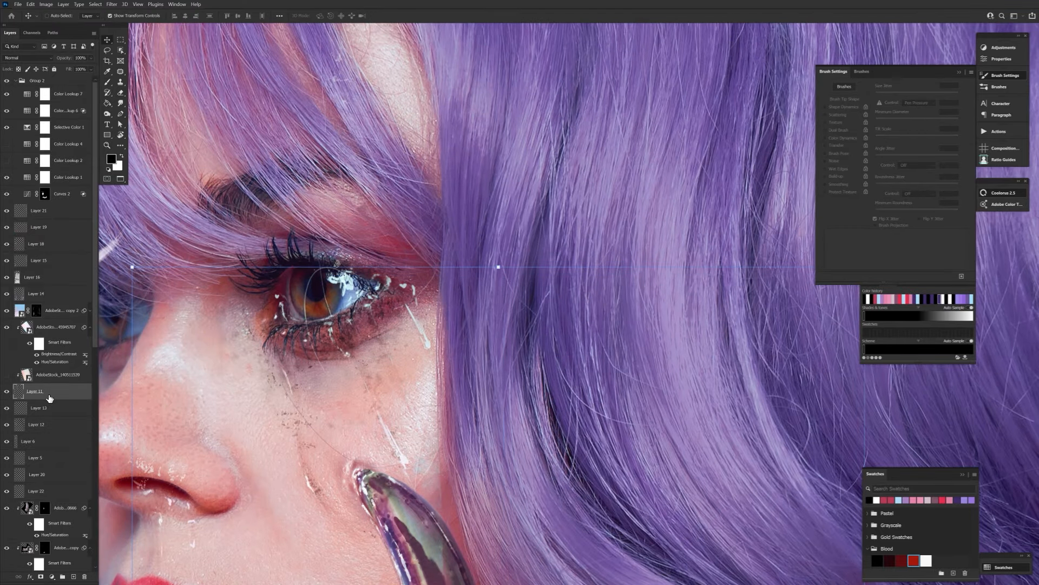
key("e")
key("bracketleft")
key("bracketleft")
key("bracketleft")
key("bracketleft")
key("bracketleft")
key("bracketleft")
key("bracketleft")
key("bracketleft")
key("bracketleft")
mouse_move(335, 275)
left_mouse_down()
mouse_move(353, 279)
mouse_move(356, 294)
mouse_move(228, 282)
left_mouse_up()
key("bracketright")
key("bracketright")
Set up the Brush tool with white as the foreground colour and a smaller tip.
left_click(110, 146)
left_click_drag(400, 402, 355, 400)
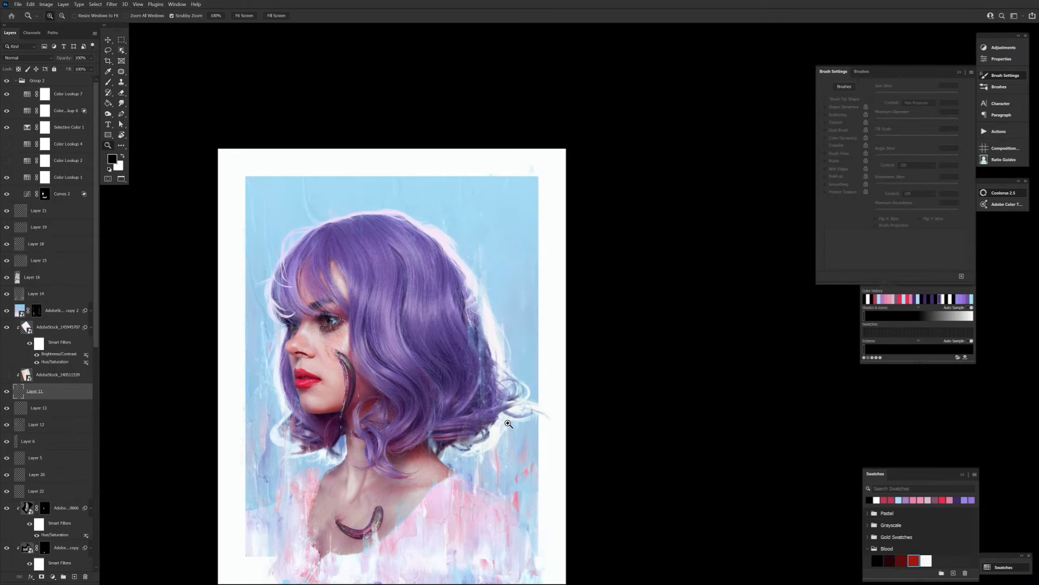
key("b")
key("x")
left_click(54, 15)
double_click(150, 135)
key("bracketleft")
key("bracketleft")
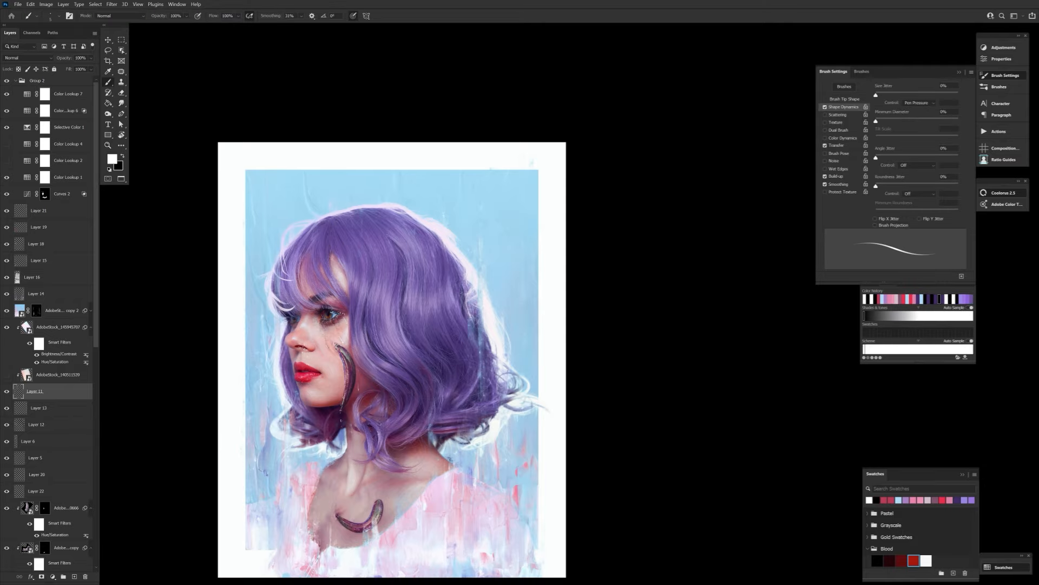
scroll(194, 363, "down", 1)
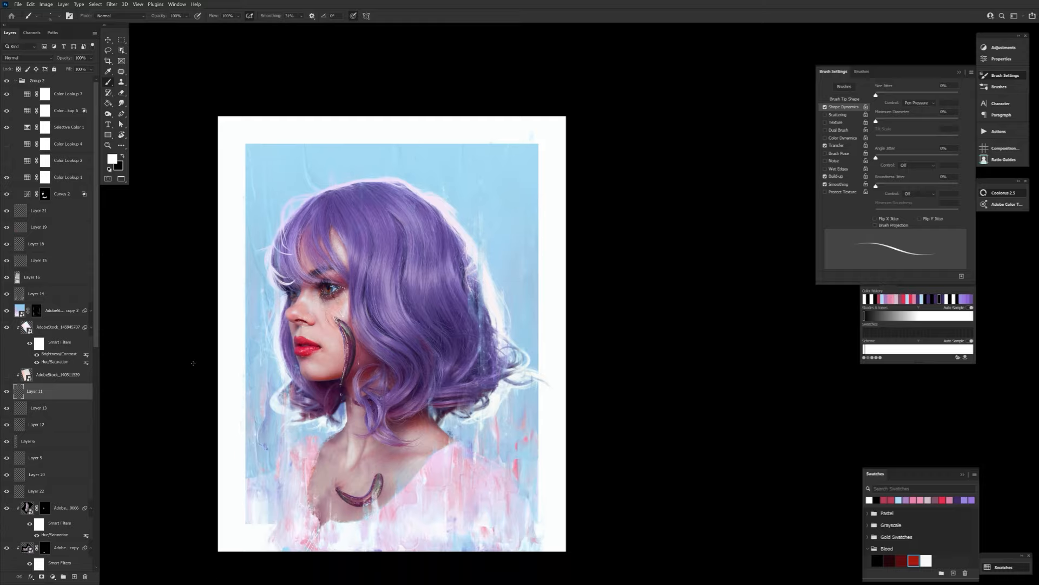
Select Group 2 and every layer down to Color Fill 1 and convert them into one Smart Object.
left_click(16, 81)
left_click(38, 81)
scroll(60, 351, "down", 6)
left_click(70, 563, "shift")
right_click(84, 563)
left_click(140, 330)
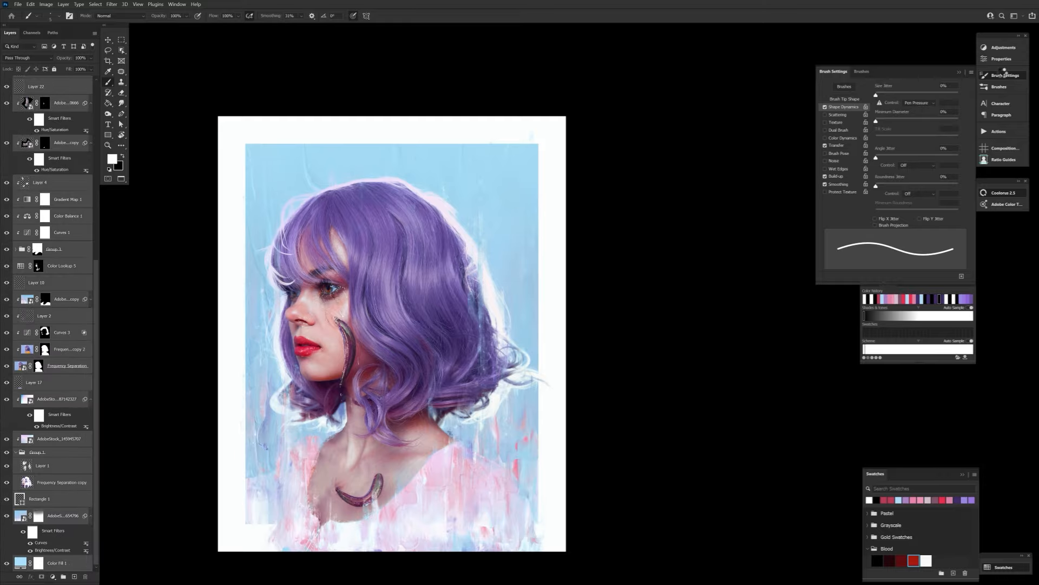
Open the Optics filter on the Smart Object and apply the Film Lab Grain effect with the Basic preset.
left_click(111, 4)
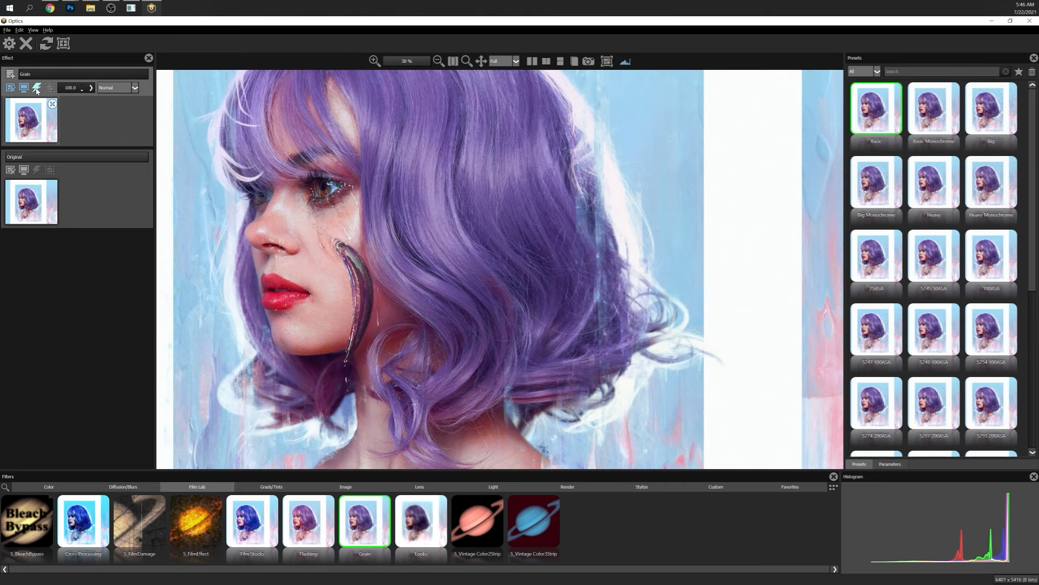
left_click(889, 464)
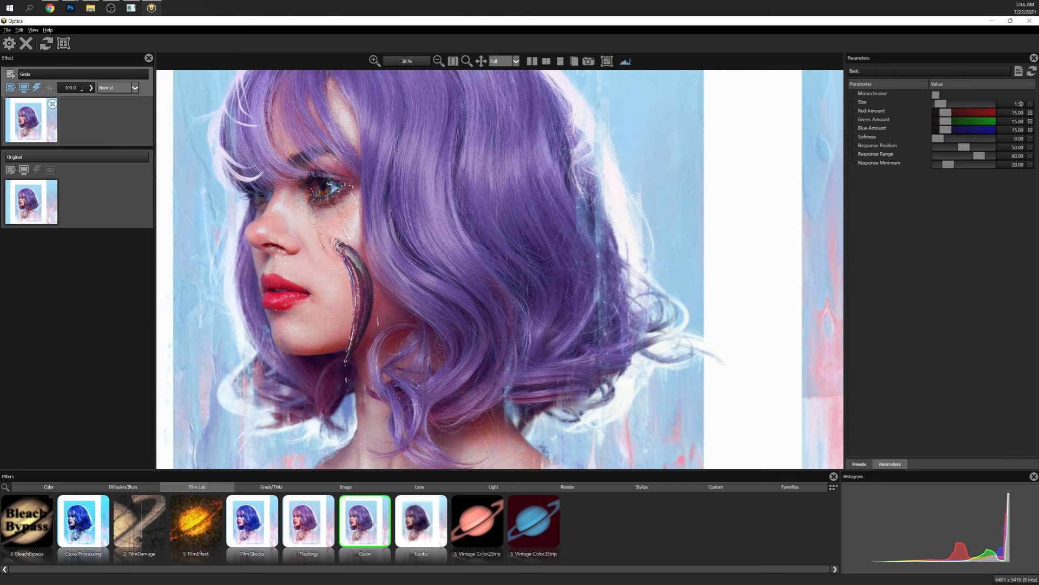
left_click(453, 62)
Add another Optics effect layer above Grain and apply the Sharpen filter to it.
left_click(10, 74)
left_click(345, 487)
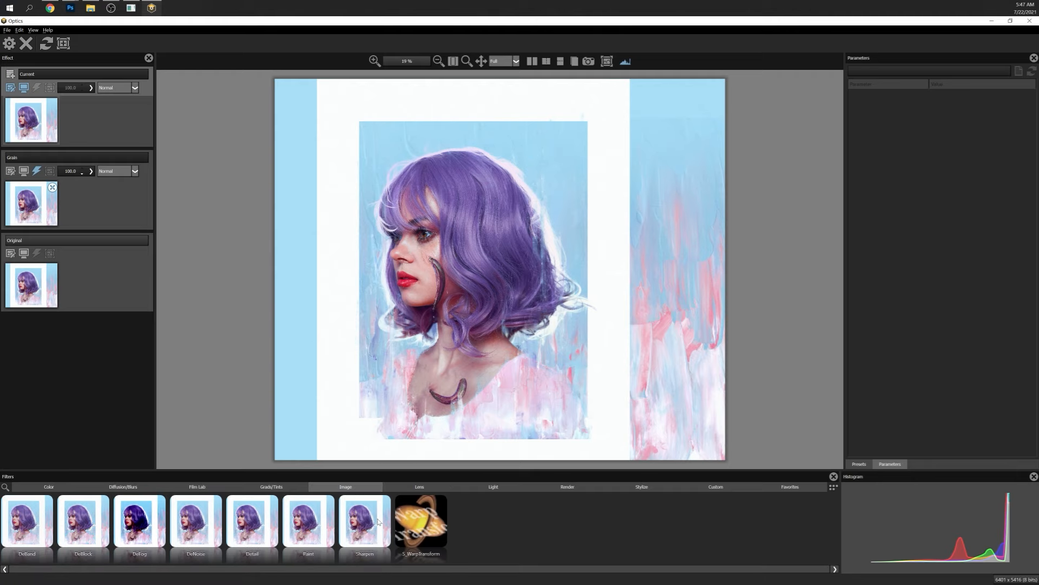
left_click(364, 520)
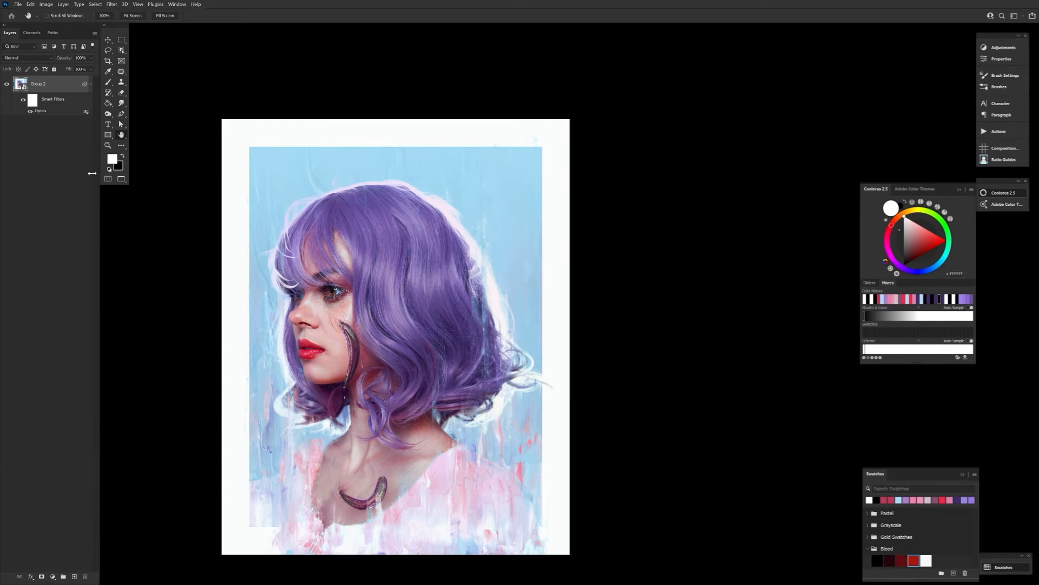
Examine the grain and sharpening on the portrait's face and hair at different magnifications.
key("ctrl+plus")
key("ctrl+plus")
key("ctrl+plus")
key("ctrl+0")
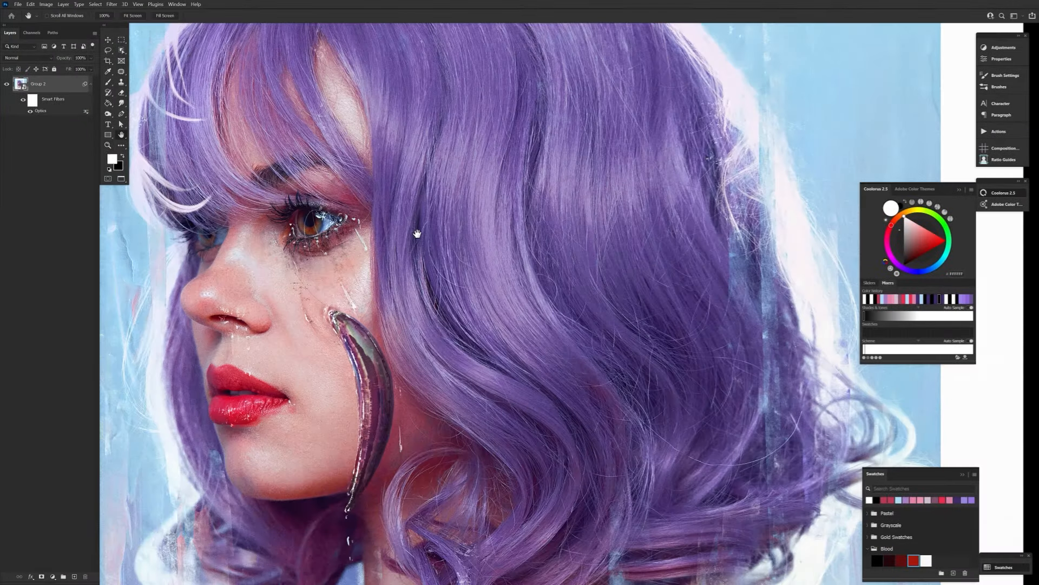
key("ctrl+minus")
key("ctrl+minus")
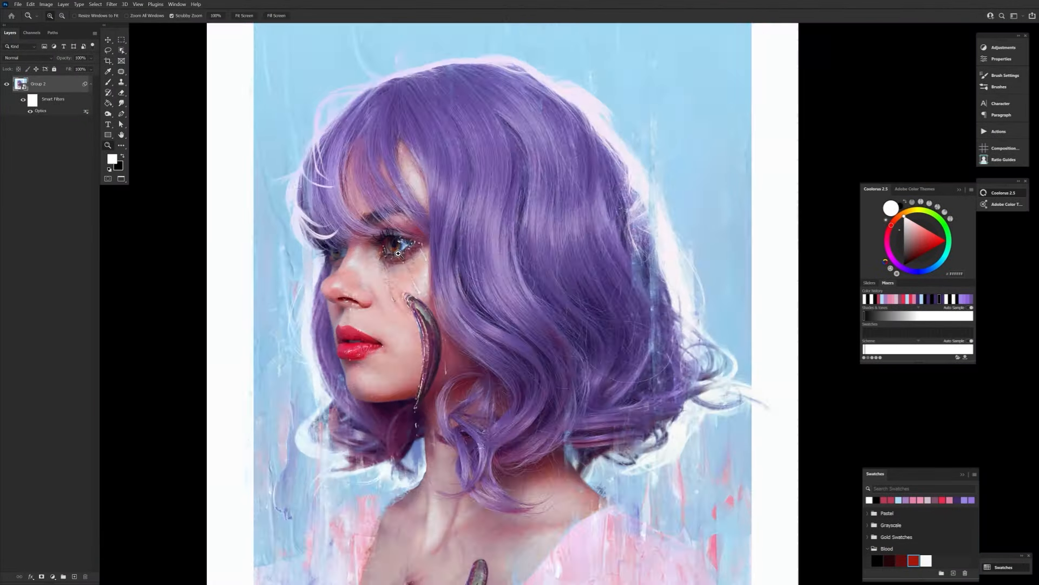